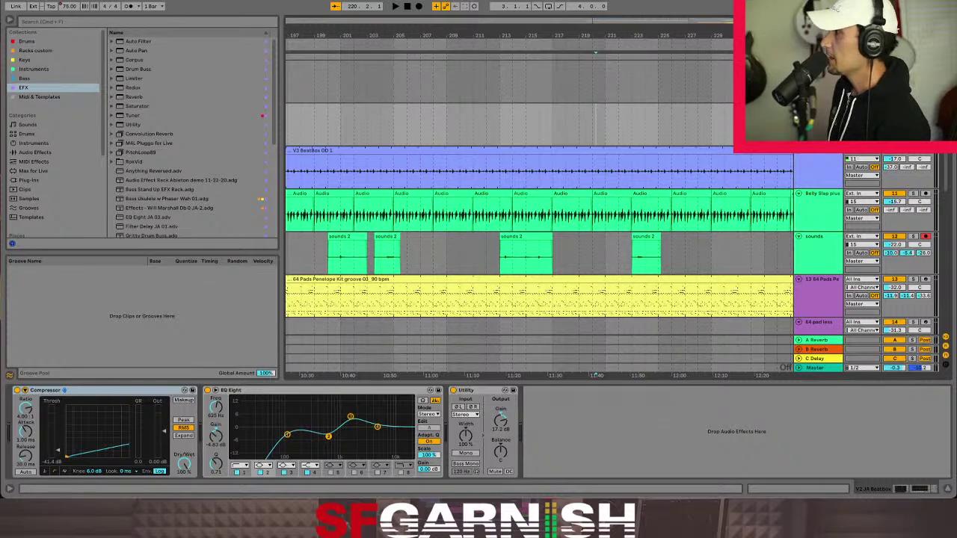
- Hide the browser to widen the arrangement and show the device chain of the Belly Slap plus track
{"action": "left_click", "coordinate": [11, 21]}
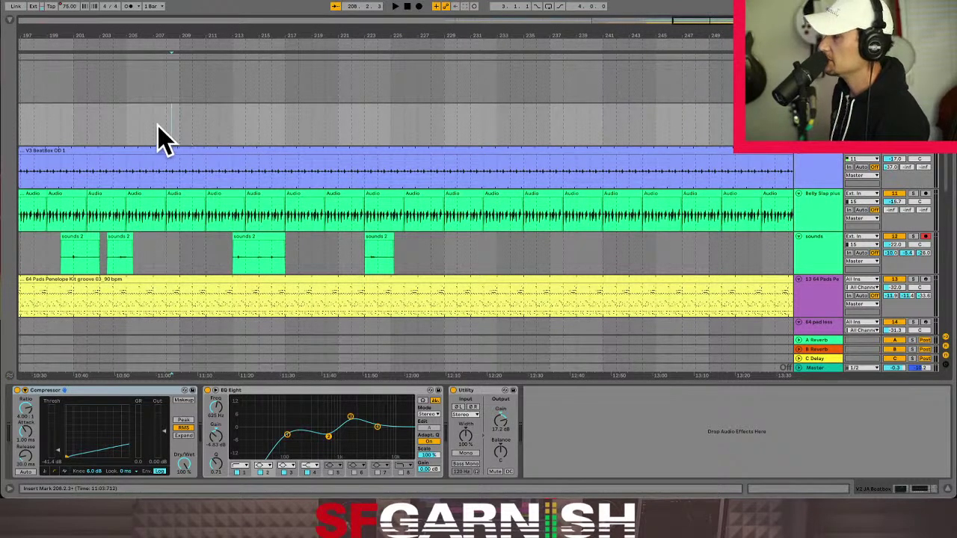
{"action": "key", "text": "minus"}
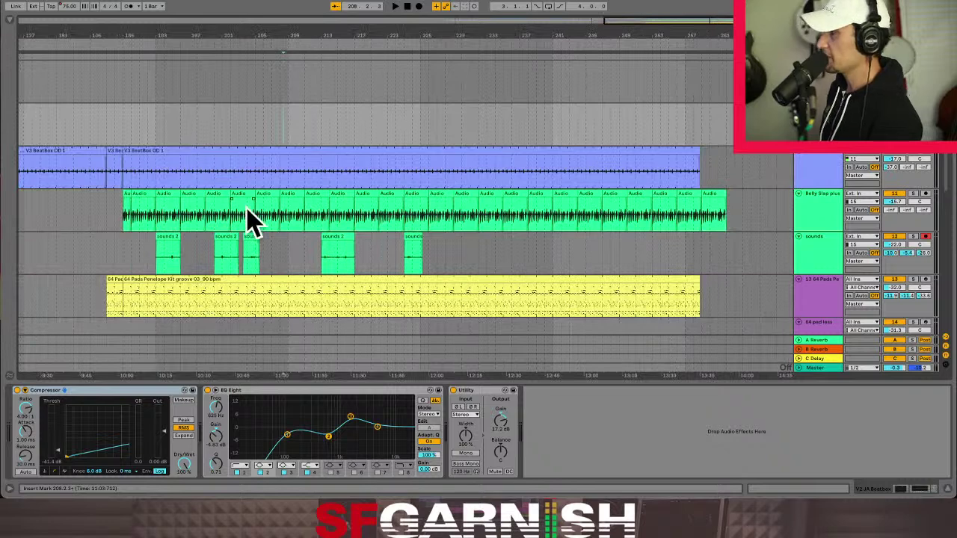
{"action": "scroll", "coordinate": [258, 214], "scroll_direction": "down", "scroll_amount": 1}
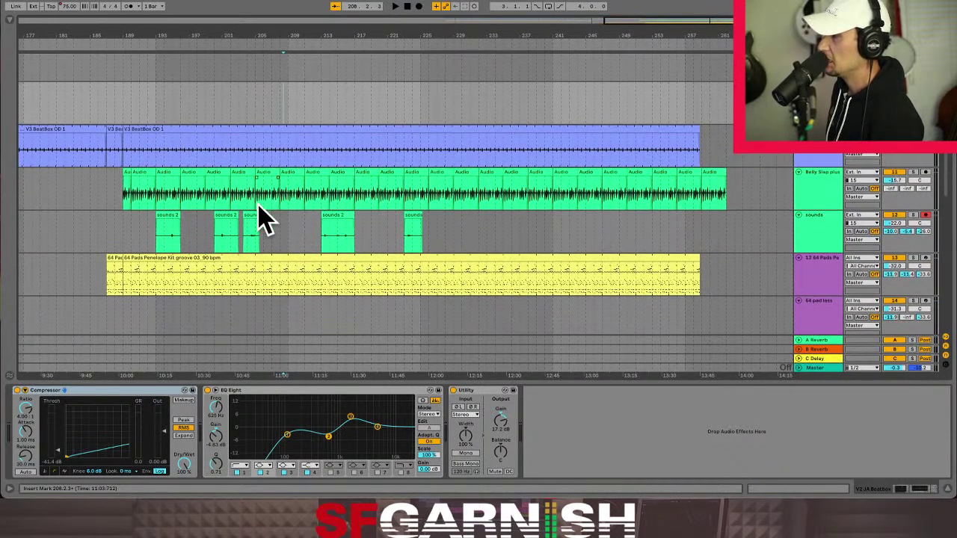
{"action": "left_click", "coordinate": [824, 185]}
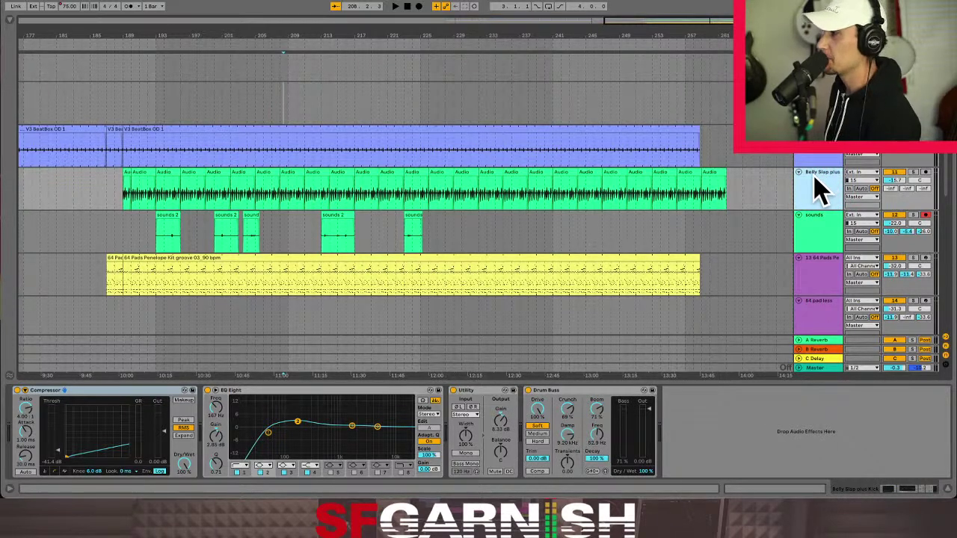
- Solo the Belly Slap plus track and play it from bar 190, near the start of its clips
{"action": "left_click", "coordinate": [131, 197]}
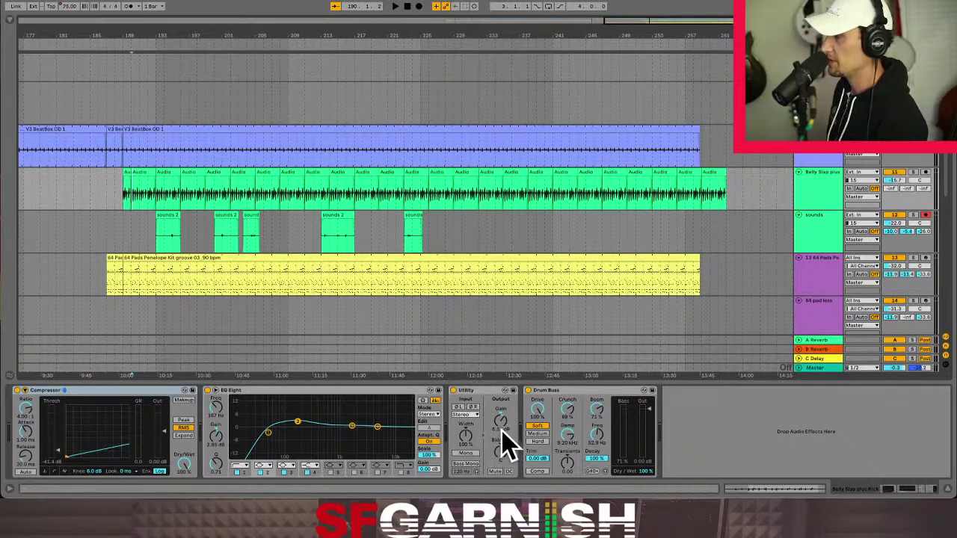
{"action": "left_click", "coordinate": [116, 193]}
{"action": "left_click", "coordinate": [128, 202]}
{"action": "left_click", "coordinate": [132, 196]}
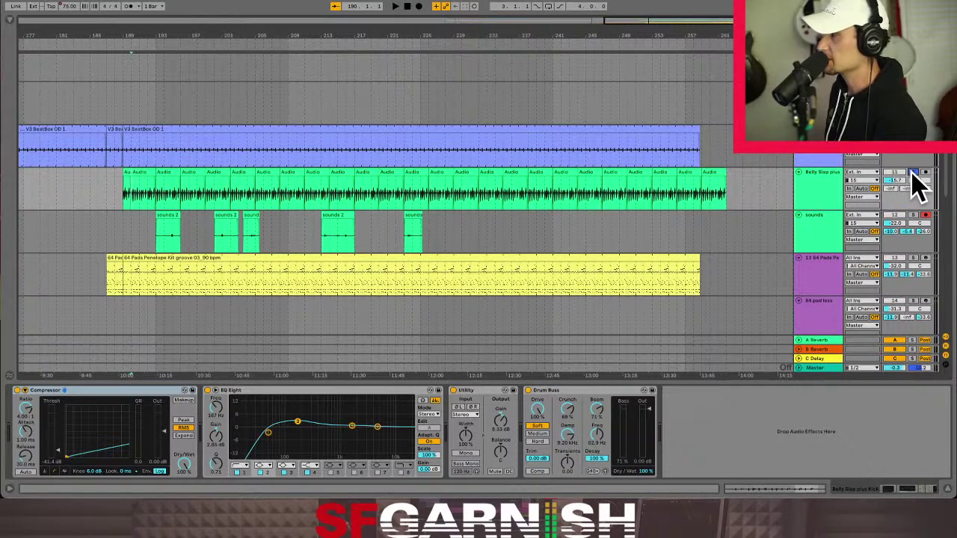
{"action": "key", "text": "space"}
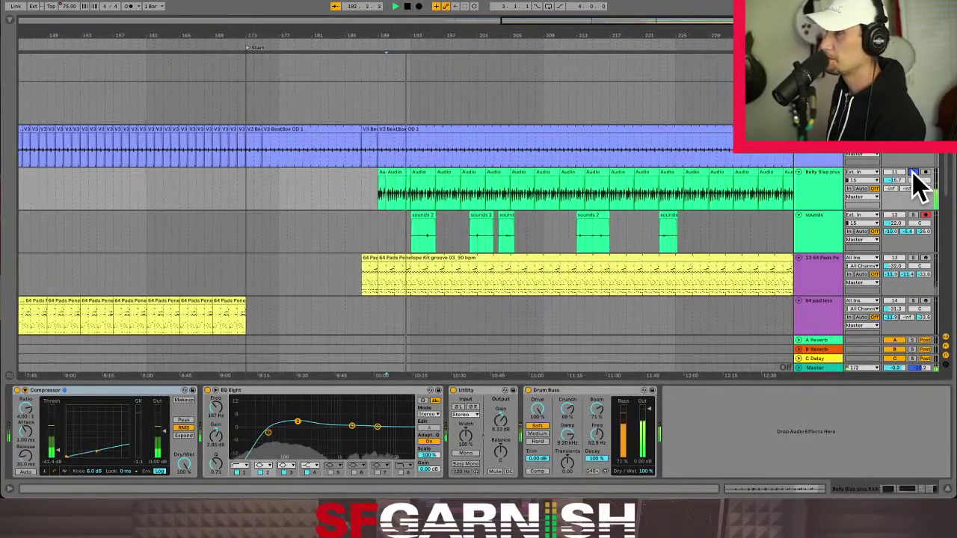
{"action": "left_click", "coordinate": [913, 172]}
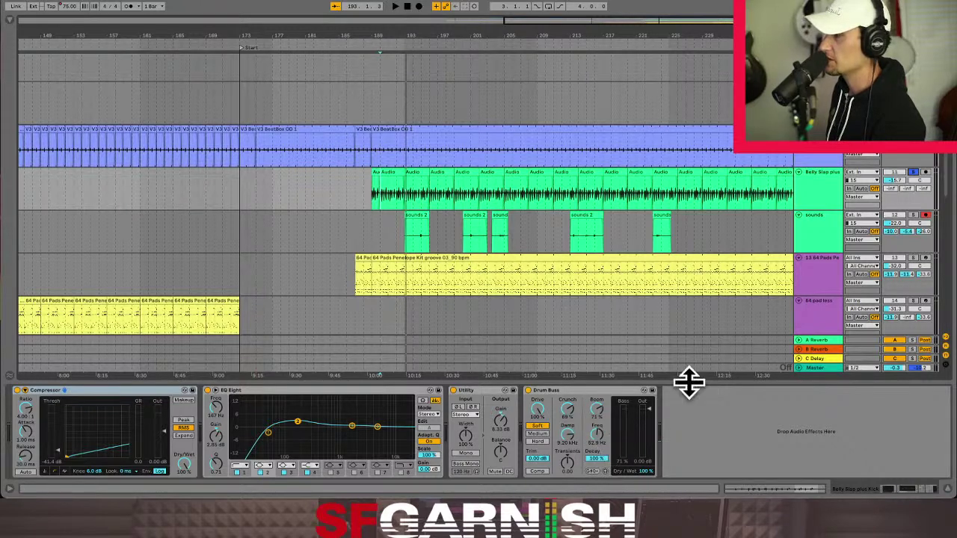
- Switch to Session View and hide the browser so more of the track mixer is shown
{"action": "left_click", "coordinate": [362, 193]}
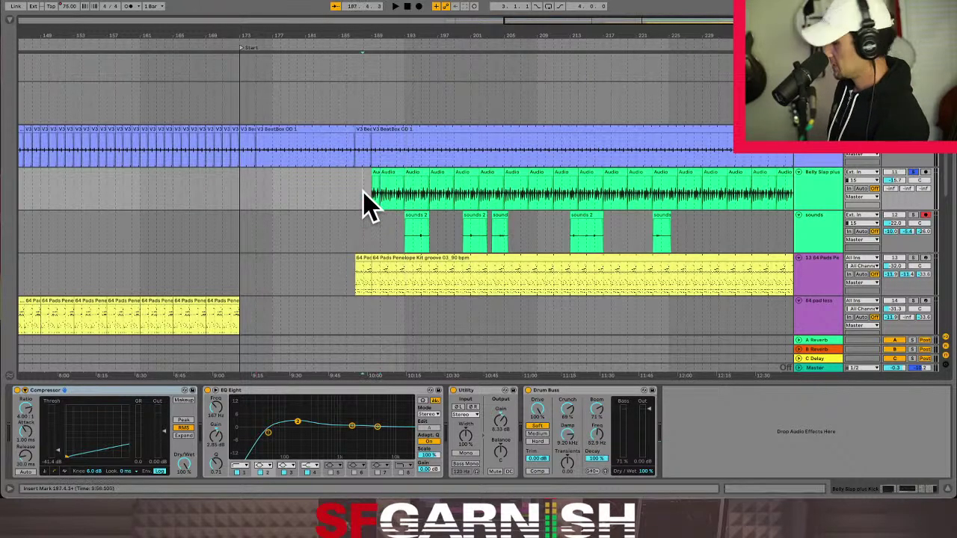
{"action": "key", "text": "Tab"}
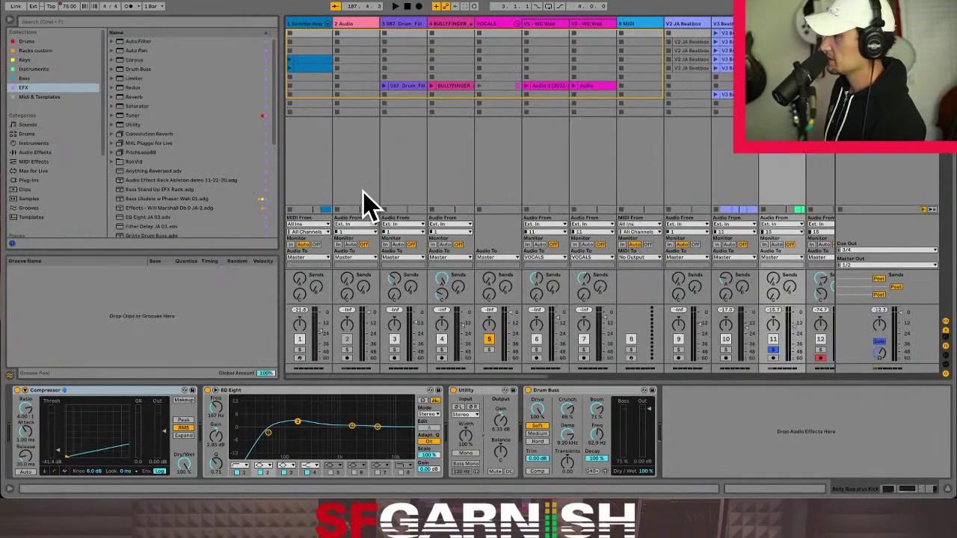
{"action": "left_click", "coordinate": [9, 21]}
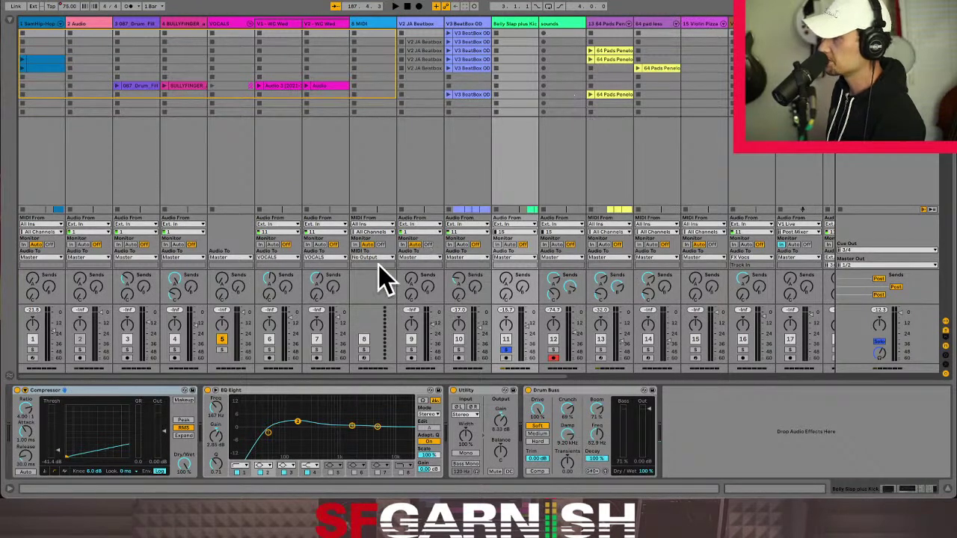
- Inspect the device chain of V1 MM track 22, followed by the effects racks on the Master track
{"action": "left_click_drag", "start_coordinate": [416, 378], "coordinate": [707, 367]}
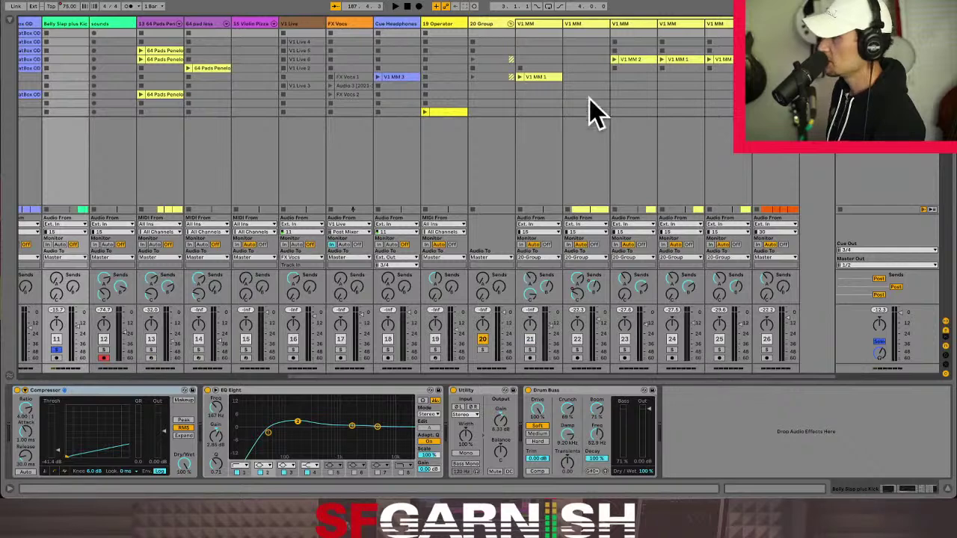
{"action": "left_click", "coordinate": [589, 47]}
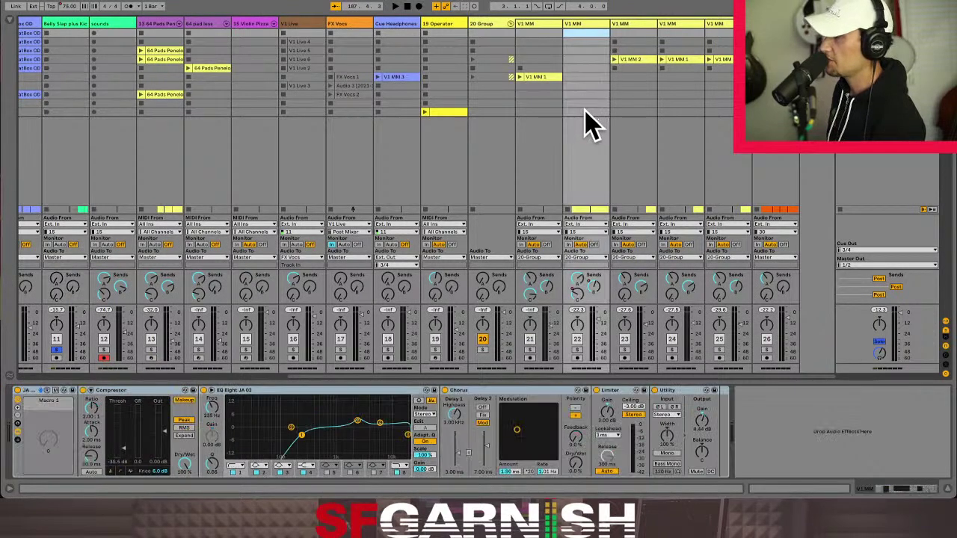
{"action": "left_click", "coordinate": [591, 123]}
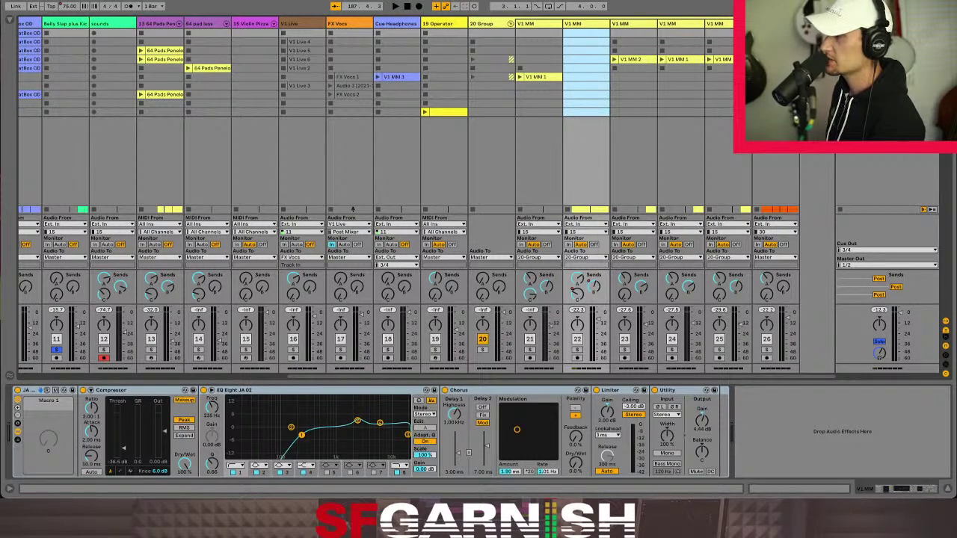
{"action": "left_click", "coordinate": [887, 23]}
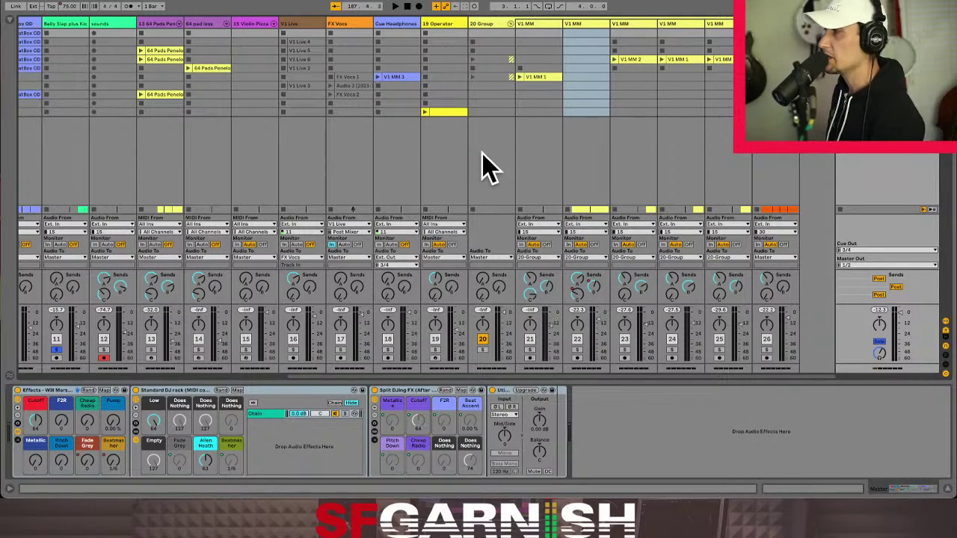
- Return to Arrangement View, unsolo the Belly Slap plus track and play from the Start locator at bar 173
{"action": "key", "text": "Tab"}
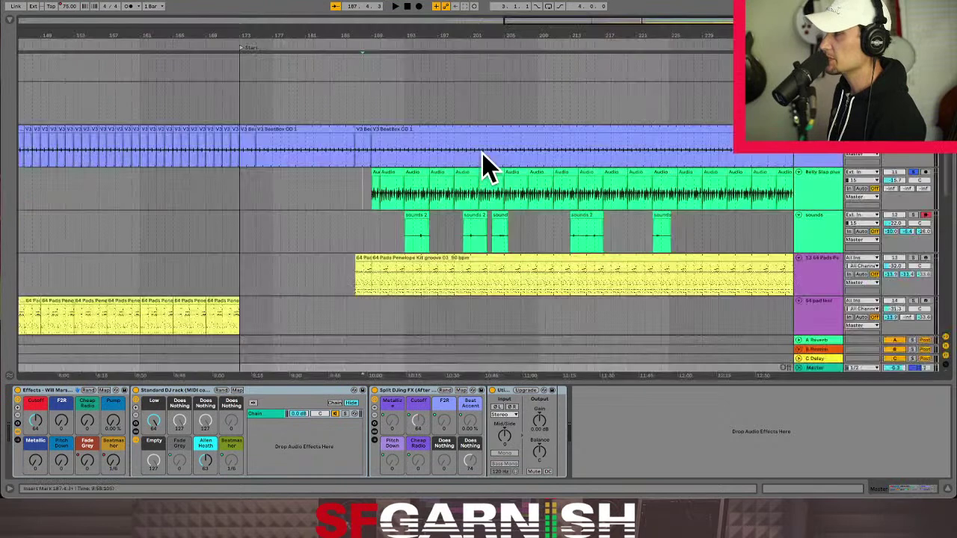
{"action": "left_click", "coordinate": [238, 191]}
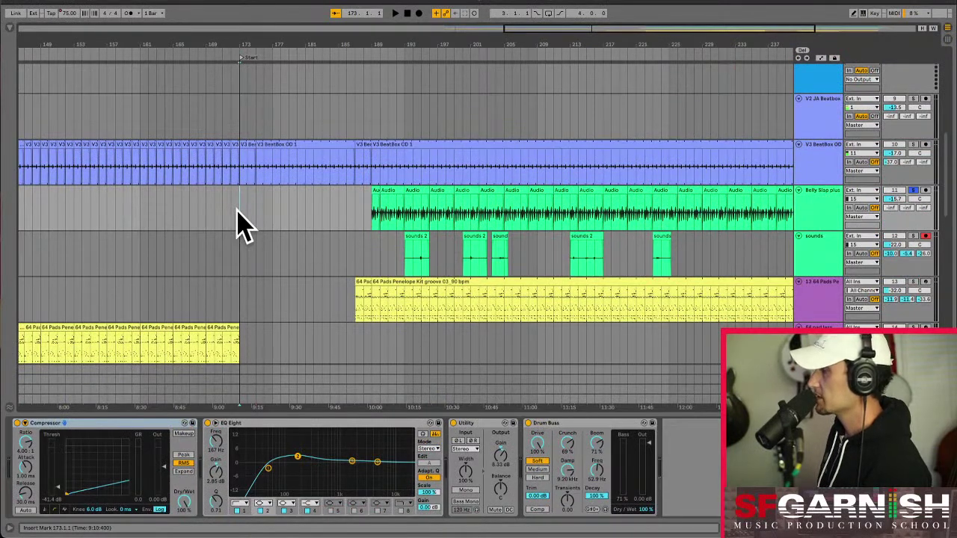
{"action": "scroll", "coordinate": [243, 220], "scroll_direction": "left", "scroll_amount": 5}
{"action": "key", "text": "space"}
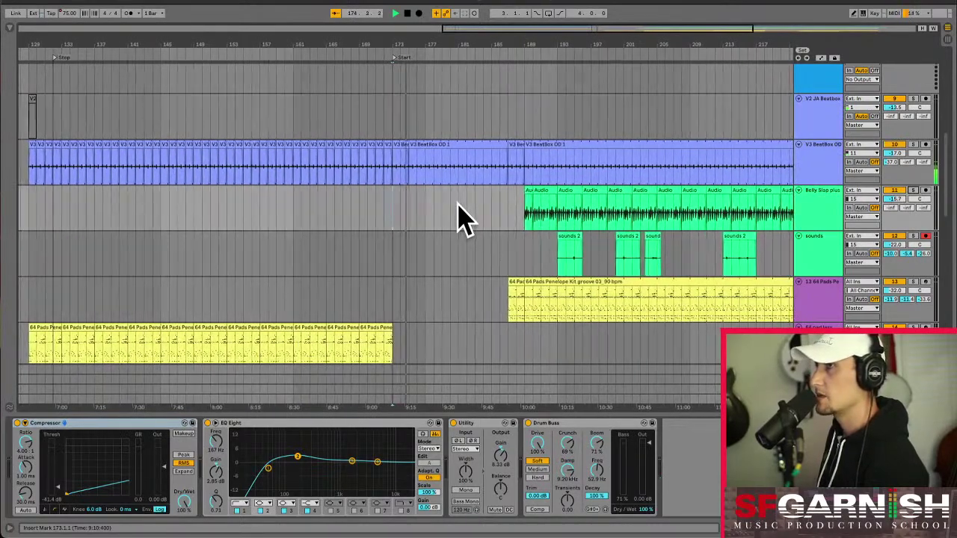
- Look over the V1 MM and GTR tracks during playback, showing the GTR track's device chain
{"action": "scroll", "coordinate": [458, 217], "scroll_direction": "down", "scroll_amount": 5}
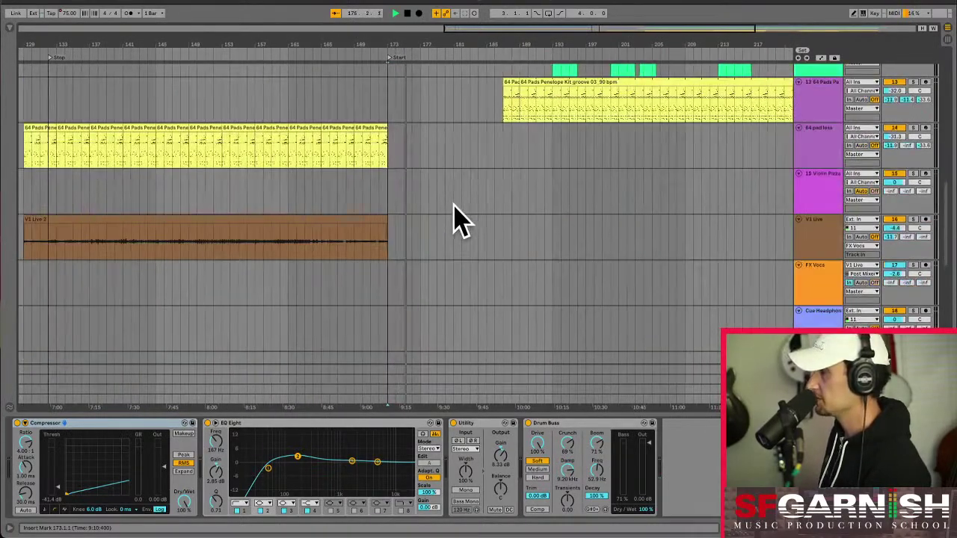
{"action": "scroll", "coordinate": [456, 215], "scroll_direction": "down", "scroll_amount": 8}
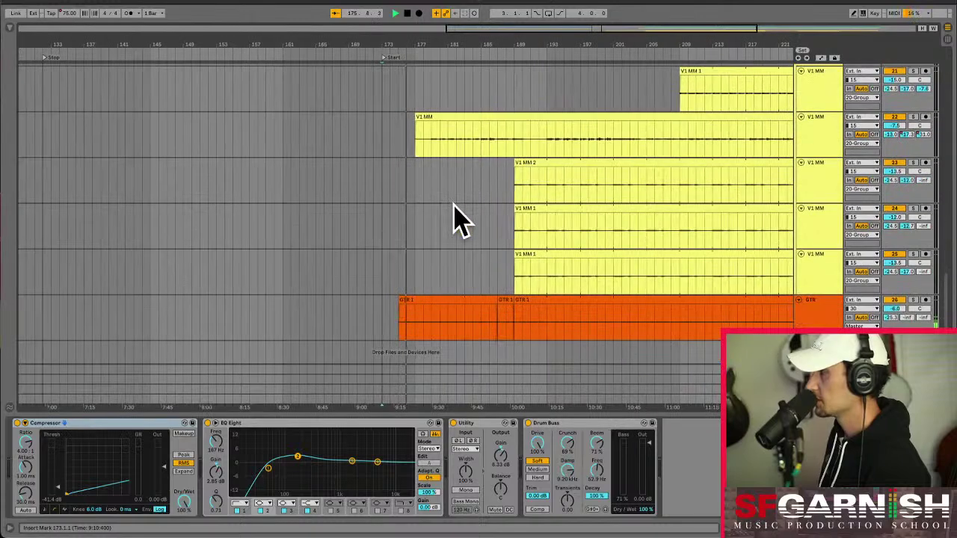
{"action": "left_click", "coordinate": [423, 332]}
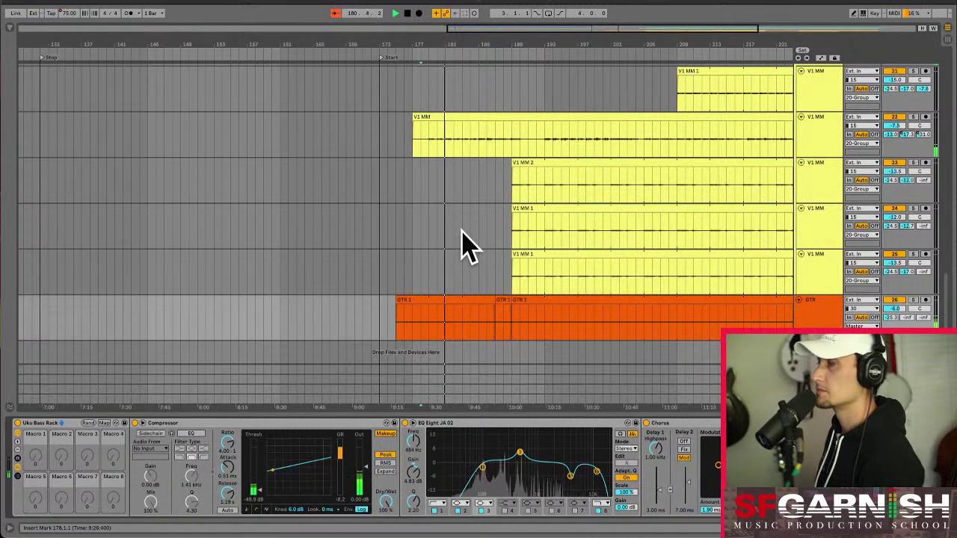
{"action": "scroll", "coordinate": [635, 241], "scroll_direction": "up", "scroll_amount": 5}
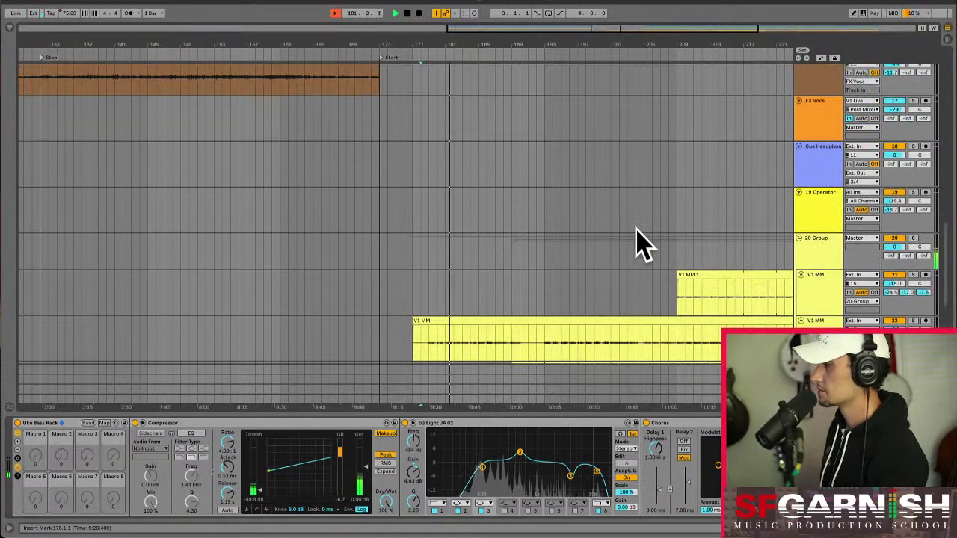
{"action": "scroll", "coordinate": [602, 214], "scroll_direction": "down", "scroll_amount": 5}
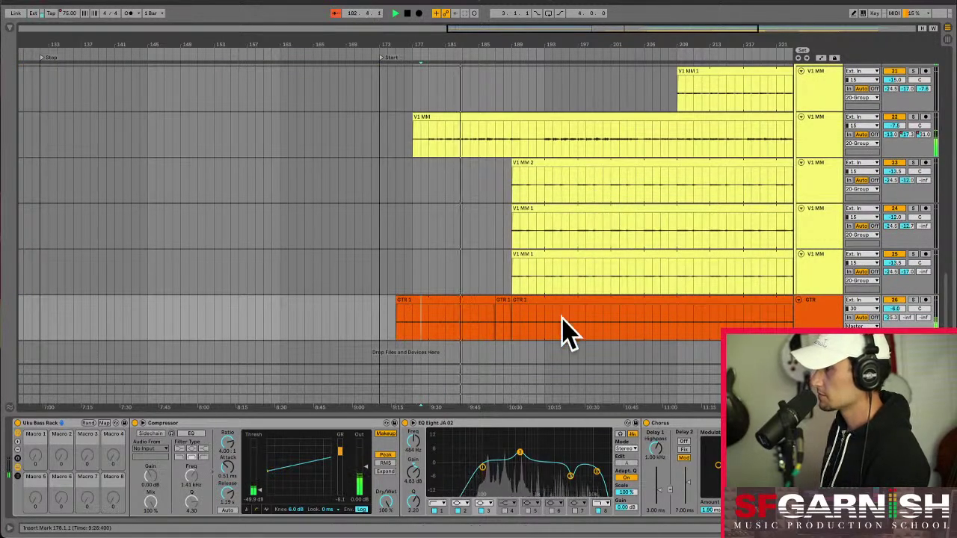
- Show the Master track's automation envelope for an effects rack macro, and turn off the computer MIDI keyboard
{"action": "left_click", "coordinate": [457, 388]}
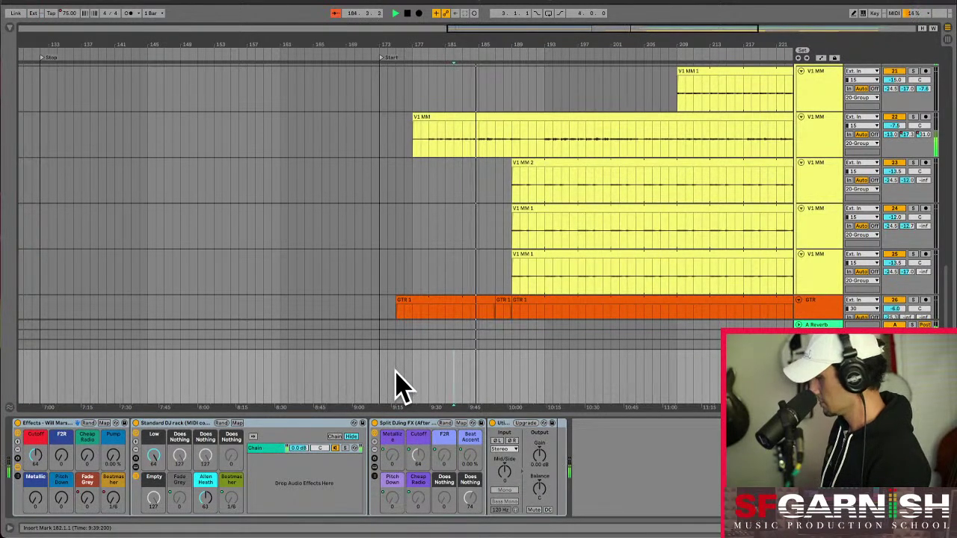
{"action": "key", "text": "a"}
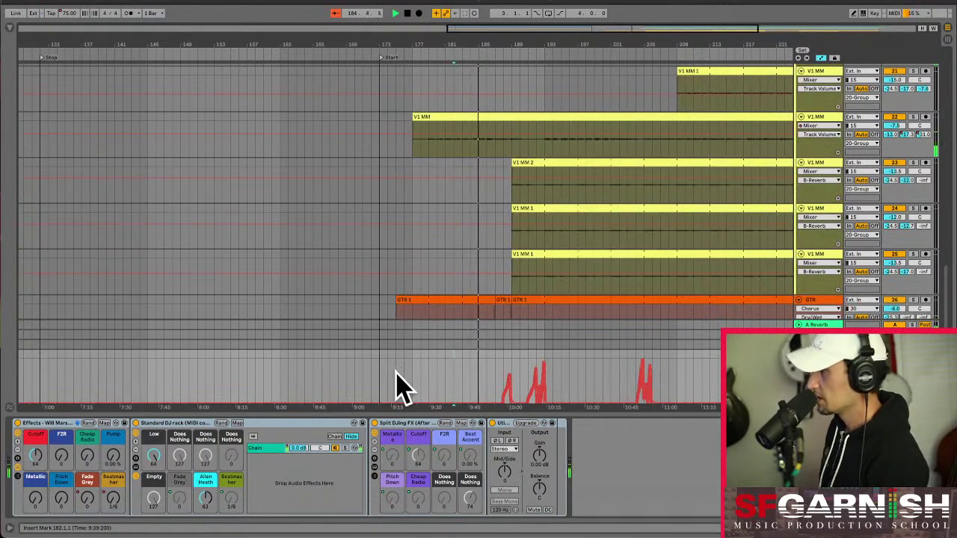
{"action": "left_click", "coordinate": [85, 514]}
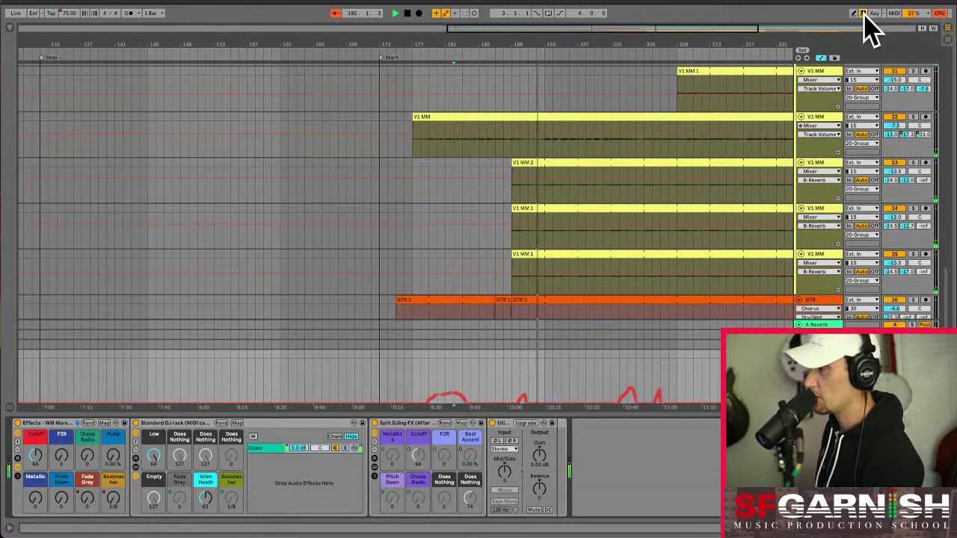
{"action": "left_click", "coordinate": [863, 13]}
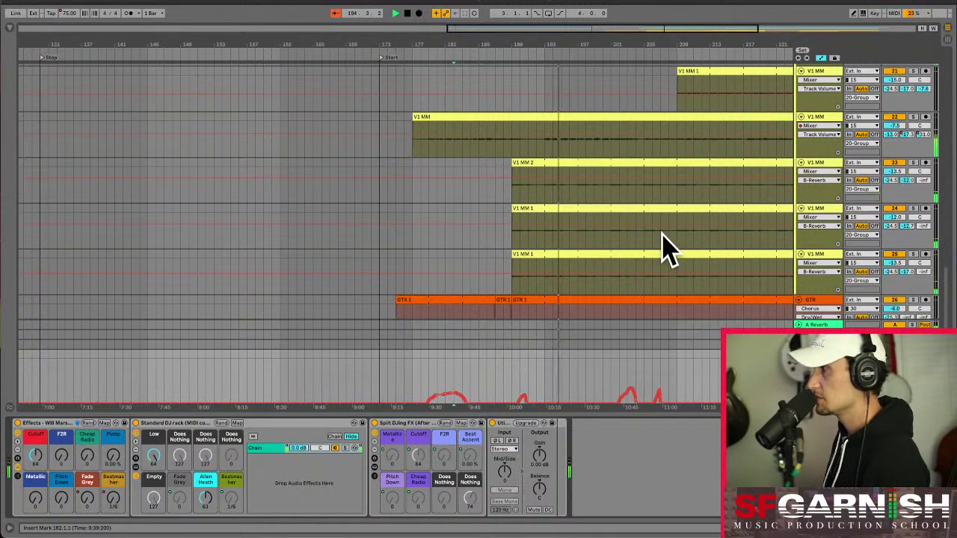
- Display the Track Volume automation of the 13 64 Pads track
{"action": "scroll", "coordinate": [668, 246], "scroll_direction": "up", "scroll_amount": 5}
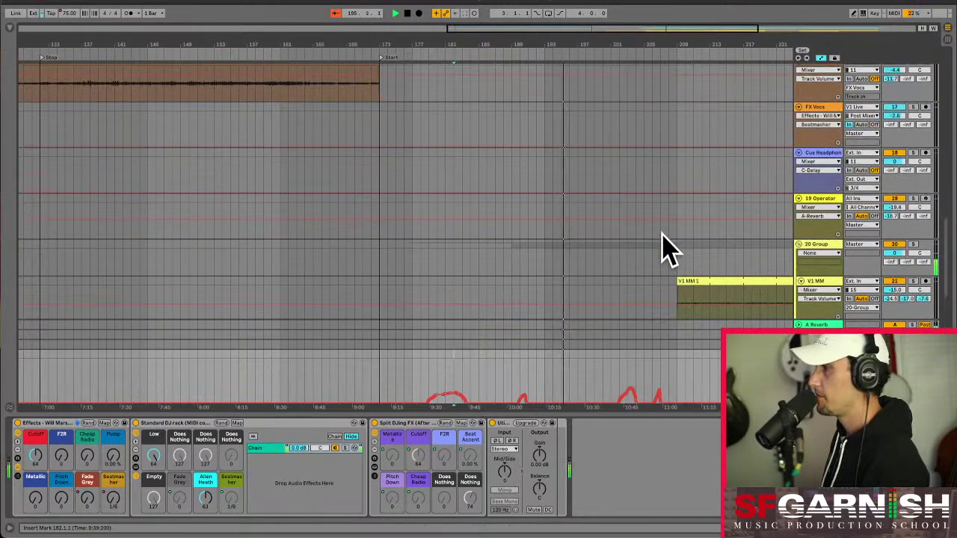
{"action": "scroll", "coordinate": [668, 246], "scroll_direction": "up", "scroll_amount": 5}
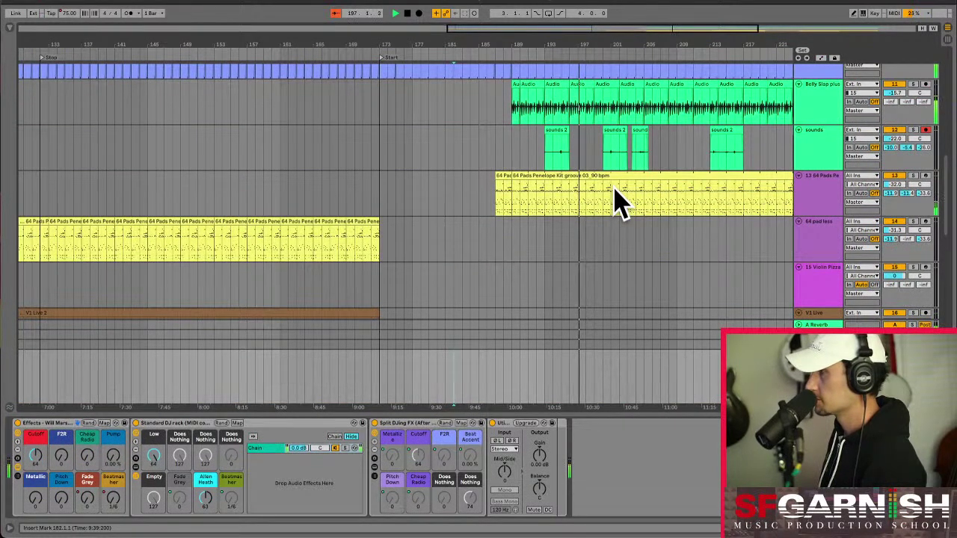
{"action": "right_click", "coordinate": [897, 184]}
{"action": "left_click", "coordinate": [899, 184]}
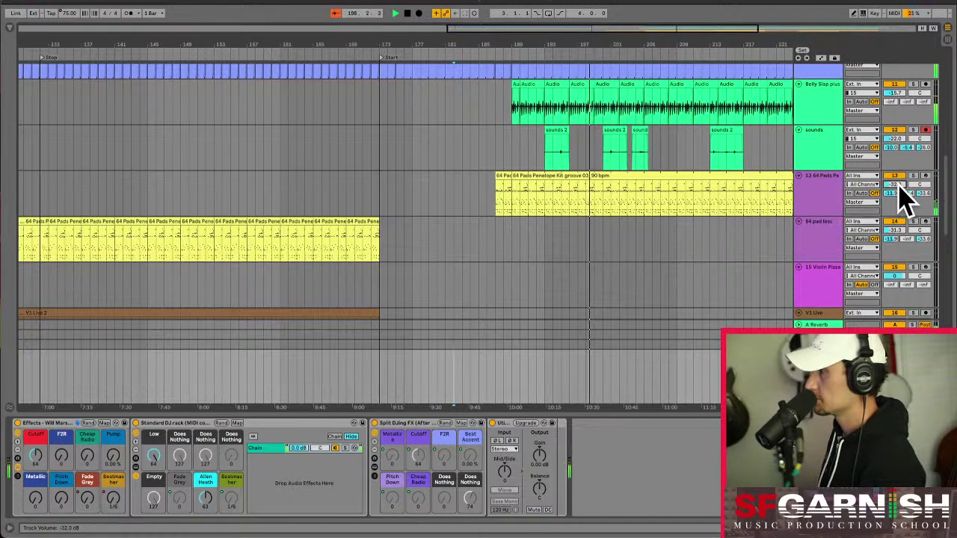
{"action": "key", "text": "a"}
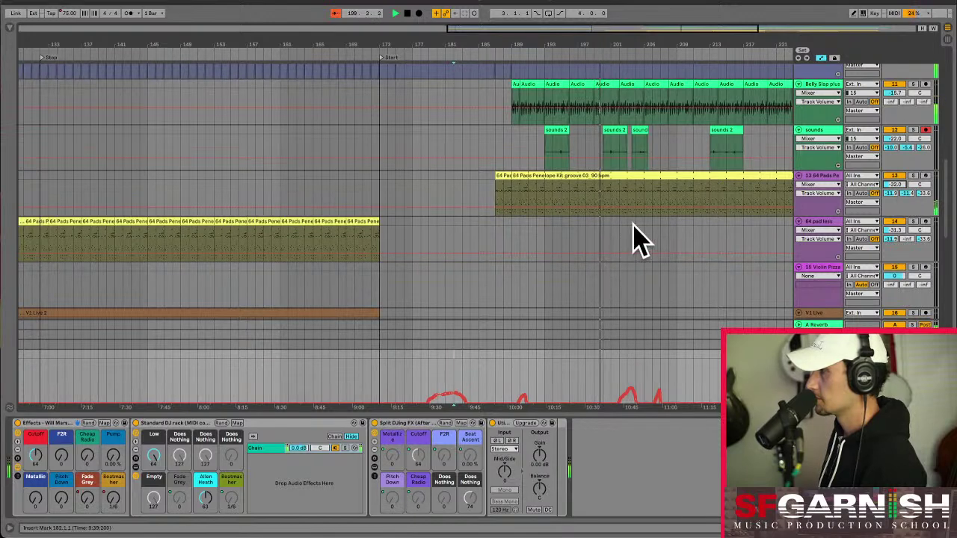
- Append an extra word to the name of V1 MM track 22 and show its device chain
{"action": "scroll", "coordinate": [634, 239], "scroll_direction": "down", "scroll_amount": 10}
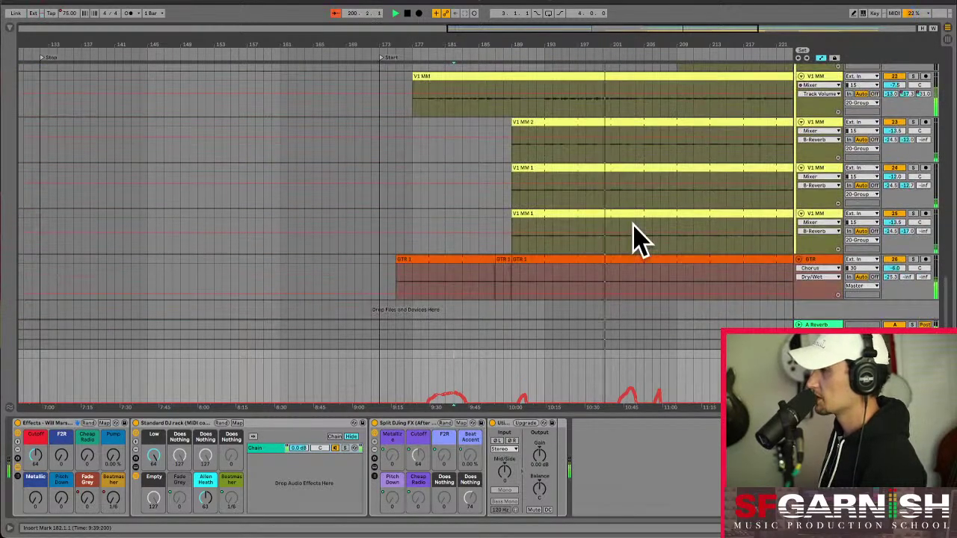
{"action": "scroll", "coordinate": [634, 240], "scroll_direction": "down", "scroll_amount": 1}
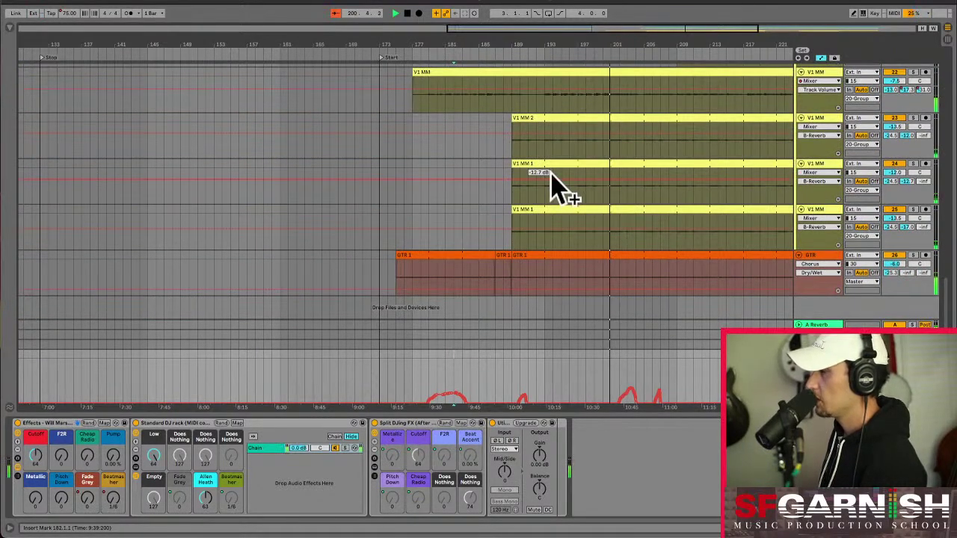
{"action": "left_click", "coordinate": [827, 73]}
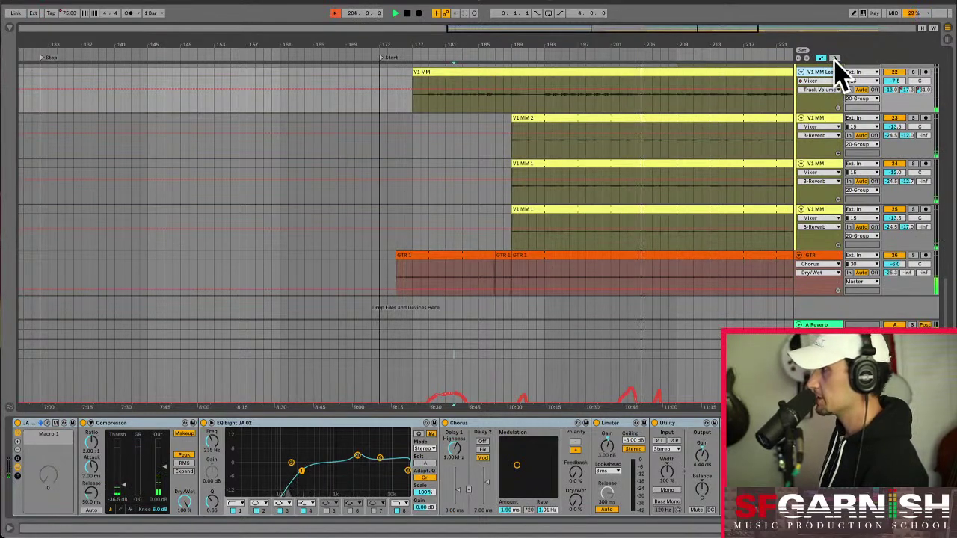
{"action": "scroll", "coordinate": [688, 187], "scroll_direction": "up", "scroll_amount": 8}
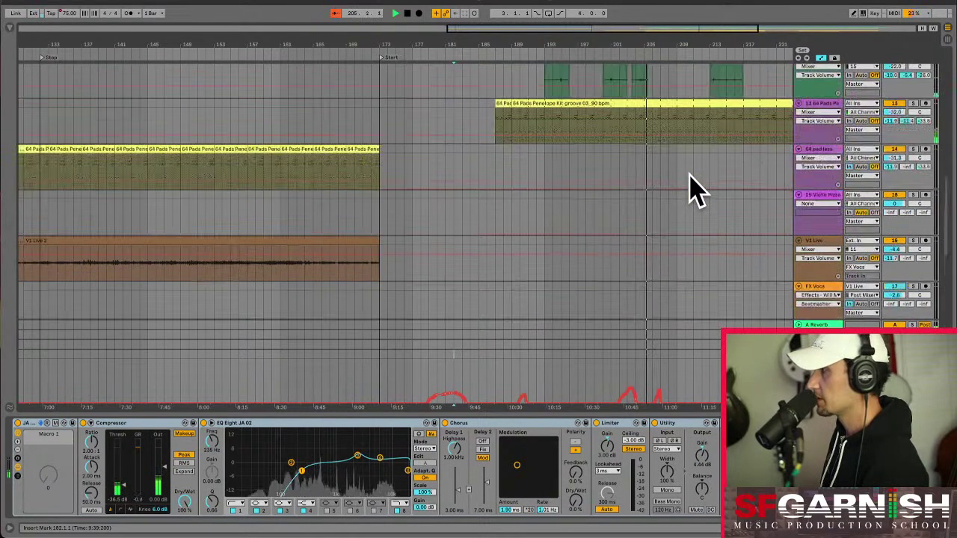
- Show the Master track's device chain with its insert marker placed at bar 209
{"action": "scroll", "coordinate": [691, 190], "scroll_direction": "up", "scroll_amount": 6}
{"action": "scroll", "coordinate": [673, 306], "scroll_direction": "down", "scroll_amount": 3}
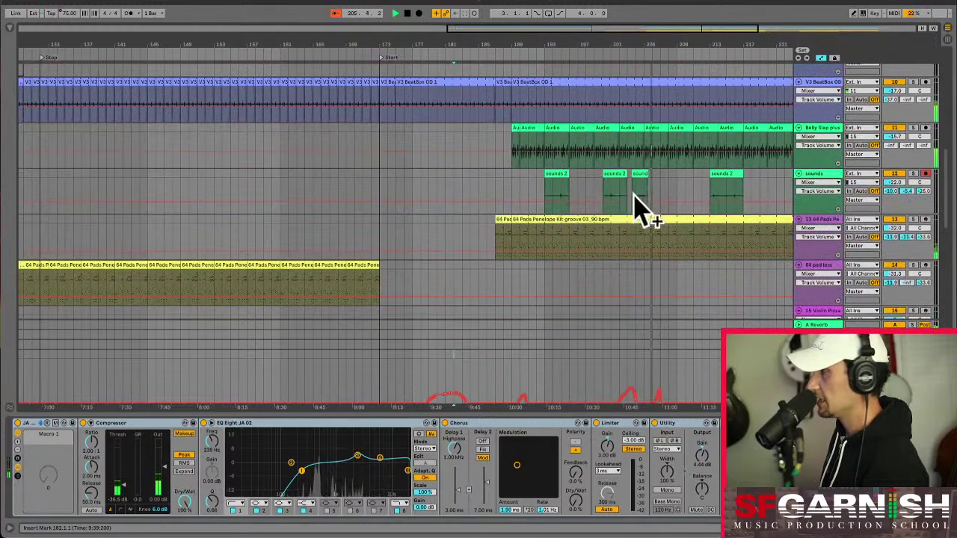
{"action": "scroll", "coordinate": [699, 197], "scroll_direction": "down", "scroll_amount": 10}
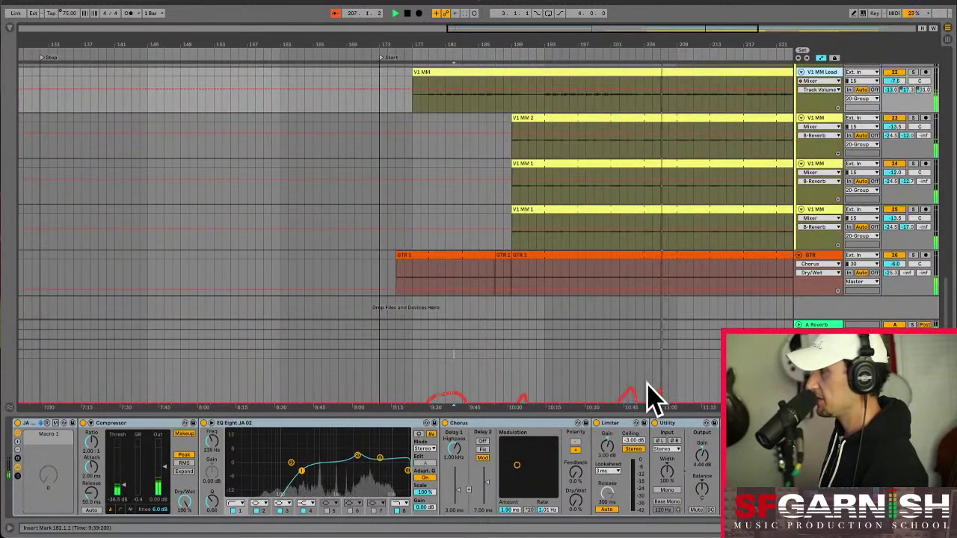
{"action": "left_click", "coordinate": [675, 390]}
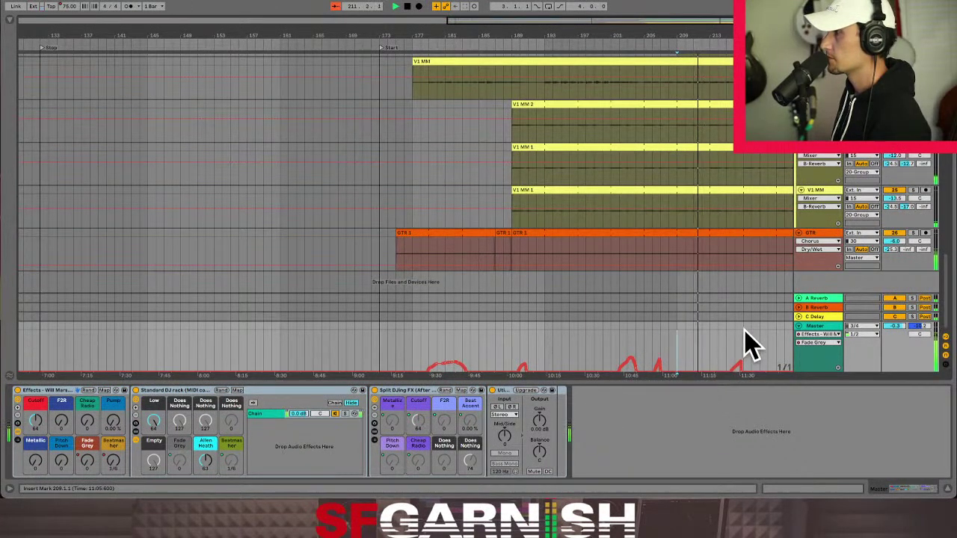
- Look over the later part of the arrangement, from bar 173 to the ending, across the beatbox, sounds, pads and V1 MM tracks
{"action": "scroll", "coordinate": [744, 190], "scroll_direction": "up", "scroll_amount": 5}
{"action": "scroll", "coordinate": [743, 191], "scroll_direction": "up", "scroll_amount": 10}
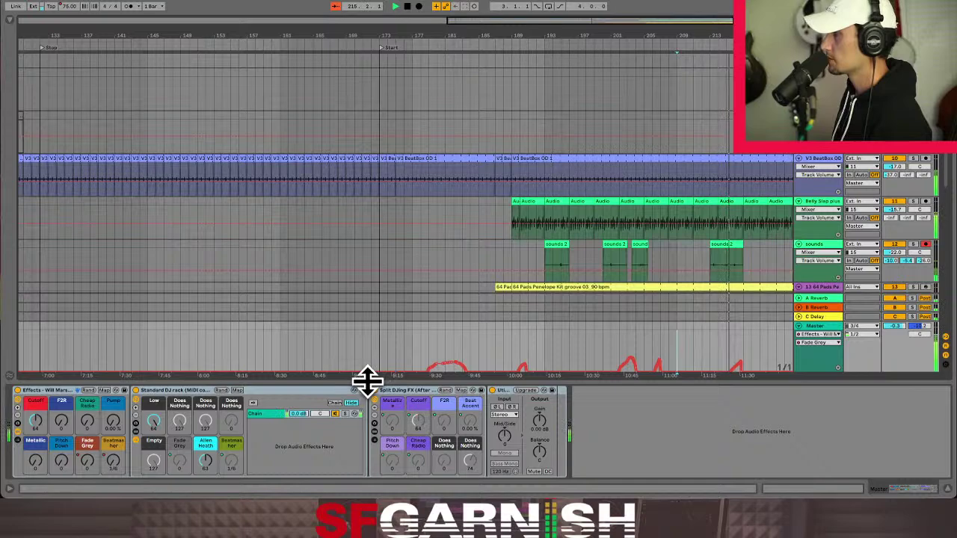
{"action": "left_click_drag", "start_coordinate": [595, 22], "coordinate": [699, 21]}
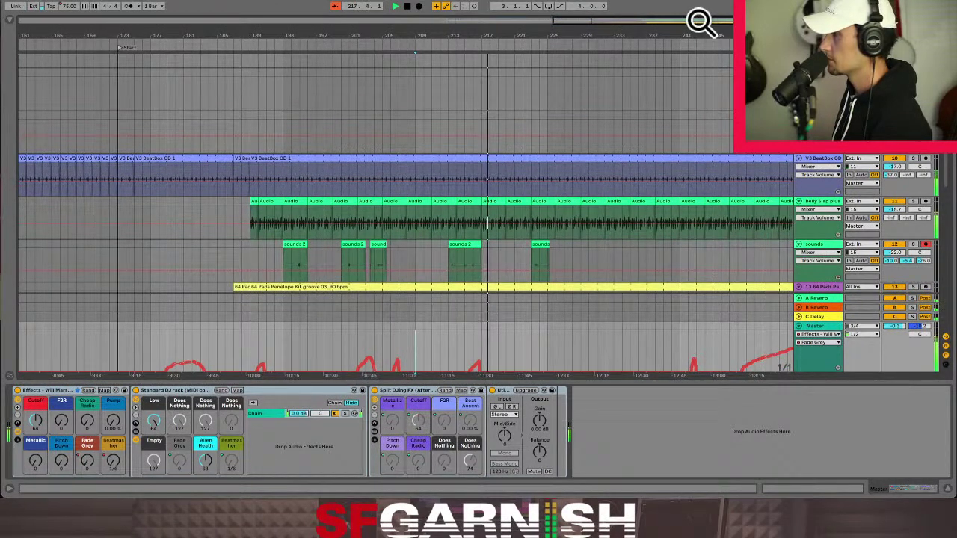
{"action": "left_click_drag", "start_coordinate": [700, 21], "coordinate": [728, 21]}
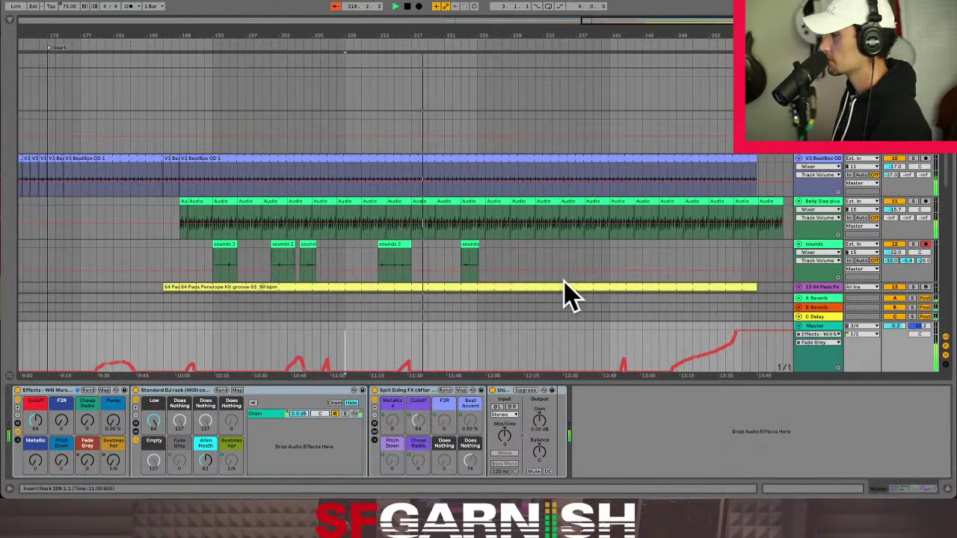
{"action": "scroll", "coordinate": [513, 348], "scroll_direction": "down", "scroll_amount": 5}
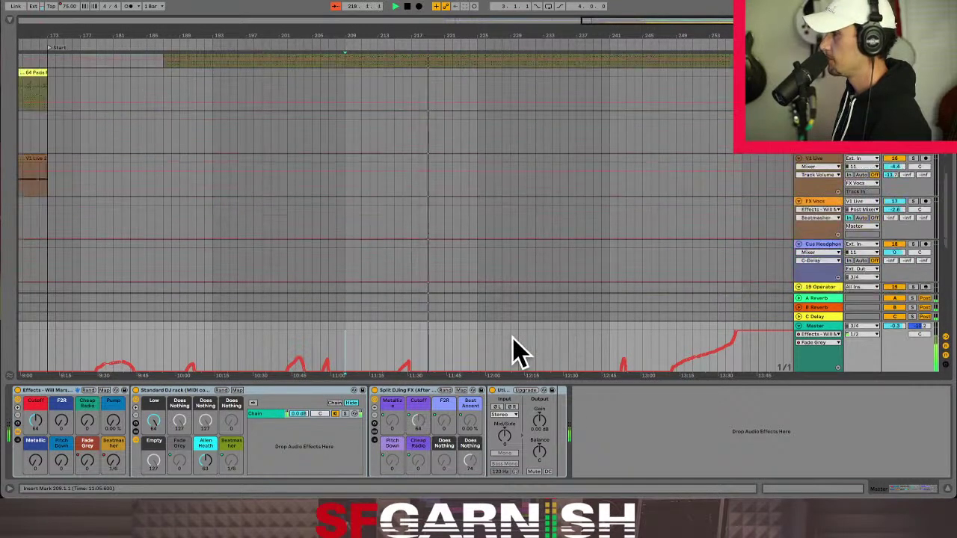
{"action": "scroll", "coordinate": [495, 231], "scroll_direction": "up", "scroll_amount": 5}
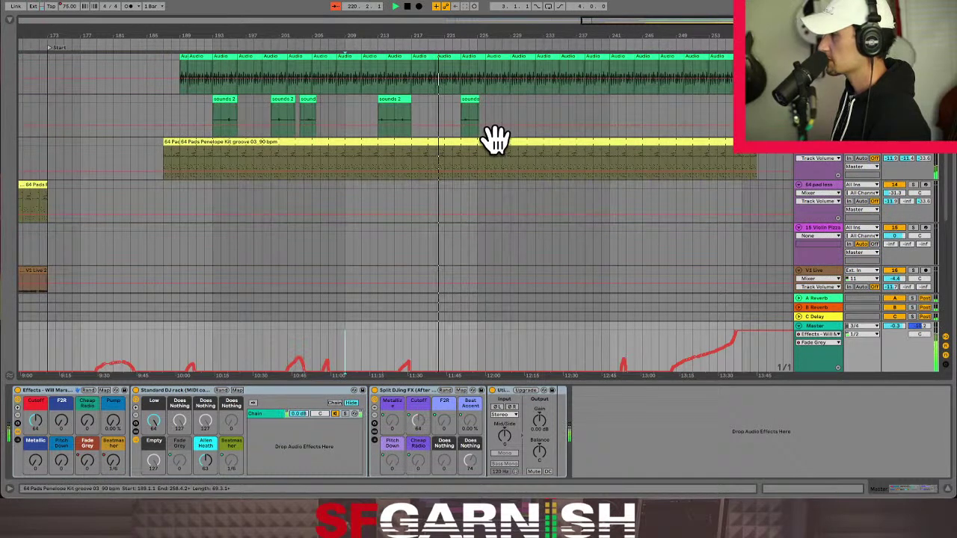
{"action": "scroll", "coordinate": [496, 182], "scroll_direction": "down", "scroll_amount": 8}
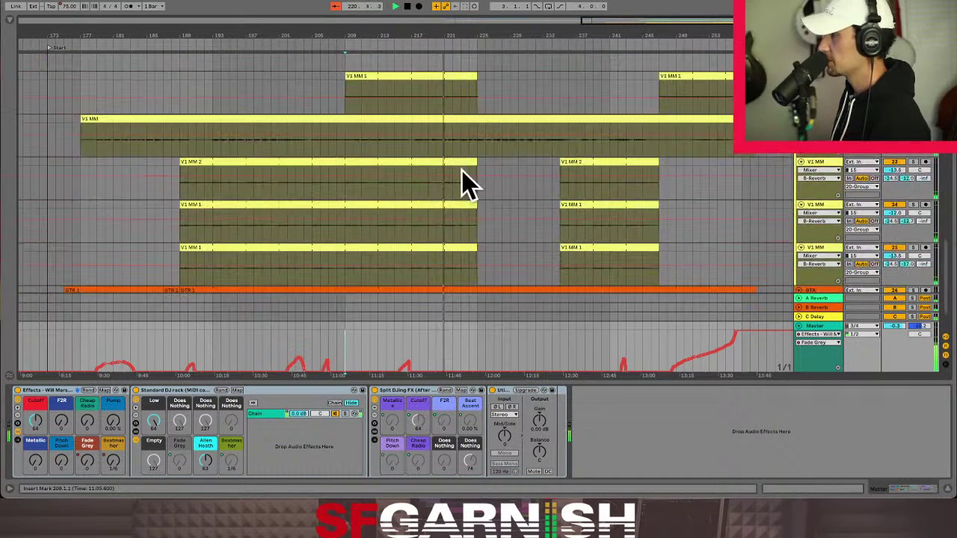
- Compare the B-Reverb and C-Delay send automation of the V1 MM Lead track and show its device chain
{"action": "key", "text": "a"}
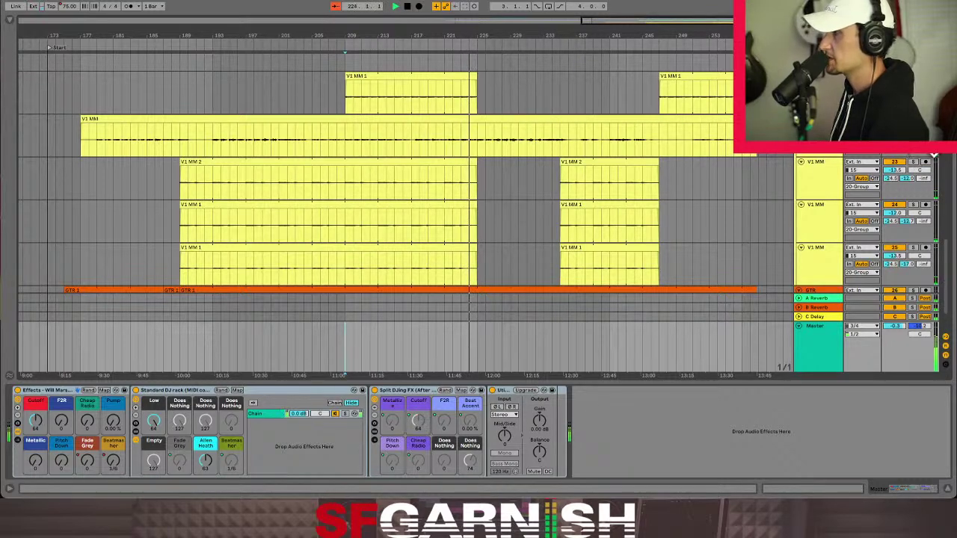
{"action": "key", "text": "a"}
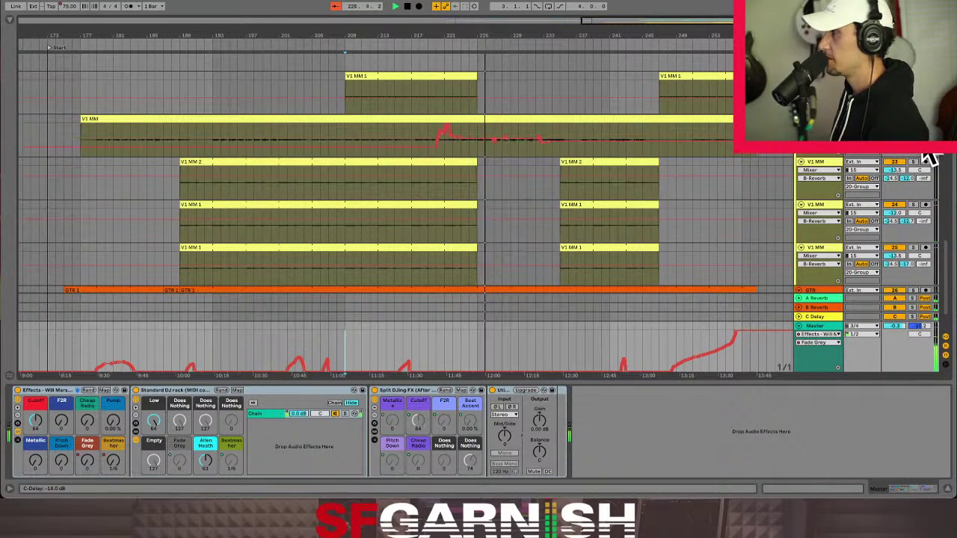
{"action": "left_click", "coordinate": [907, 136]}
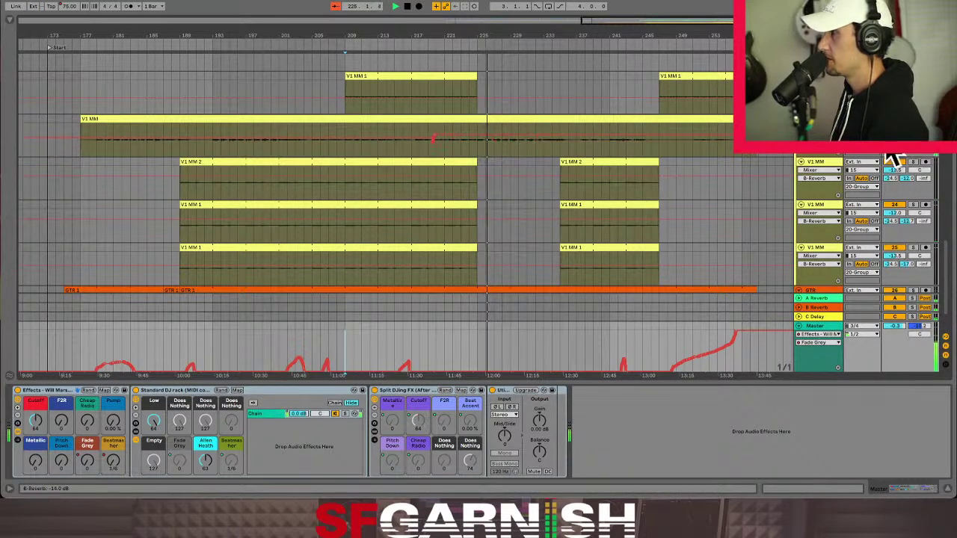
{"action": "left_click", "coordinate": [563, 144]}
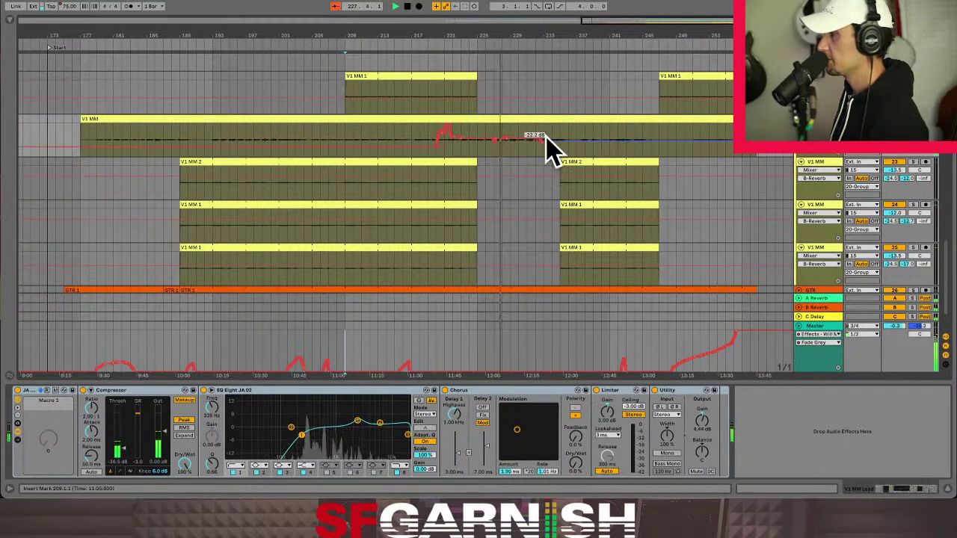
- Lower the V1 MM Lead send automation between bars 226 and 232 to about -26 dB
{"action": "left_click_drag", "start_coordinate": [486, 162], "coordinate": [526, 148]}
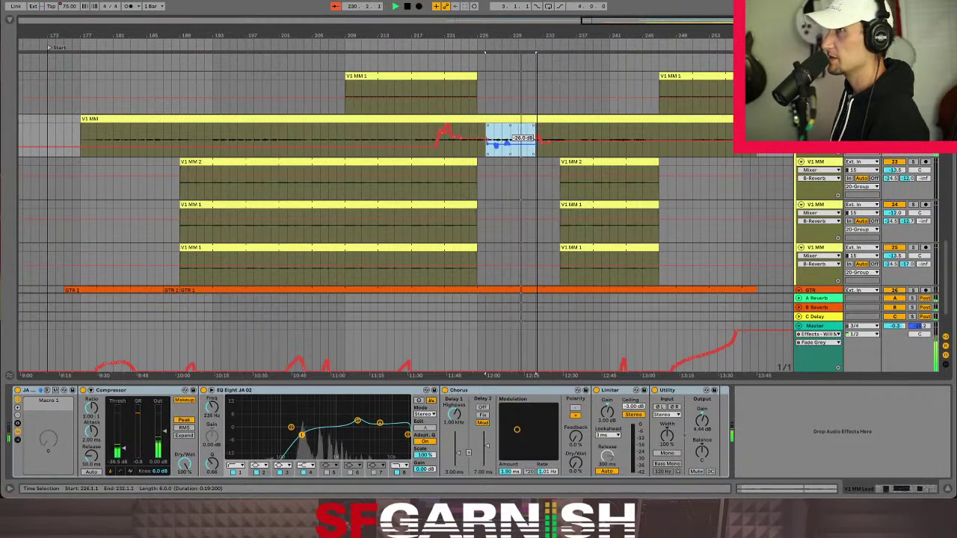
{"action": "left_click_drag", "start_coordinate": [527, 147], "coordinate": [525, 147]}
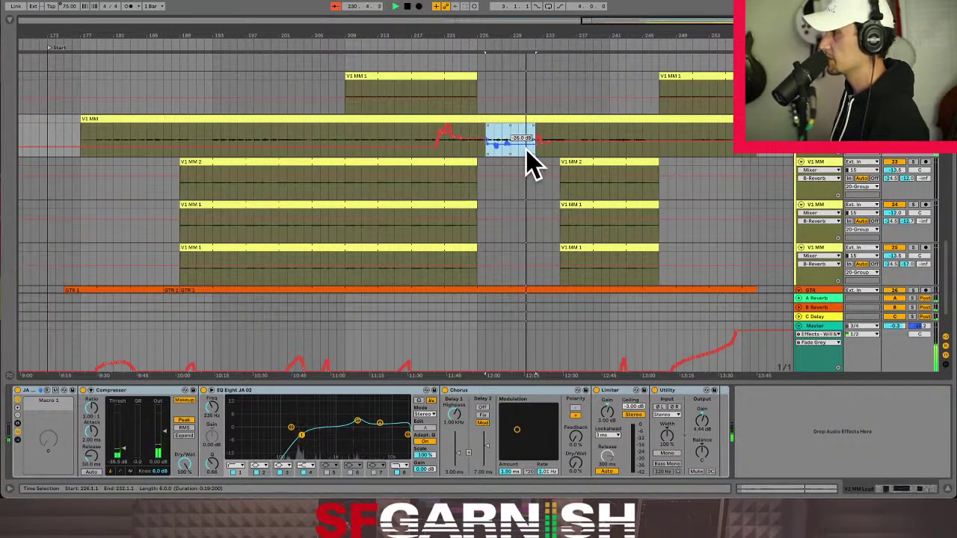
{"action": "left_click", "coordinate": [517, 136]}
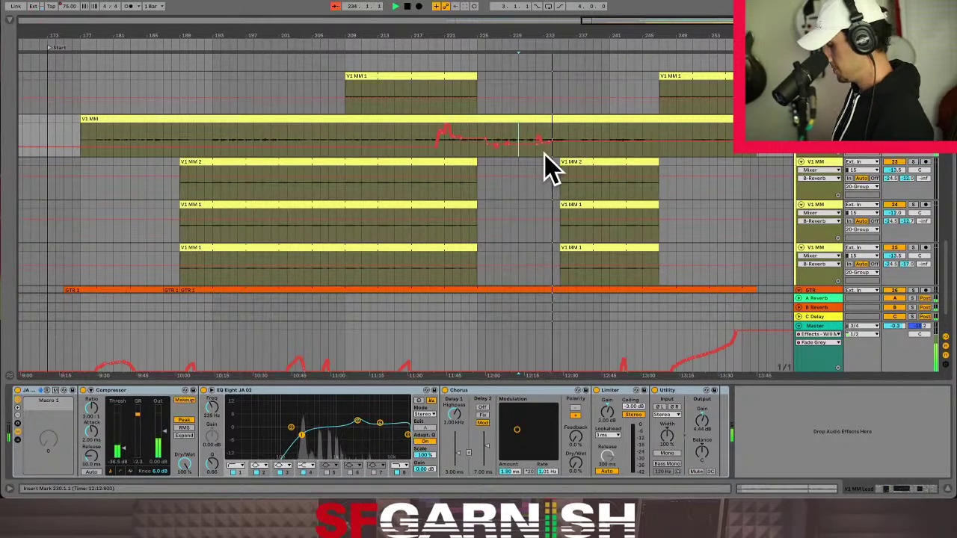
- Examine the V1 MM Lead clip closely around bars 235 to 240 and play it back from bar 237
{"action": "key", "text": "plus"}
{"action": "key", "text": "plus"}
{"action": "key", "text": "plus"}
{"action": "key", "text": "plus"}
{"action": "key", "text": "plus"}
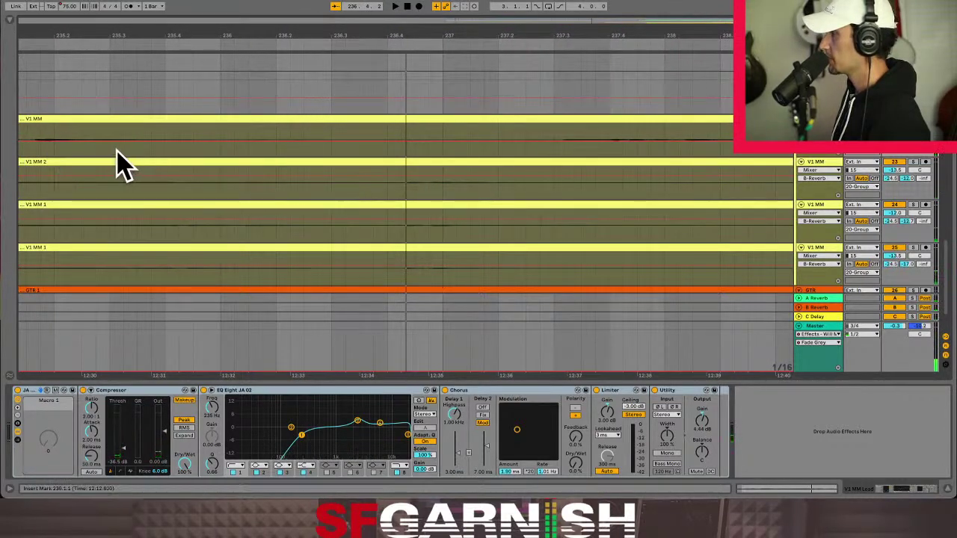
{"action": "scroll", "coordinate": [119, 164], "scroll_direction": "down", "scroll_amount": 2}
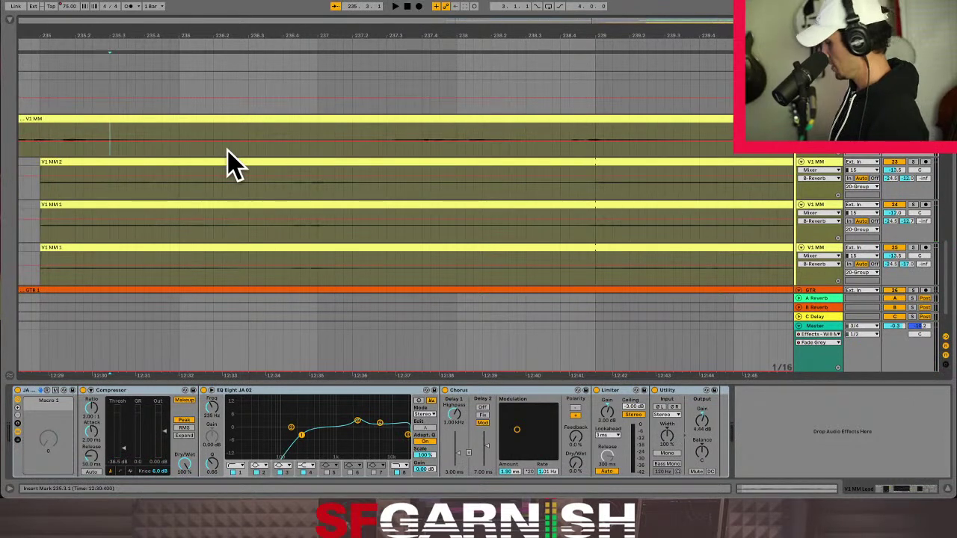
{"action": "left_click", "coordinate": [379, 143]}
{"action": "left_click", "coordinate": [349, 154]}
{"action": "key", "text": "space"}
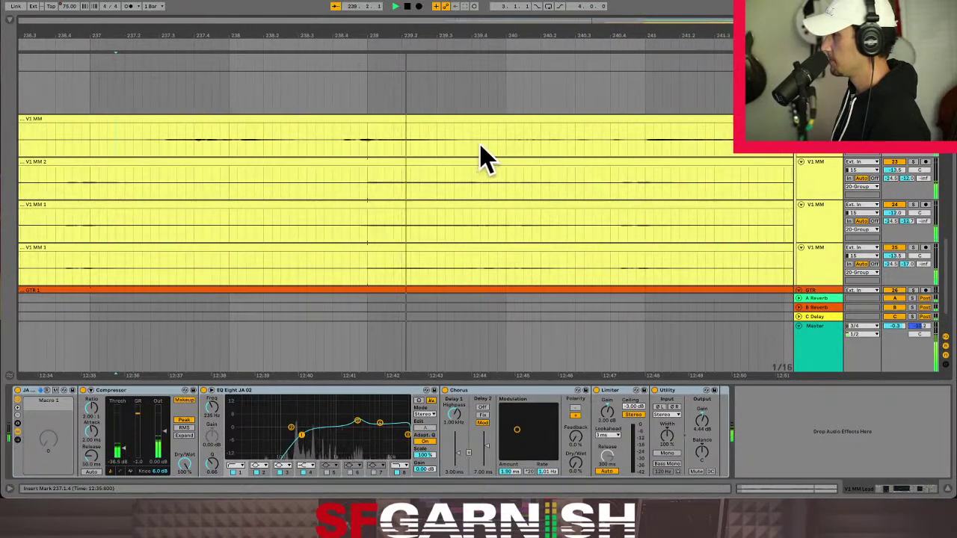
- Delete the V1 MM Lead audio from bar 240 to just before bar 241, and fade out the clip end before the gap
{"action": "left_click", "coordinate": [444, 155]}
{"action": "left_click", "coordinate": [478, 149]}
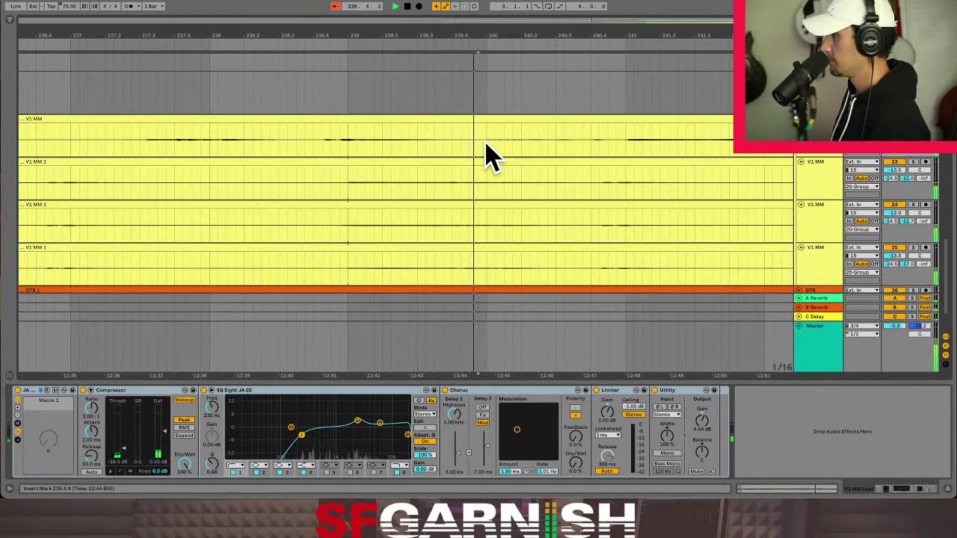
{"action": "left_click_drag", "start_coordinate": [486, 145], "coordinate": [619, 144]}
{"action": "key", "text": "Delete"}
{"action": "left_click", "coordinate": [444, 153]}
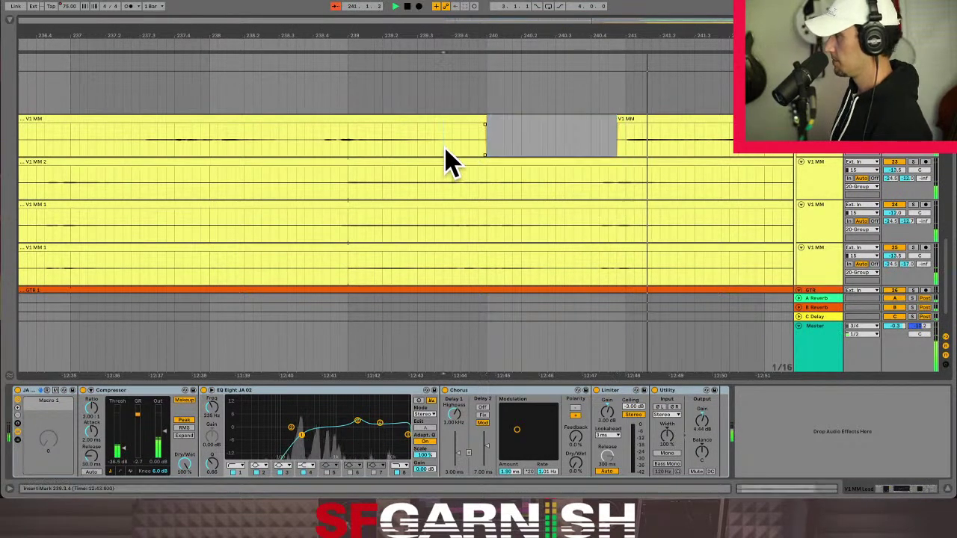
{"action": "left_click", "coordinate": [537, 142]}
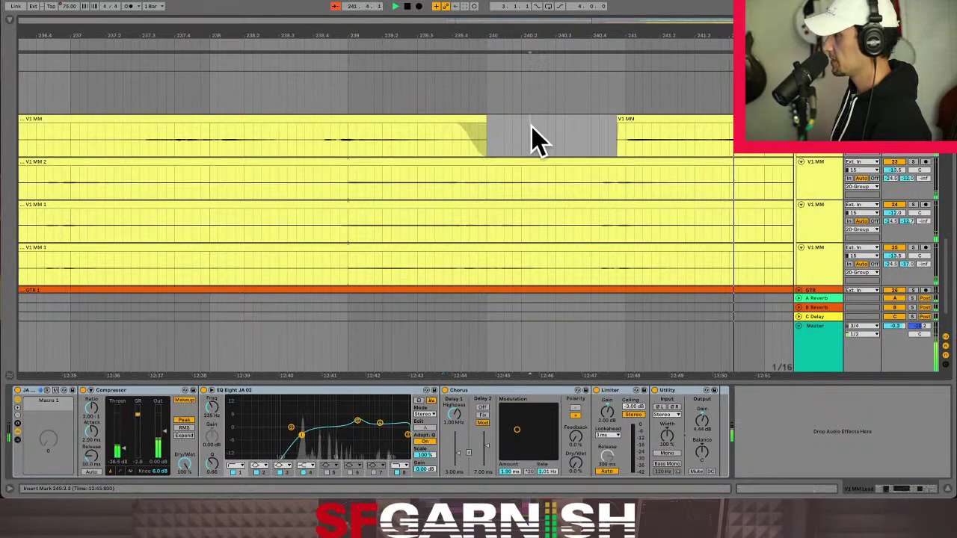
- Inspect the Master automation between 242.1.1 and 243.3.1, switching the displayed envelope from Fade Grey to Beatmasher
{"action": "scroll", "coordinate": [532, 127], "scroll_direction": "down", "scroll_amount": 6}
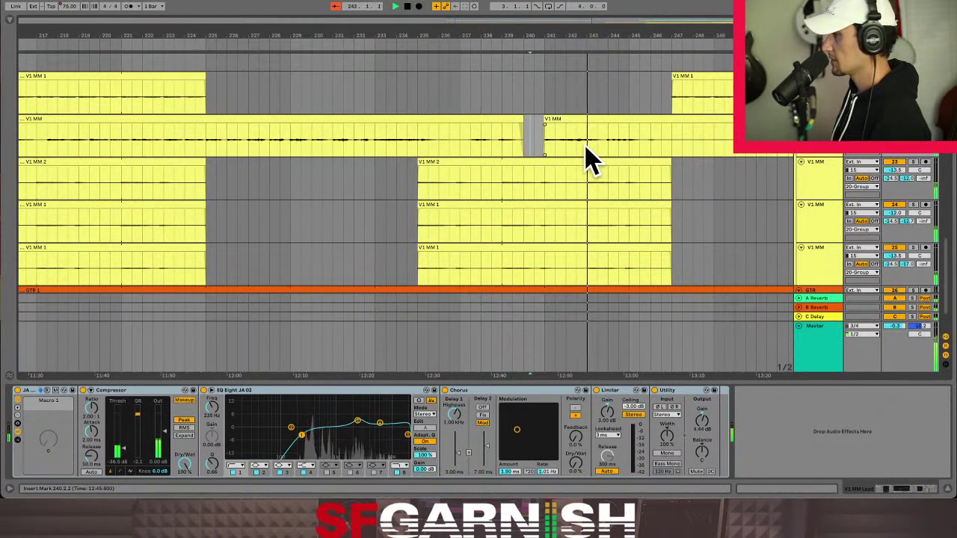
{"action": "key", "text": "a"}
{"action": "mouse_move", "coordinate": [573, 363]}
{"action": "left_mouse_down"}
{"action": "mouse_move", "coordinate": [593, 363]}
{"action": "mouse_move", "coordinate": [594, 352]}
{"action": "mouse_move", "coordinate": [580, 367]}
{"action": "left_mouse_up"}
{"action": "key", "text": "plus"}
{"action": "key", "text": "plus"}
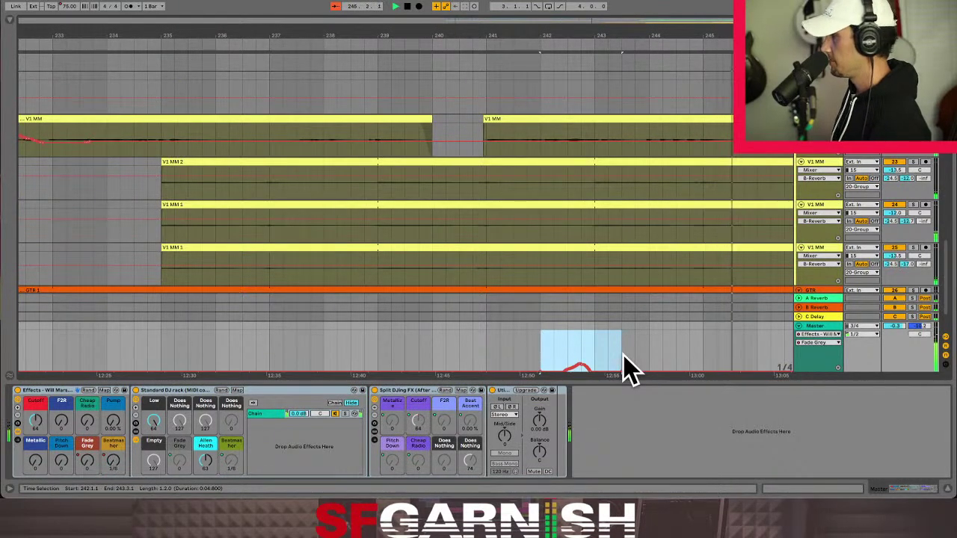
{"action": "left_click", "coordinate": [114, 464]}
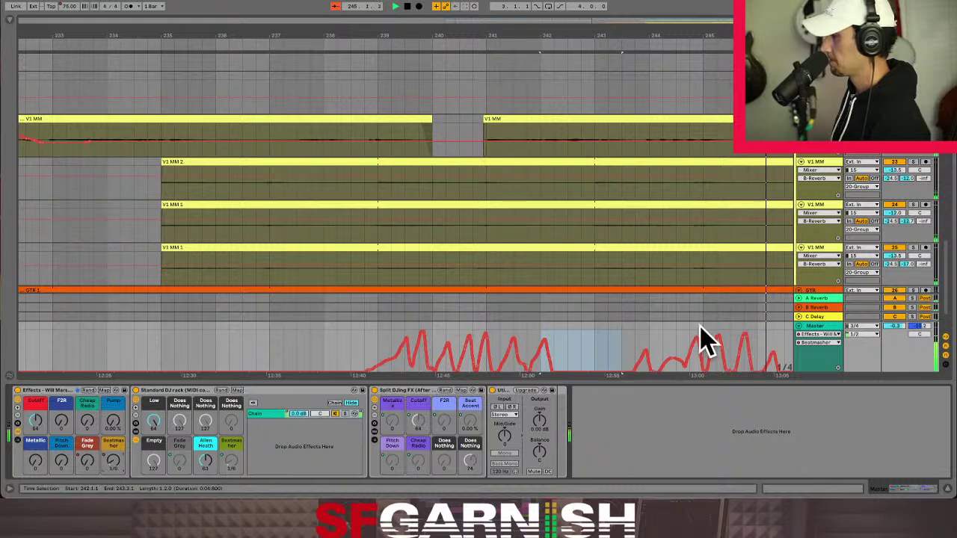
- Lower the Master's Beatmasher automation peak between 243.3.3 and 244.1.3 to about 1/8
{"action": "left_click_drag", "start_coordinate": [626, 359], "coordinate": [662, 366]}
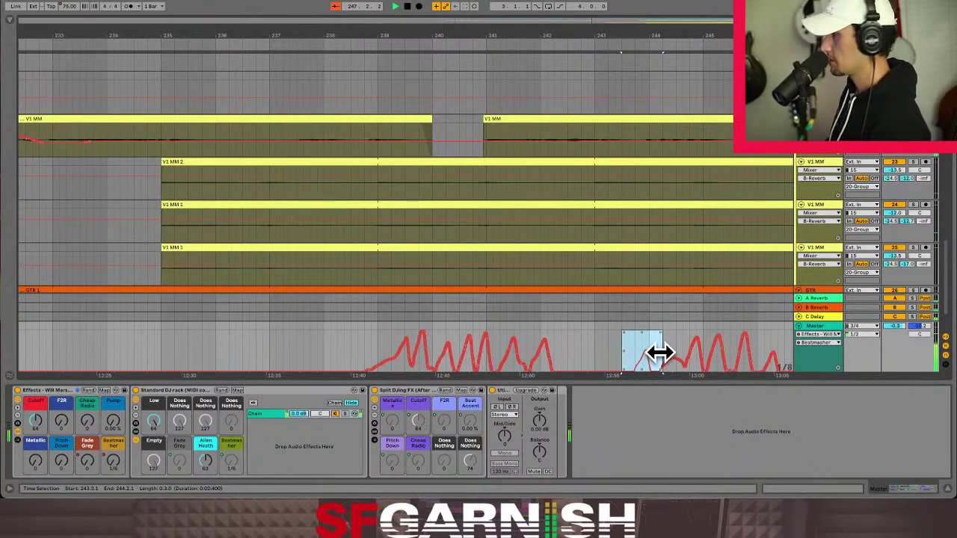
{"action": "left_click", "coordinate": [630, 350]}
{"action": "left_click_drag", "start_coordinate": [630, 359], "coordinate": [650, 362]}
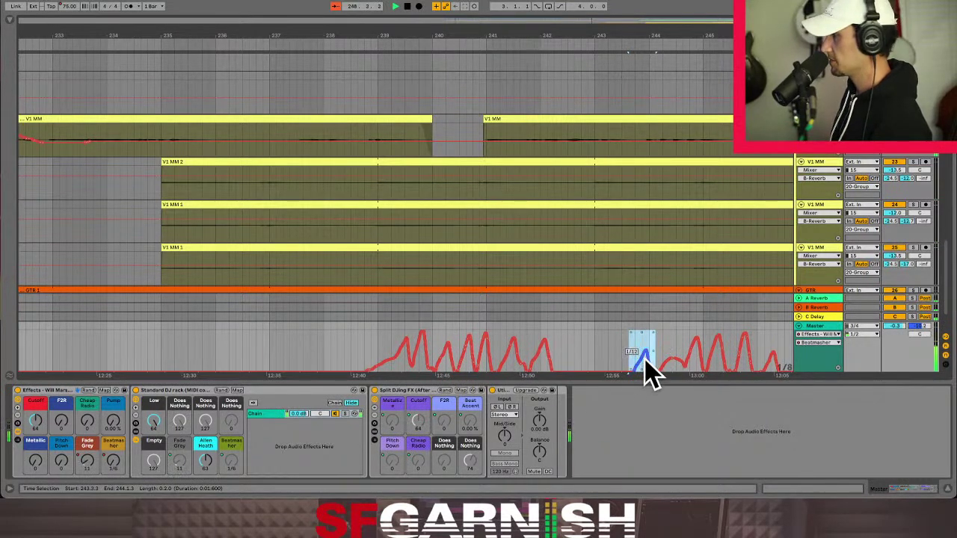
{"action": "left_click_drag", "start_coordinate": [645, 353], "coordinate": [645, 361]}
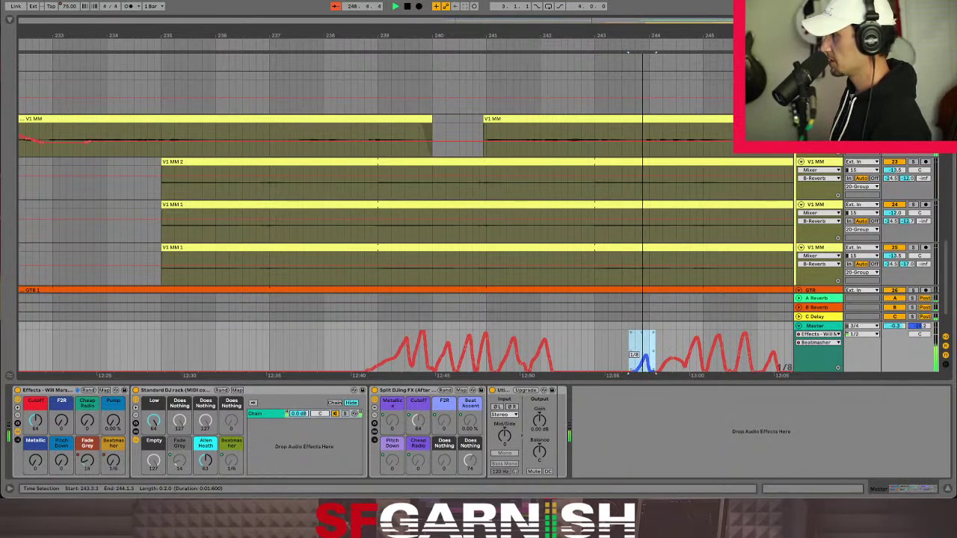
{"action": "left_click", "coordinate": [634, 364]}
- Display the Master's Fade Grey automation over the end of the arrangement
{"action": "key", "text": "minus"}
{"action": "key", "text": "minus"}
{"action": "key", "text": "minus"}
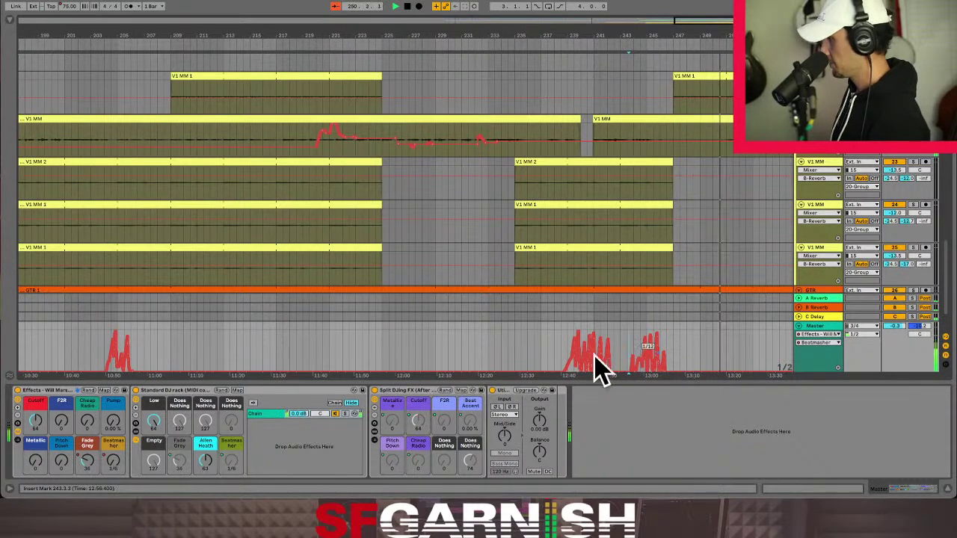
{"action": "left_click", "coordinate": [87, 461]}
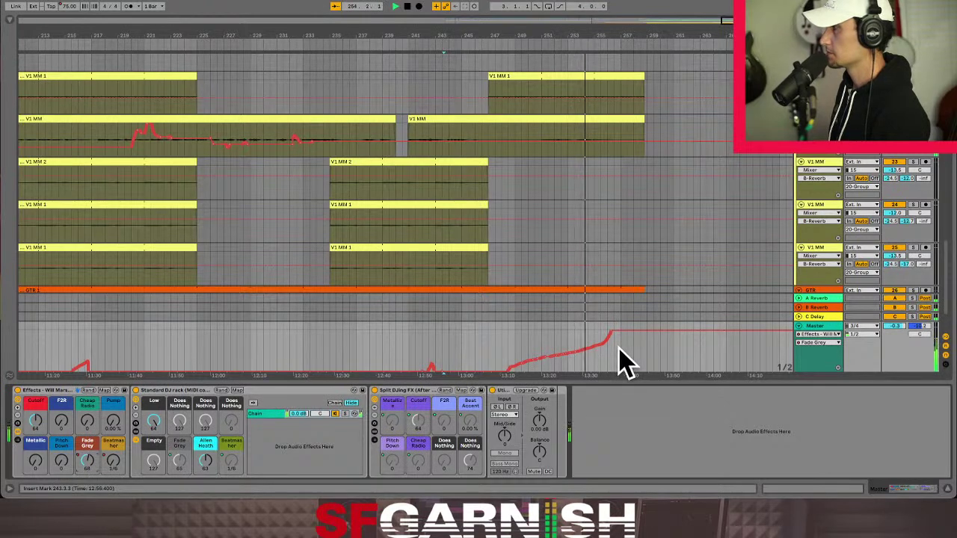
- Reveal the devices inside the Master's effects racks, unfold the Fade To Grey Rack and replay the fade from about bar 252
{"action": "left_click", "coordinate": [17, 438]}
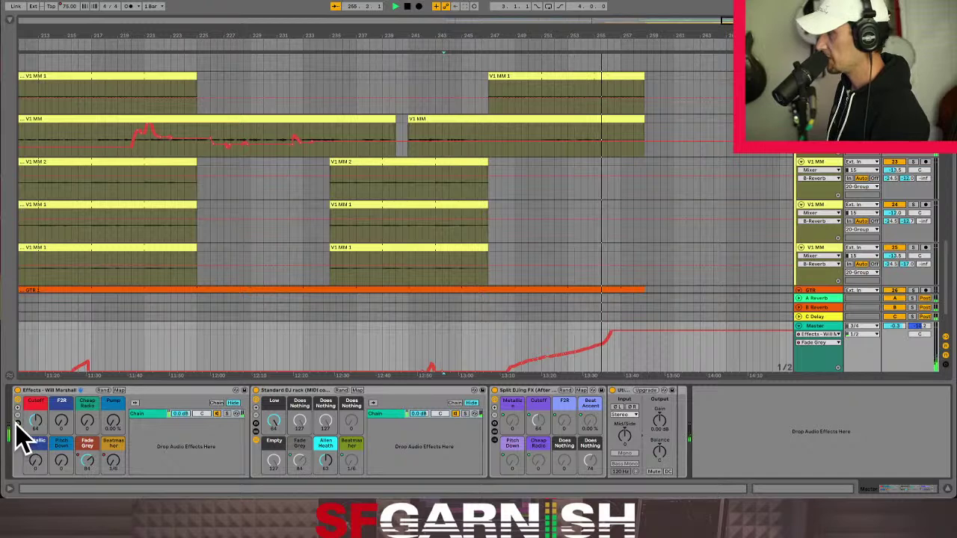
{"action": "left_click", "coordinate": [495, 439]}
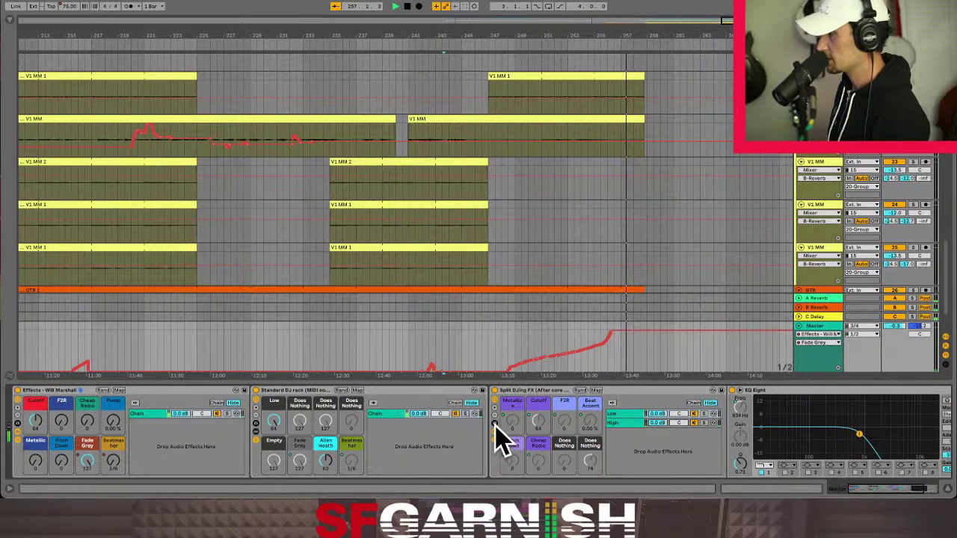
{"action": "left_click", "coordinate": [258, 439]}
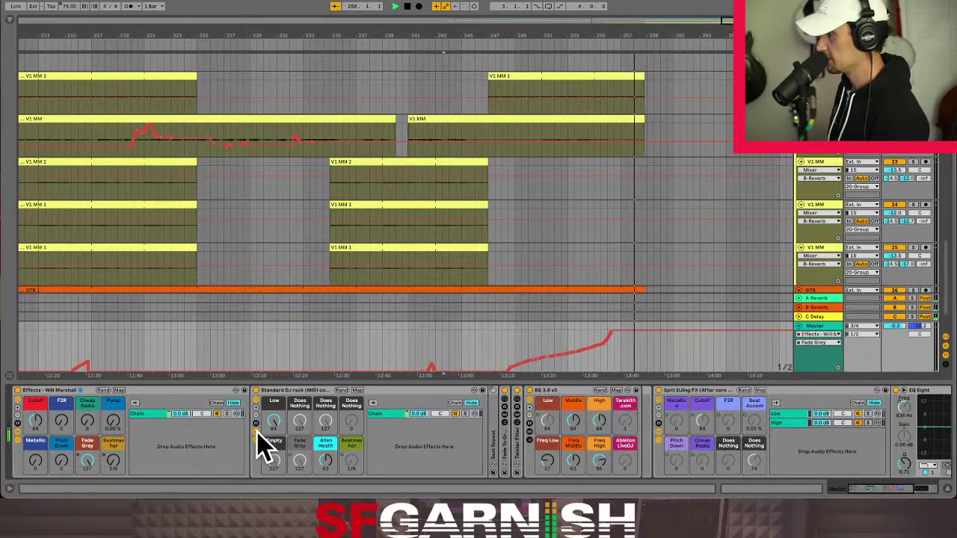
{"action": "left_click", "coordinate": [508, 457]}
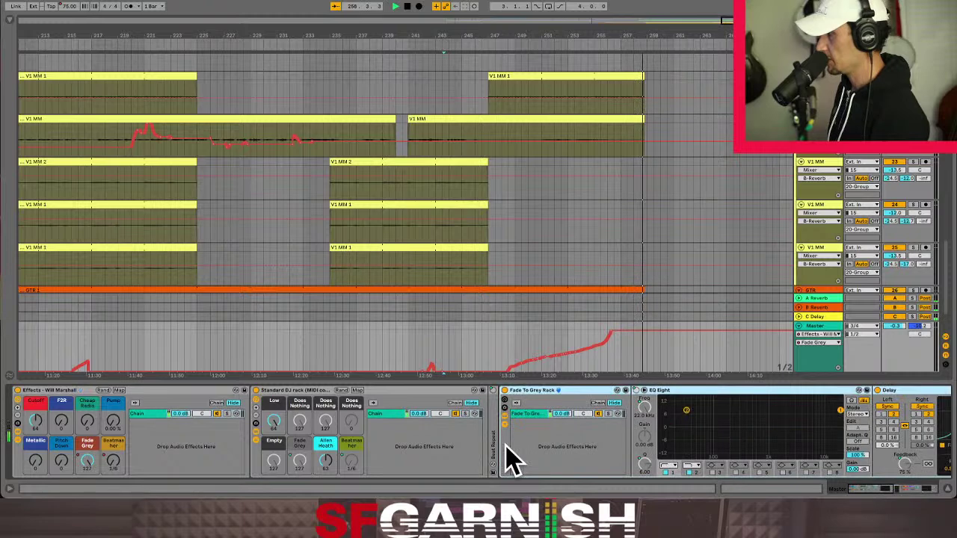
{"action": "left_click", "coordinate": [536, 345]}
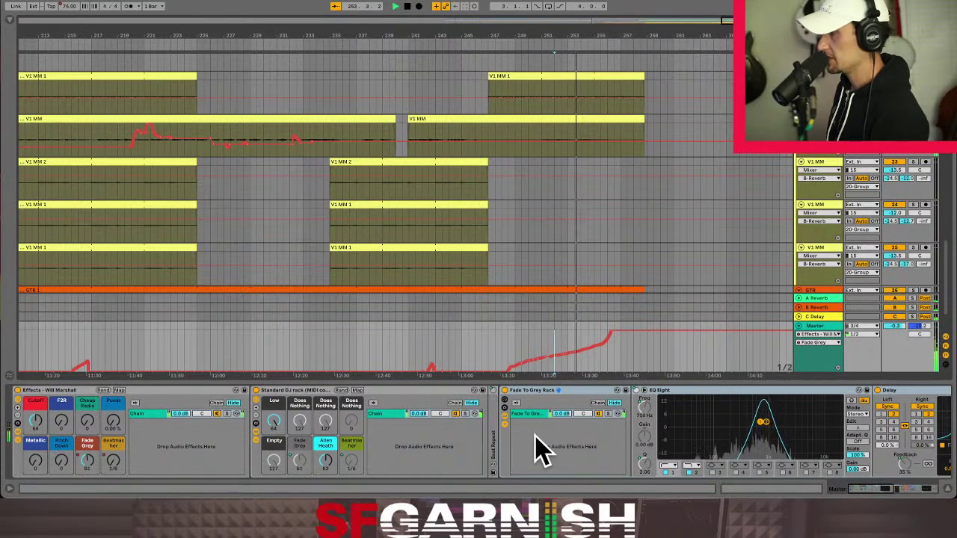
- Inspect the EQ Eight, Delay and following devices in the Master chain, and check the mapping of the Effects rack's Fade Grey macro
{"action": "left_click_drag", "start_coordinate": [863, 486], "coordinate": [872, 492]}
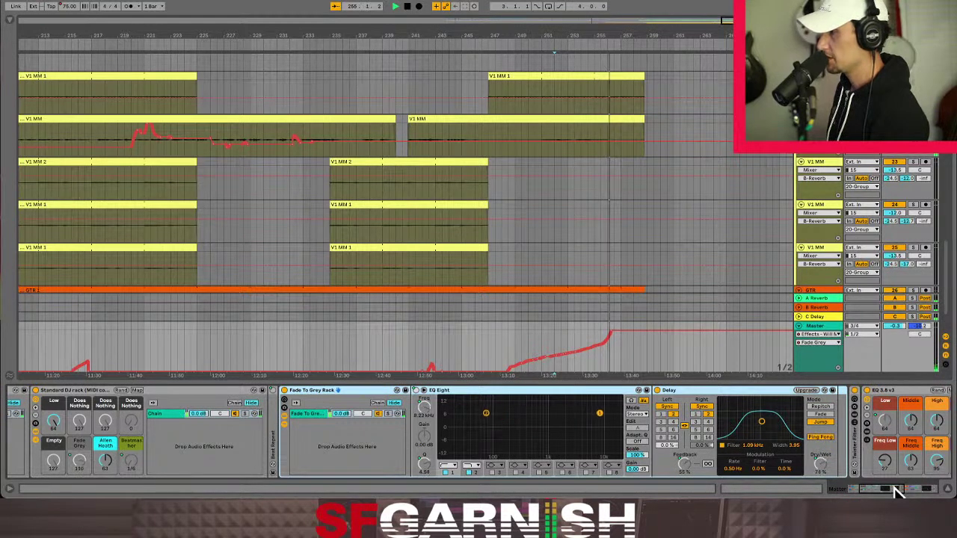
{"action": "left_click_drag", "start_coordinate": [897, 490], "coordinate": [854, 487]}
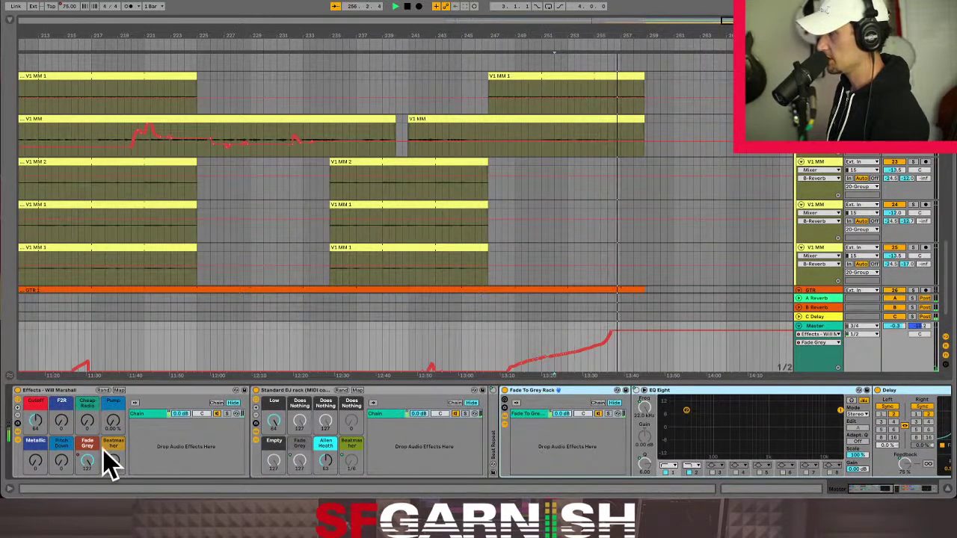
{"action": "right_click", "coordinate": [89, 462]}
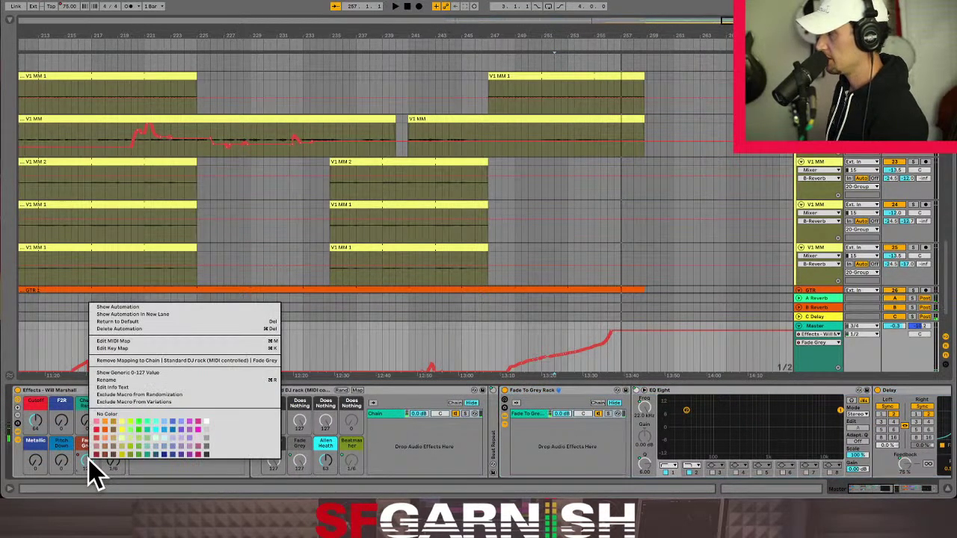
{"action": "left_click", "coordinate": [88, 461]}
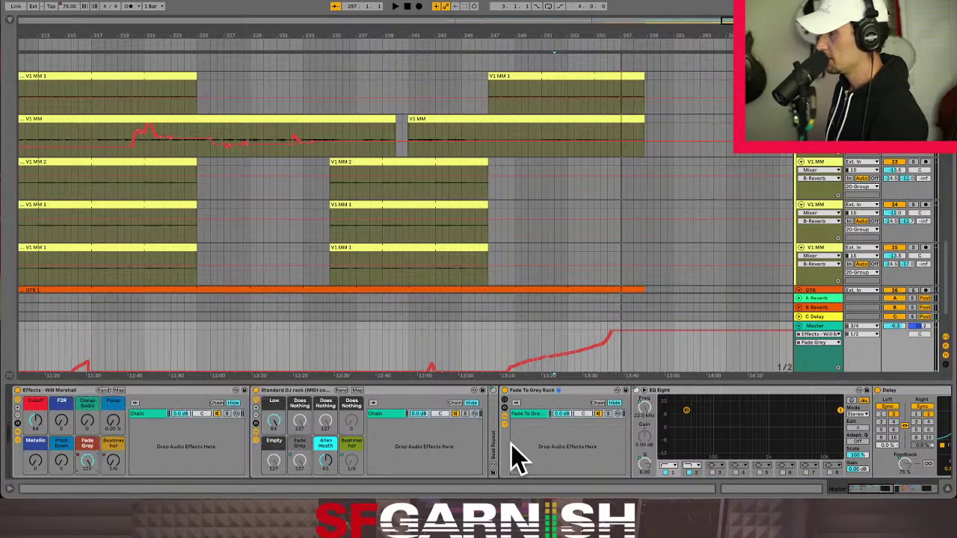
- Check the macro mapping of the Delay's Dry/Wet control inside the Fade To Grey Rack
{"action": "left_click_drag", "start_coordinate": [867, 489], "coordinate": [890, 492]}
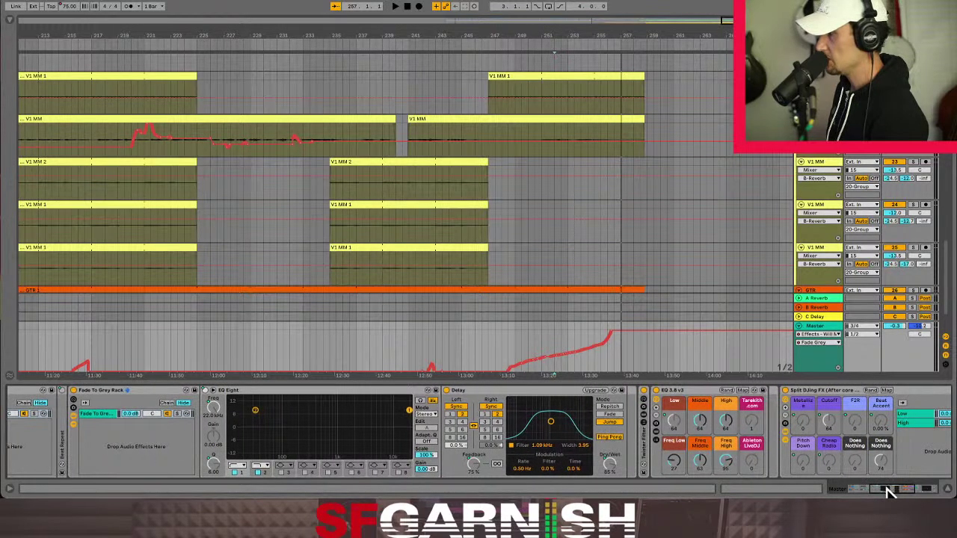
{"action": "right_click", "coordinate": [612, 470]}
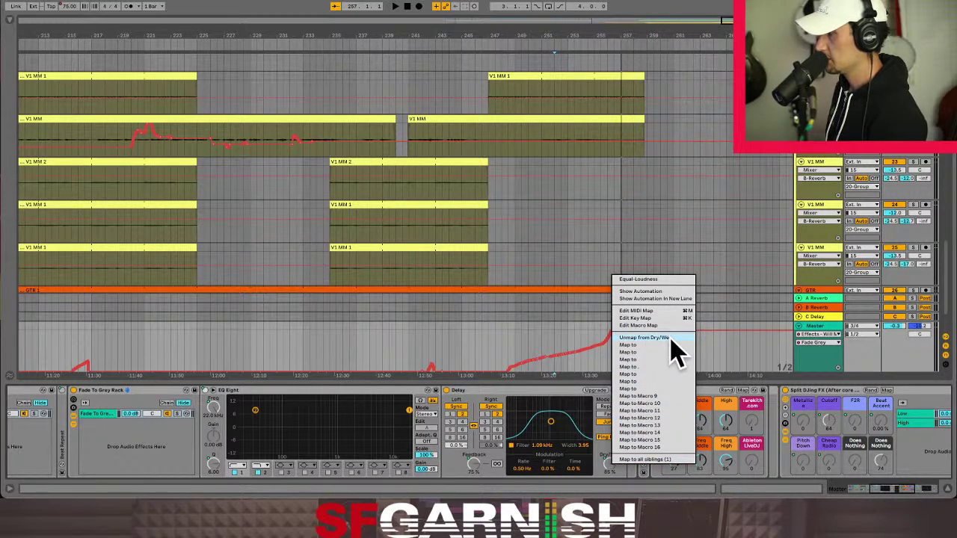
{"action": "left_click", "coordinate": [905, 490]}
{"action": "left_click_drag", "start_coordinate": [904, 490], "coordinate": [873, 489]}
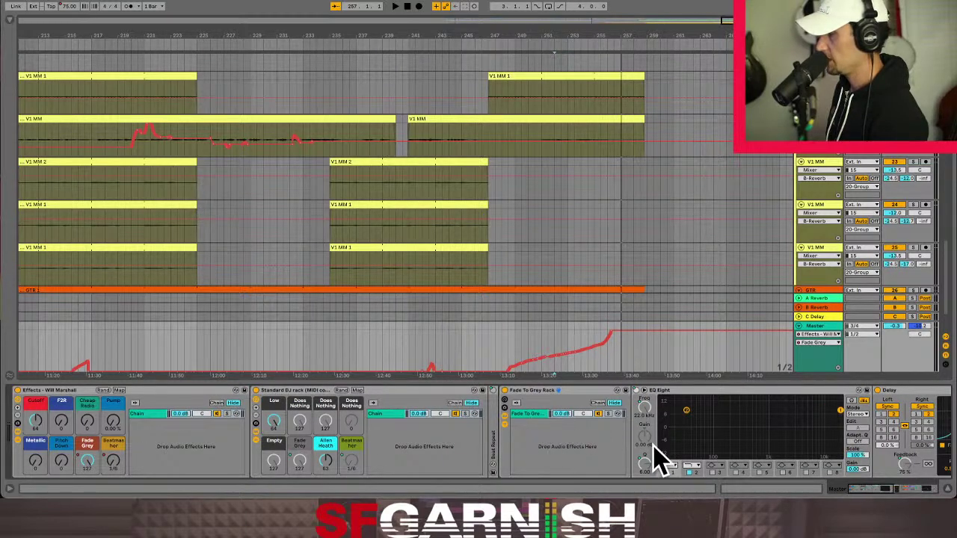
- Check what the Fade Grey macro in the Standard DJ rack is mapped to
{"action": "left_click", "coordinate": [300, 459]}
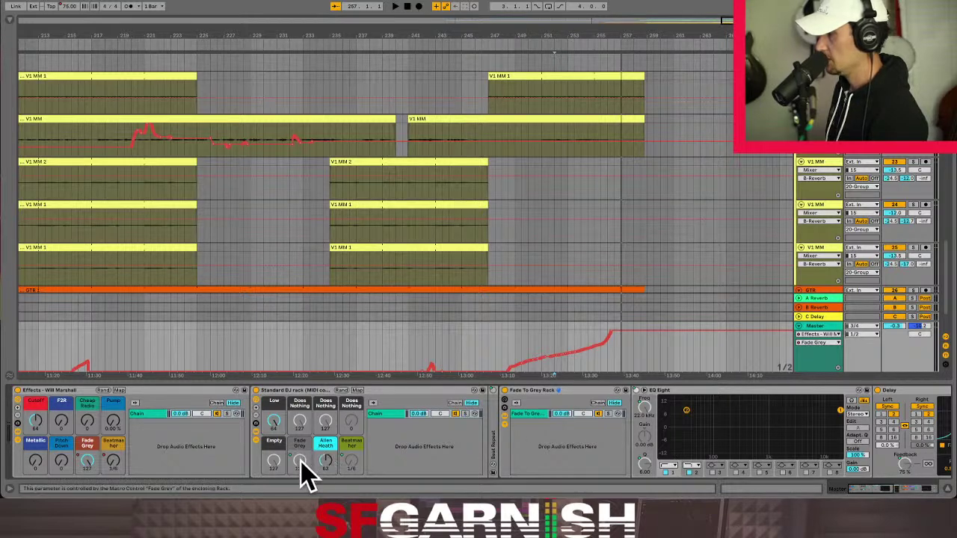
{"action": "right_click", "coordinate": [299, 461]}
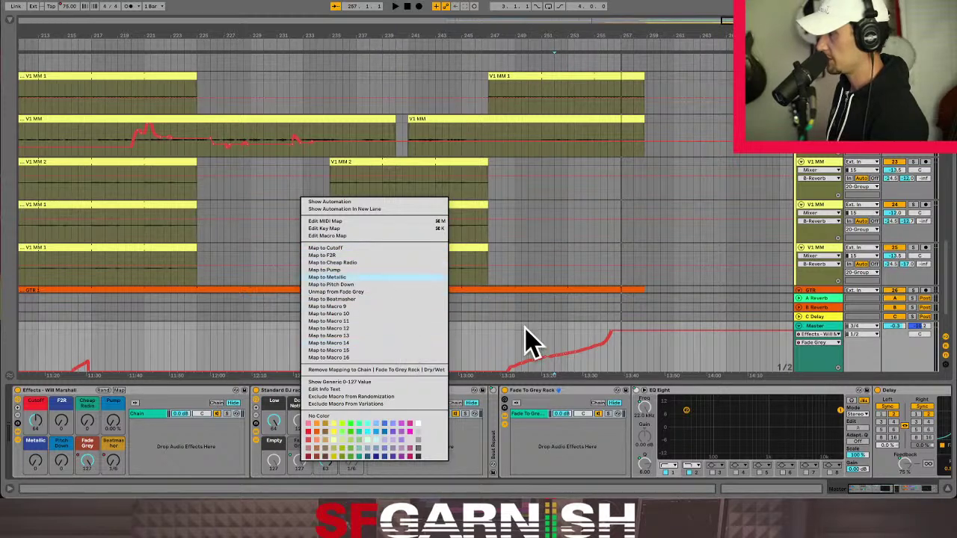
{"action": "left_click", "coordinate": [557, 450]}
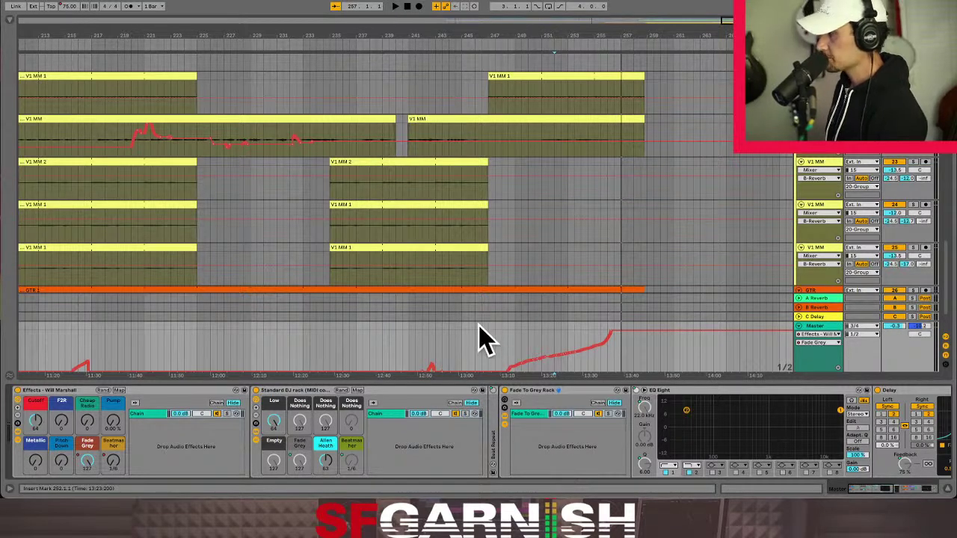
- Review the Master's Fade Grey automation across a wider range of the arrangement and play from bar 201
{"action": "left_click_drag", "start_coordinate": [475, 352], "coordinate": [483, 359]}
{"action": "left_click", "coordinate": [483, 359]}
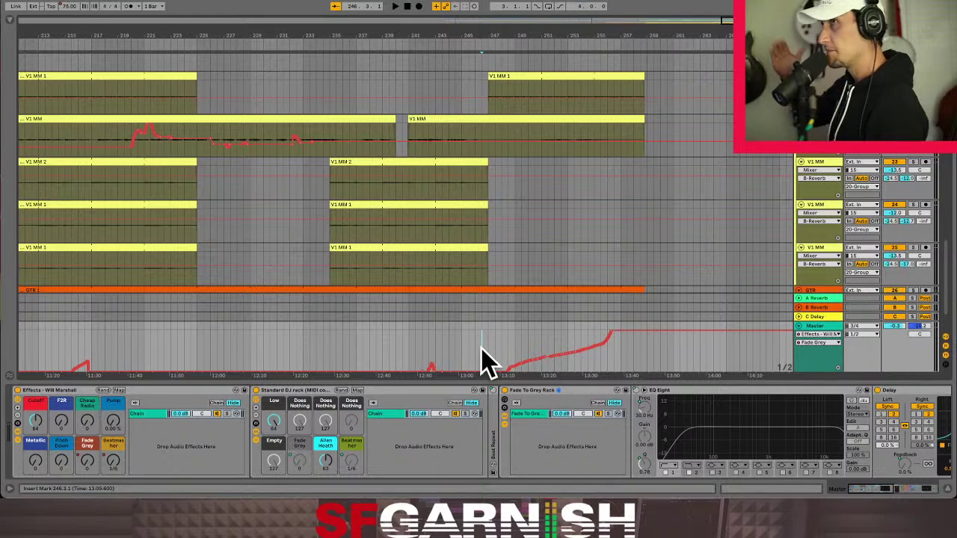
{"action": "key", "text": "minus"}
{"action": "left_click", "coordinate": [317, 352]}
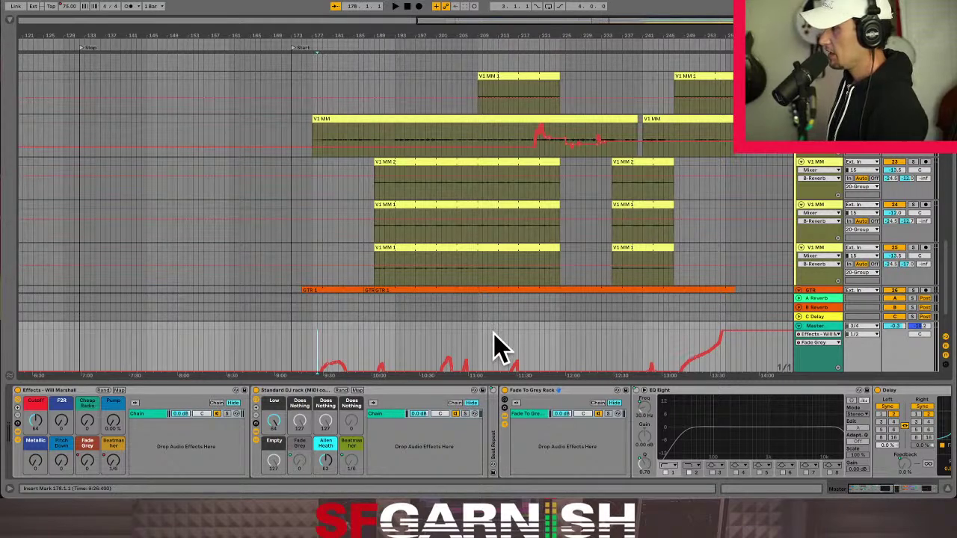
{"action": "left_click", "coordinate": [439, 345]}
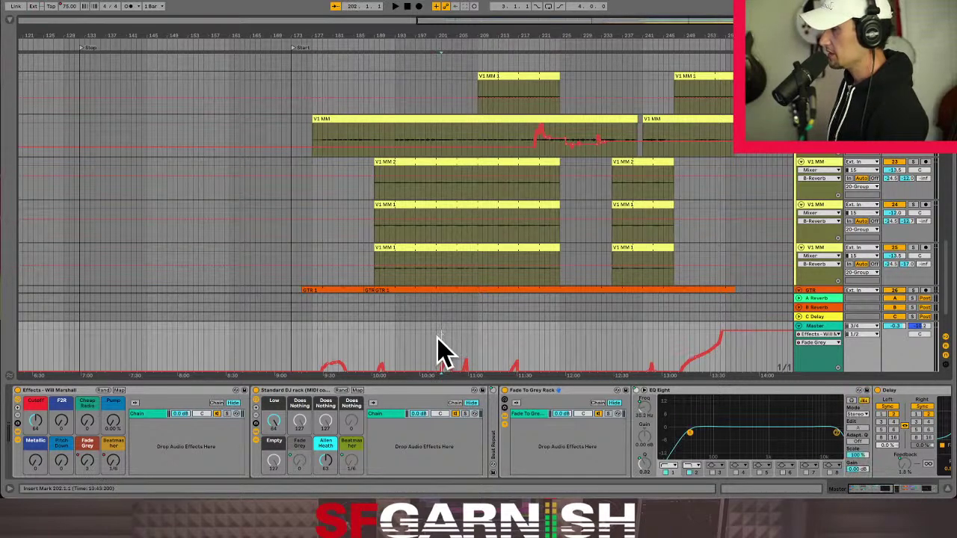
{"action": "left_click", "coordinate": [436, 346]}
{"action": "key", "text": "space"}
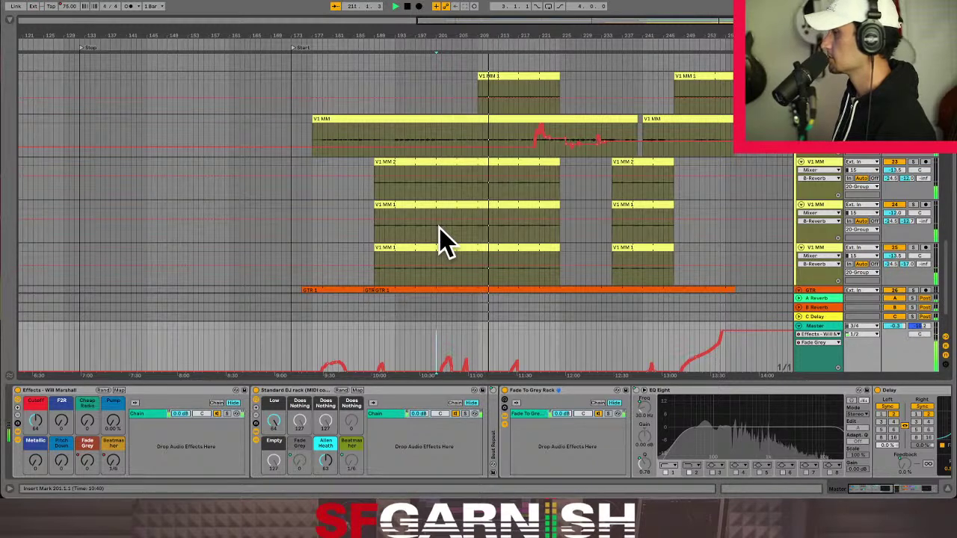
- Stop playback, hide the automation and look through the arrangement's tracks, from the beatbox and belly slap loops down to the V1 MM vocals
{"action": "scroll", "coordinate": [439, 236], "scroll_direction": "down", "scroll_amount": 2}
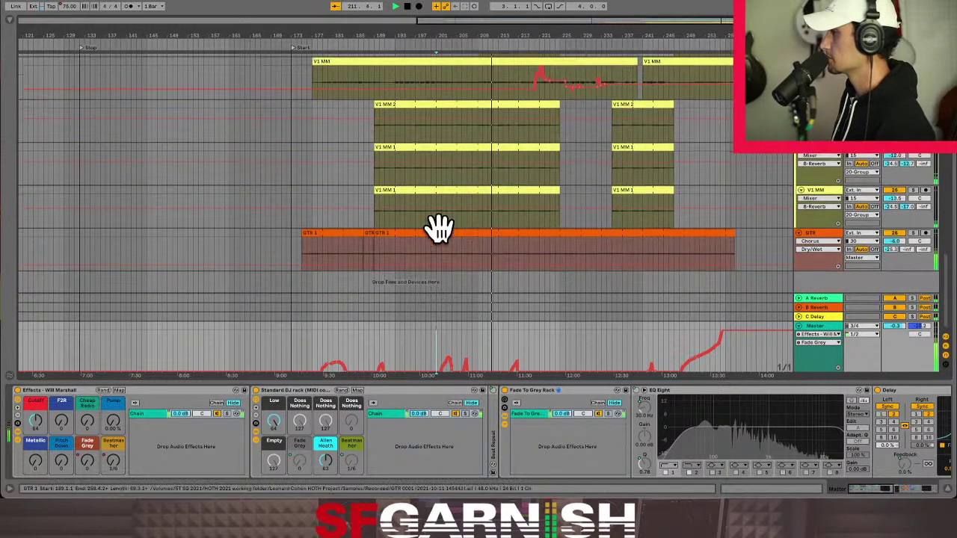
{"action": "scroll", "coordinate": [439, 230], "scroll_direction": "up", "scroll_amount": 6}
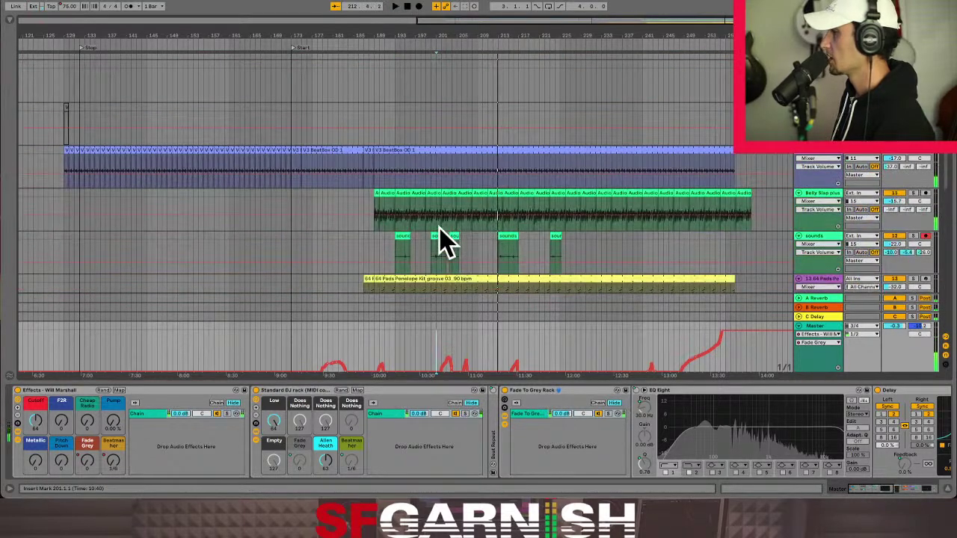
{"action": "scroll", "coordinate": [421, 240], "scroll_direction": "down", "scroll_amount": 5}
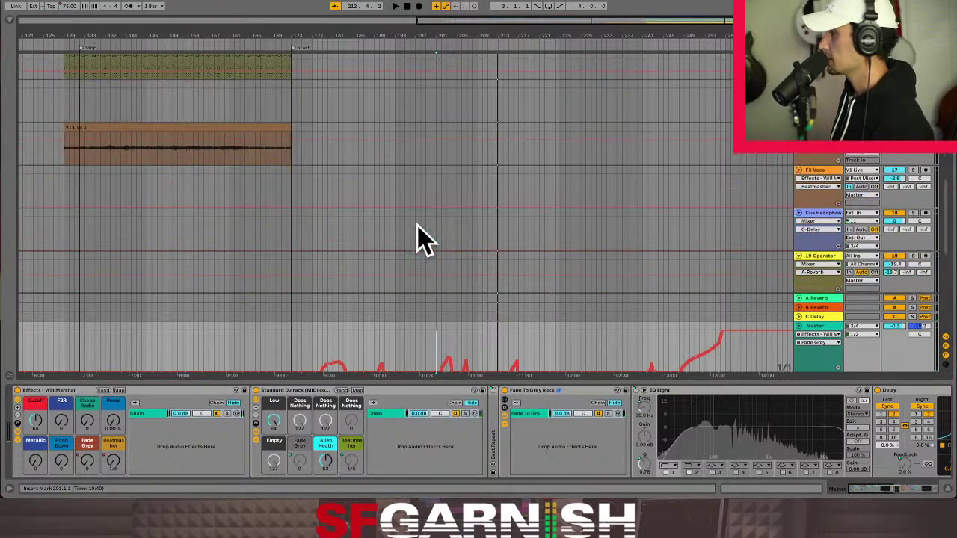
{"action": "scroll", "coordinate": [418, 239], "scroll_direction": "up", "scroll_amount": 8}
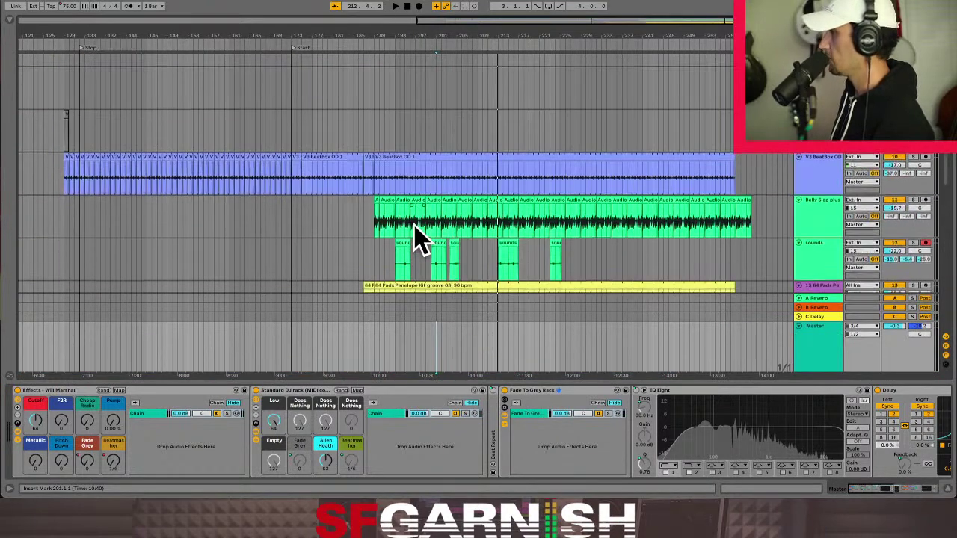
{"action": "left_click", "coordinate": [440, 124]}
{"action": "scroll", "coordinate": [440, 120], "scroll_direction": "up", "scroll_amount": 3}
{"action": "scroll", "coordinate": [440, 124], "scroll_direction": "down", "scroll_amount": 8}
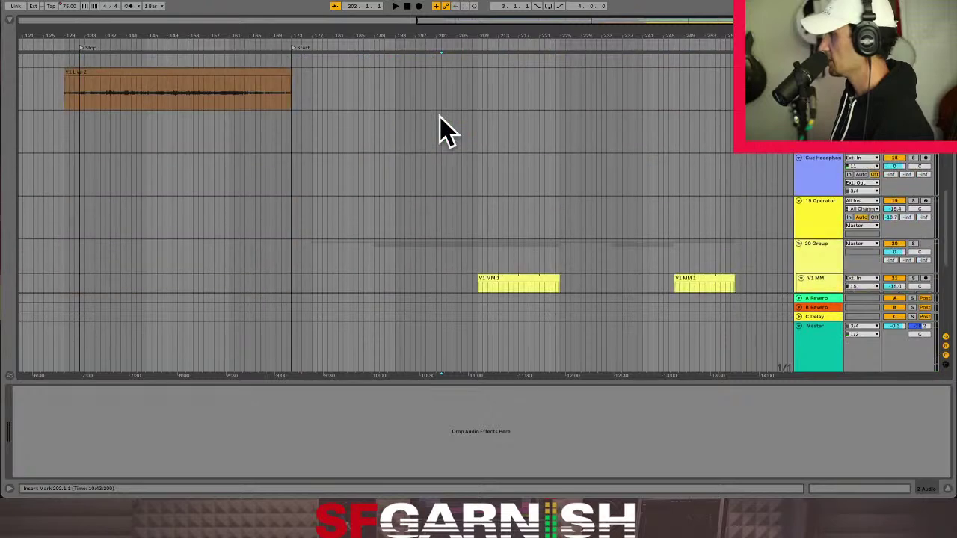
- Play from bar 201 on the first V1 MM track and show the automation lanes
{"action": "left_click", "coordinate": [452, 96]}
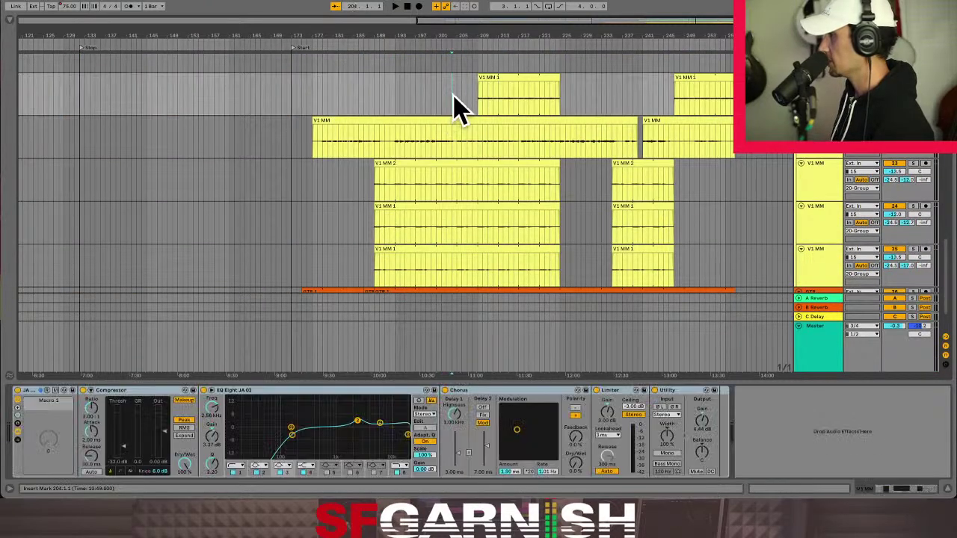
{"action": "left_click", "coordinate": [436, 96]}
{"action": "key", "text": "space"}
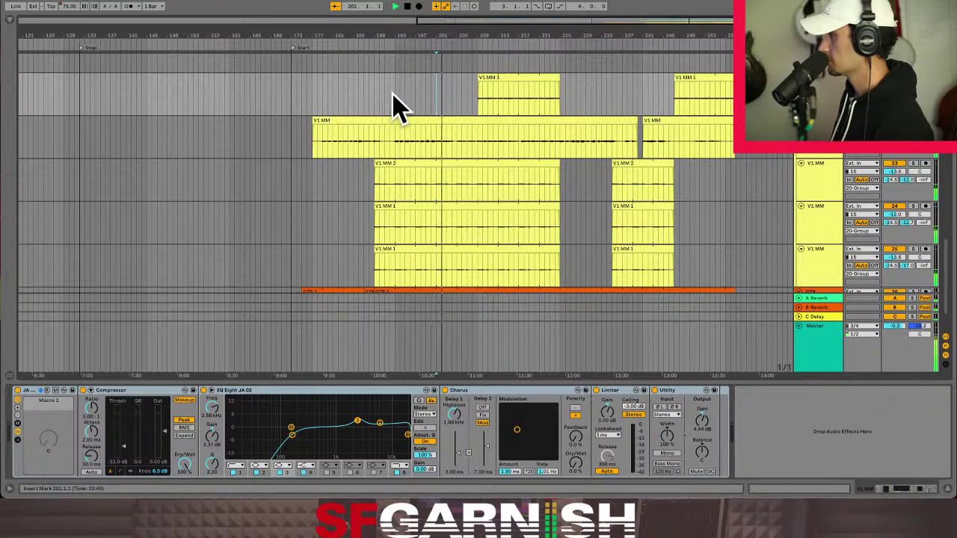
{"action": "key", "text": "a"}
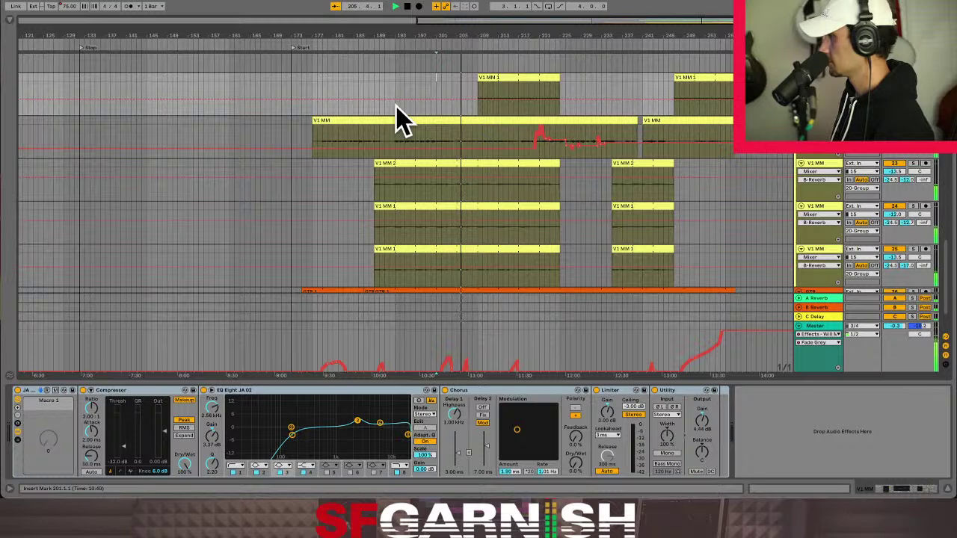
- Hide the automation and add a Verse locator at bar 193 and a bridge 1 locator at bar 205
{"action": "left_click", "coordinate": [457, 134]}
{"action": "key", "text": "space"}
{"action": "key", "text": "a"}
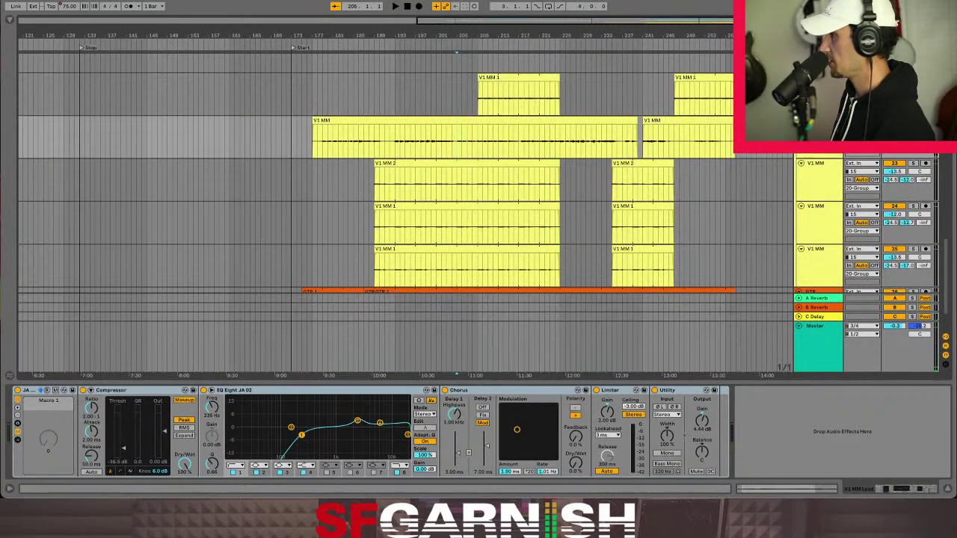
{"action": "left_click", "coordinate": [394, 143]}
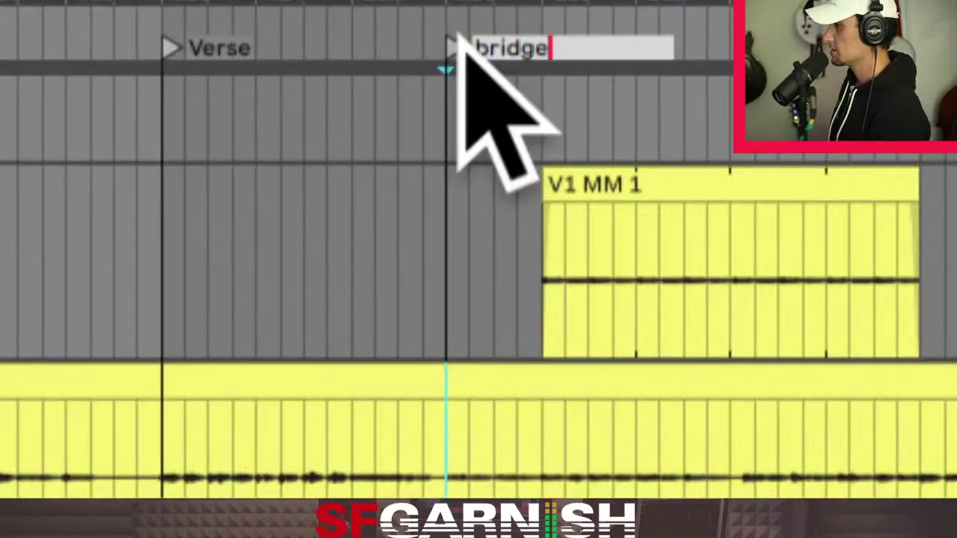
{"action": "type", "text": "1"}
{"action": "key", "text": "Return"}
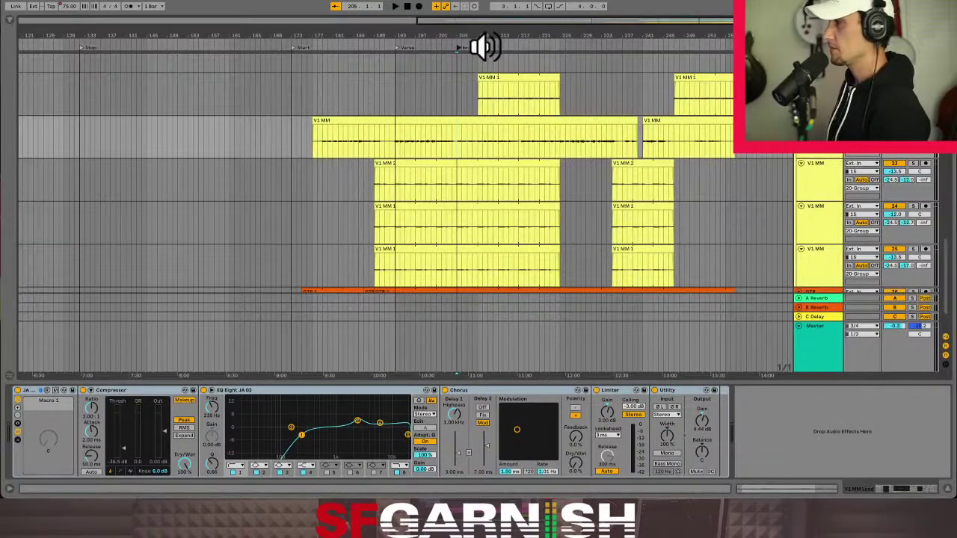
- Play the section from the Verse locator and inspect the device chains of the GTR and Master tracks
{"action": "key", "text": "space"}
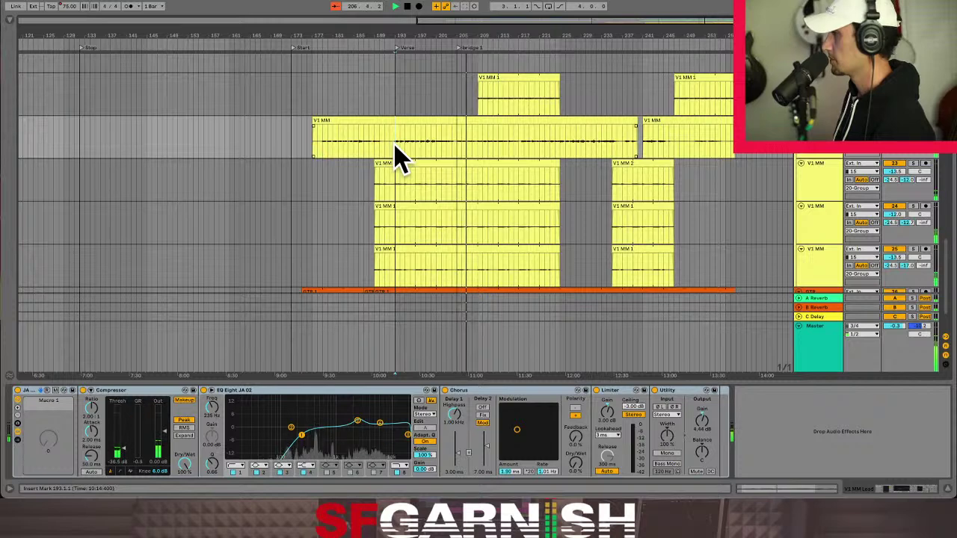
{"action": "scroll", "coordinate": [448, 163], "scroll_direction": "down", "scroll_amount": 2}
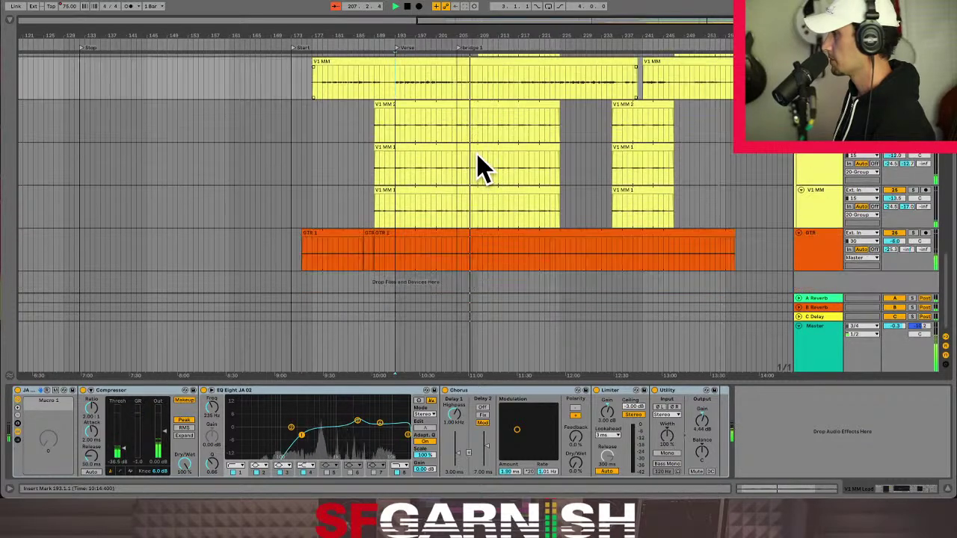
{"action": "left_click", "coordinate": [460, 266]}
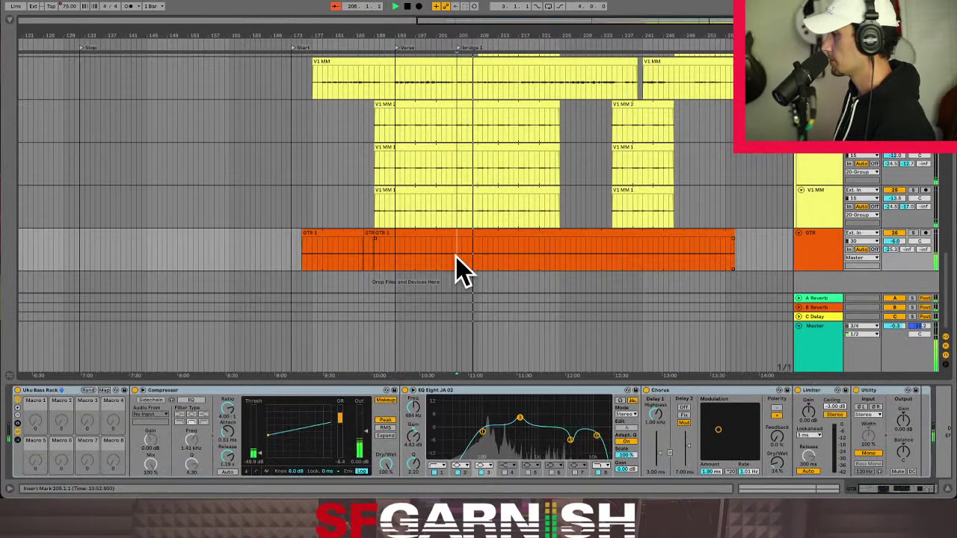
{"action": "left_click", "coordinate": [462, 358]}
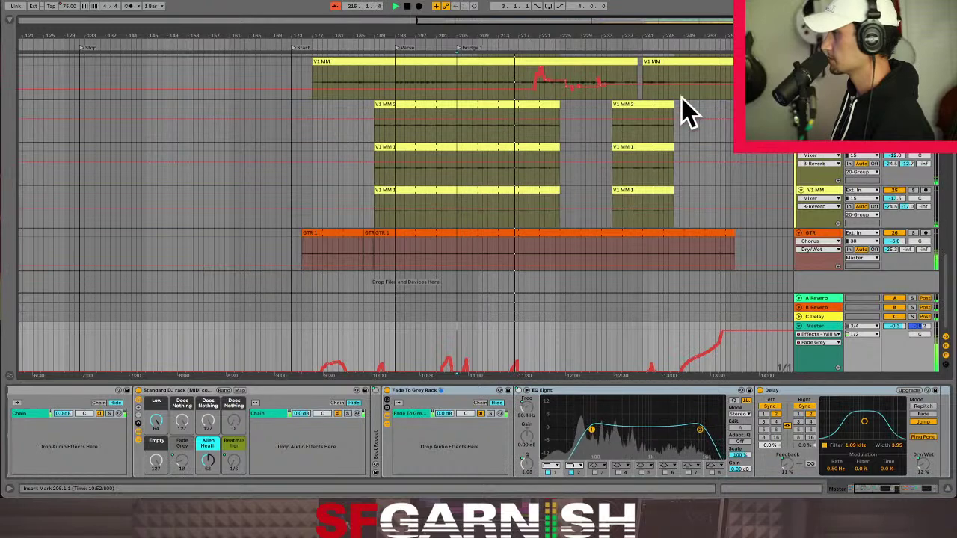
- Add a locator at bar 217 and play from bar 220
{"action": "left_click", "coordinate": [518, 76]}
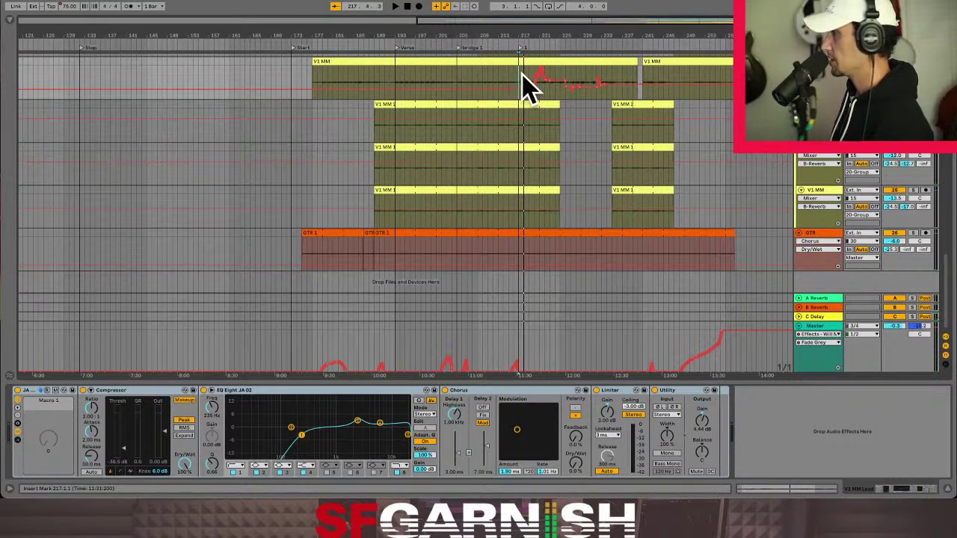
{"action": "left_click", "coordinate": [536, 143]}
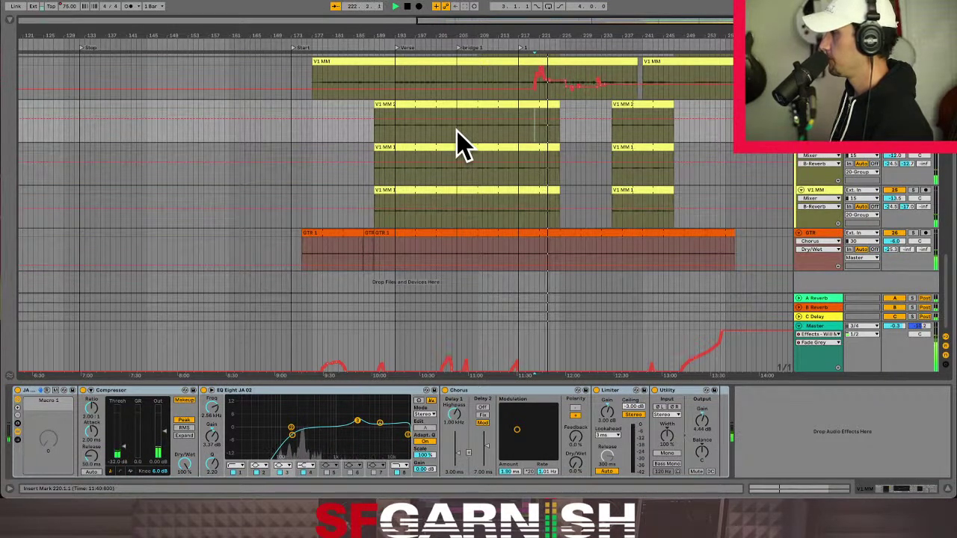
- Lower the V1 MM lead track's flat automation line before the peak near bar 220 and examine the automation between bars 219 and 225
{"action": "left_click", "coordinate": [528, 95]}
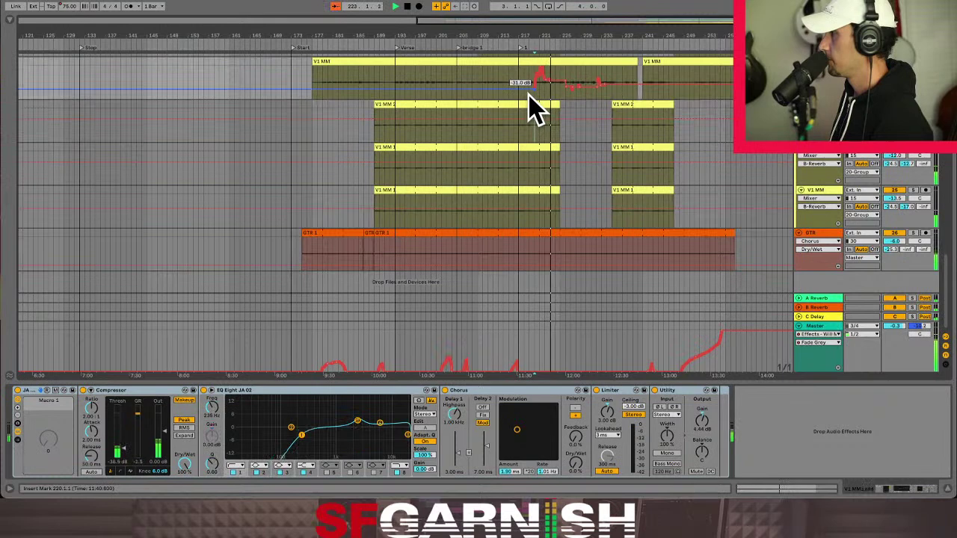
{"action": "mouse_move", "coordinate": [528, 94]}
{"action": "left_mouse_down"}
{"action": "mouse_move", "coordinate": [534, 82]}
{"action": "mouse_move", "coordinate": [555, 82]}
{"action": "mouse_move", "coordinate": [545, 86]}
{"action": "left_mouse_up"}
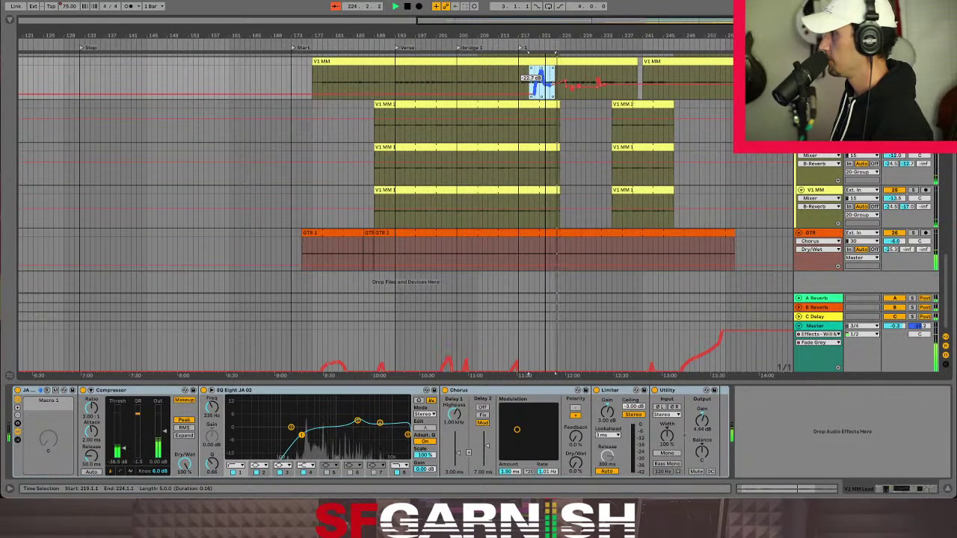
{"action": "left_click", "coordinate": [538, 84]}
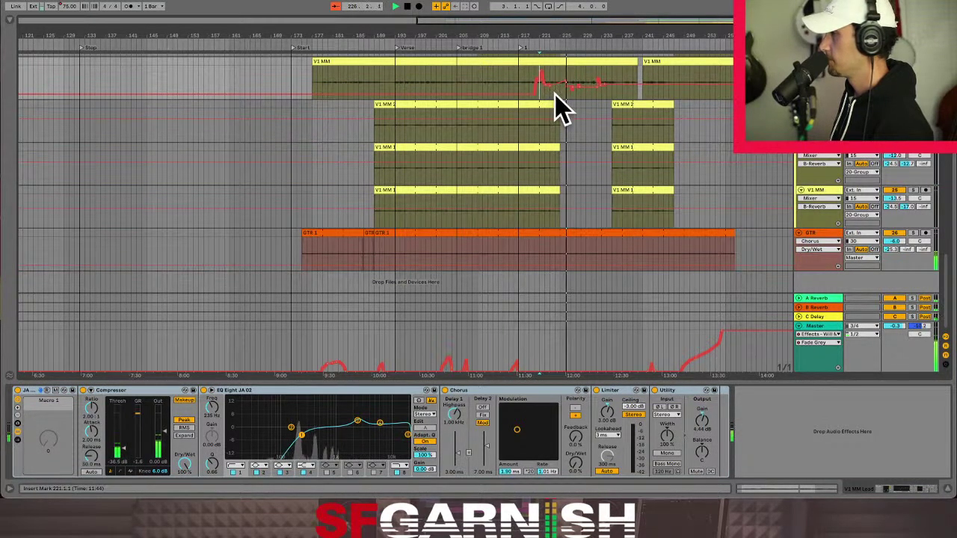
{"action": "left_click", "coordinate": [559, 105]}
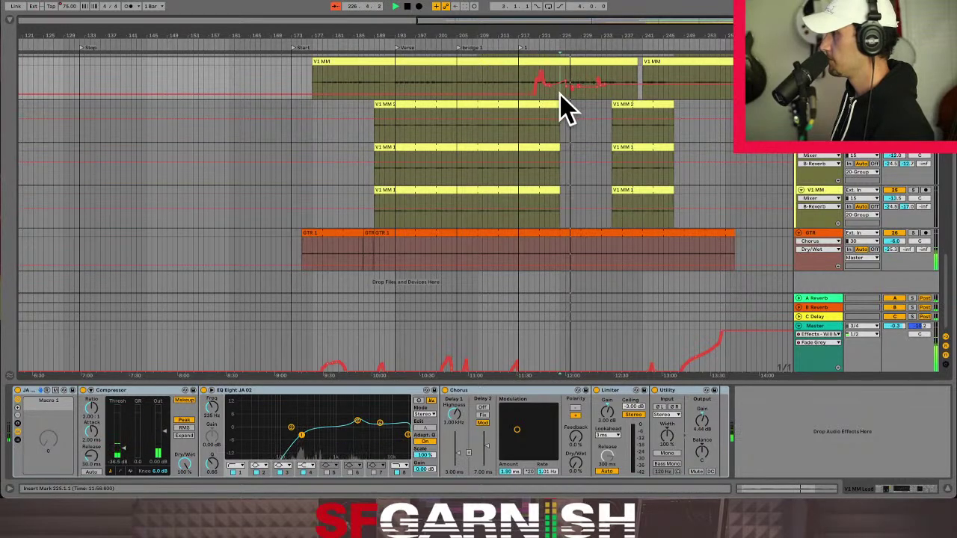
- Stop playback and add a Verse 2 locator at bar 225, where the three V1 MM backing clips end
{"action": "key", "text": "plus"}
{"action": "key", "text": "plus"}
{"action": "key", "text": "space"}
{"action": "scroll", "coordinate": [564, 95], "scroll_direction": "right", "scroll_amount": 5}
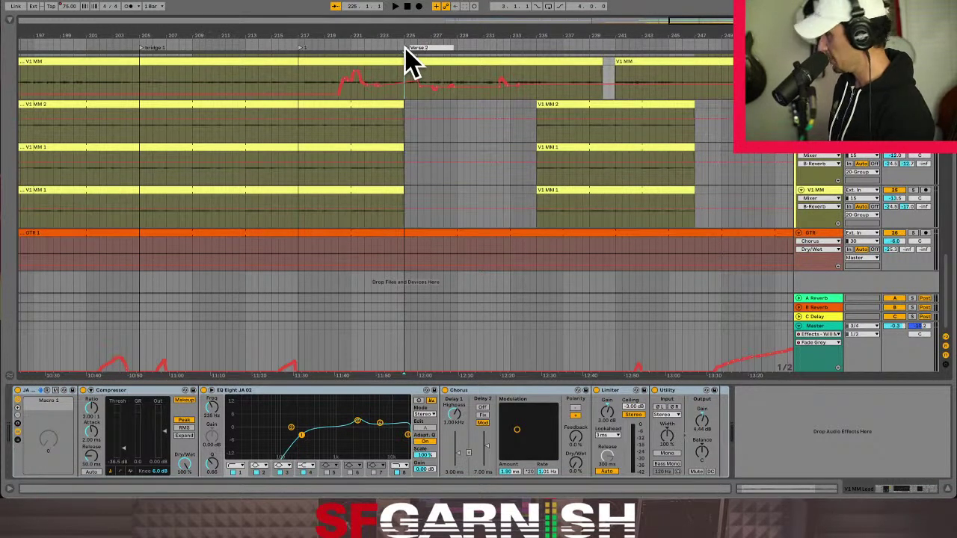
{"action": "left_click", "coordinate": [404, 132]}
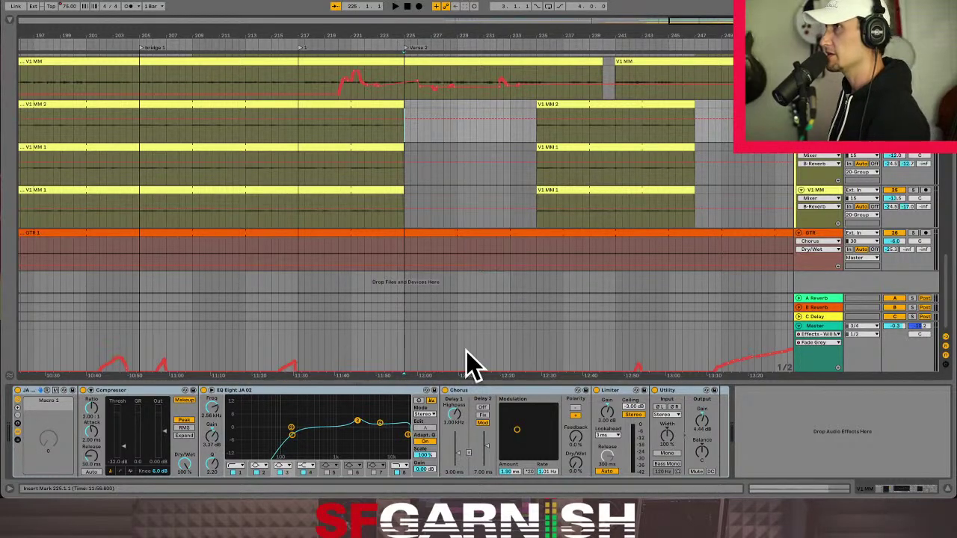
- Compare the Master effect settings at bars 225, 179, 193 and 201, and play from bar 201
{"action": "left_click", "coordinate": [404, 363]}
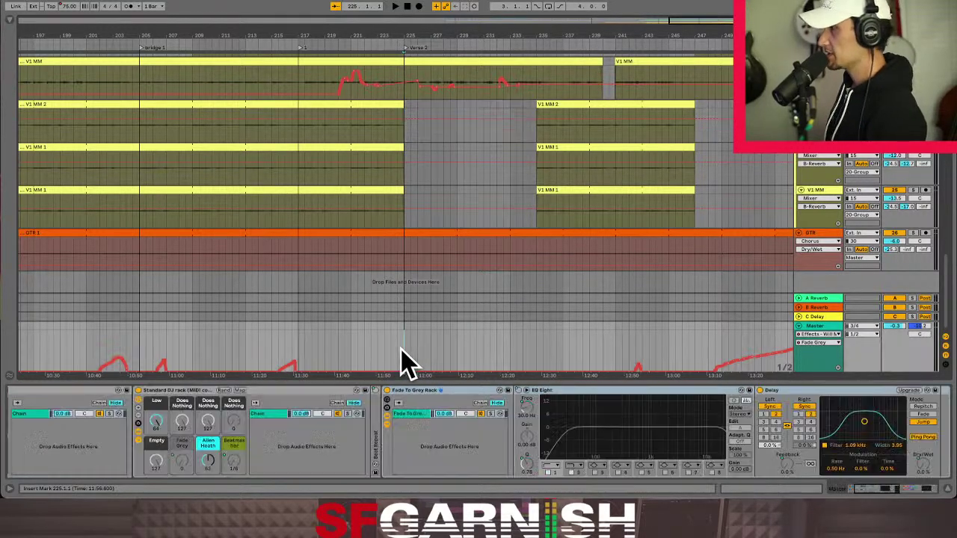
{"action": "key", "text": "minus"}
{"action": "key", "text": "minus"}
{"action": "key", "text": "minus"}
{"action": "key", "text": "minus"}
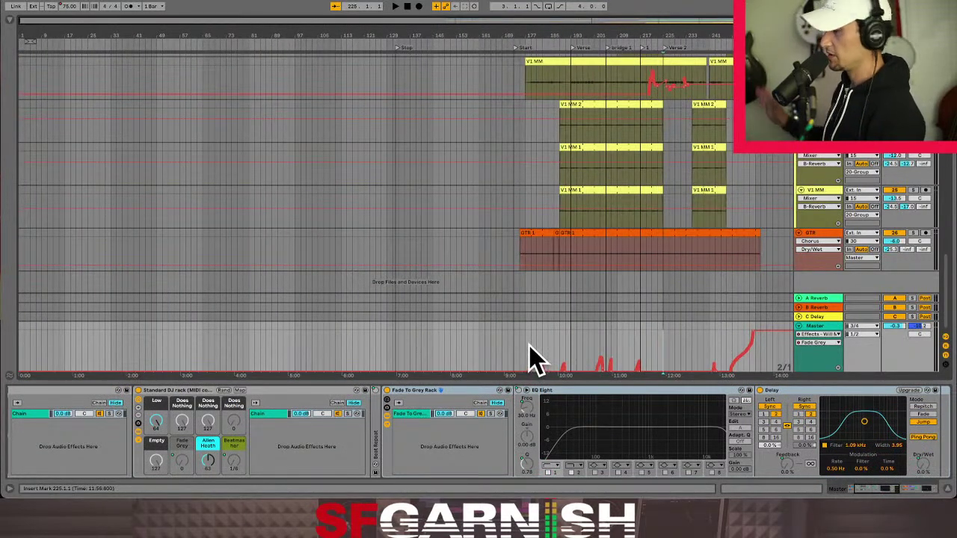
{"action": "left_click", "coordinate": [533, 357]}
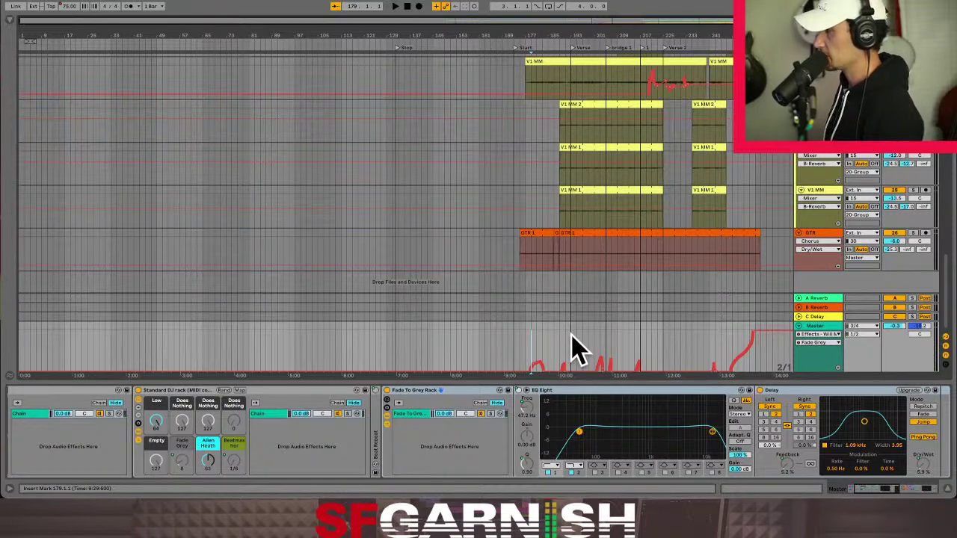
{"action": "left_click", "coordinate": [572, 342]}
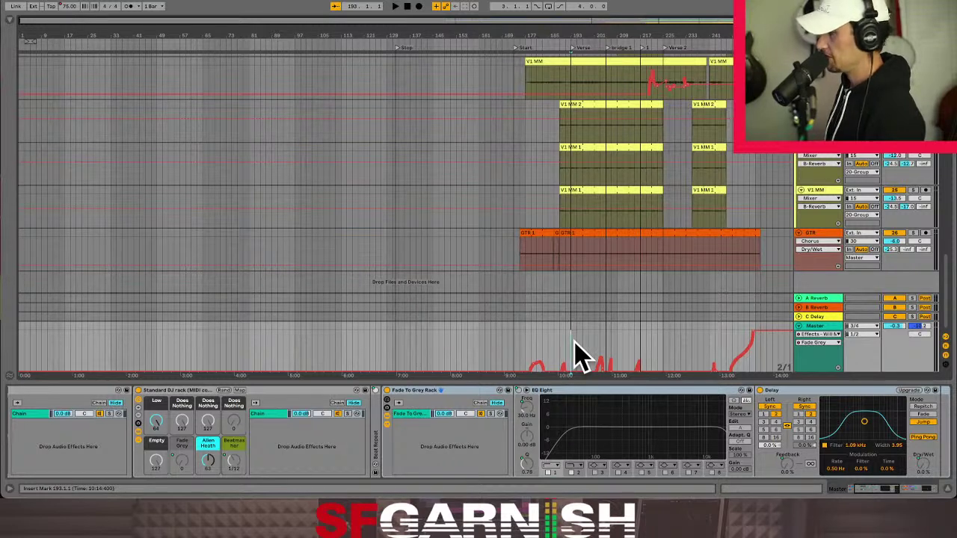
{"action": "left_click", "coordinate": [596, 342]}
{"action": "key", "text": "space"}
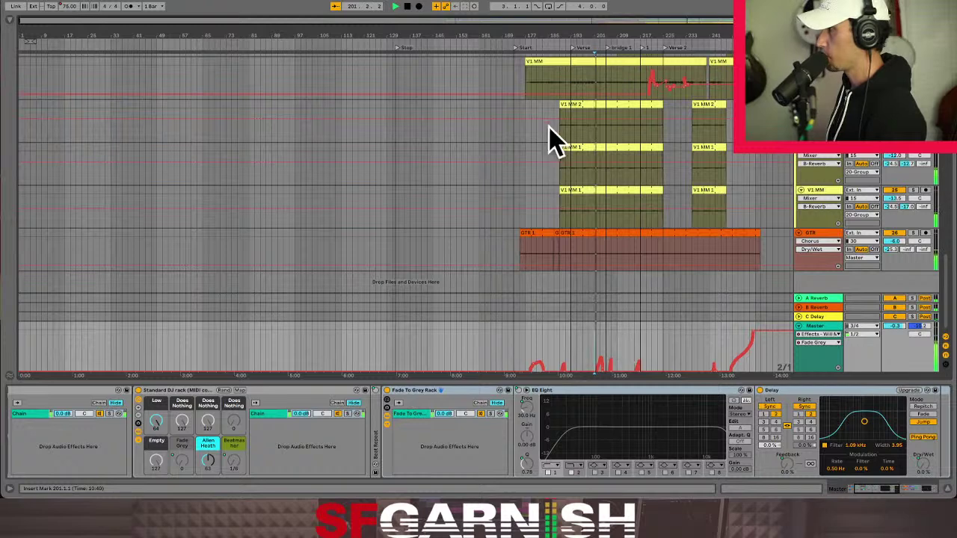
- Hide the automation, select bars 193 to 205 across all tracks, and split and consolidate the clips into verse-length clips
{"action": "key", "text": "a"}
{"action": "left_click", "coordinate": [568, 75]}
{"action": "scroll", "coordinate": [570, 79], "scroll_direction": "up", "scroll_amount": 10}
{"action": "scroll", "coordinate": [570, 82], "scroll_direction": "up", "scroll_amount": 5}
{"action": "left_click_drag", "start_coordinate": [570, 78], "coordinate": [605, 80]}
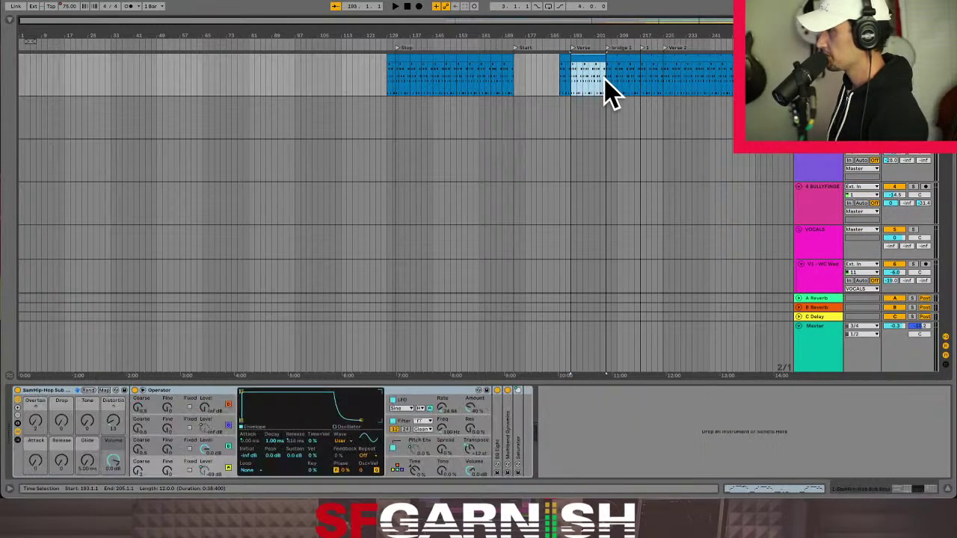
{"action": "scroll", "coordinate": [609, 94], "scroll_direction": "down", "scroll_amount": 5}
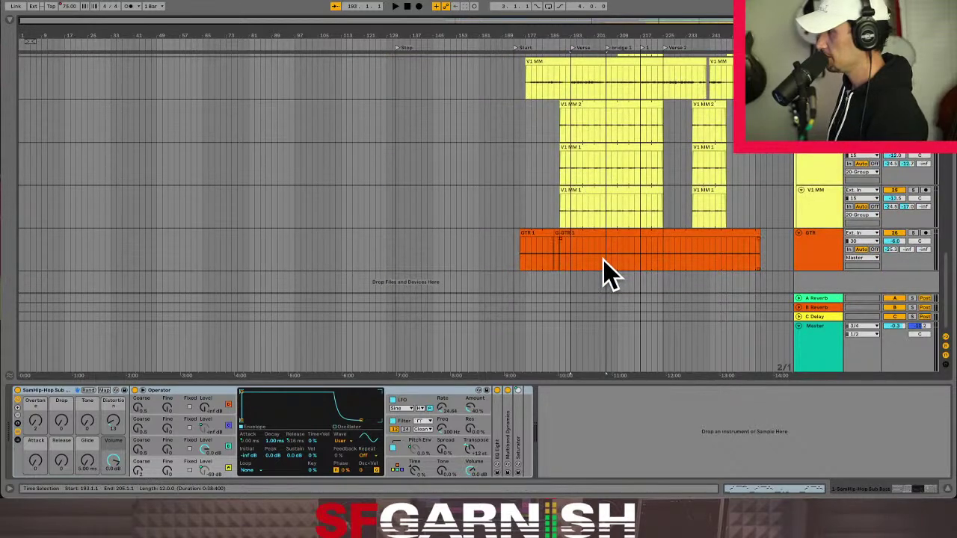
{"action": "left_click", "coordinate": [606, 269], "text": "shift"}
{"action": "key", "text": "ctrl+e"}
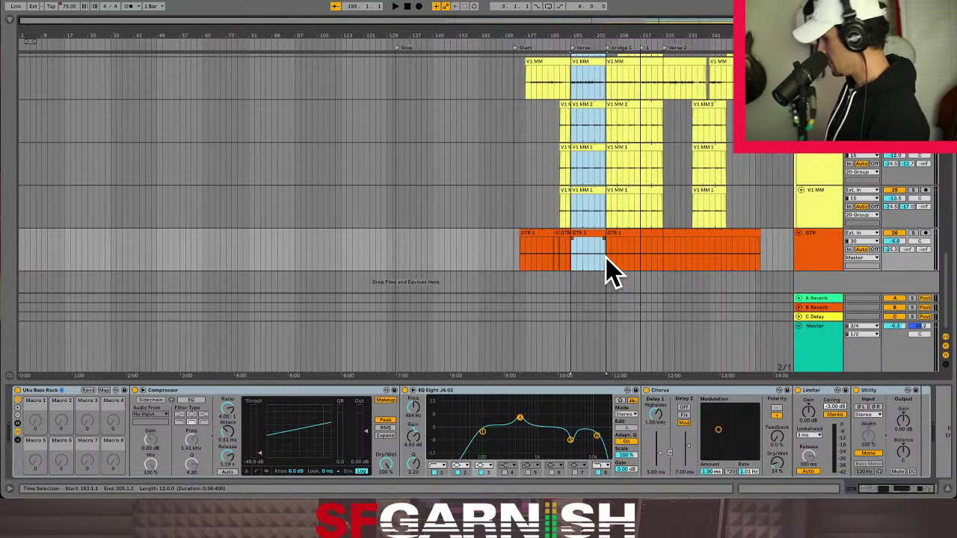
{"action": "key", "text": "ctrl+j"}
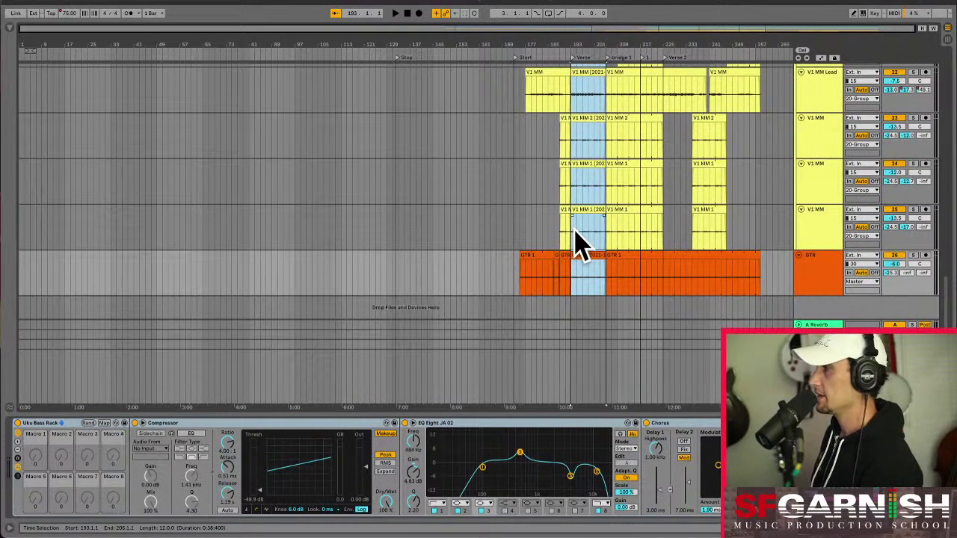
- Review the consolidated clips across the tracks, and insert six empty scenes after scene 10 in Session View
{"action": "scroll", "coordinate": [573, 166], "scroll_direction": "up", "scroll_amount": 10}
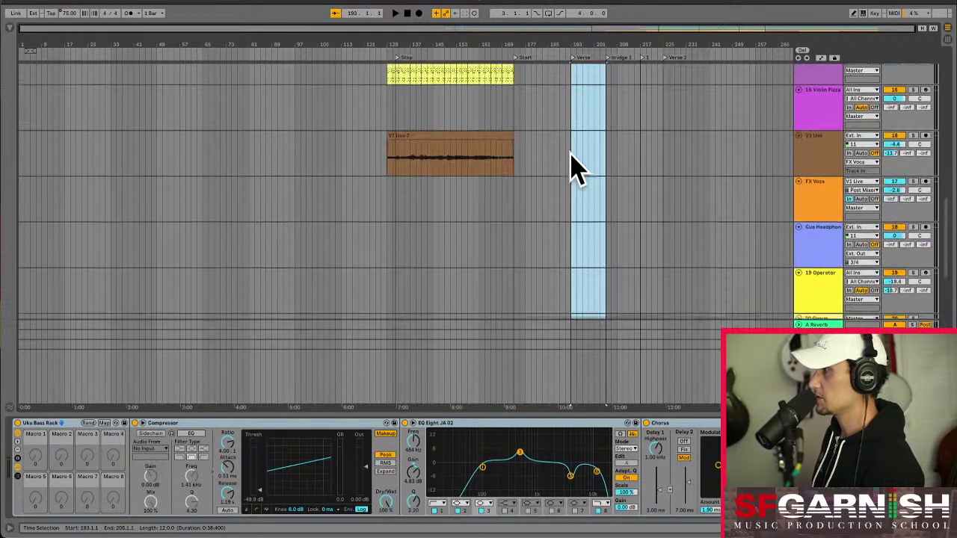
{"action": "scroll", "coordinate": [572, 167], "scroll_direction": "up", "scroll_amount": 5}
{"action": "scroll", "coordinate": [591, 266], "scroll_direction": "up", "scroll_amount": 5}
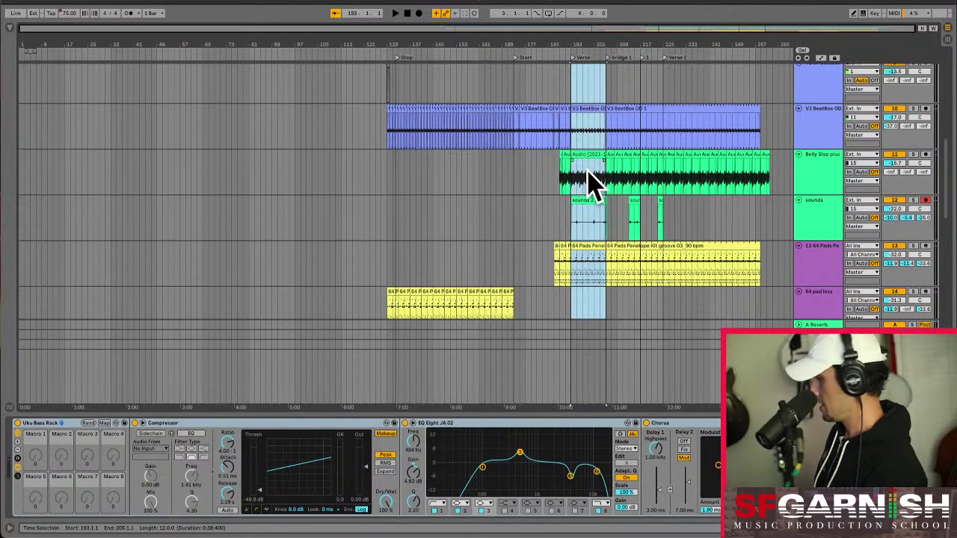
{"action": "key", "text": "Tab"}
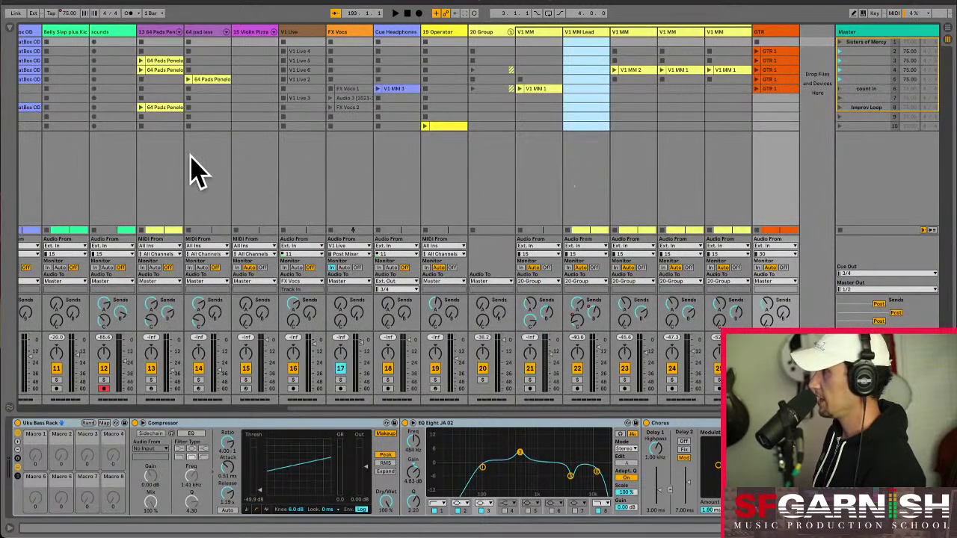
{"action": "left_click", "coordinate": [860, 127]}
{"action": "right_click", "coordinate": [860, 126]}
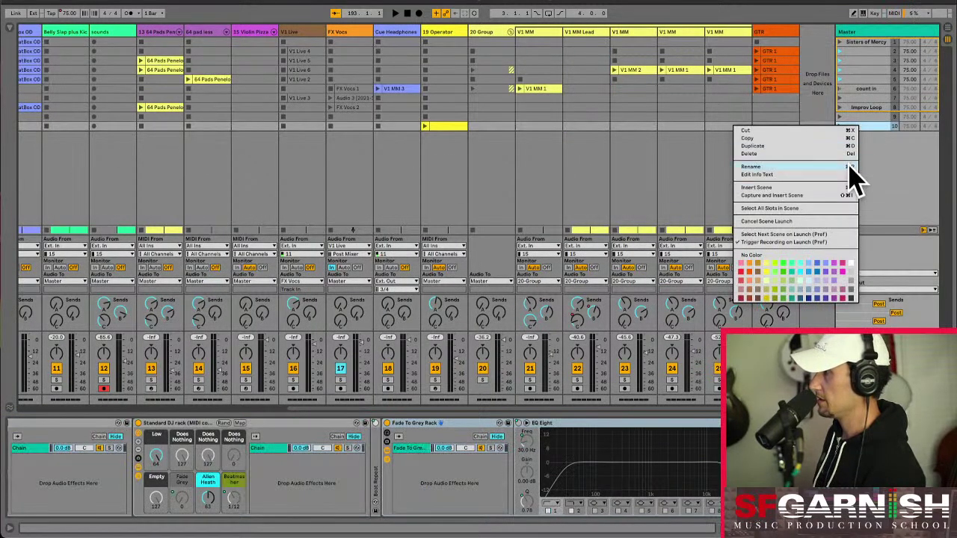
{"action": "left_click", "coordinate": [798, 188]}
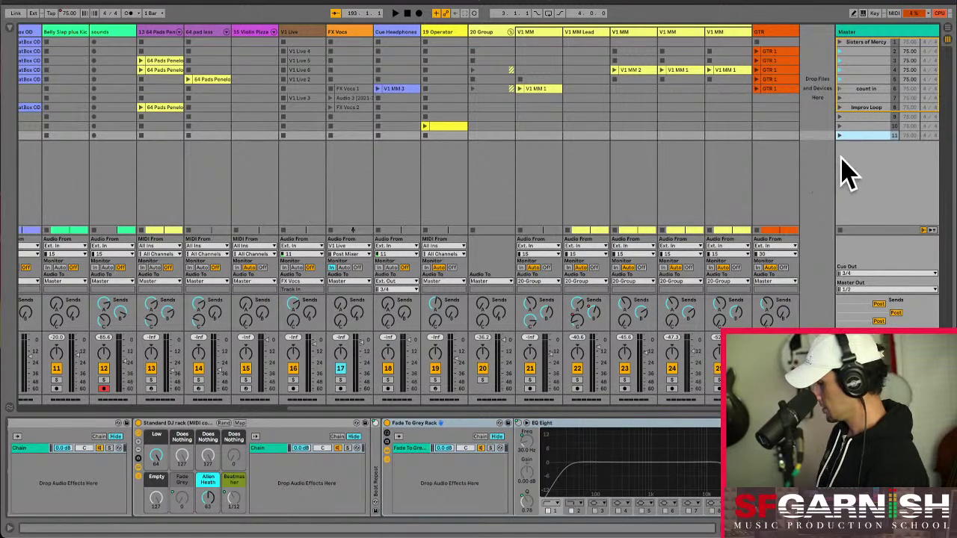
{"action": "key", "text": "super+i"}
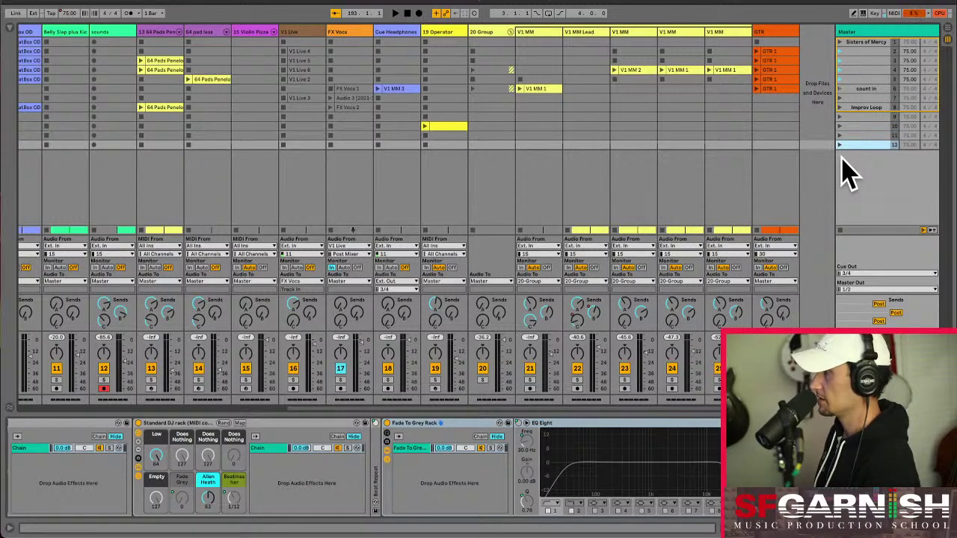
{"action": "key", "text": "super+i"}
{"action": "key", "text": "super+i"}
{"action": "key", "text": "super+i"}
{"action": "key", "text": "super+i"}
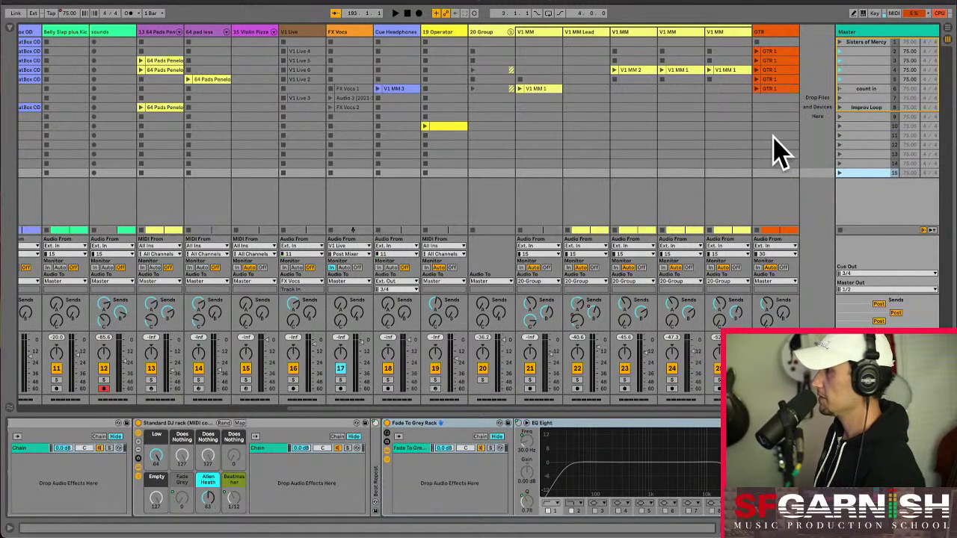
- Place the consolidated verse clips in scene 14 starting from the SamHip-Hop track, and check them across the tracks
{"action": "left_click_drag", "start_coordinate": [573, 416], "coordinate": [217, 402]}
{"action": "left_click", "coordinate": [37, 165]}
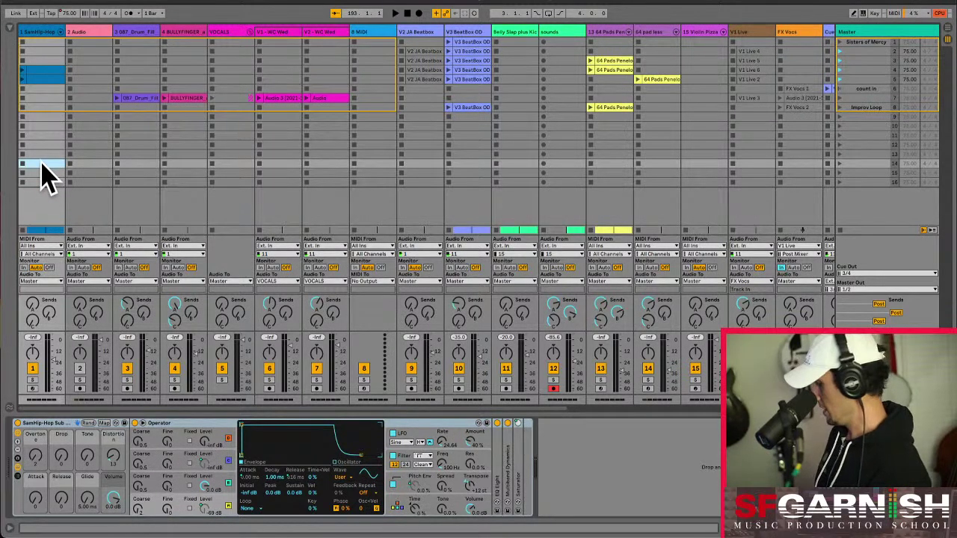
{"action": "key", "text": "ctrl+shift+i"}
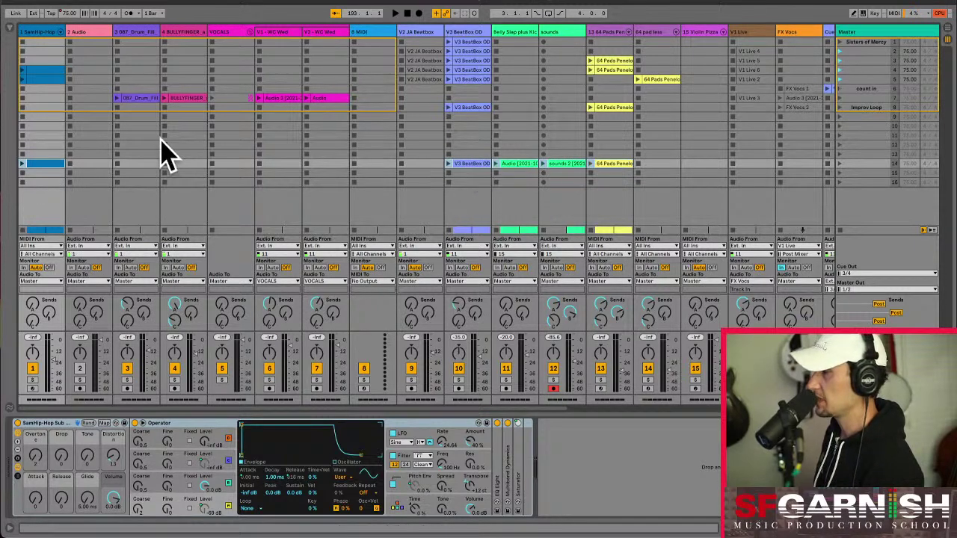
{"action": "left_click", "coordinate": [134, 184]}
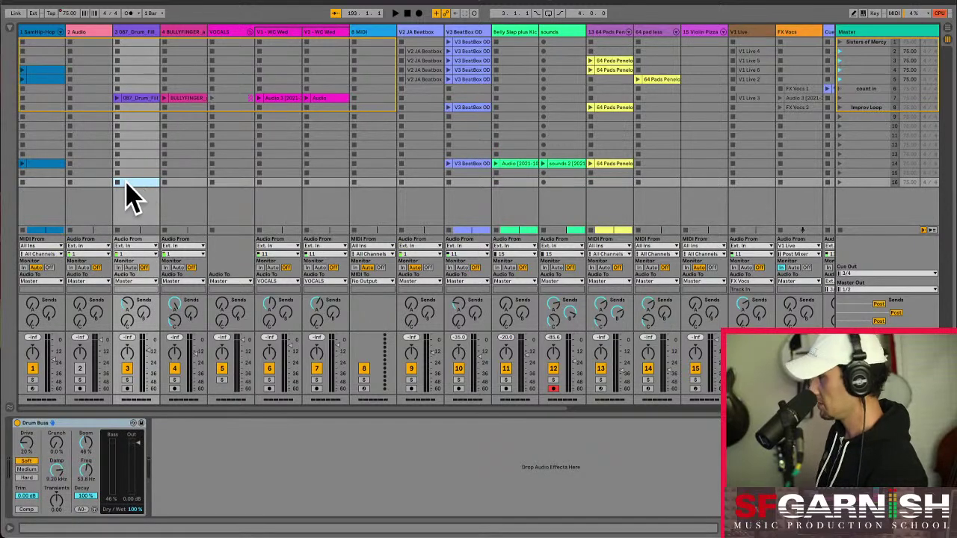
{"action": "left_click", "coordinate": [99, 183]}
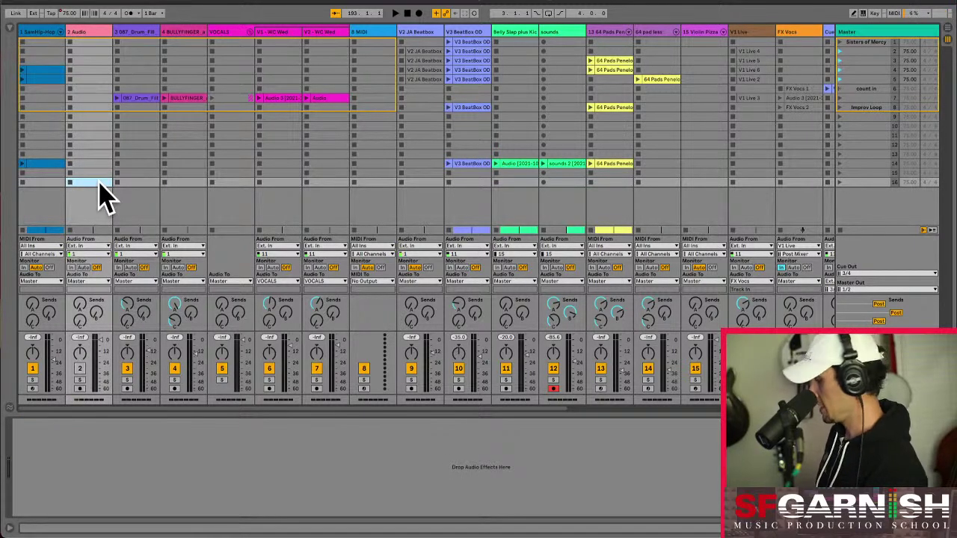
{"action": "left_click", "coordinate": [47, 163]}
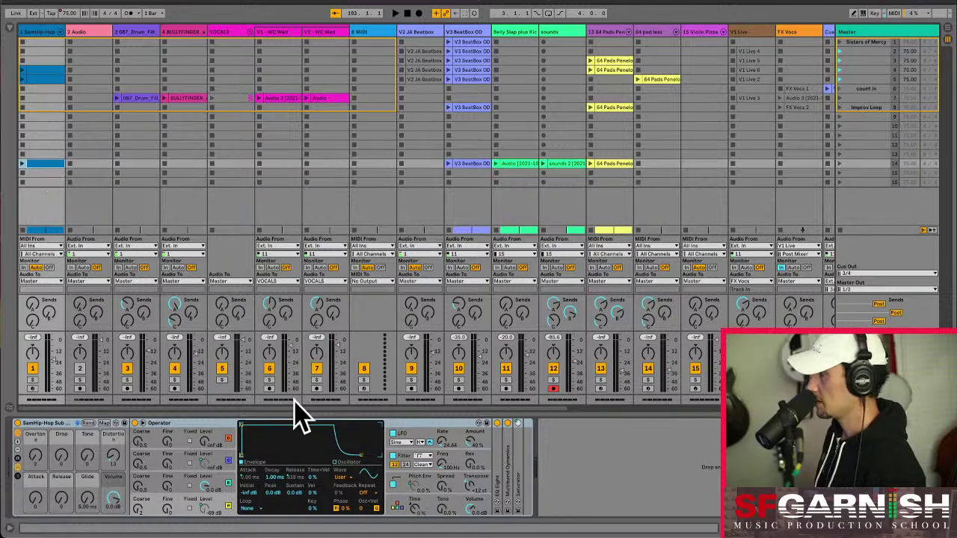
{"action": "left_click_drag", "start_coordinate": [284, 416], "coordinate": [673, 401]}
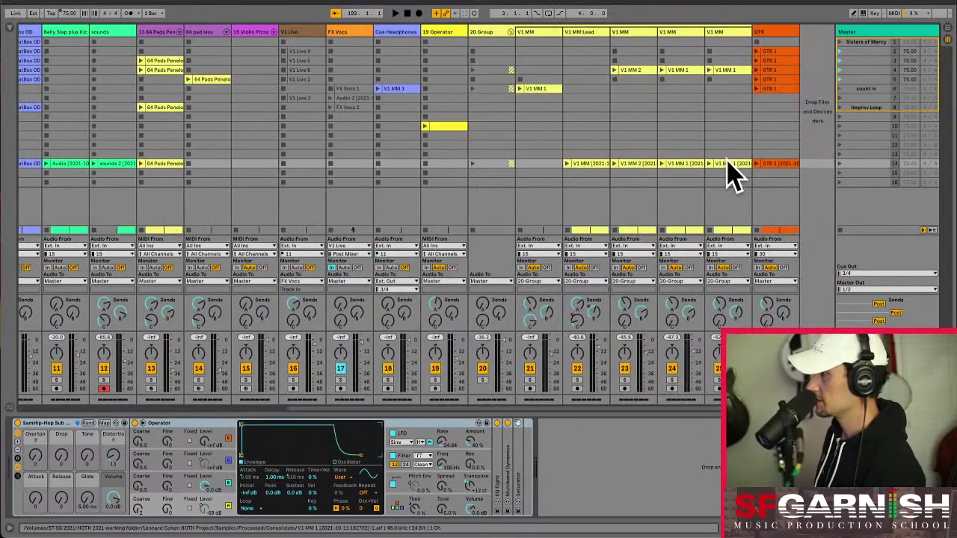
- Launch scene 14, check the playing clips across the mixer, inspect the sounds track's device chain, and stop playback
{"action": "left_click", "coordinate": [841, 164]}
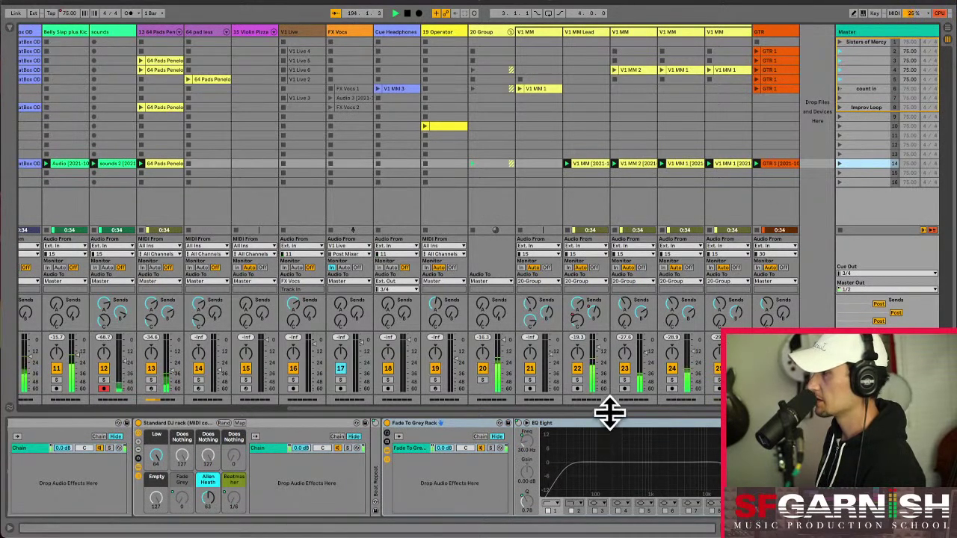
{"action": "scroll", "coordinate": [611, 410], "scroll_direction": "left", "scroll_amount": 10}
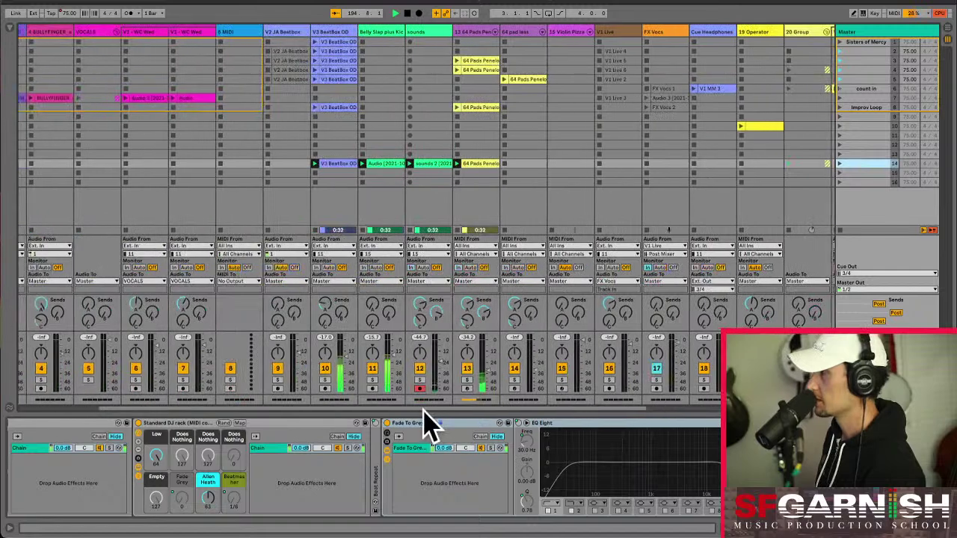
{"action": "scroll", "coordinate": [406, 417], "scroll_direction": "right", "scroll_amount": 2}
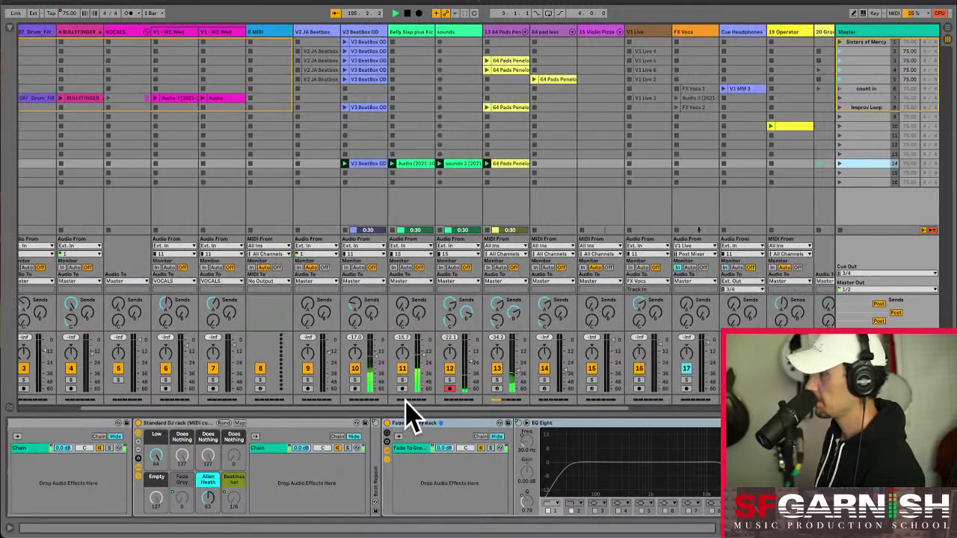
{"action": "left_click", "coordinate": [458, 163]}
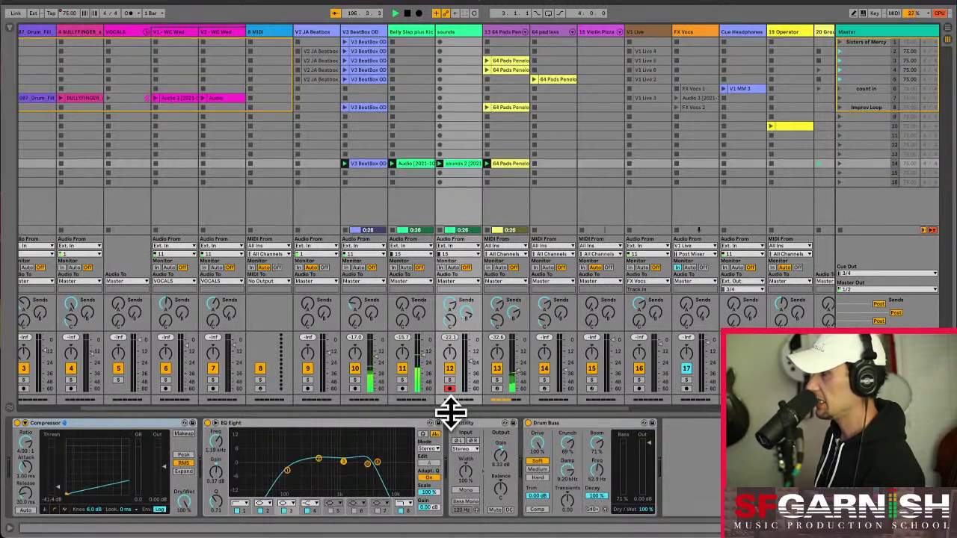
{"action": "scroll", "coordinate": [673, 415], "scroll_direction": "right", "scroll_amount": 8}
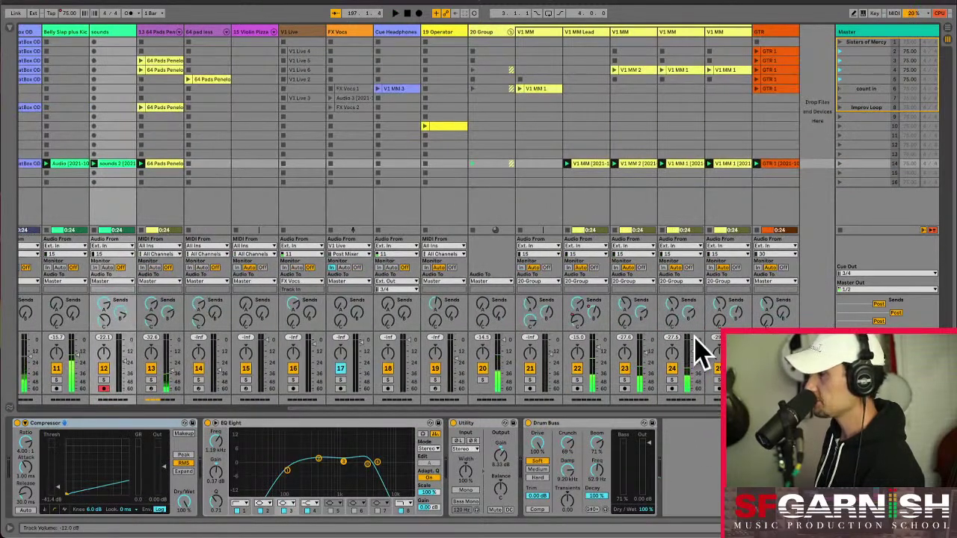
- Deactivate the V1 MM Lead track and its clip in scene 14, and relaunch the scene and name it Verse
{"action": "left_click", "coordinate": [577, 368]}
{"action": "left_click", "coordinate": [574, 161]}
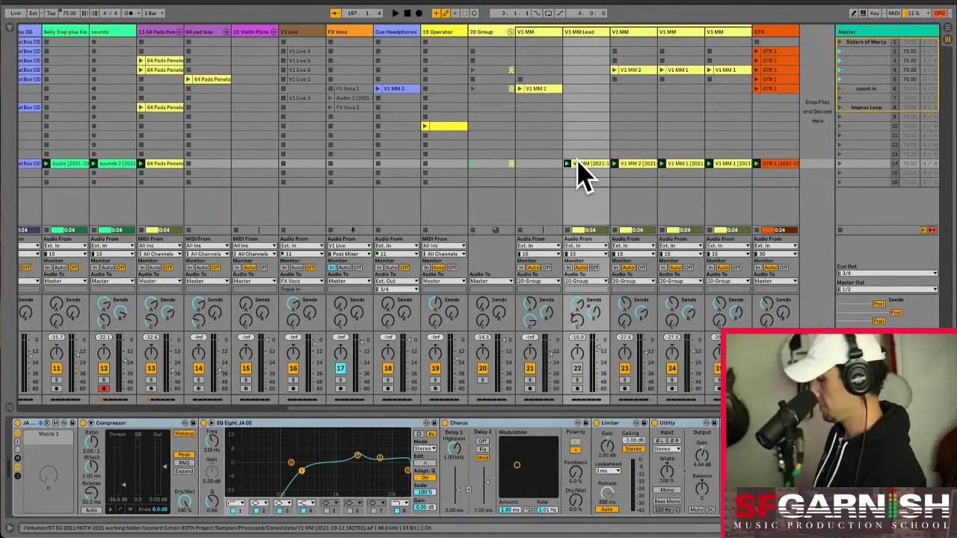
{"action": "left_click", "coordinate": [840, 163]}
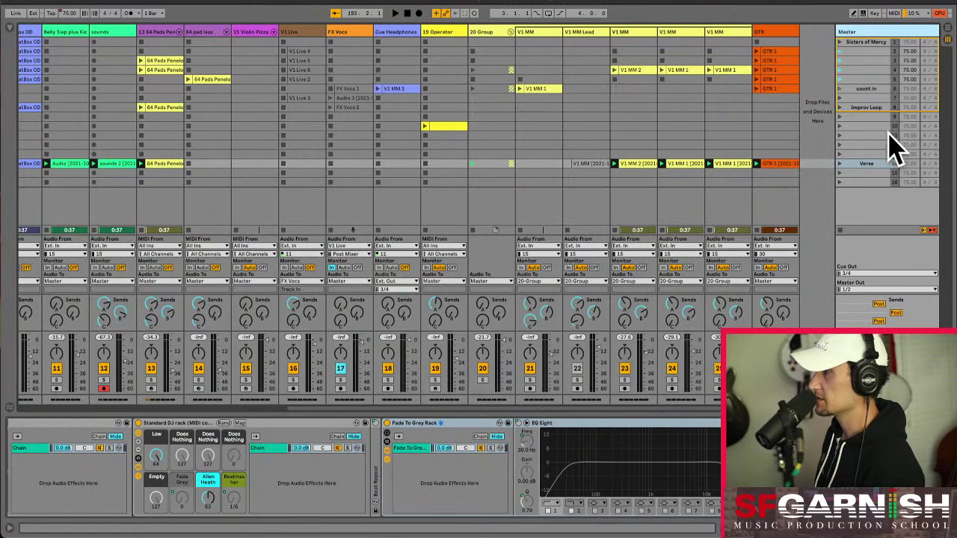
- Insert an audio track named FX ALL after the GTR track and set its monitoring to Off
{"action": "left_click", "coordinate": [779, 34]}
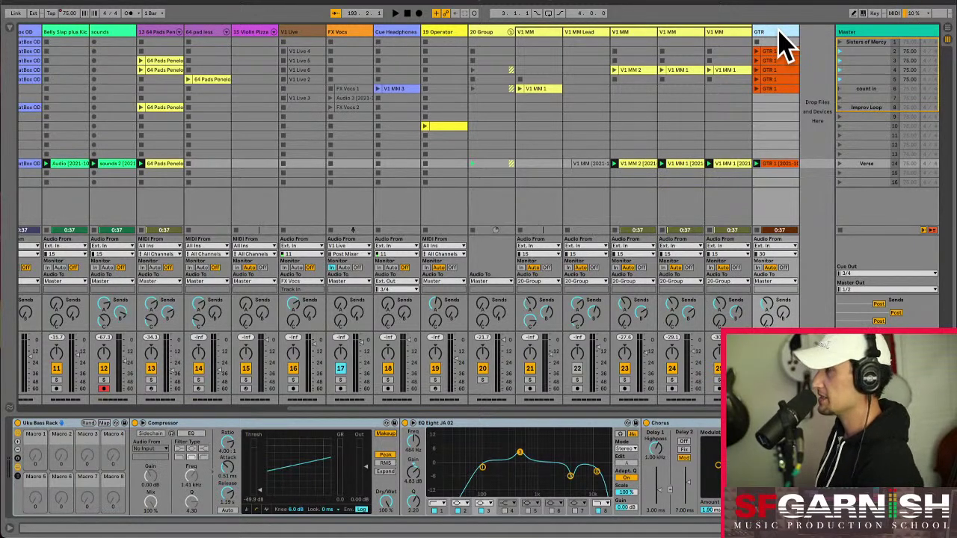
{"action": "key", "text": "ctrl+t"}
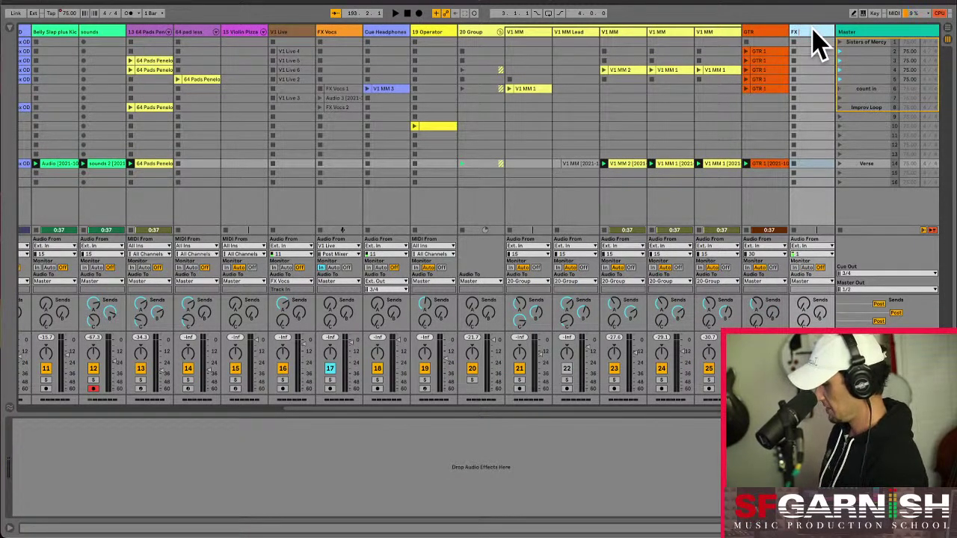
{"action": "type", "text": "ALL"}
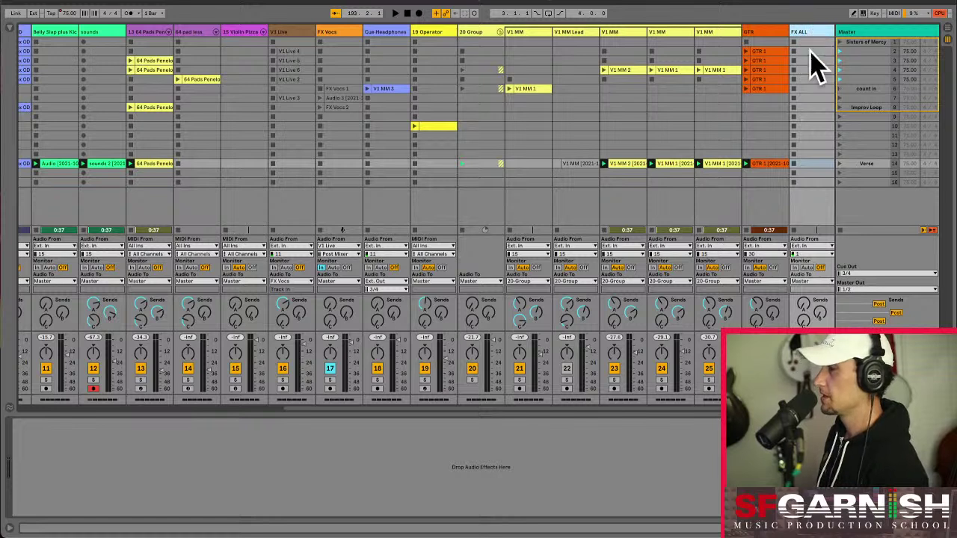
{"action": "left_click", "coordinate": [795, 267]}
{"action": "left_click", "coordinate": [820, 267]}
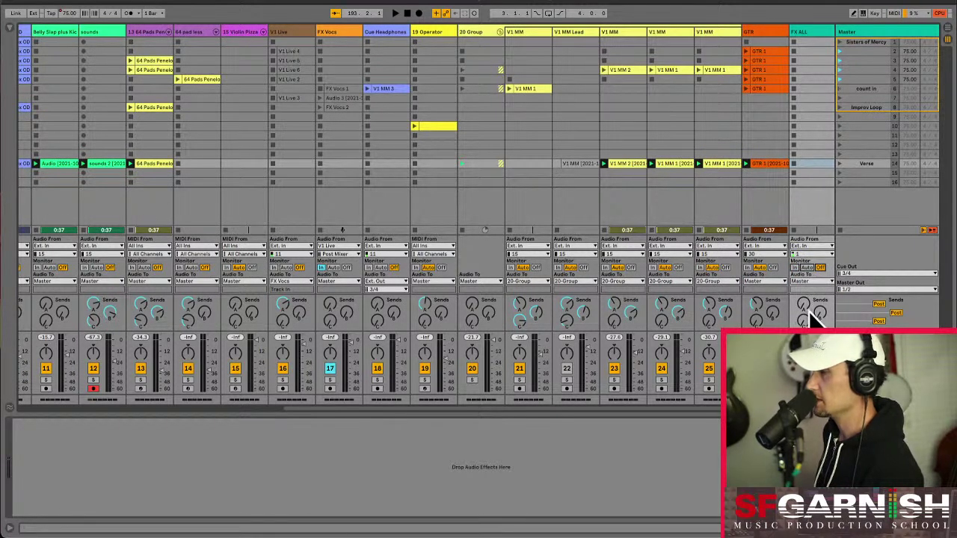
- Set the FX ALL track's input to external channel 7 and its monitoring to In
{"action": "scroll", "coordinate": [706, 415], "scroll_direction": "left", "scroll_amount": 5}
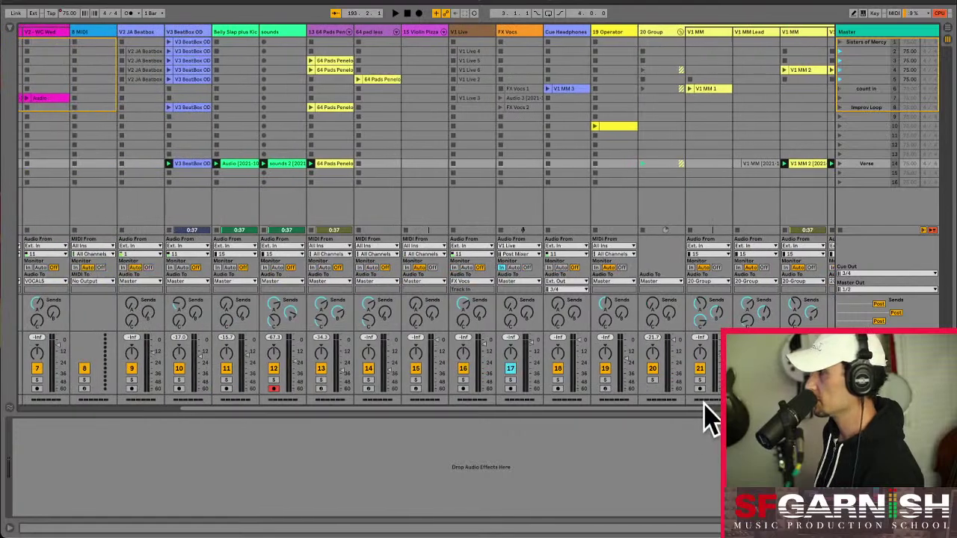
{"action": "scroll", "coordinate": [711, 412], "scroll_direction": "right", "scroll_amount": 5}
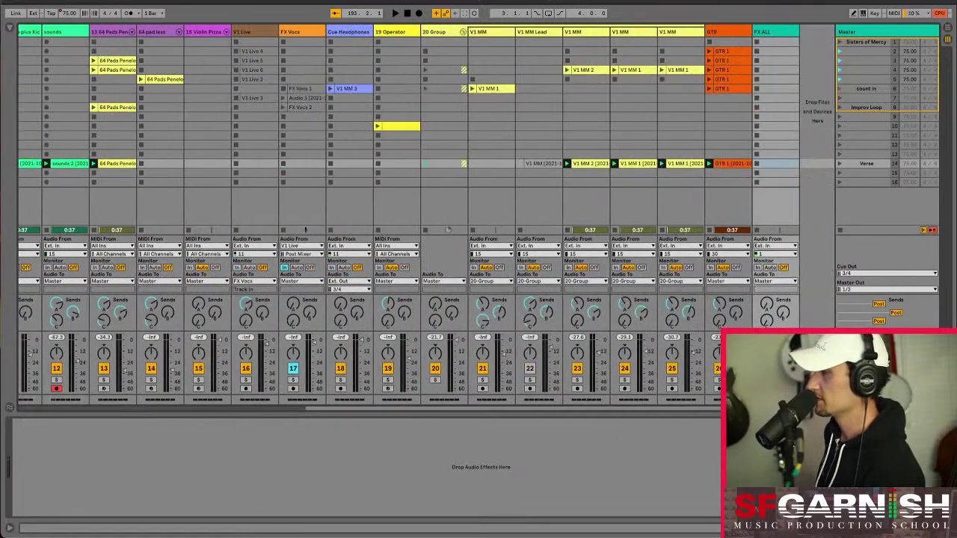
{"action": "left_click", "coordinate": [789, 254]}
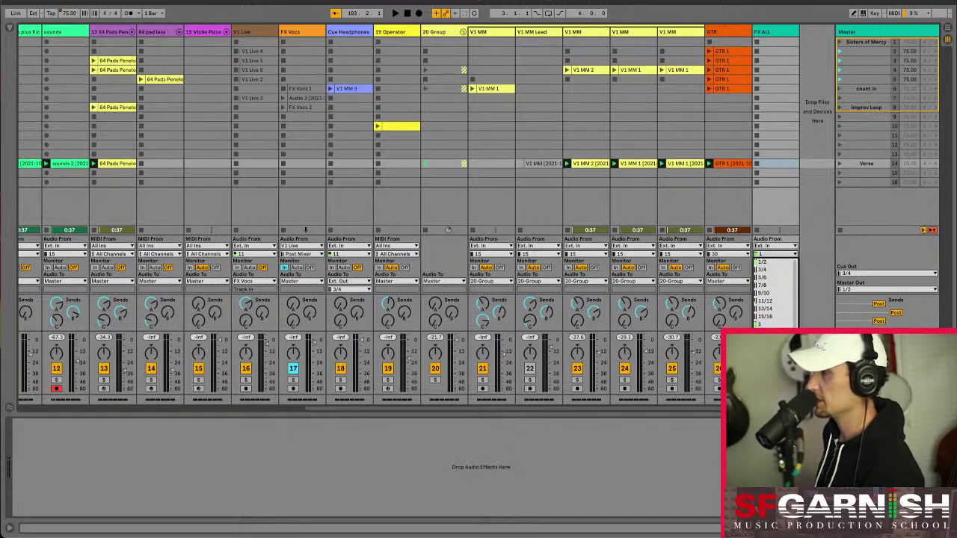
{"action": "left_click", "coordinate": [770, 371]}
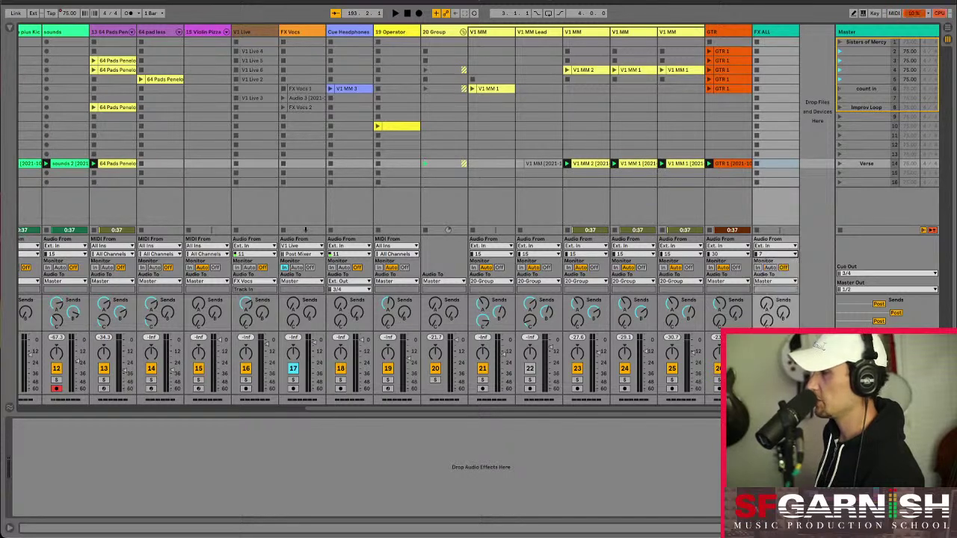
{"action": "left_click", "coordinate": [758, 267]}
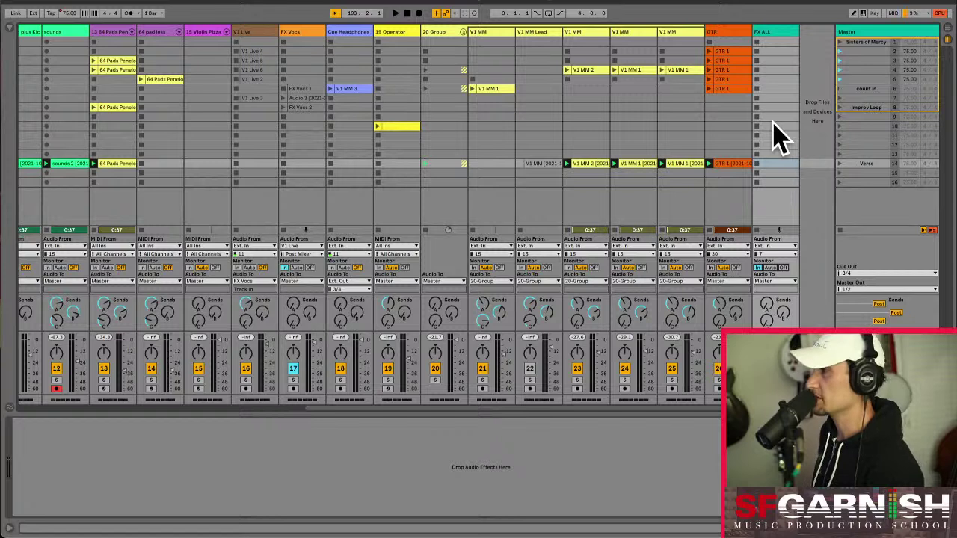
{"action": "left_click", "coordinate": [775, 42]}
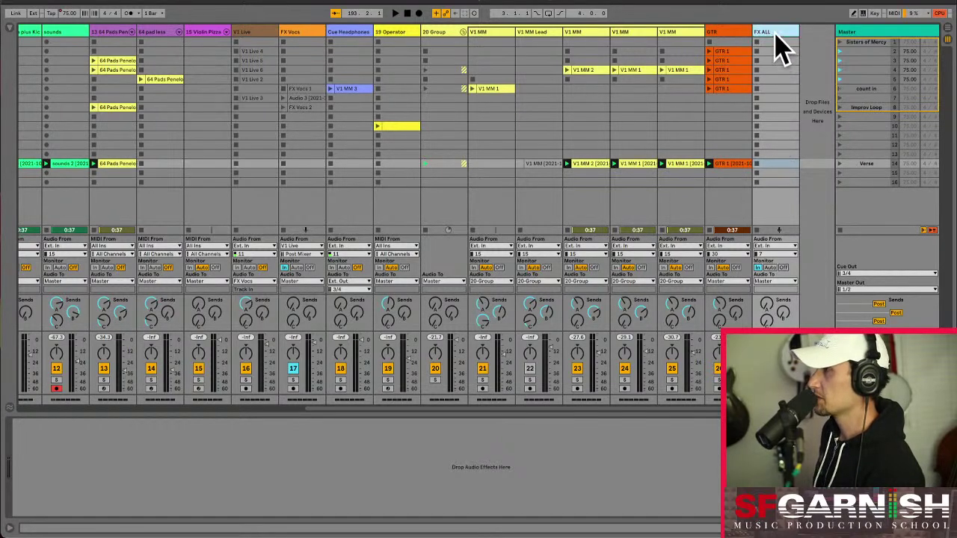
{"action": "left_click", "coordinate": [777, 246]}
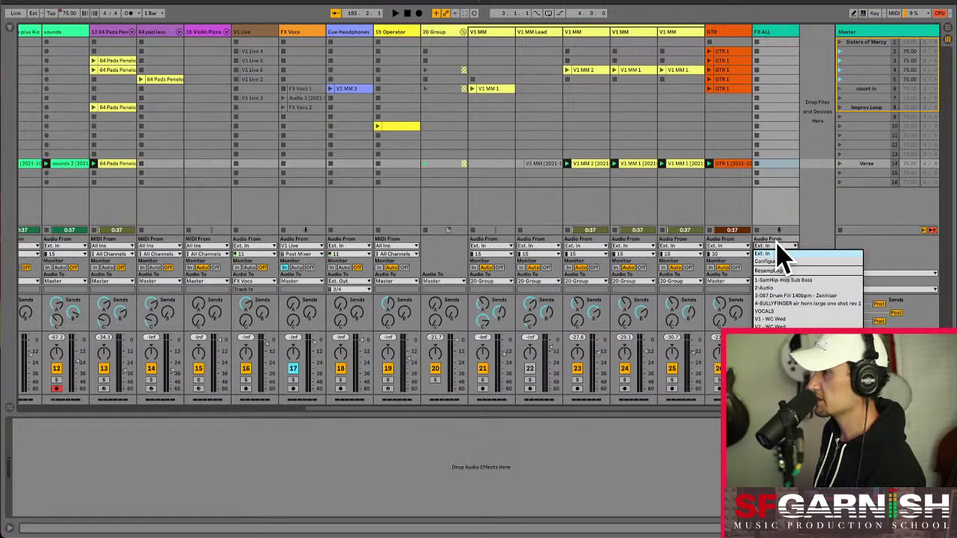
{"action": "left_click", "coordinate": [776, 253]}
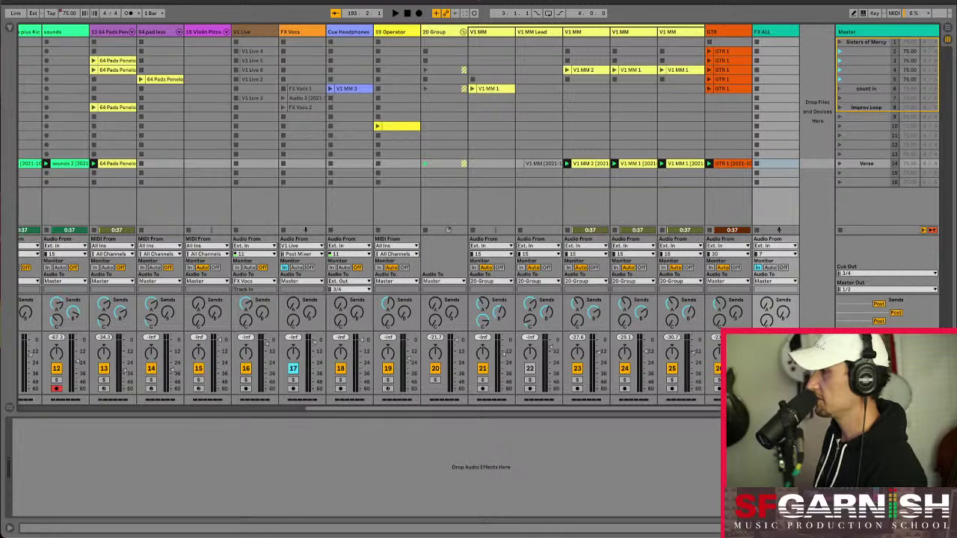
- Group all tracks from SamHip-Hop through GTR, leaving FX ALL outside the group
{"action": "scroll", "coordinate": [323, 323], "scroll_direction": "left", "scroll_amount": 10}
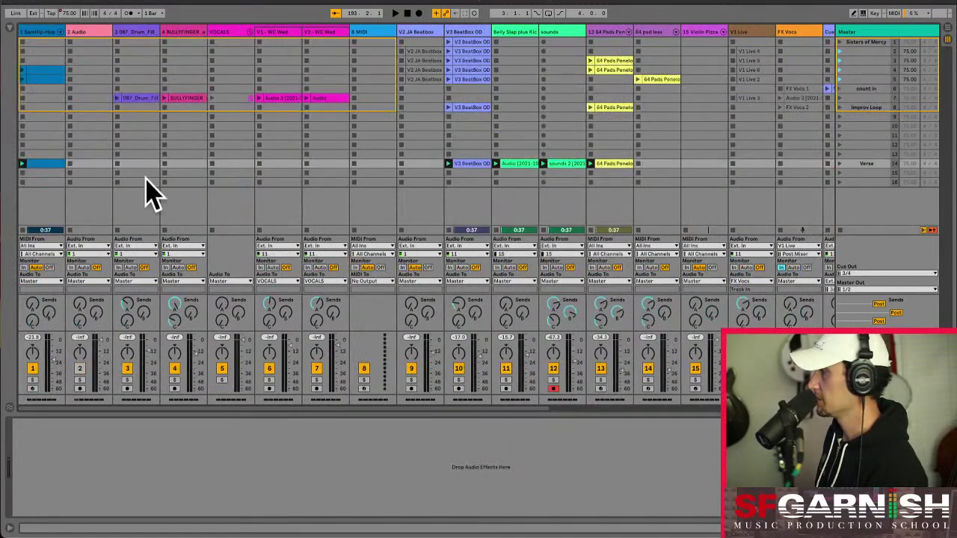
{"action": "left_click", "coordinate": [43, 33]}
{"action": "left_click_drag", "start_coordinate": [320, 404], "coordinate": [633, 412]}
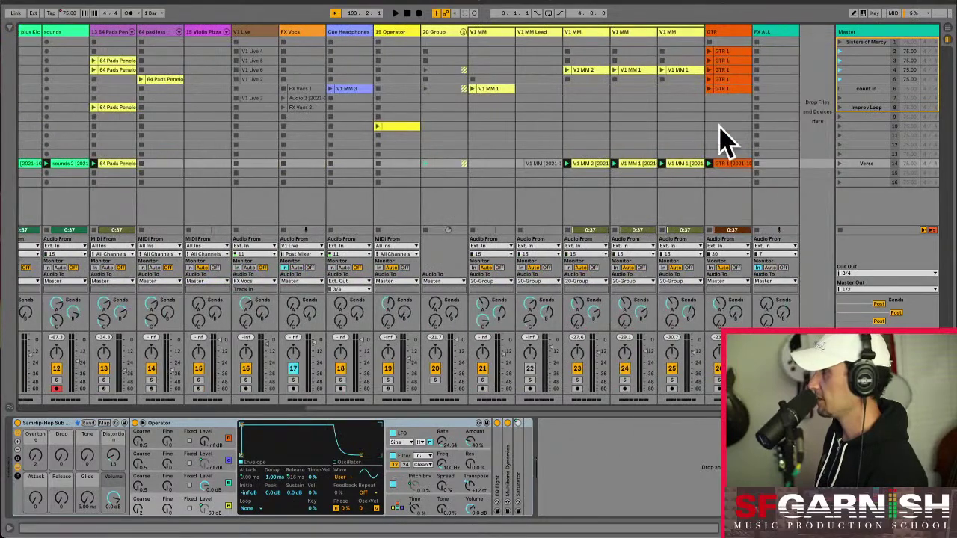
{"action": "scroll", "coordinate": [736, 37], "scroll_direction": "left", "scroll_amount": 10}
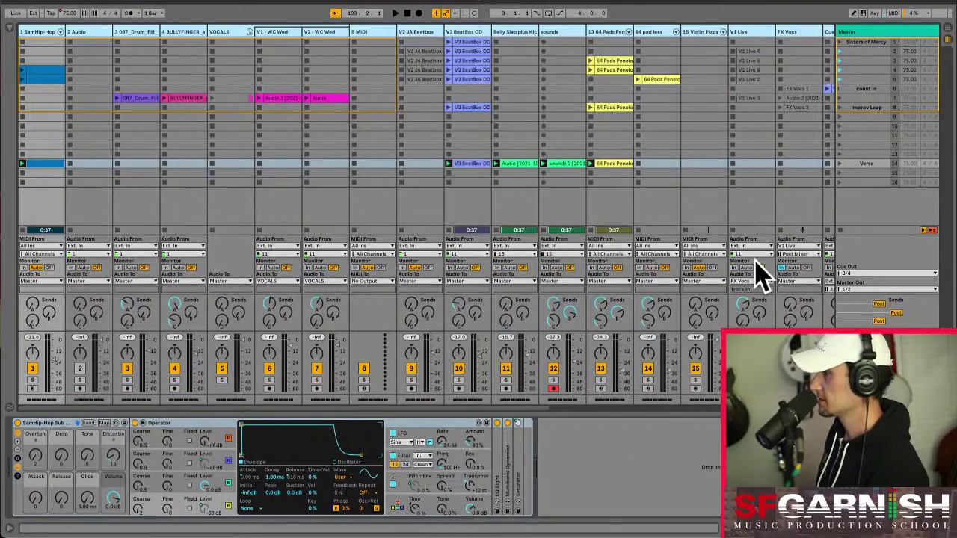
{"action": "left_click_drag", "start_coordinate": [515, 407], "coordinate": [804, 408]}
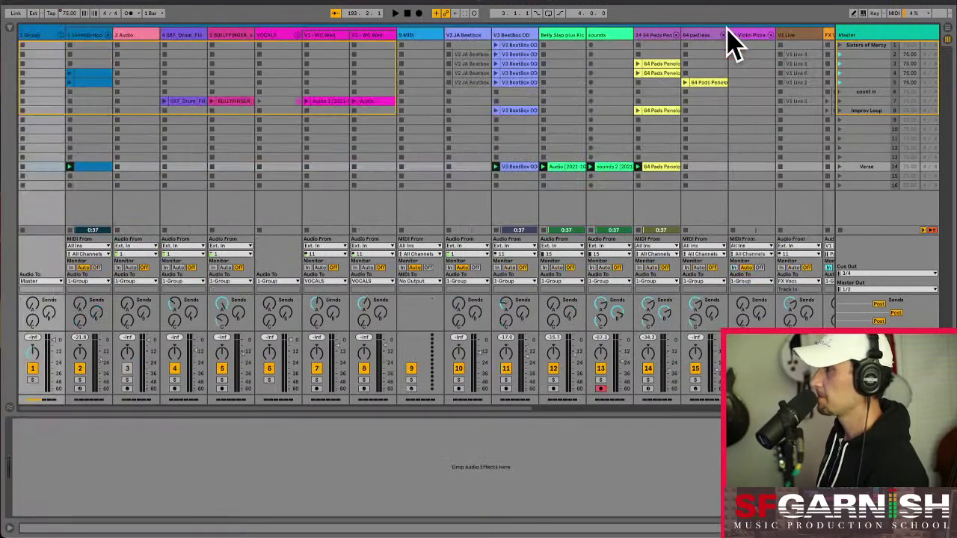
- Rename the new group track ALL and fold it
{"action": "left_click", "coordinate": [46, 32]}
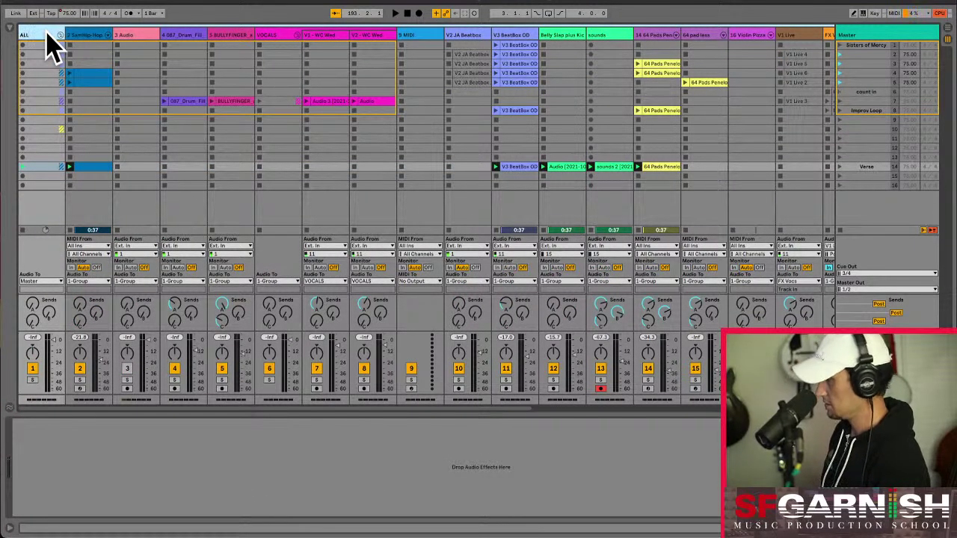
{"action": "key", "text": "Return"}
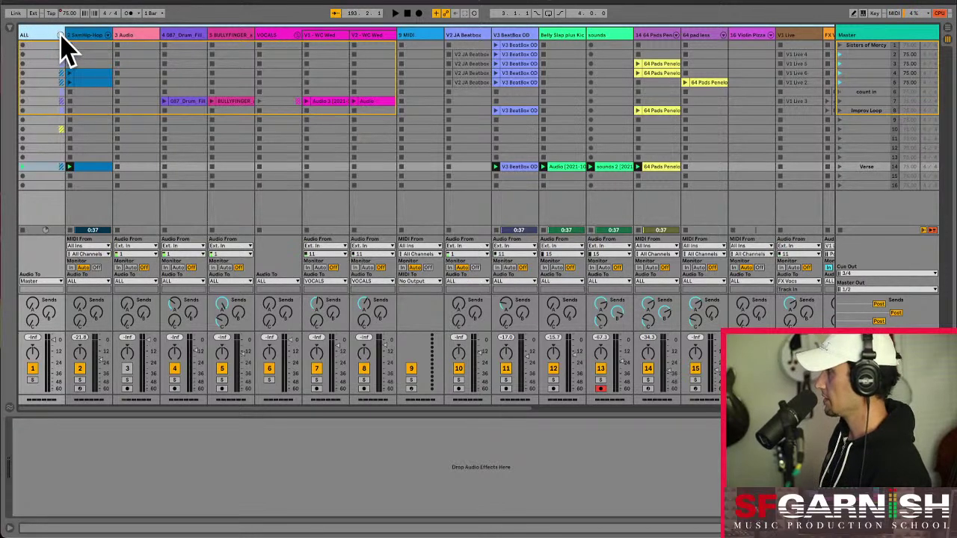
{"action": "left_click", "coordinate": [60, 35]}
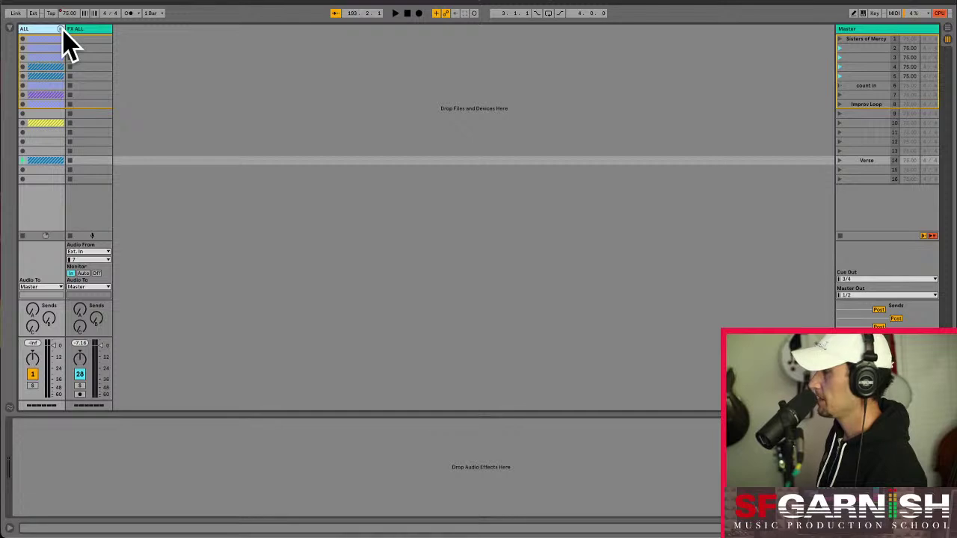
- Route the ALL group's output to the FX ALL track, play the group's Verse clips to check the signal, and stop playback
{"action": "left_click", "coordinate": [56, 285]}
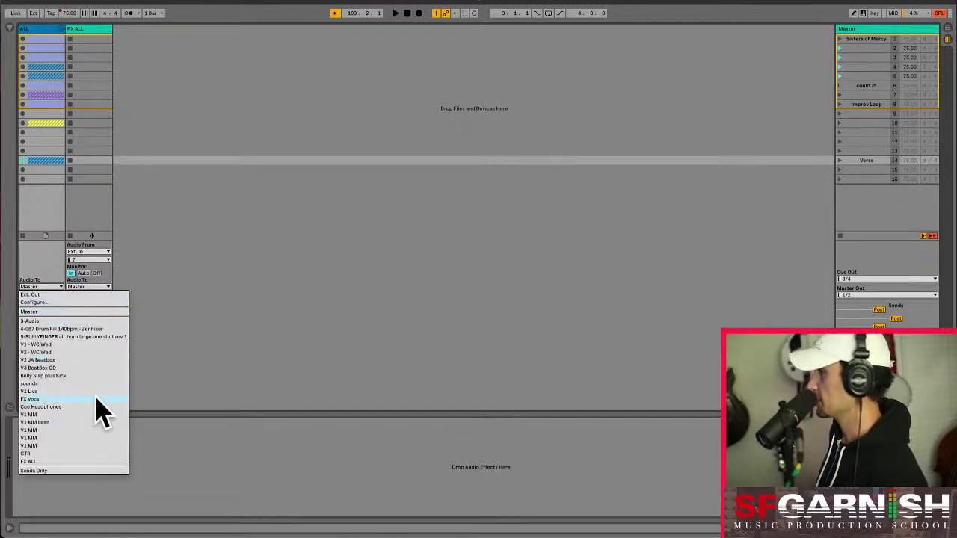
{"action": "left_click", "coordinate": [90, 462]}
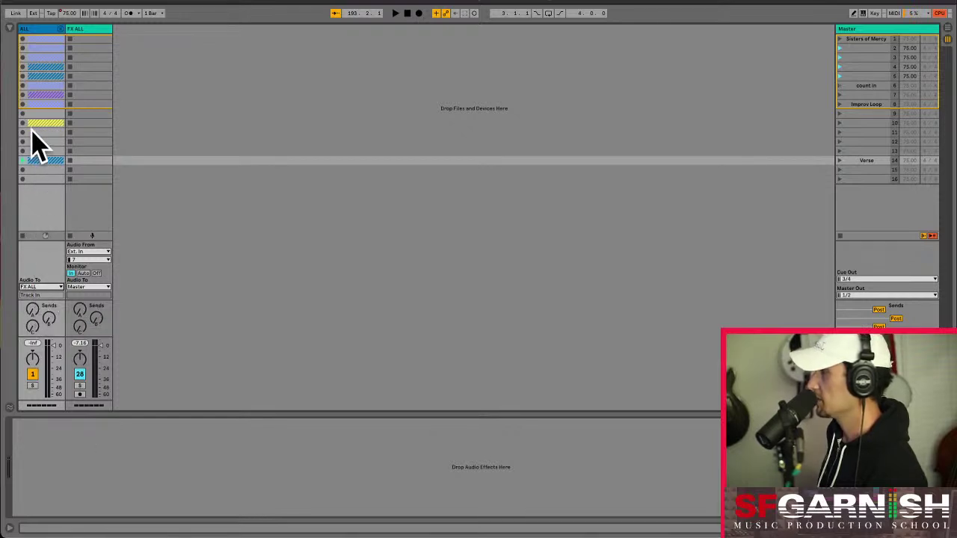
{"action": "left_click", "coordinate": [23, 161]}
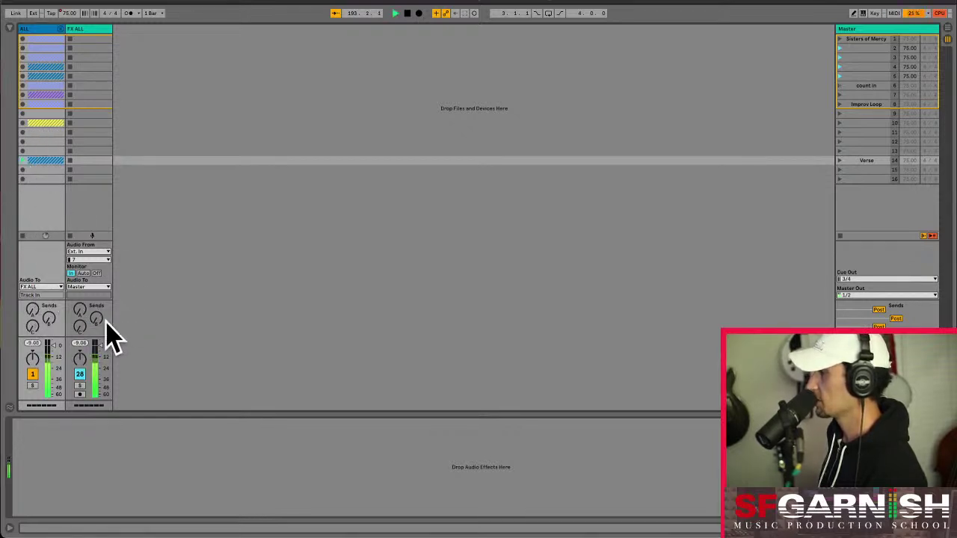
{"action": "key", "text": "space"}
- Move the Effects rack chain from the Master track to the FX ALL track
{"action": "left_click", "coordinate": [94, 29]}
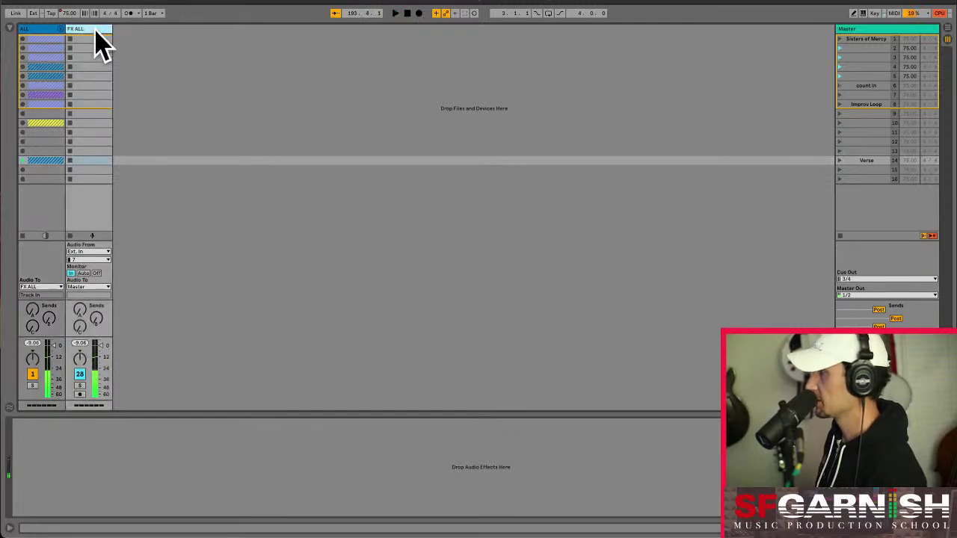
{"action": "left_click", "coordinate": [871, 47]}
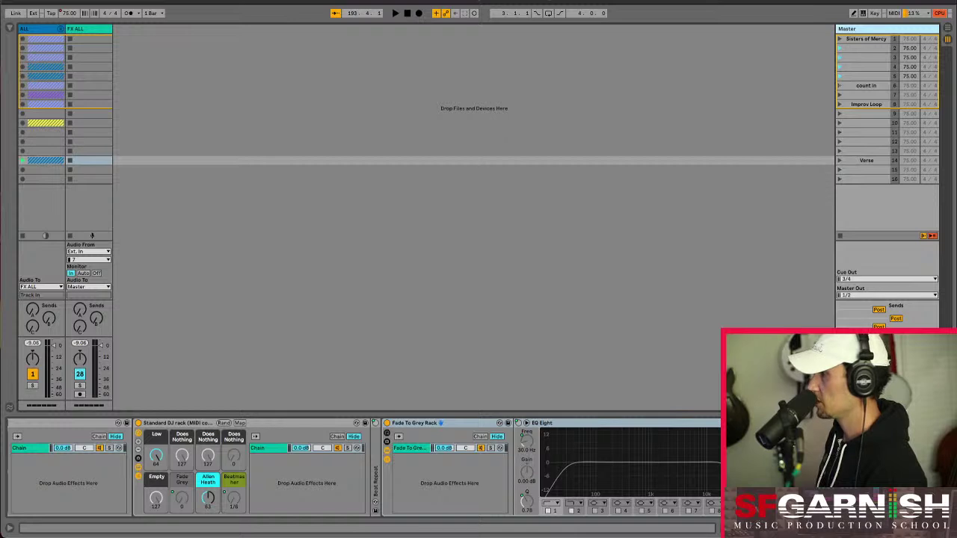
{"action": "scroll", "coordinate": [363, 468], "scroll_direction": "left", "scroll_amount": 3}
{"action": "left_click", "coordinate": [36, 423], "text": "shift"}
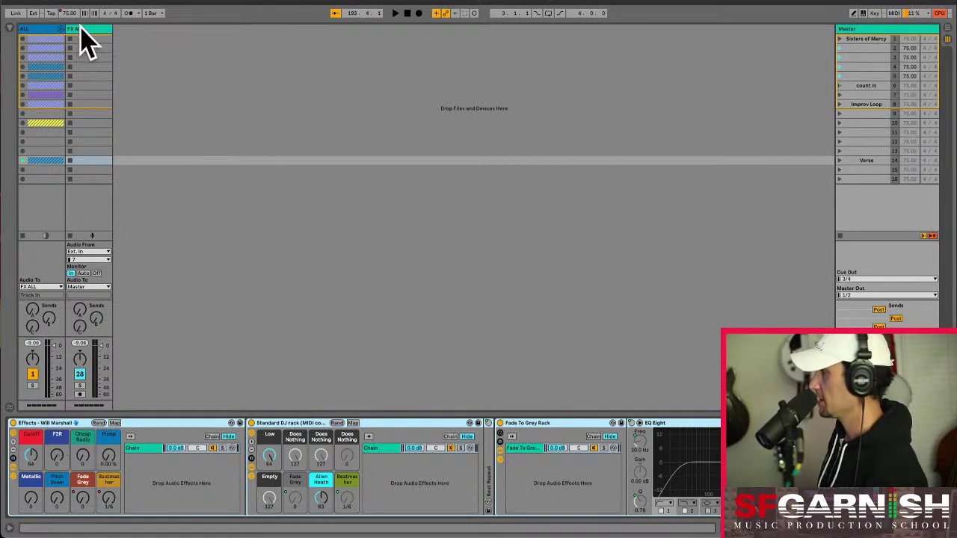
{"action": "key", "text": "Delete"}
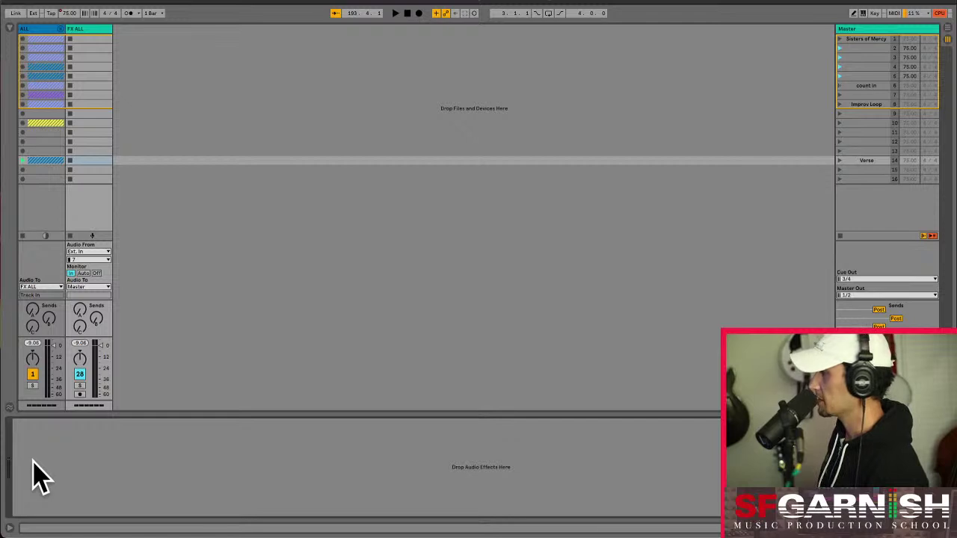
{"action": "key", "text": "ctrl+z"}
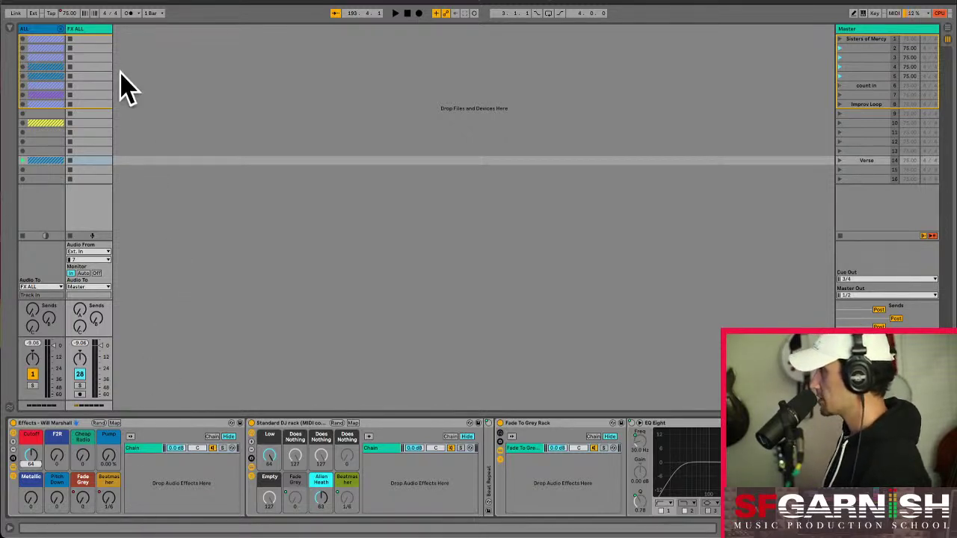
- Unfold the ALL group and copy the GTR clip in the Verse scene to the FX ALL track's slot in that scene
{"action": "left_click", "coordinate": [95, 160]}
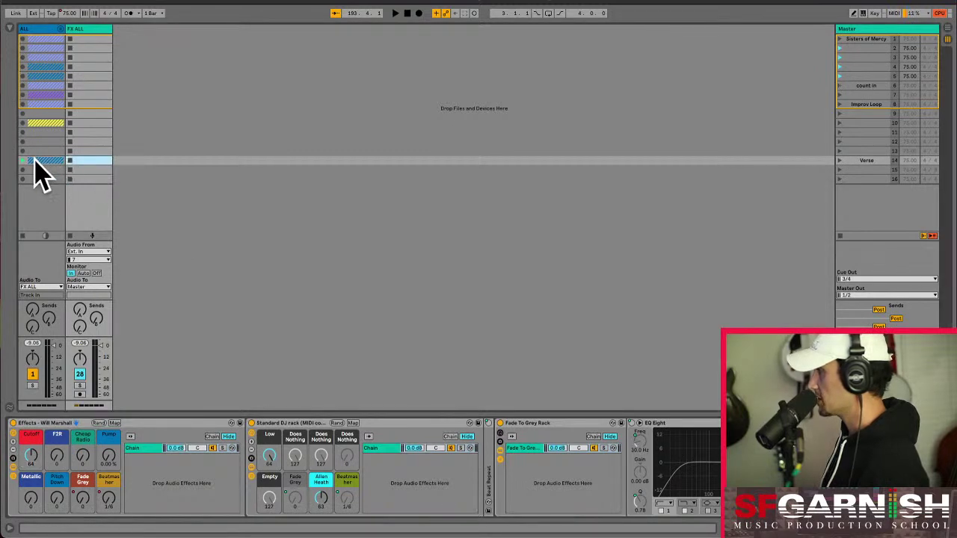
{"action": "left_click", "coordinate": [60, 32]}
{"action": "left_click_drag", "start_coordinate": [104, 412], "coordinate": [615, 401]}
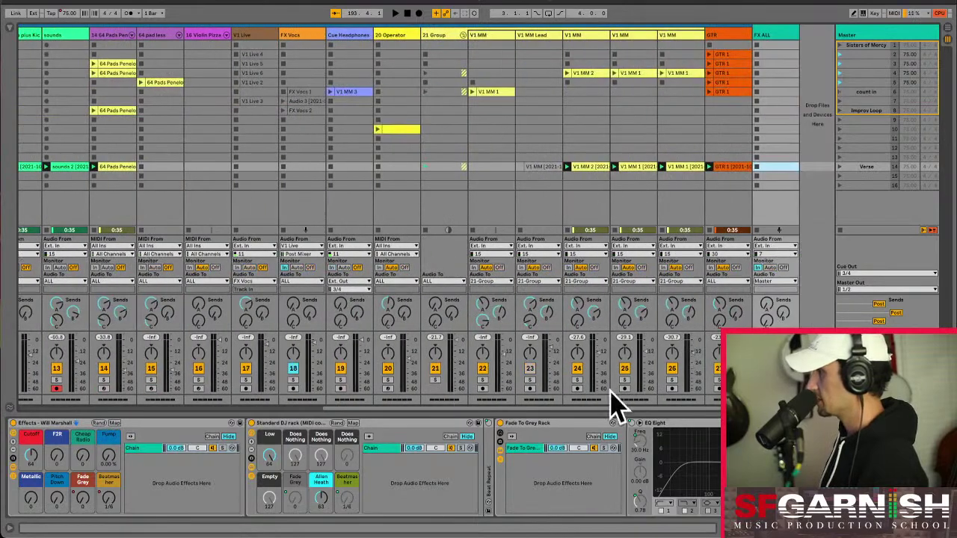
{"action": "left_click", "coordinate": [725, 167]}
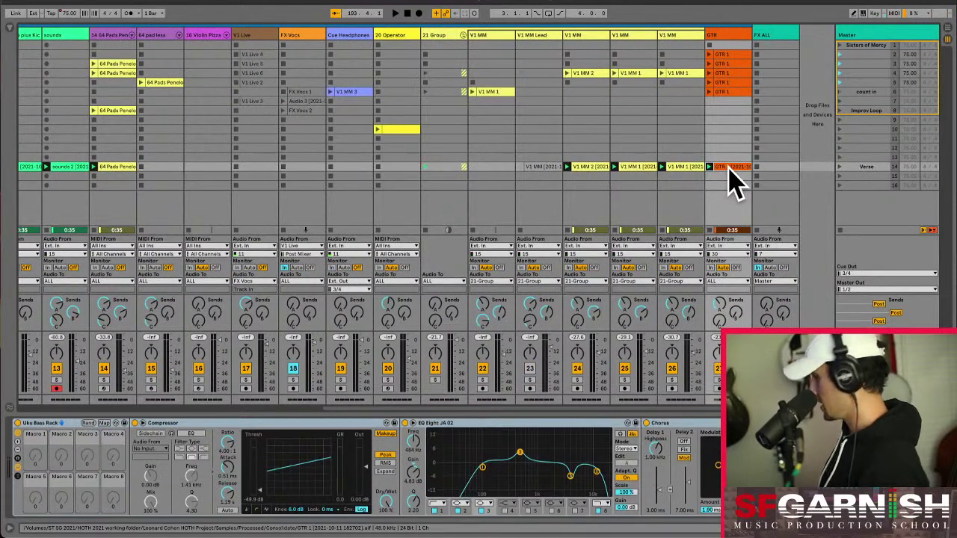
{"action": "left_click", "coordinate": [779, 166]}
{"action": "key", "text": "super+v"}
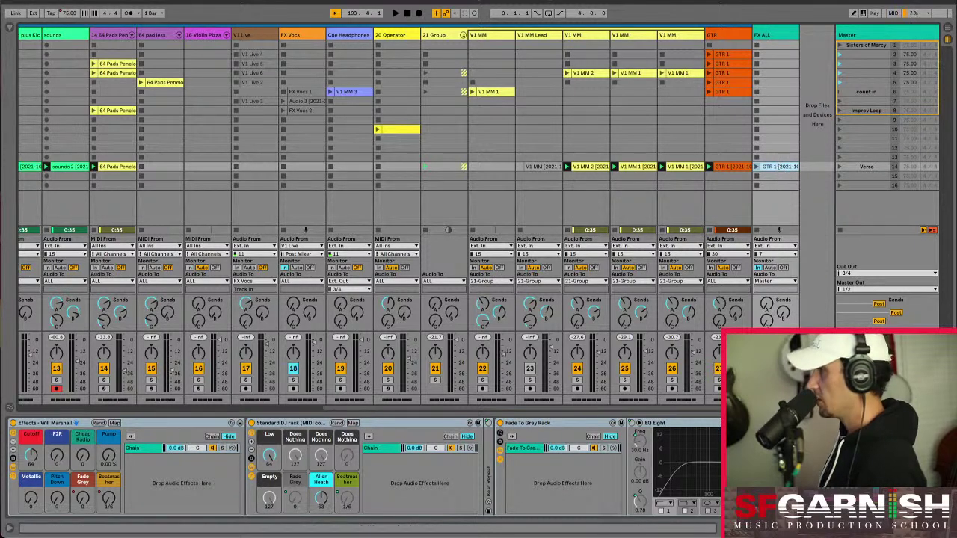
- Open the FX ALL copy of the GTR clip, set its gain to about -7.39 dB, and launch it
{"action": "key", "text": "shift+Tab"}
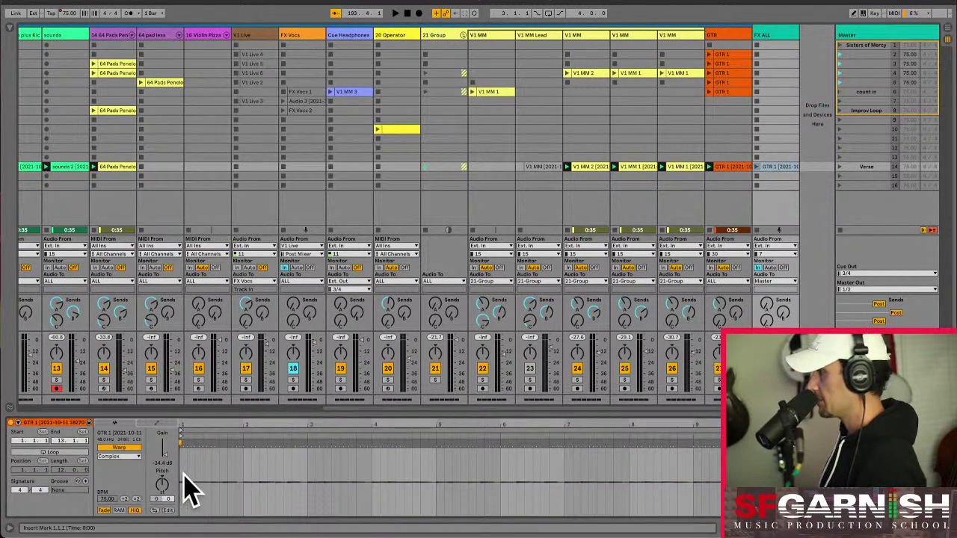
{"action": "left_click_drag", "start_coordinate": [170, 469], "coordinate": [170, 504]}
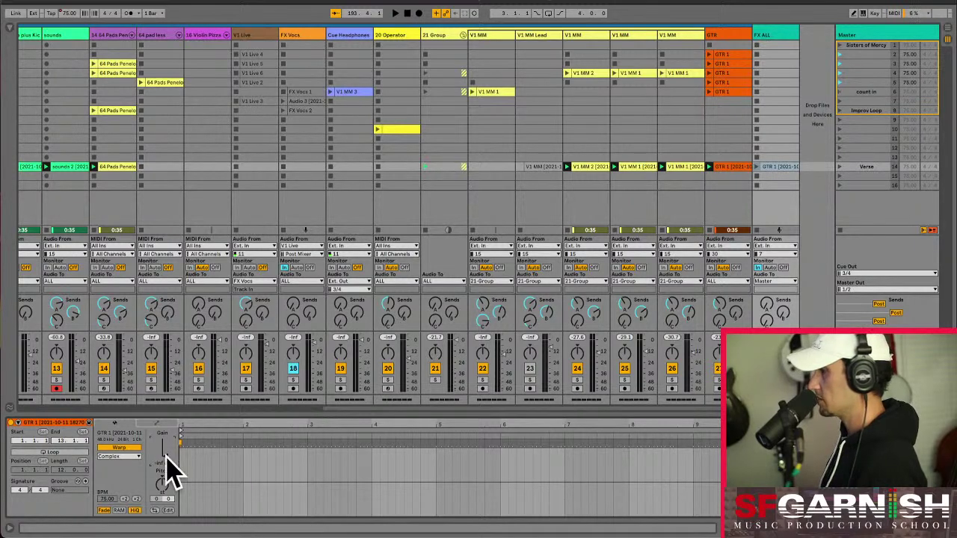
{"action": "left_click_drag", "start_coordinate": [165, 464], "coordinate": [165, 405]}
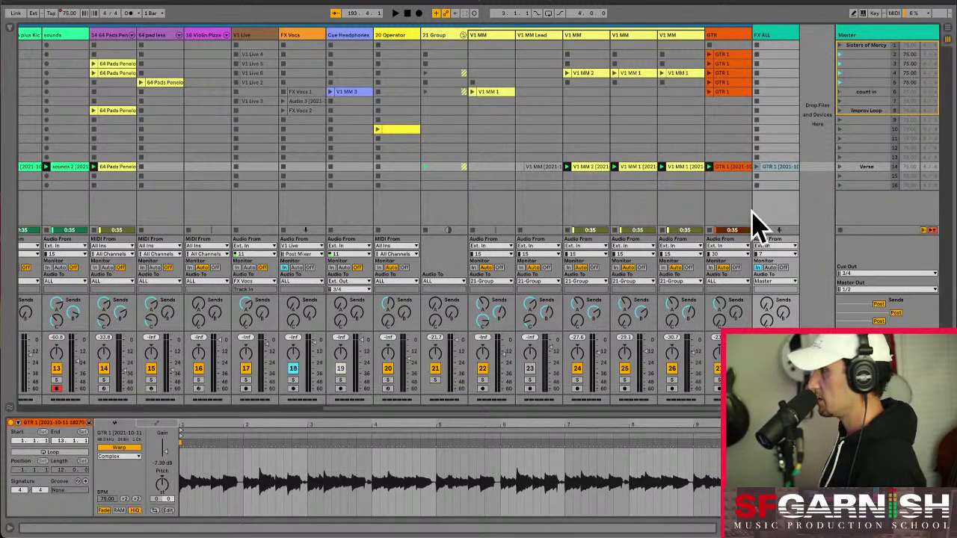
{"action": "left_click", "coordinate": [756, 166]}
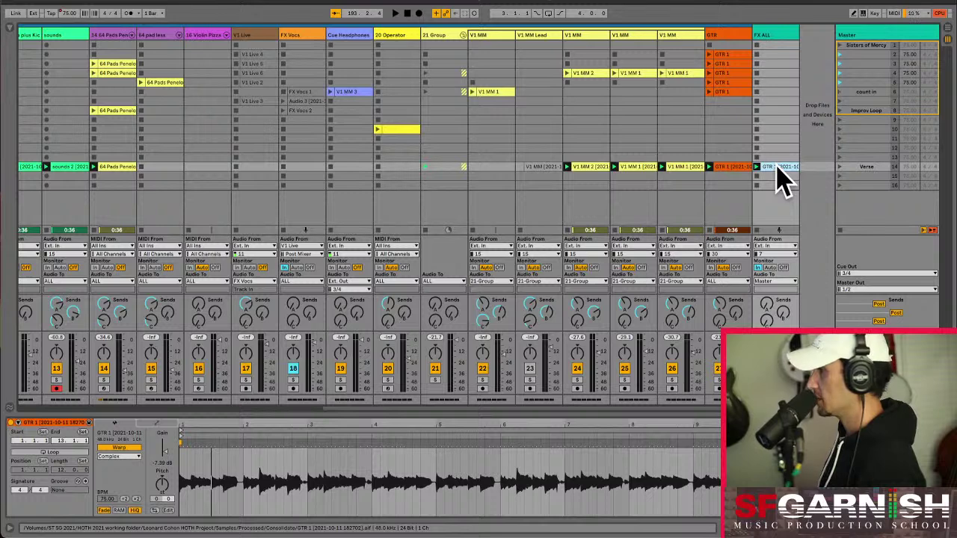
- Show the FX ALL clip's envelopes, select the Effects rack's Cutoff automation, and return to the track's device chain
{"action": "left_click", "coordinate": [157, 424]}
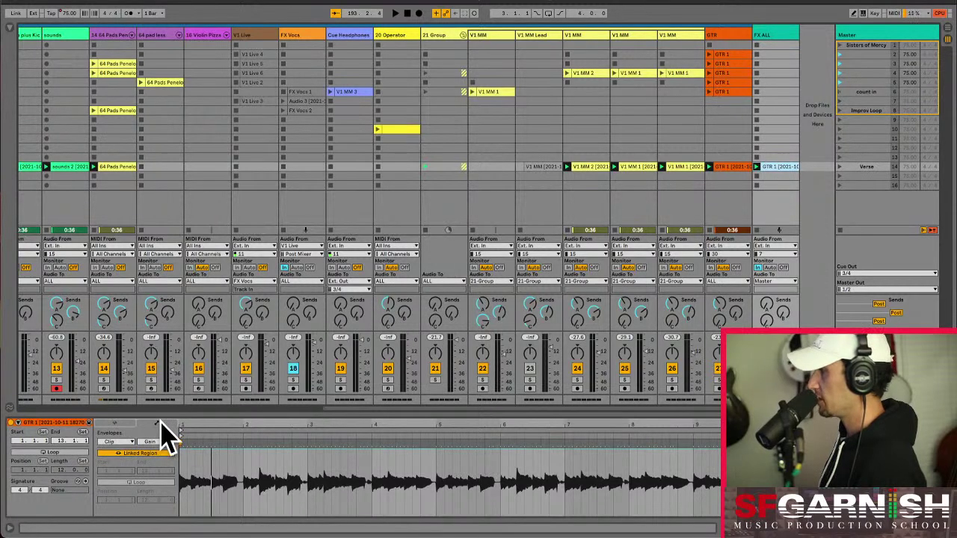
{"action": "left_click", "coordinate": [120, 443]}
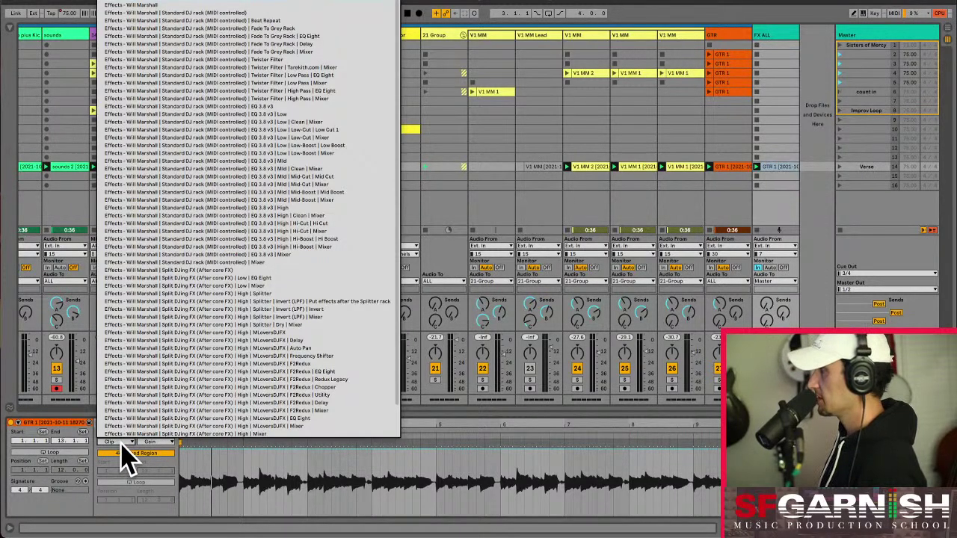
{"action": "left_click", "coordinate": [156, 14]}
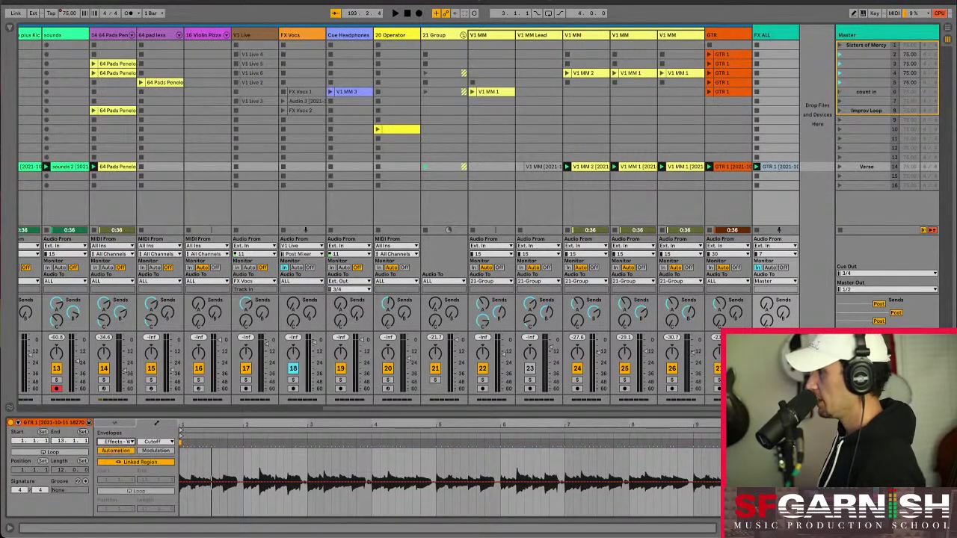
{"action": "key", "text": "shift+Tab"}
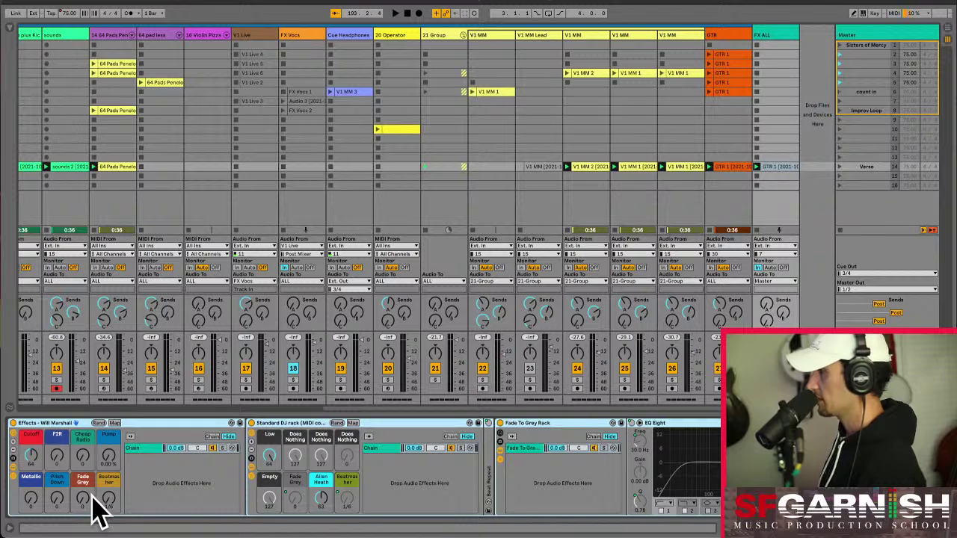
- Compare the device chains on the Master and FX ALL tracks
{"action": "left_click", "coordinate": [865, 33]}
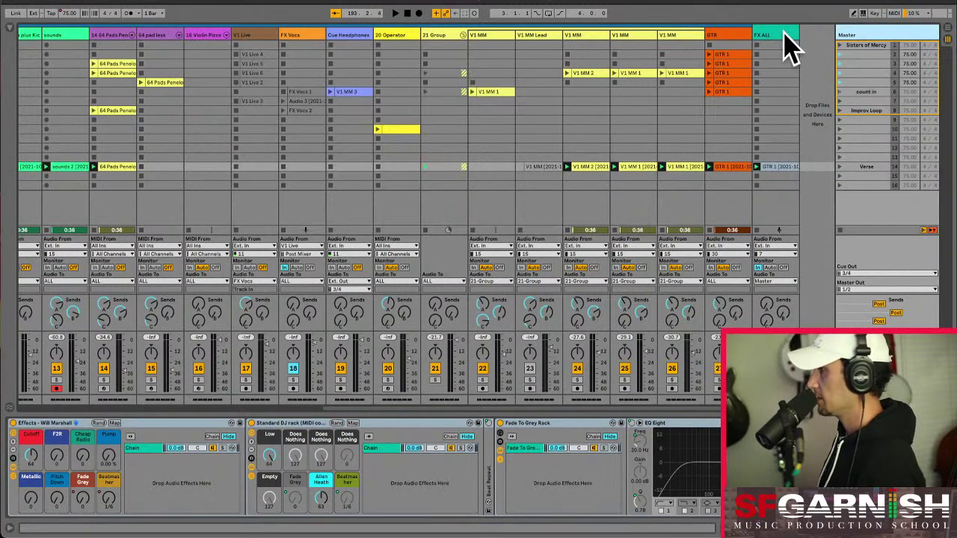
{"action": "left_click", "coordinate": [783, 33]}
{"action": "left_click", "coordinate": [865, 32]}
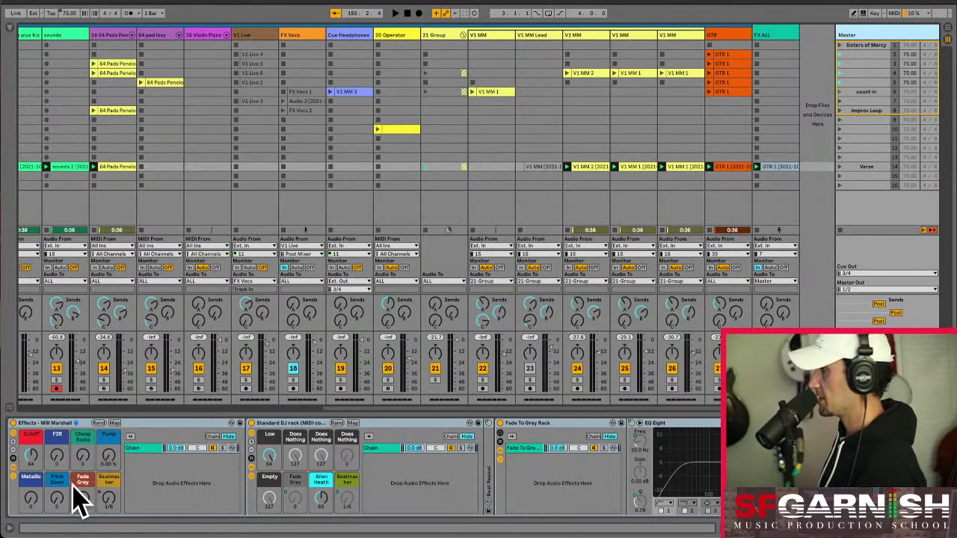
{"action": "left_click", "coordinate": [775, 35]}
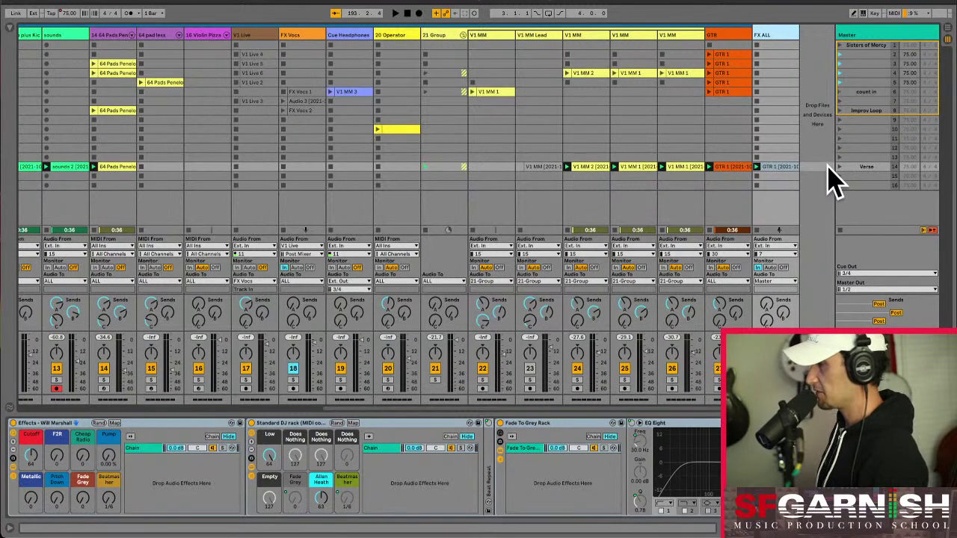
- Switch to the Arrangement at the Verse locator, bar 193, and hand playback back from the Session clips to the Arrangement
{"action": "key", "text": "Tab"}
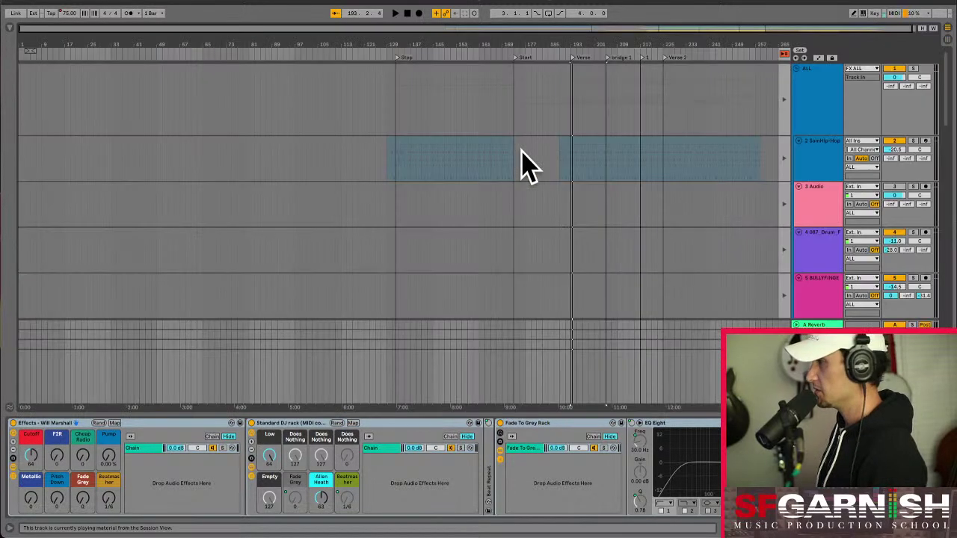
{"action": "left_click", "coordinate": [570, 166]}
{"action": "key", "text": "plus"}
{"action": "key", "text": "plus"}
{"action": "key", "text": "plus"}
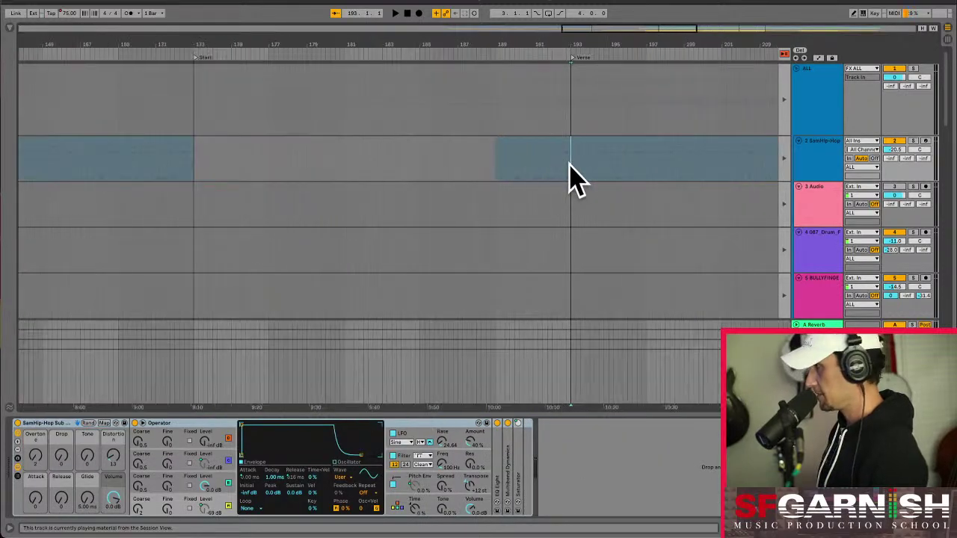
{"action": "left_click", "coordinate": [784, 55]}
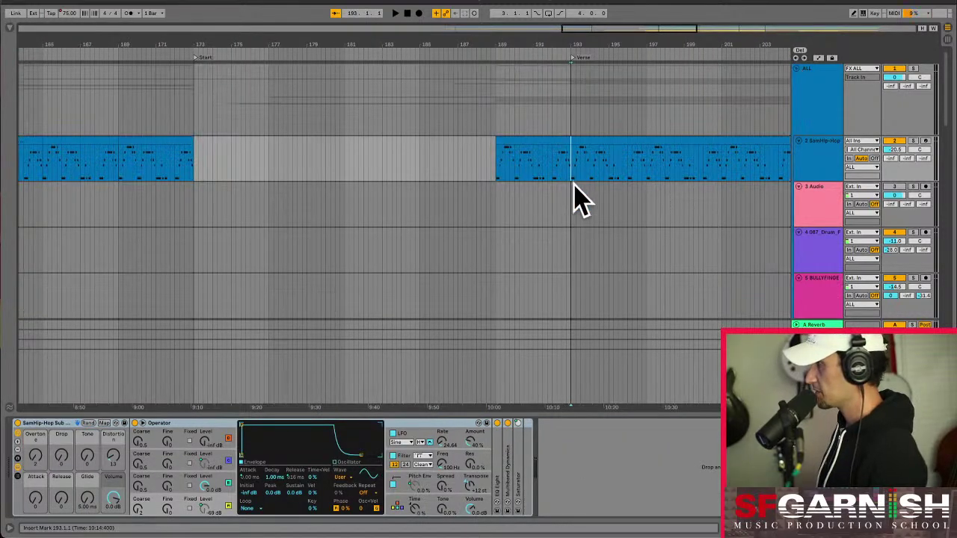
- Play briefly from the Verse locator, show the automation lanes, and compare the Master track's Beatmasher and Fade Grey automation
{"action": "key", "text": "space"}
{"action": "scroll", "coordinate": [572, 170], "scroll_direction": "down", "scroll_amount": 4}
{"action": "scroll", "coordinate": [575, 184], "scroll_direction": "down", "scroll_amount": 10}
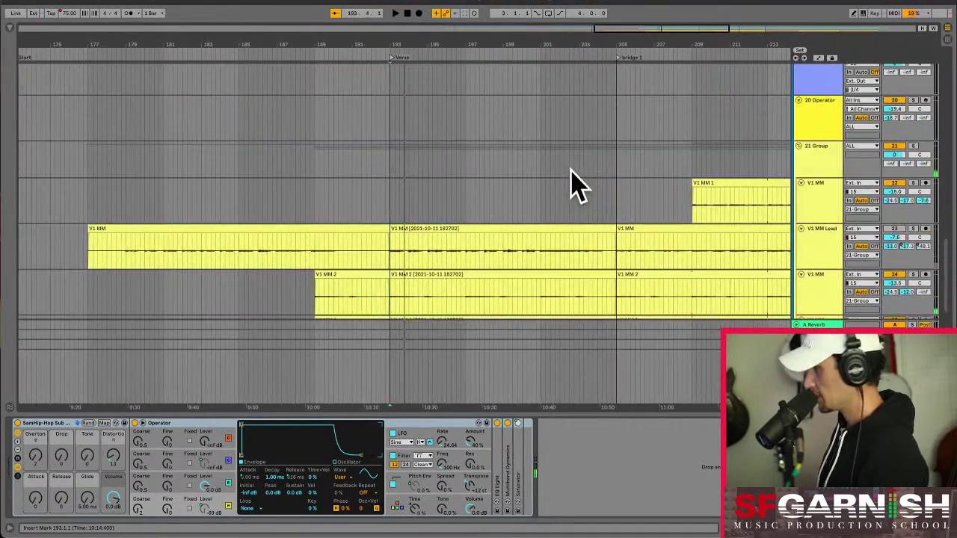
{"action": "key", "text": "a"}
{"action": "left_click", "coordinate": [397, 395]}
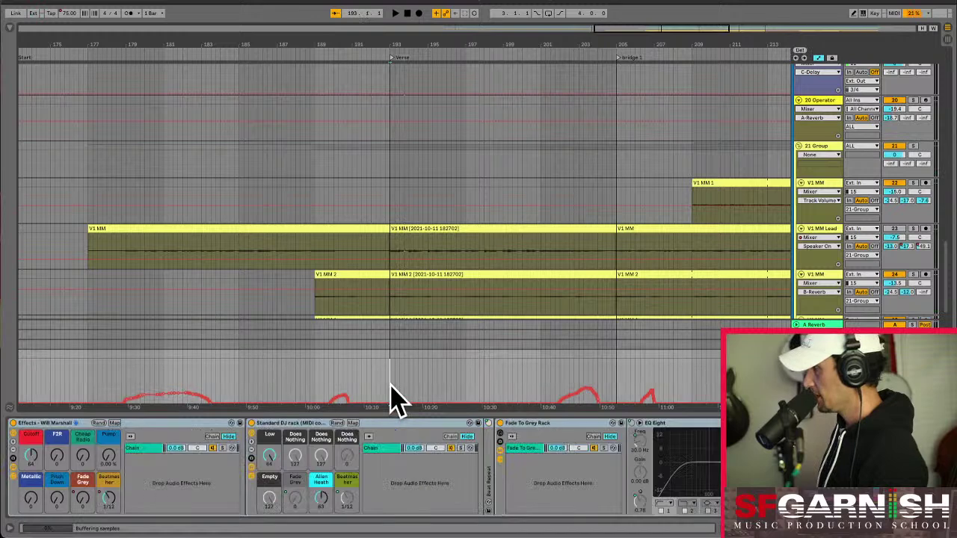
{"action": "left_click", "coordinate": [109, 502]}
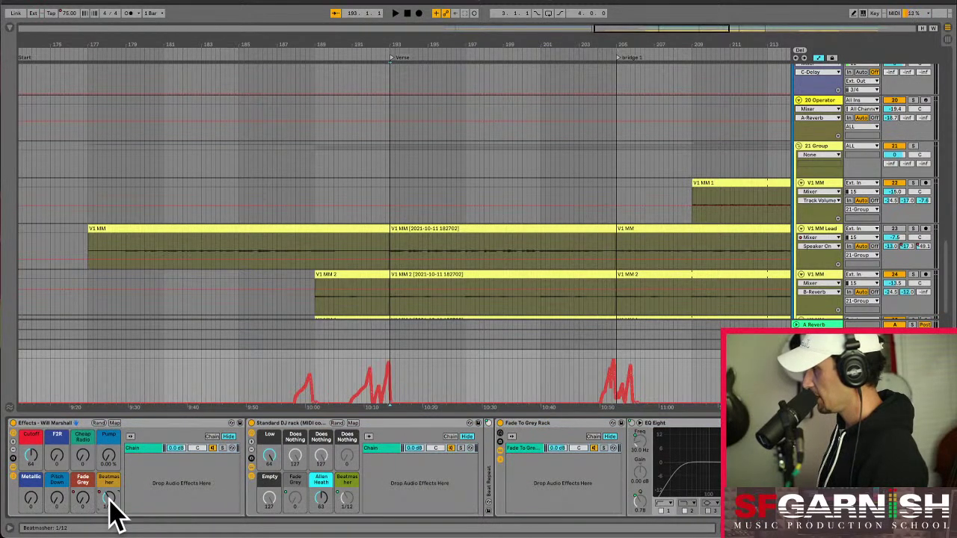
{"action": "left_click", "coordinate": [82, 500]}
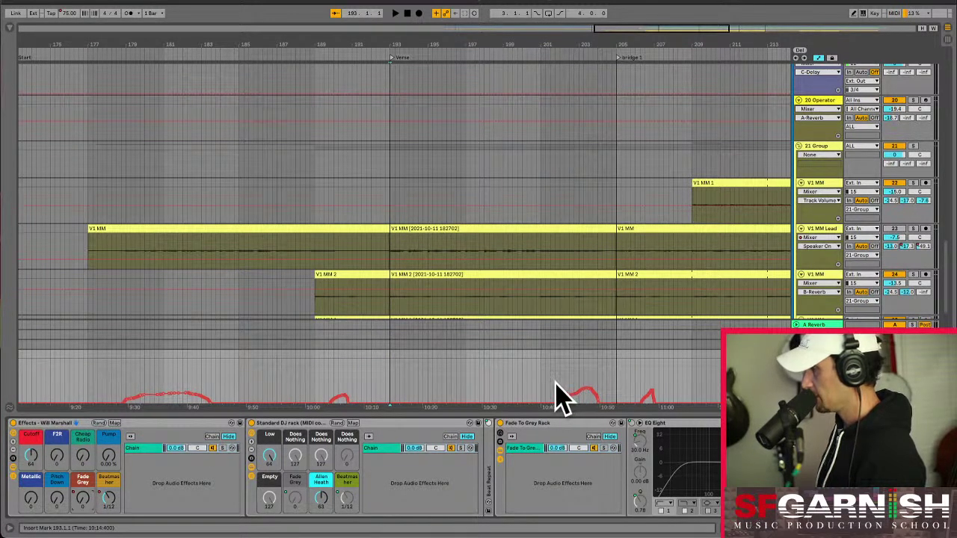
- Reshape the Master's Fade Grey automation before bridge 1 so it keeps rising to about 49 and drops to 0 near bar 205
{"action": "left_click_drag", "start_coordinate": [555, 395], "coordinate": [615, 395]}
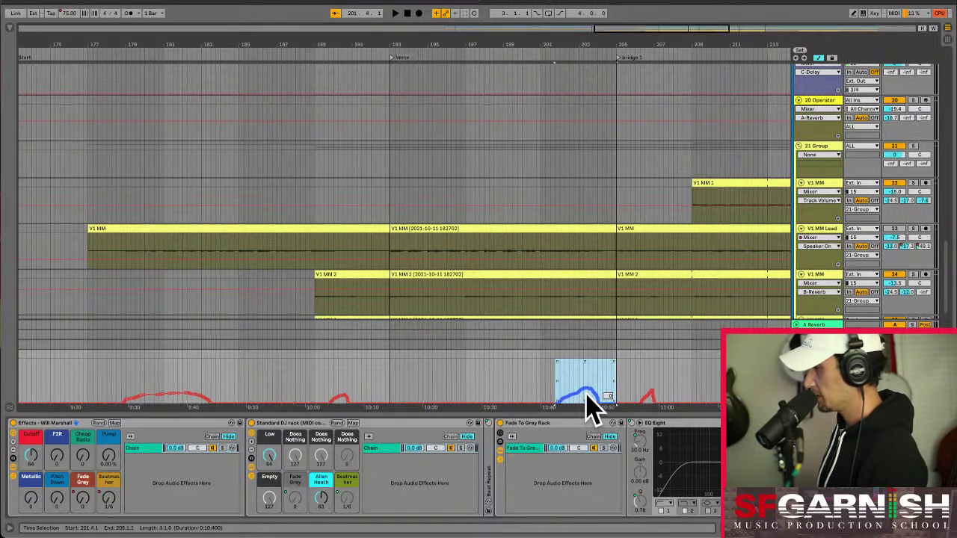
{"action": "left_click", "coordinate": [606, 395]}
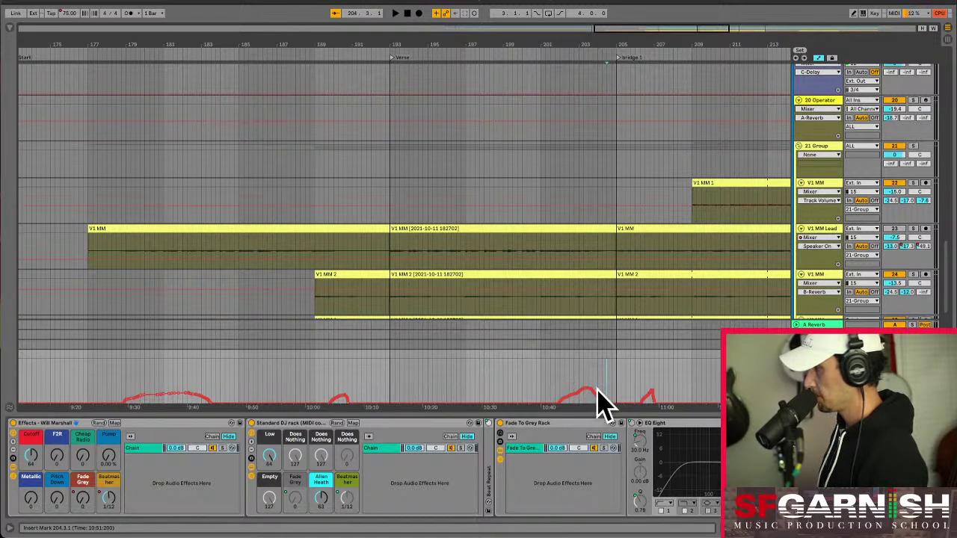
{"action": "mouse_move", "coordinate": [615, 389]}
{"action": "left_mouse_down"}
{"action": "mouse_move", "coordinate": [591, 395]}
{"action": "mouse_move", "coordinate": [615, 392]}
{"action": "left_mouse_up"}
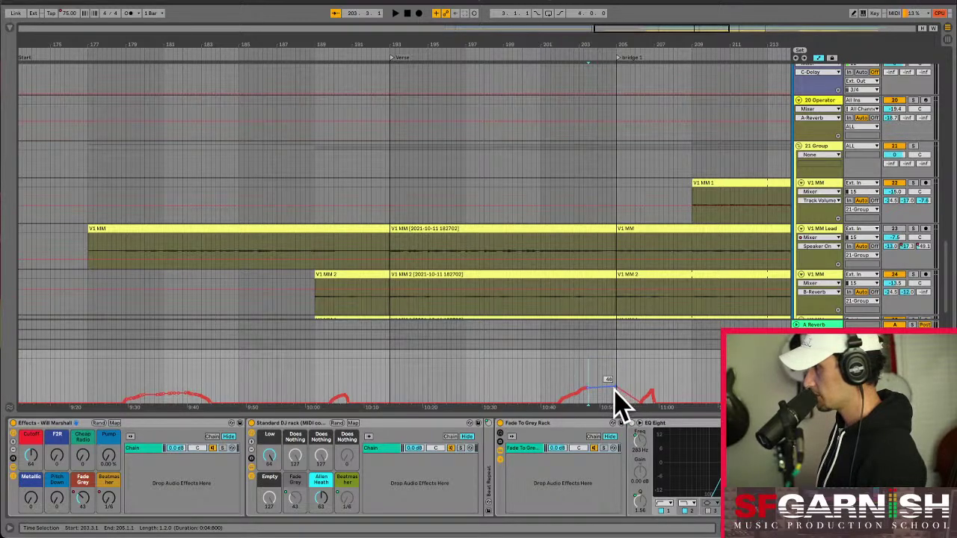
{"action": "left_click_drag", "start_coordinate": [609, 393], "coordinate": [612, 382]}
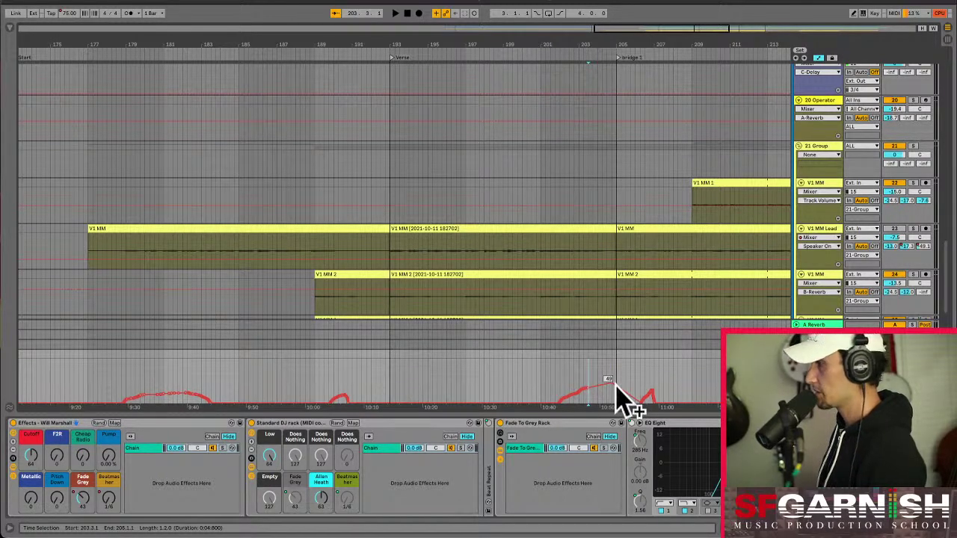
{"action": "left_click_drag", "start_coordinate": [616, 386], "coordinate": [617, 402]}
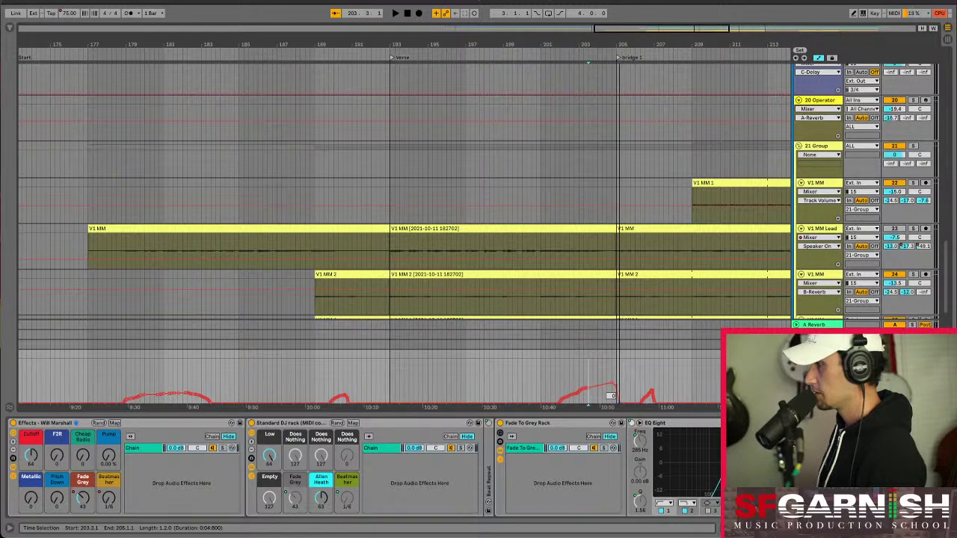
- Adjust the end breakpoints of the Fade Grey rise so the curve drops steeply to 0 exactly at the bridge 1 locator
{"action": "key", "text": "plus"}
{"action": "key", "text": "plus"}
{"action": "key", "text": "plus"}
{"action": "key", "text": "plus"}
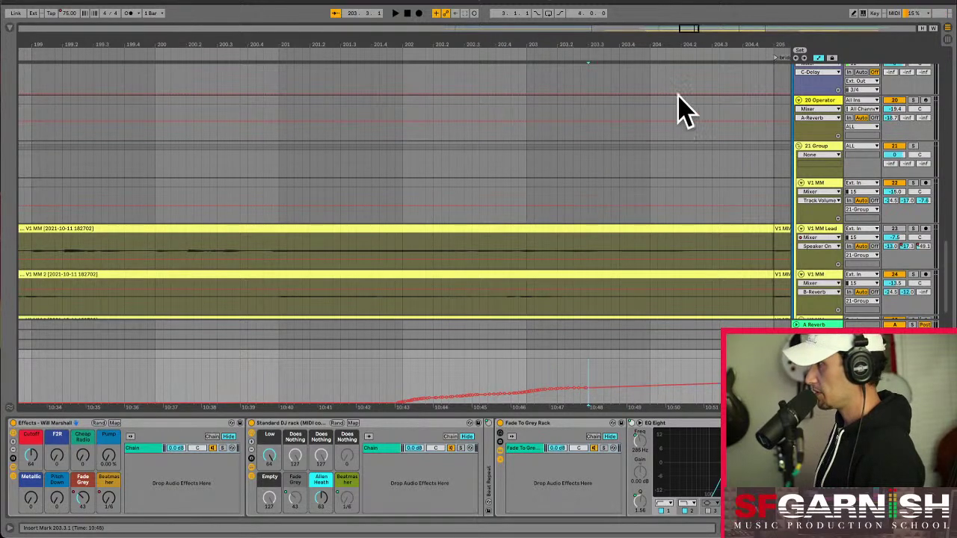
{"action": "left_click_drag", "start_coordinate": [688, 30], "coordinate": [695, 27]}
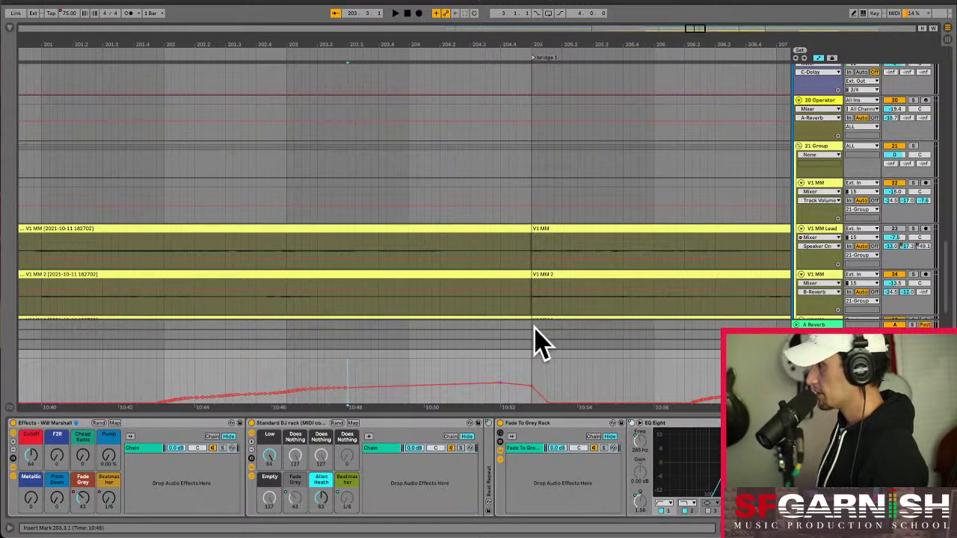
{"action": "left_click", "coordinate": [523, 385]}
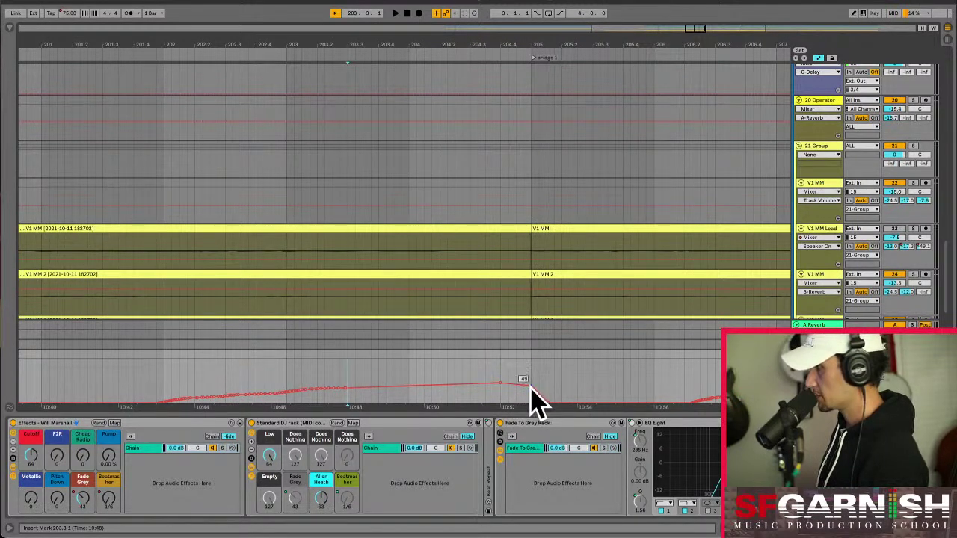
{"action": "left_click_drag", "start_coordinate": [531, 386], "coordinate": [530, 402]}
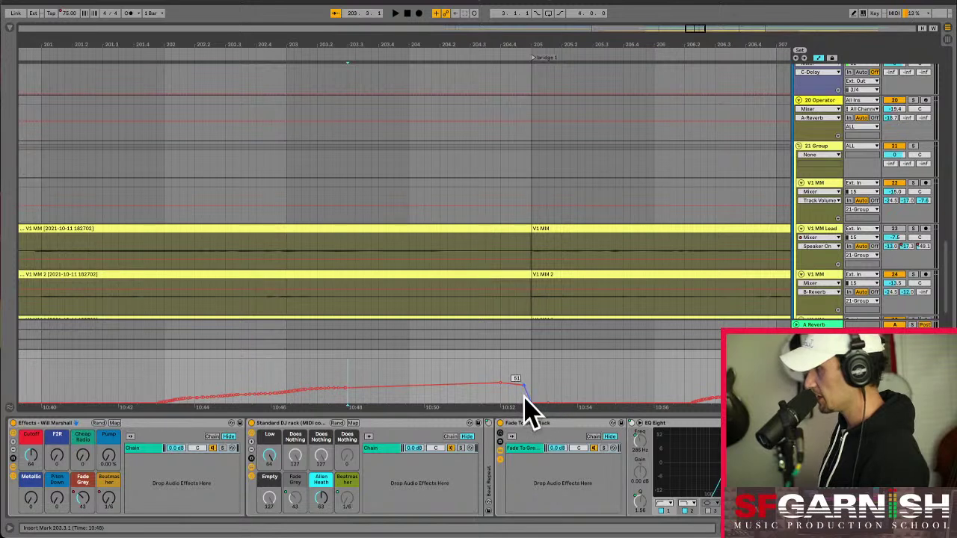
- Play the edited Fade Grey rise from about bar 201.4 through the bridge 1 locator to hear the result
{"action": "left_click", "coordinate": [141, 390]}
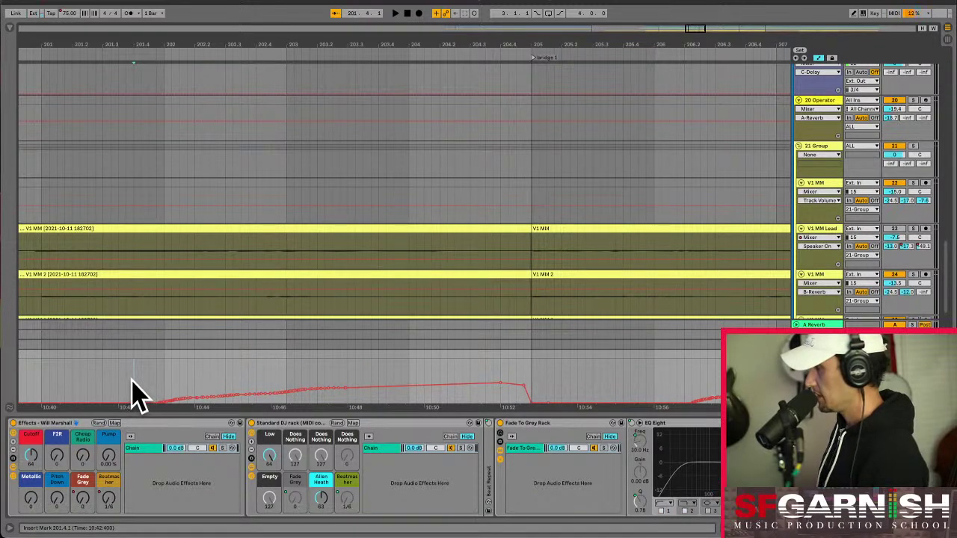
{"action": "left_click_drag", "start_coordinate": [132, 382], "coordinate": [529, 383]}
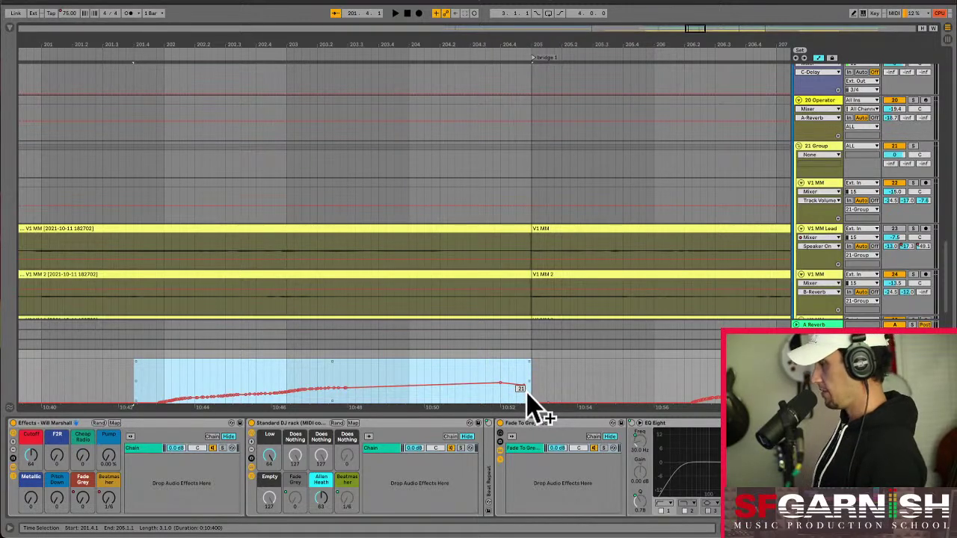
{"action": "left_click", "coordinate": [126, 397]}
{"action": "key", "text": "space"}
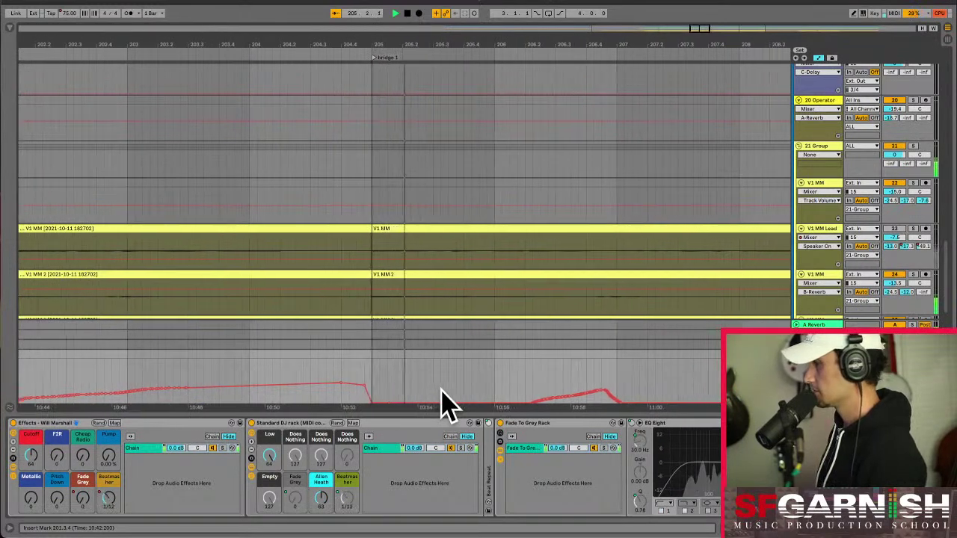
{"action": "left_click", "coordinate": [262, 365]}
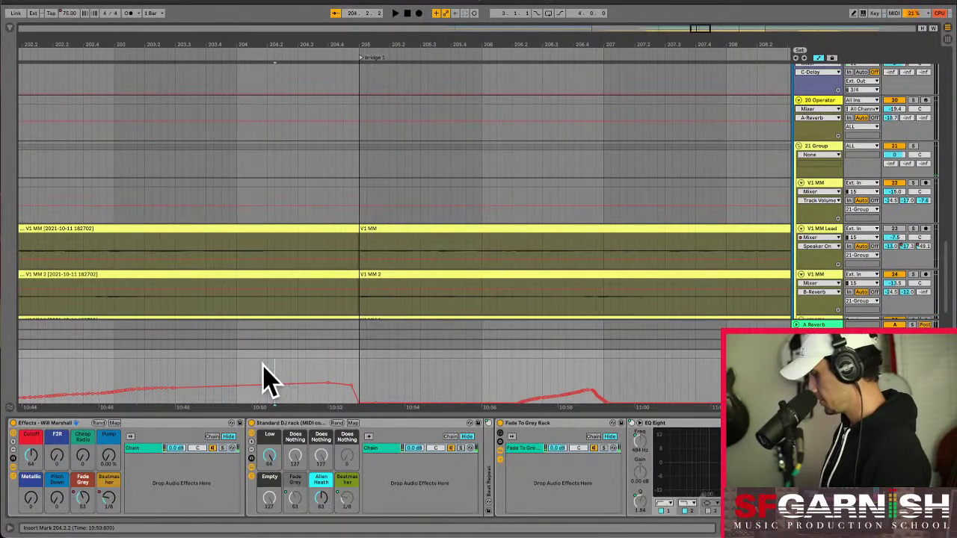
- Select the Master's Fade Grey automation over the whole Verse section, from bar 193 to bar 205
{"action": "key", "text": "minus"}
{"action": "key", "text": "minus"}
{"action": "key", "text": "minus"}
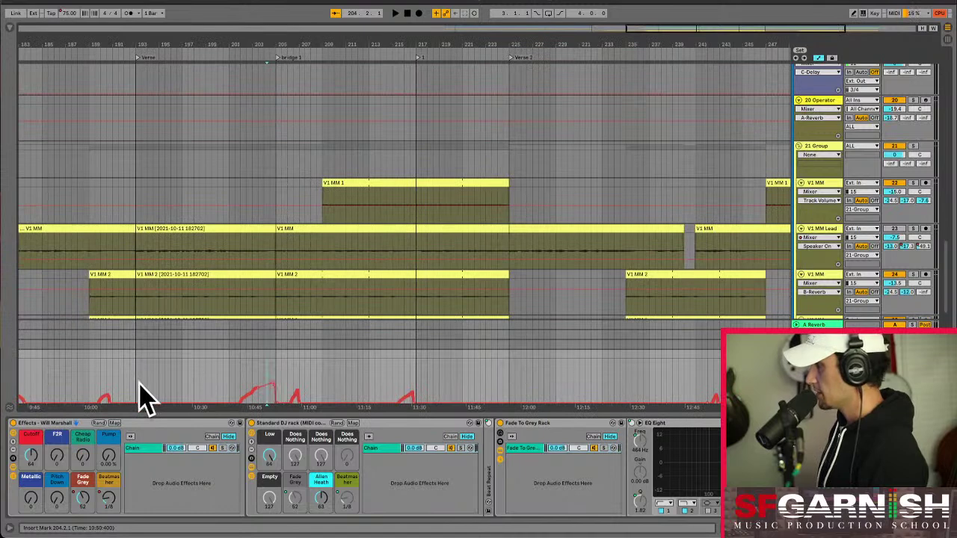
{"action": "left_click", "coordinate": [142, 393]}
{"action": "left_click_drag", "start_coordinate": [136, 389], "coordinate": [276, 392]}
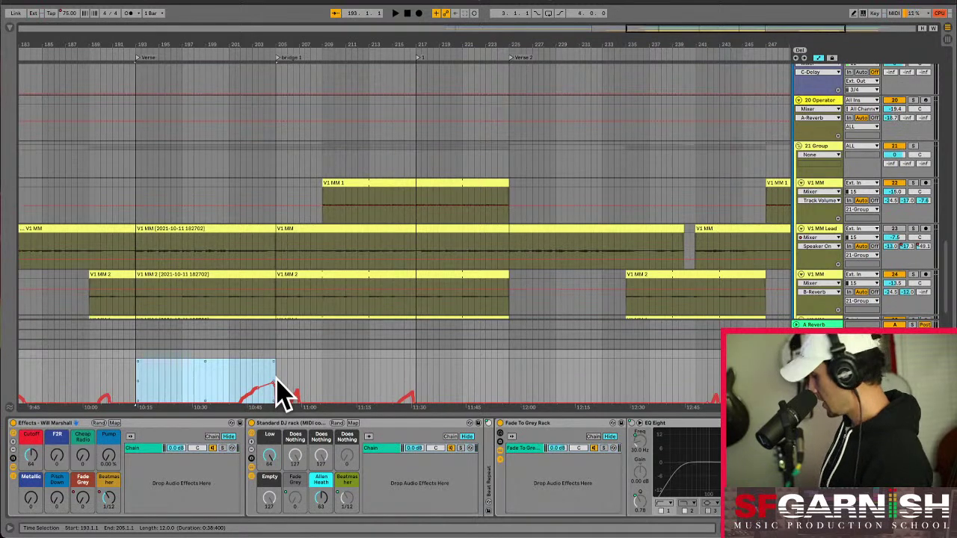
- Check the Beatmasher automation over the Verse section and return to the Fade Grey automation
{"action": "left_click", "coordinate": [85, 500]}
{"action": "left_click", "coordinate": [109, 508]}
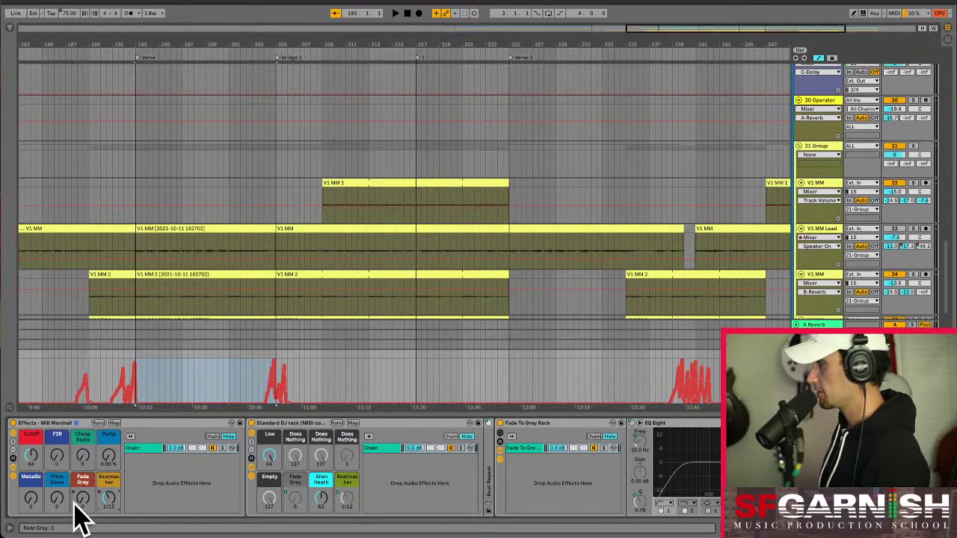
{"action": "left_click", "coordinate": [84, 499]}
- Undo the accidental edit and copy the Fade Grey automation between the Verse and bridge 1 locators
{"action": "left_click", "coordinate": [140, 393]}
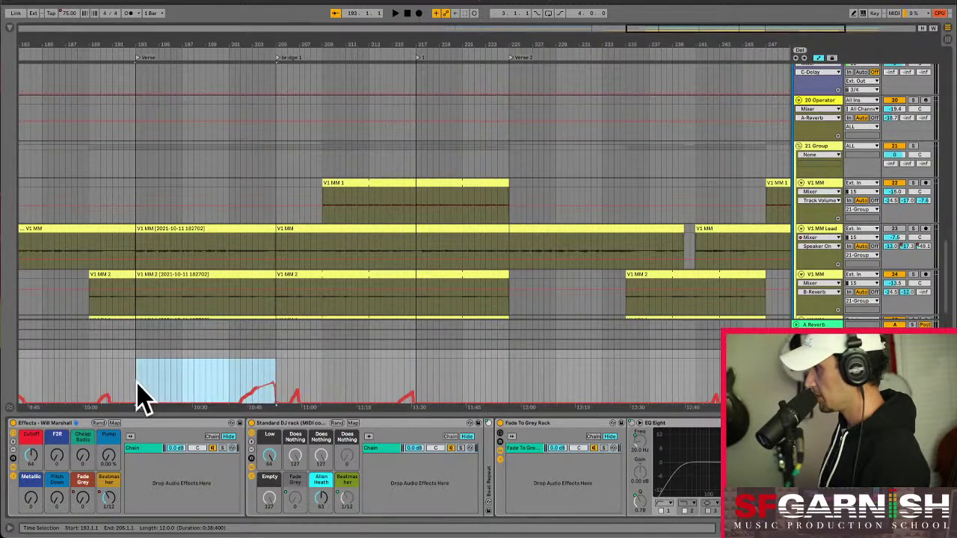
{"action": "left_click_drag", "start_coordinate": [136, 384], "coordinate": [244, 381]}
{"action": "key", "text": "super+z"}
{"action": "left_click", "coordinate": [140, 393]}
{"action": "left_click_drag", "start_coordinate": [250, 392], "coordinate": [278, 393]}
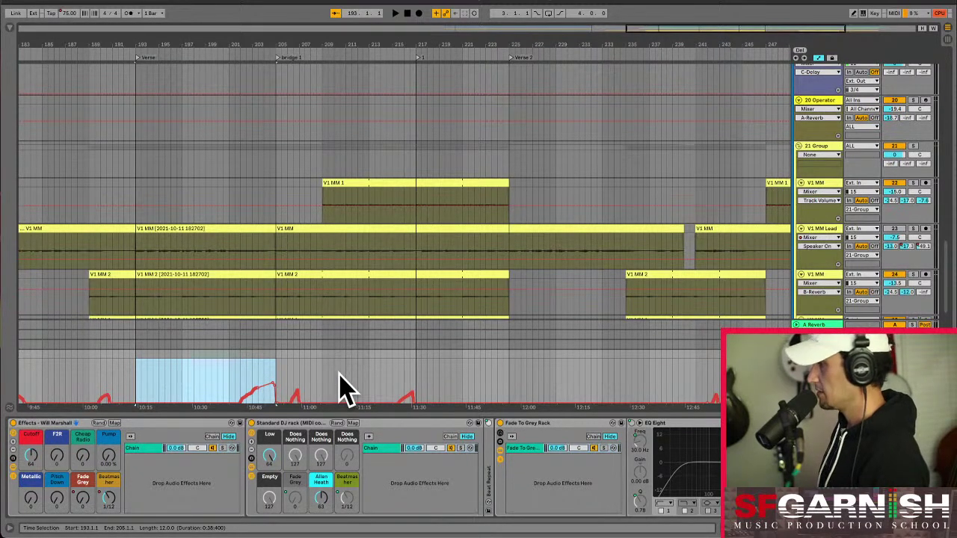
- Paste the copied automation into the Fade Grey envelope of the FX ALL clip in the Verse scene, starting at 1.1.1
{"action": "key", "text": "Tab"}
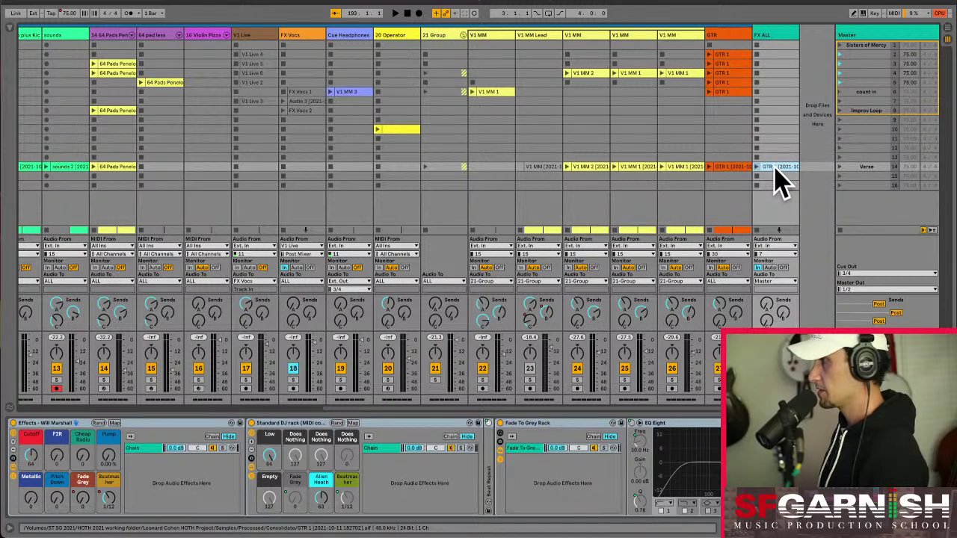
{"action": "key", "text": "shift+Tab"}
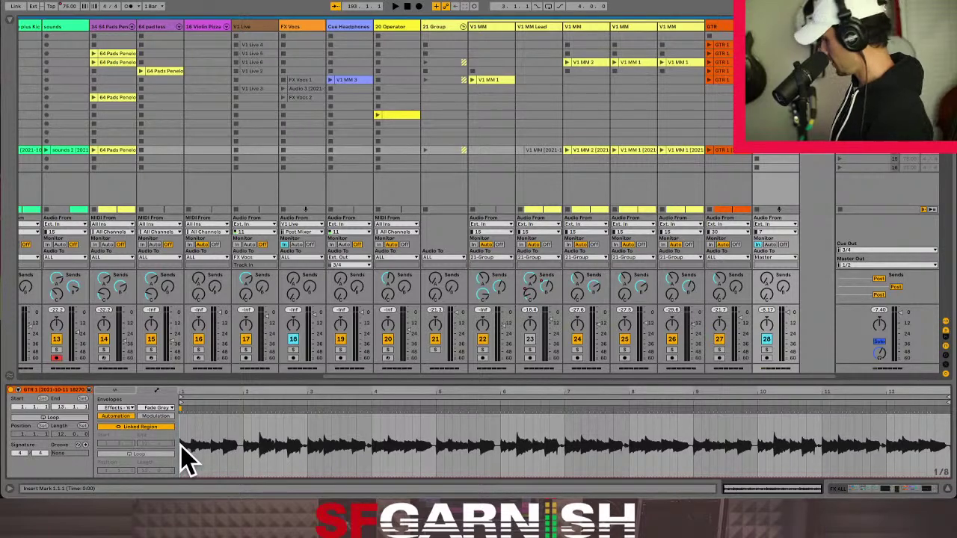
{"action": "key", "text": "super+v"}
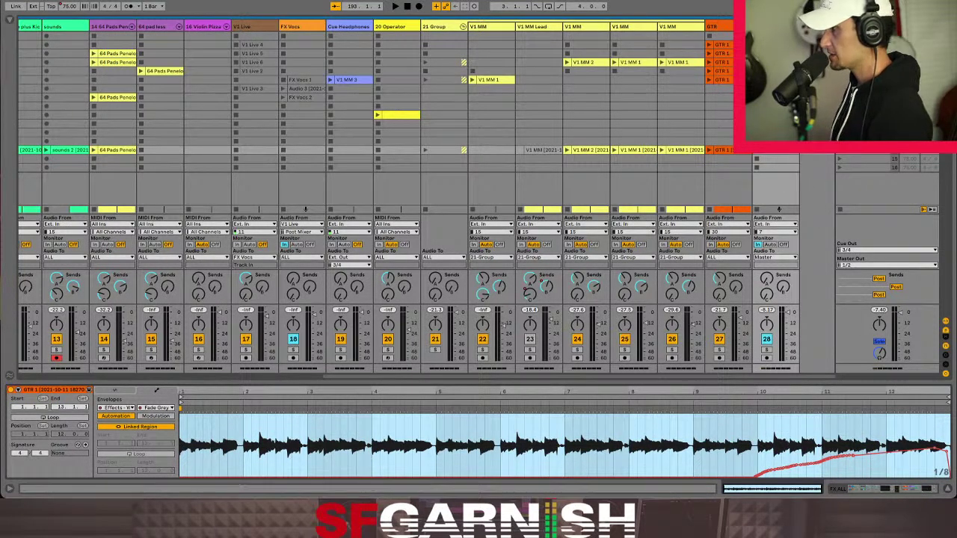
- Show the Master's Beatmasher automation over the Verse section in the Arrangement
{"action": "left_click", "coordinate": [863, 151]}
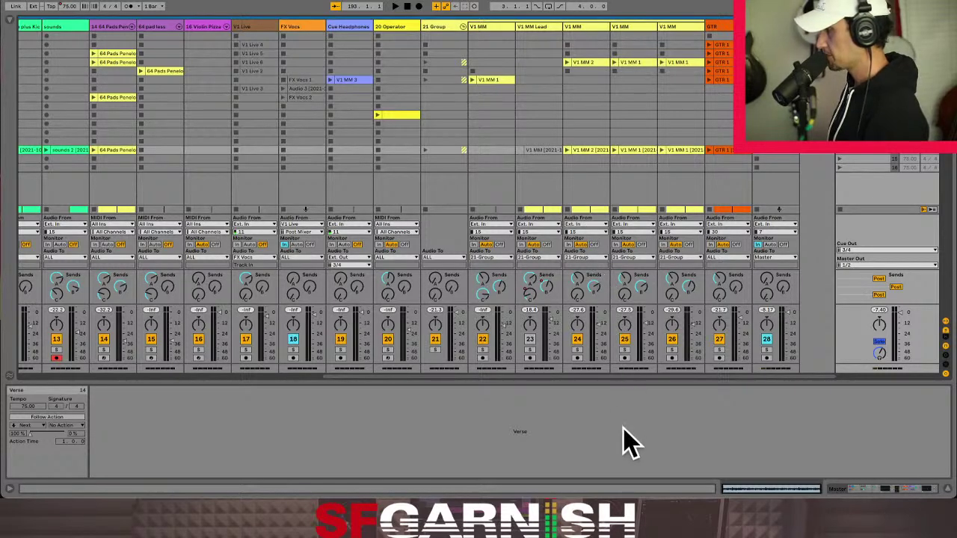
{"action": "key", "text": "Tab"}
{"action": "left_click", "coordinate": [208, 356]}
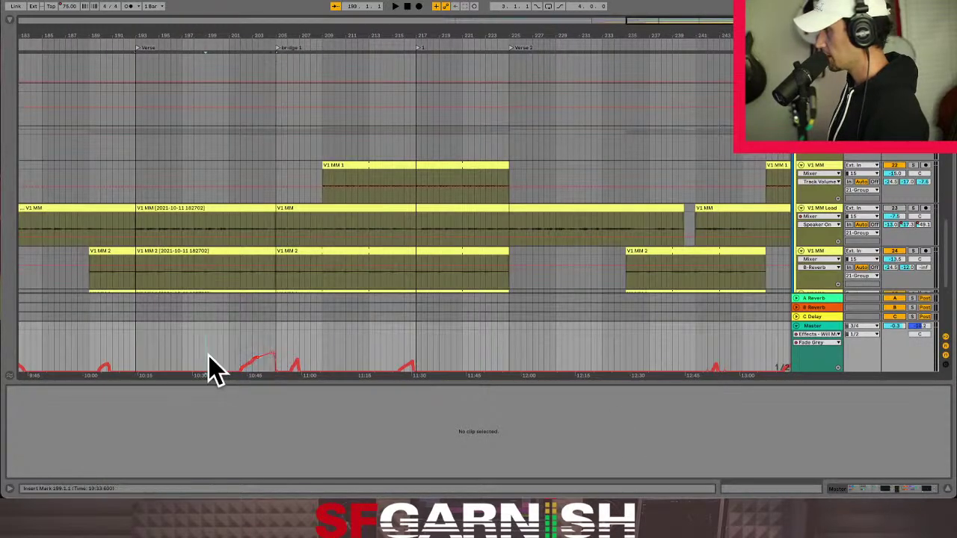
{"action": "left_click", "coordinate": [865, 487]}
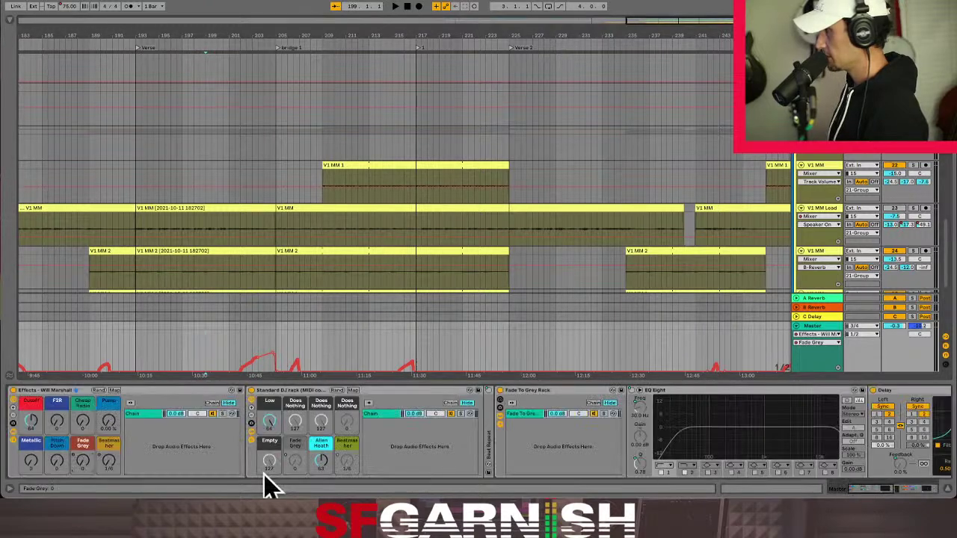
{"action": "left_click", "coordinate": [105, 460]}
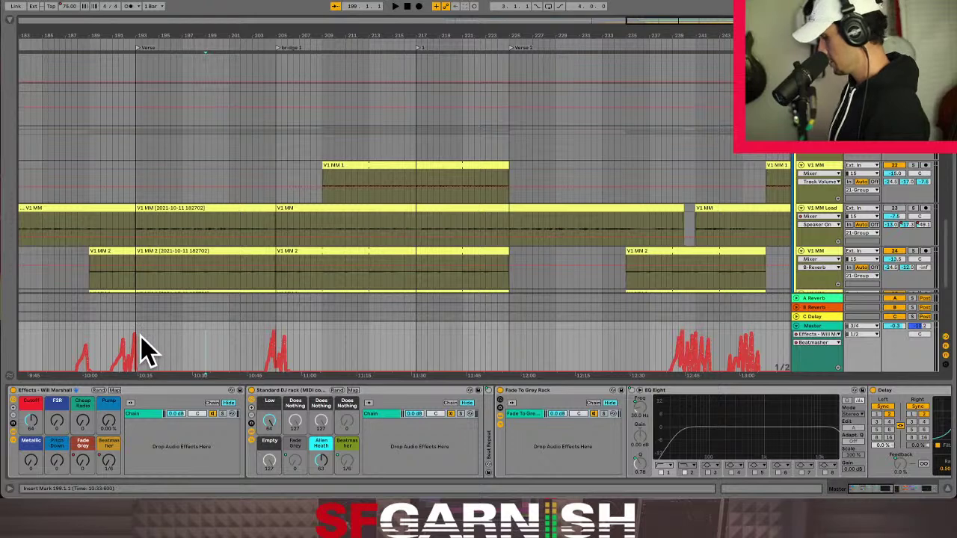
{"action": "key", "text": "plus"}
{"action": "key", "text": "plus"}
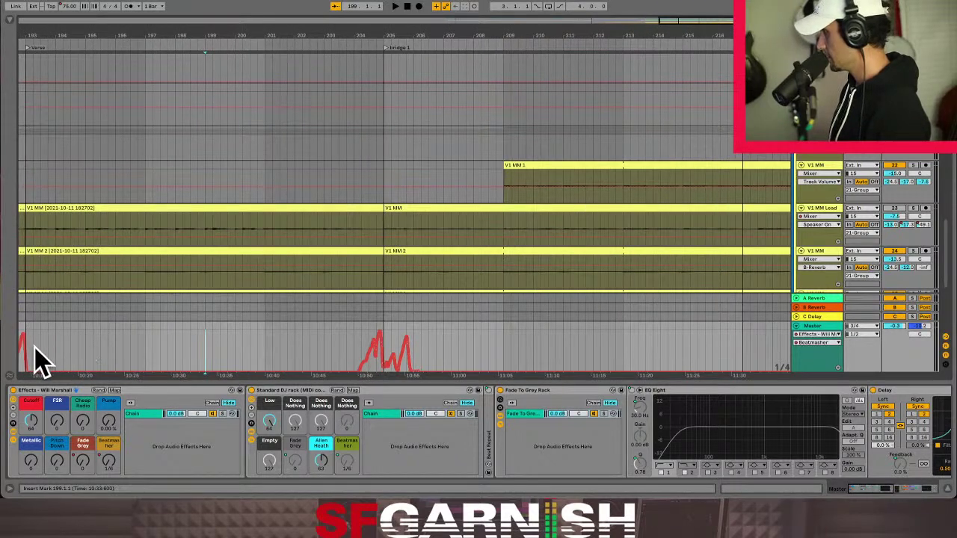
- Drop the Master's Beatmasher automation to its minimum at the Verse locator, bar 193
{"action": "left_click_drag", "start_coordinate": [32, 343], "coordinate": [35, 351]}
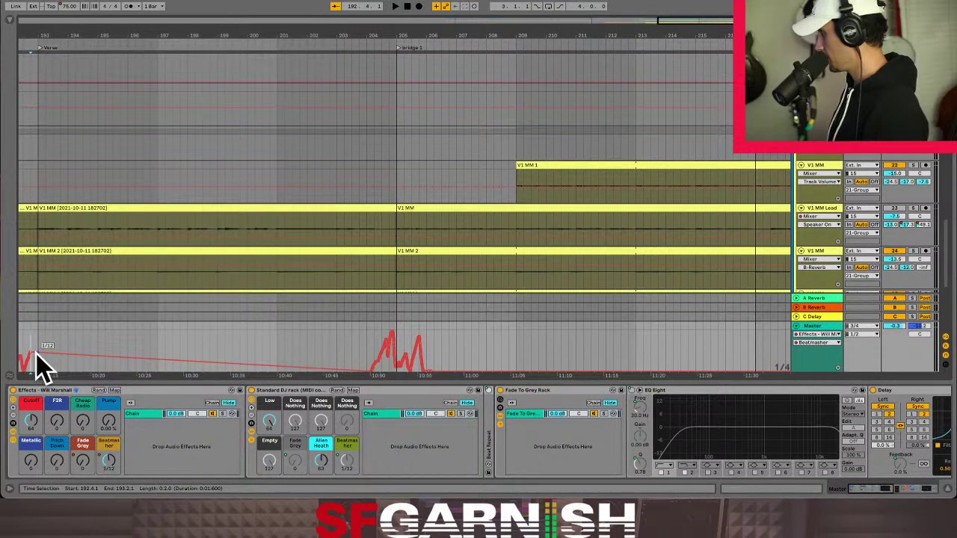
{"action": "left_click", "coordinate": [34, 351]}
{"action": "left_click_drag", "start_coordinate": [37, 354], "coordinate": [38, 372]}
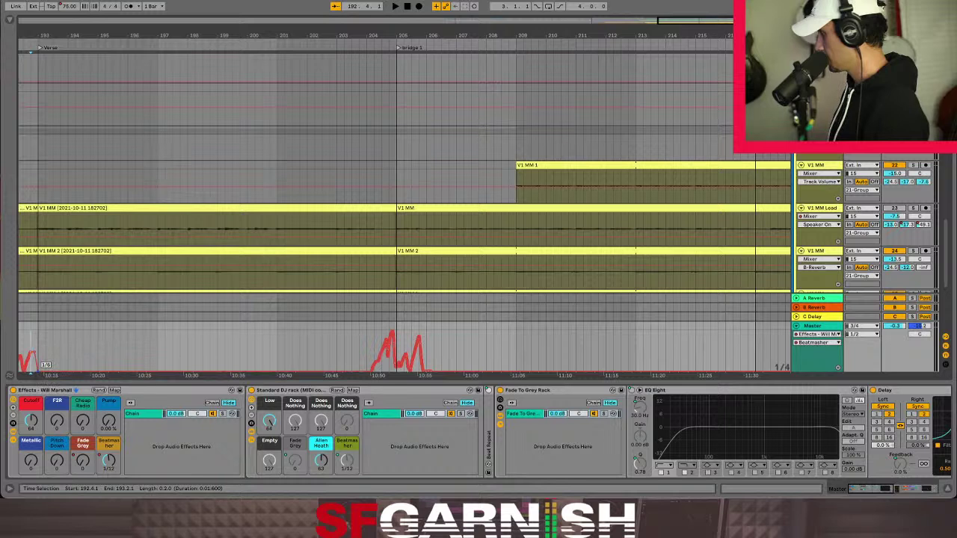
{"action": "left_click", "coordinate": [40, 342]}
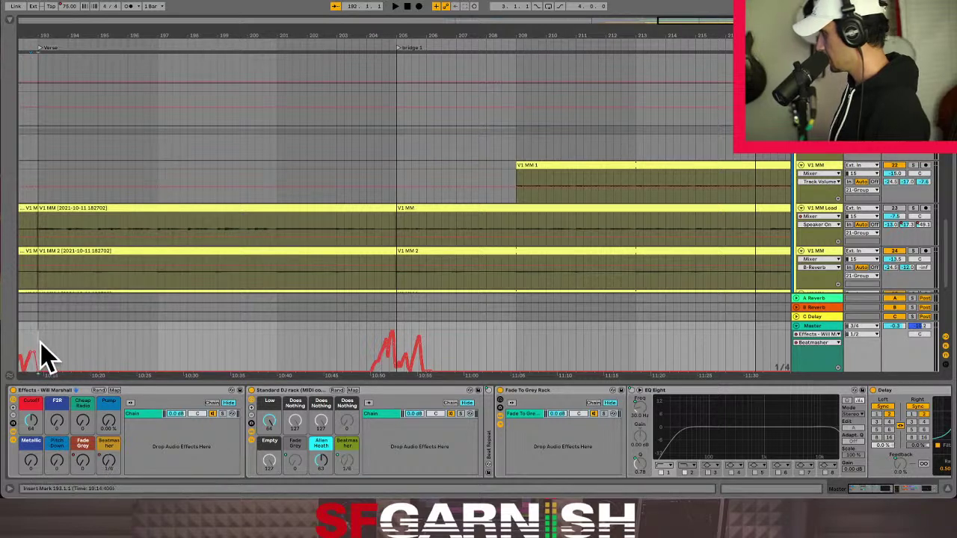
- Clean up the Beatmasher automation around the bridge 1 locator, between 204.4.4 and 205.1.2
{"action": "left_click", "coordinate": [398, 349]}
{"action": "key", "text": "plus"}
{"action": "key", "text": "plus"}
{"action": "key", "text": "plus"}
{"action": "key", "text": "plus"}
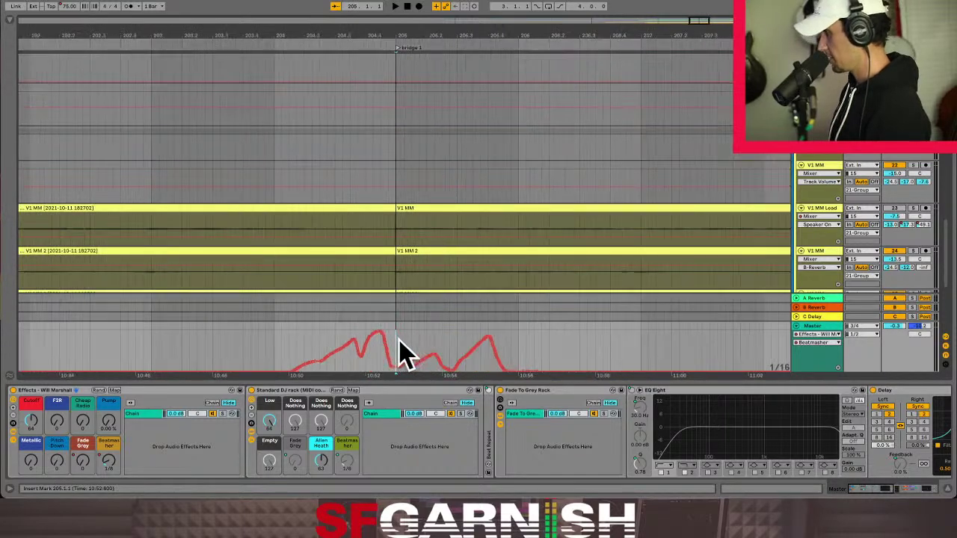
{"action": "left_click_drag", "start_coordinate": [392, 349], "coordinate": [400, 370]}
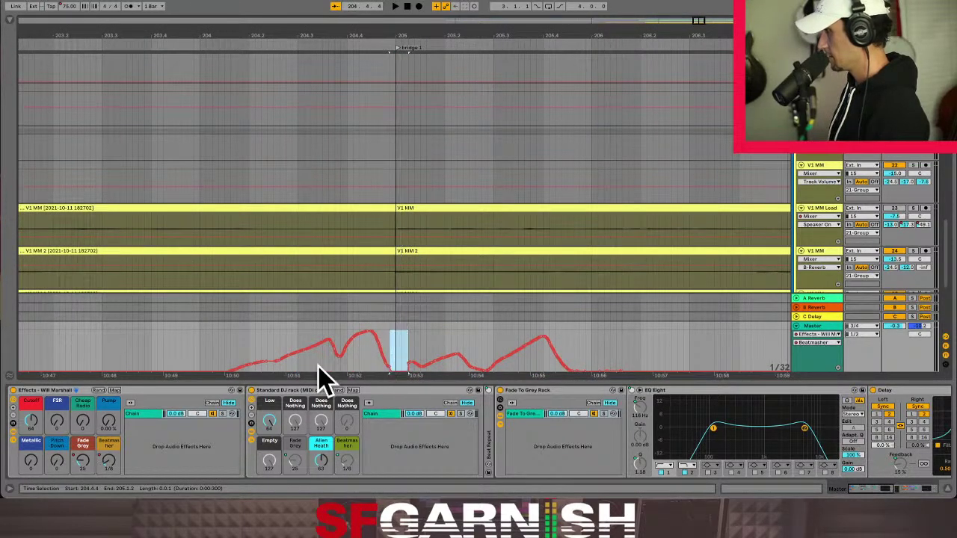
- Select and copy the Master's Beatmasher automation between the Verse and bridge 1 locators, from bar 193 to bar 205
{"action": "left_click", "coordinate": [357, 374]}
{"action": "key", "text": "minus"}
{"action": "key", "text": "minus"}
{"action": "key", "text": "minus"}
{"action": "key", "text": "minus"}
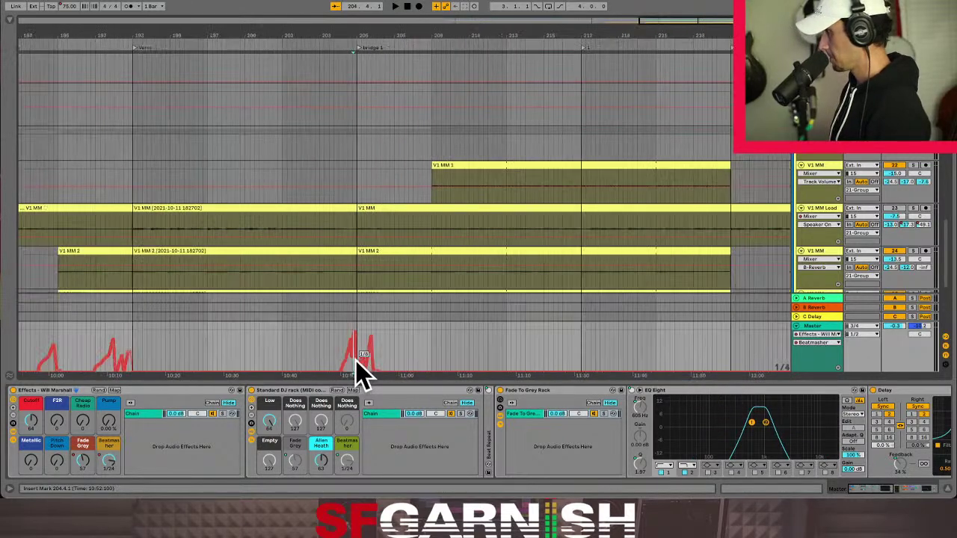
{"action": "left_click", "coordinate": [133, 350]}
{"action": "left_click_drag", "start_coordinate": [134, 345], "coordinate": [358, 347]}
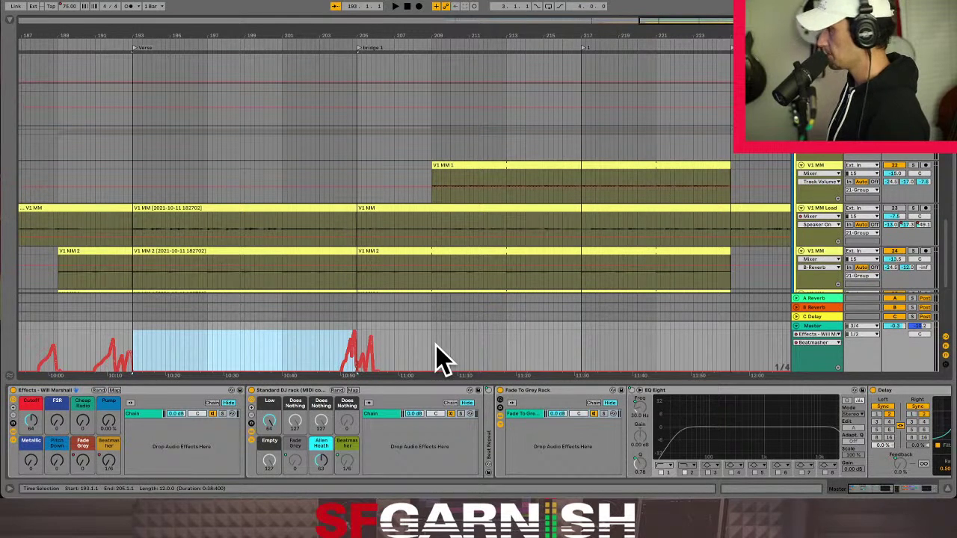
- Paste the copied automation into the Beatmasher envelope of the FX ALL clip in the Verse scene, starting at 1.1.1
{"action": "key", "text": "Tab"}
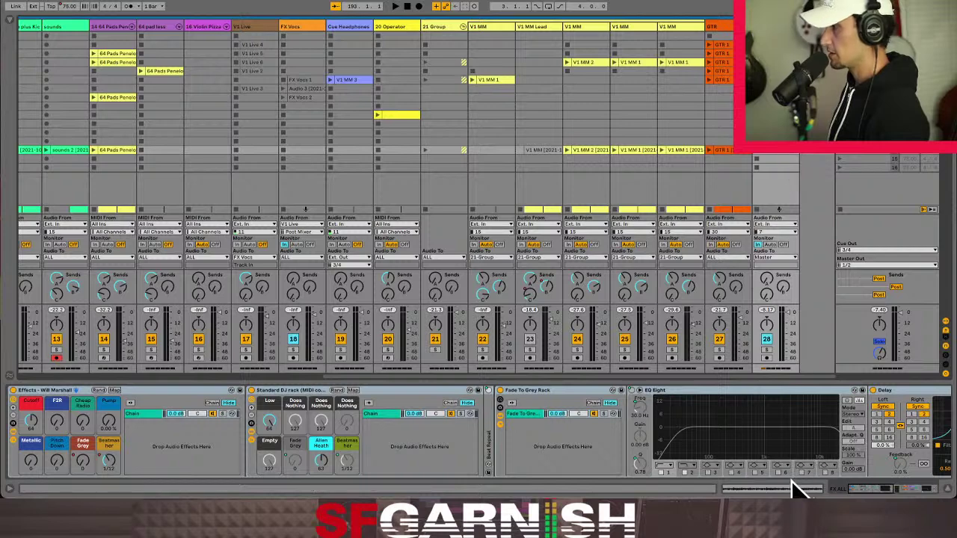
{"action": "key", "text": "shift+Tab"}
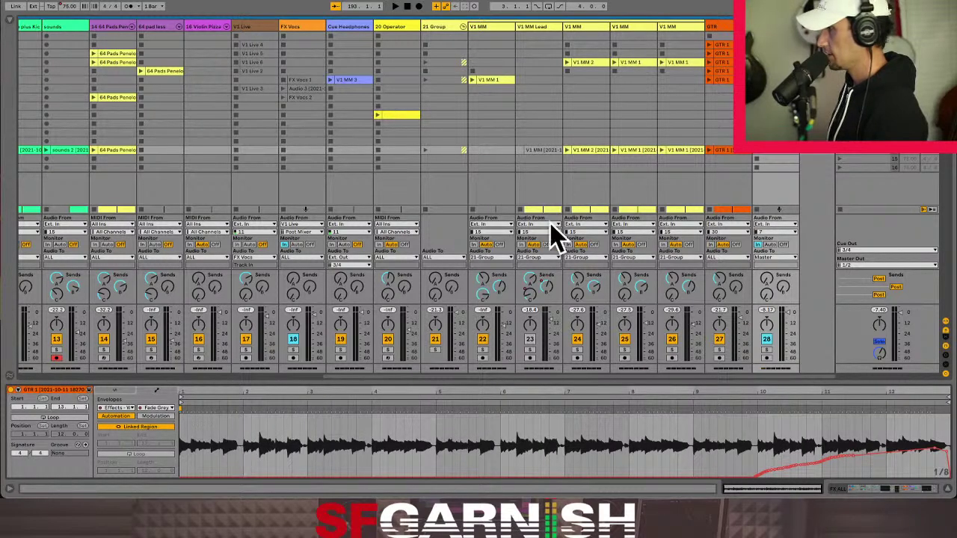
{"action": "left_click", "coordinate": [861, 490]}
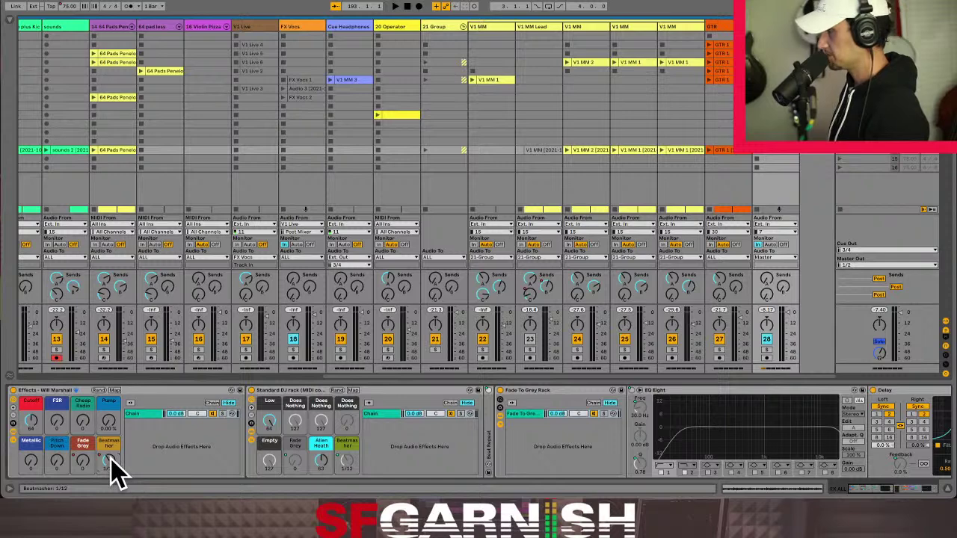
{"action": "left_click", "coordinate": [778, 490]}
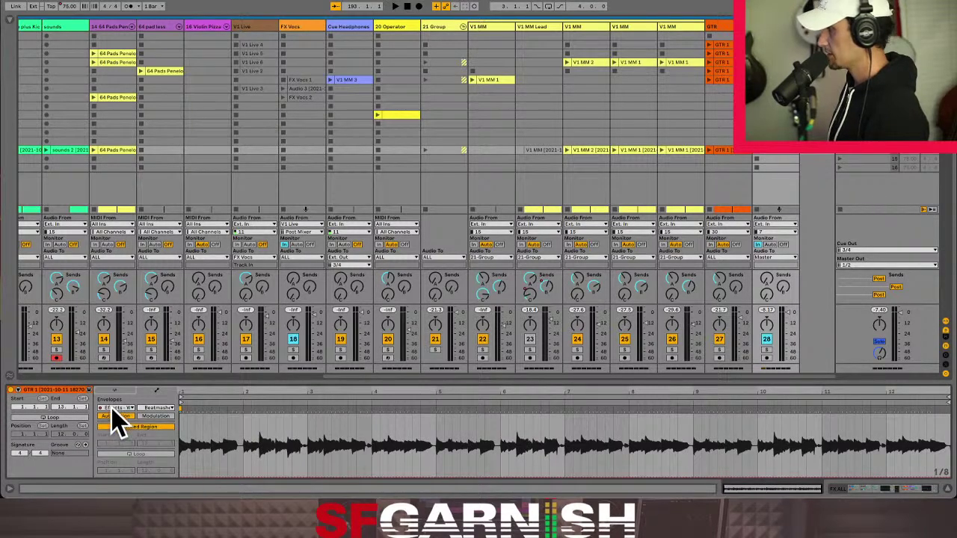
{"action": "left_click", "coordinate": [157, 408]}
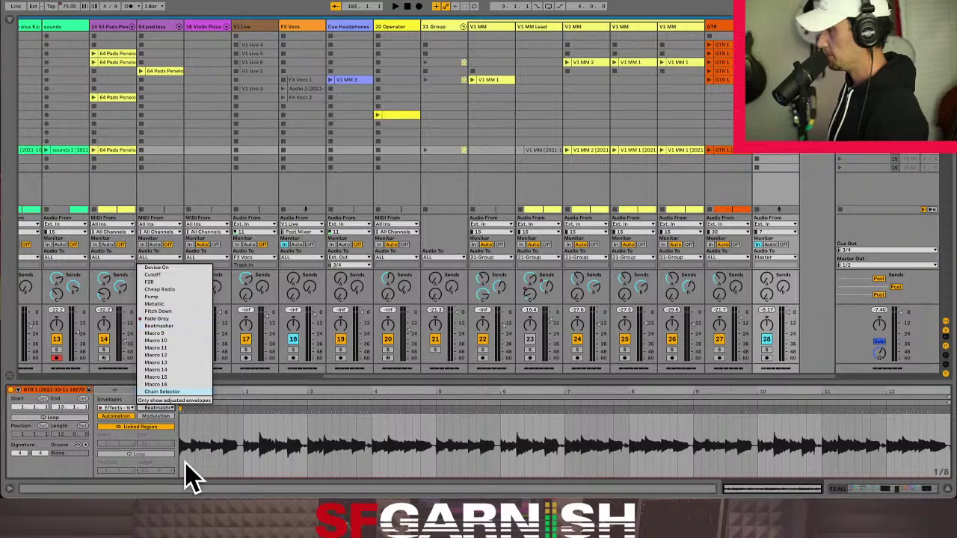
{"action": "left_click", "coordinate": [179, 433]}
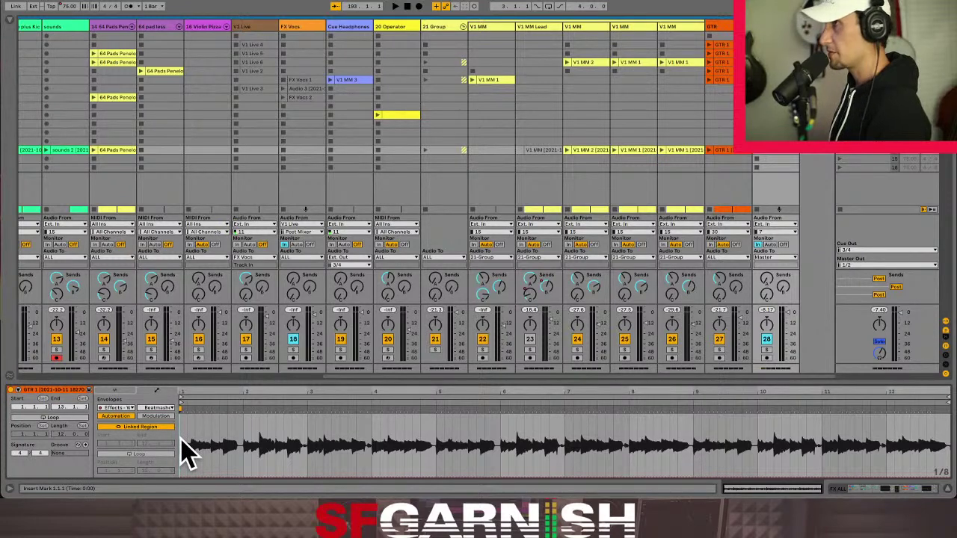
{"action": "key", "text": "ctrl+a"}
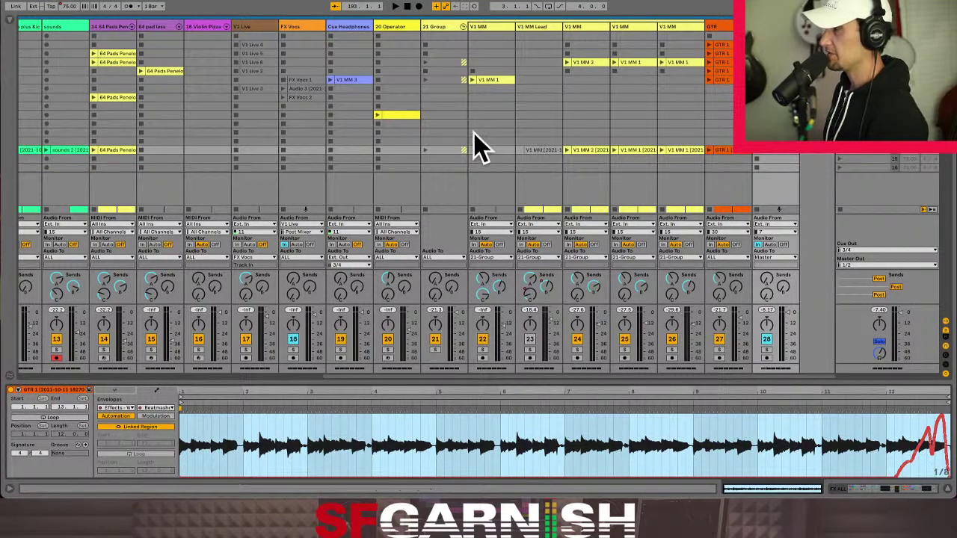
- Rename the 21 Group track to VOCS ALL
{"action": "left_click", "coordinate": [447, 30]}
{"action": "key", "text": "ctrl+r"}
{"action": "type", "text": "V"}
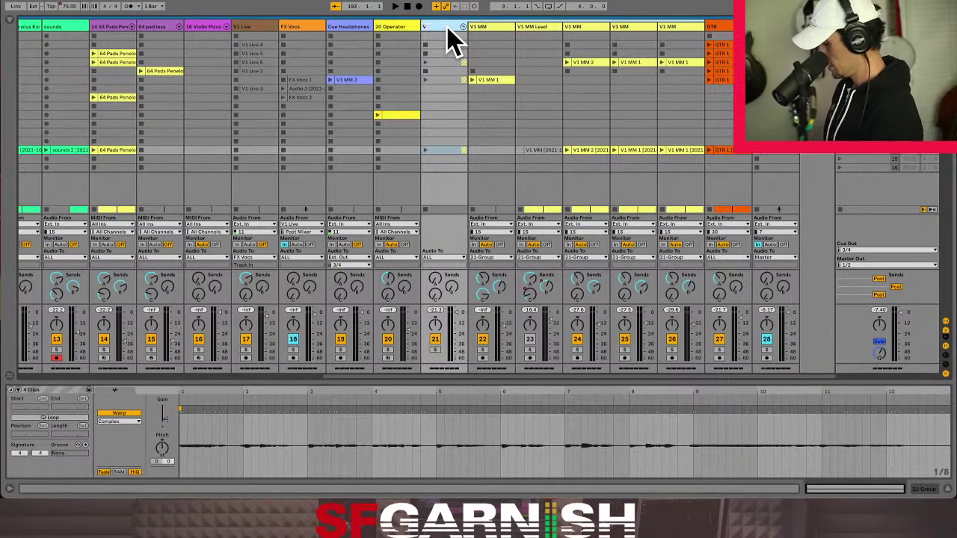
{"action": "type", "text": "OCS ALL"}
{"action": "key", "text": "Return"}
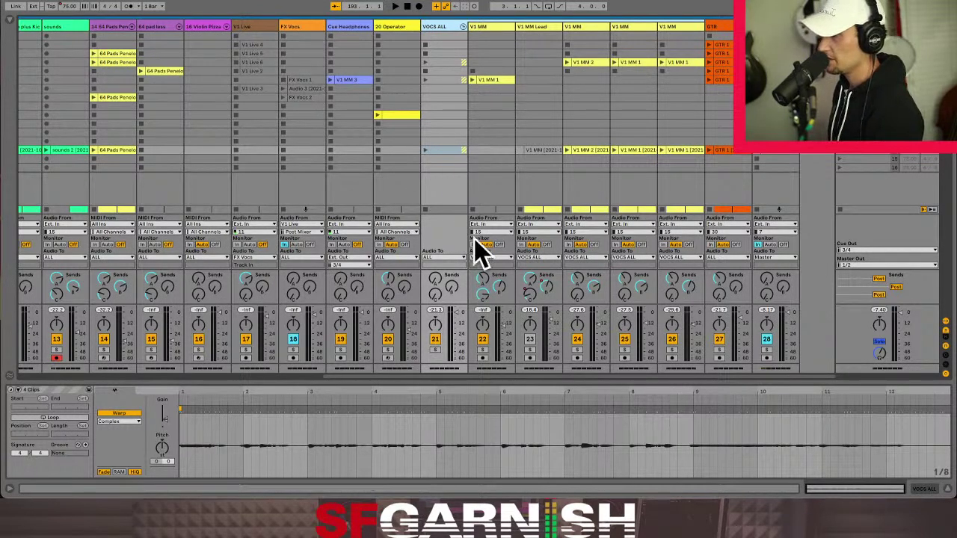
- Look over the output routing choices of the VOCS ALL group and return to the FX ALL clip in the Verse scene
{"action": "left_click", "coordinate": [455, 260]}
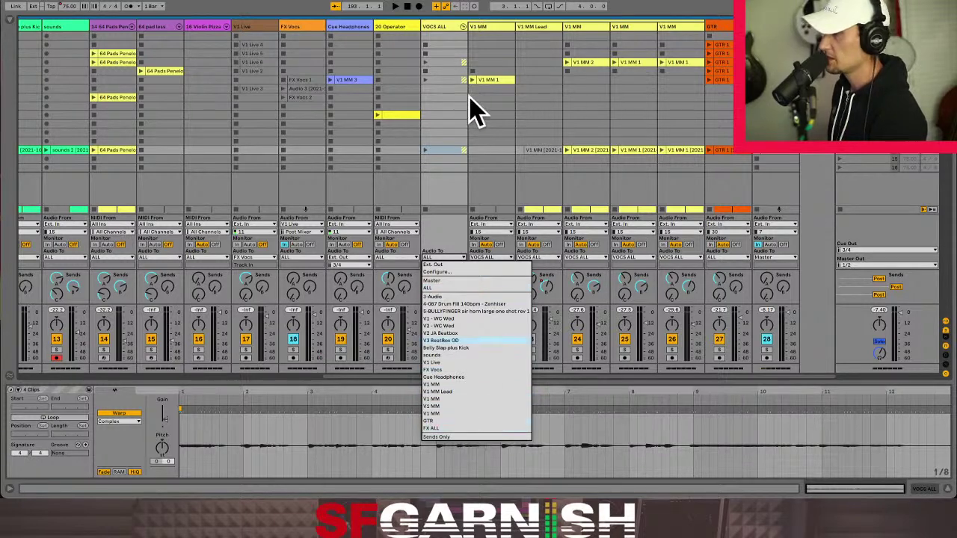
{"action": "left_click", "coordinate": [448, 188]}
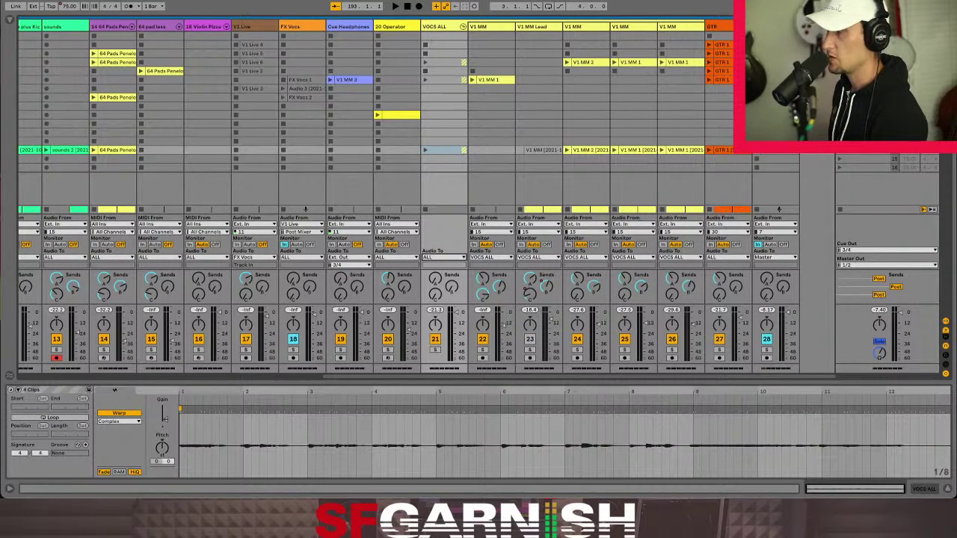
{"action": "key", "text": "Right"}
{"action": "key", "text": "Right"}
{"action": "key", "text": "Right"}
{"action": "key", "text": "Right"}
{"action": "key", "text": "Right"}
{"action": "key", "text": "Right"}
{"action": "key", "text": "Right"}
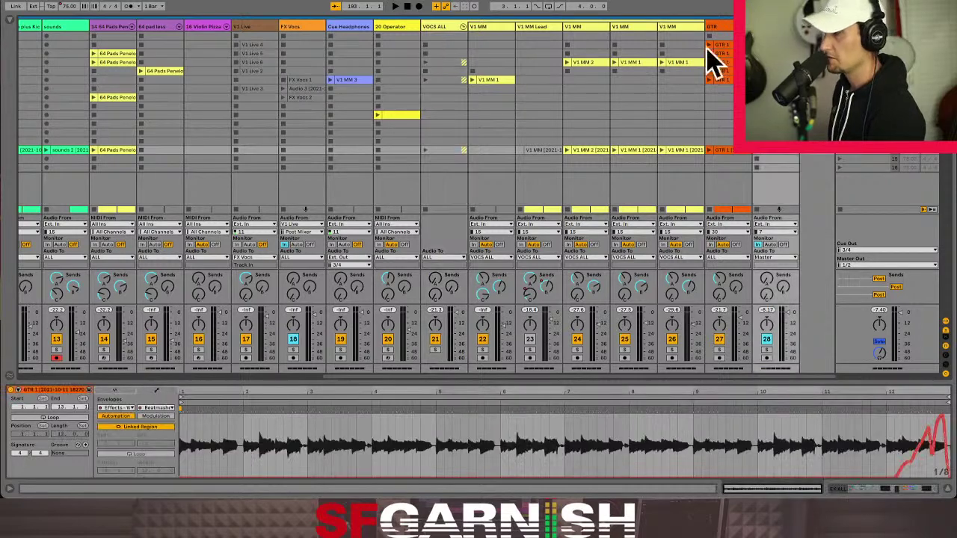
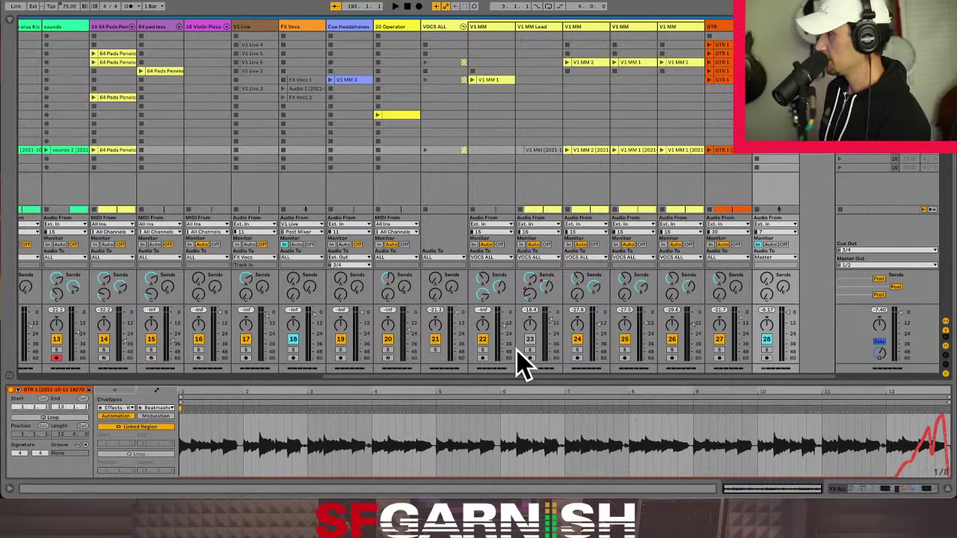
- Set the V1 MM Lead track's external input channel to 11
{"action": "left_click", "coordinate": [540, 231]}
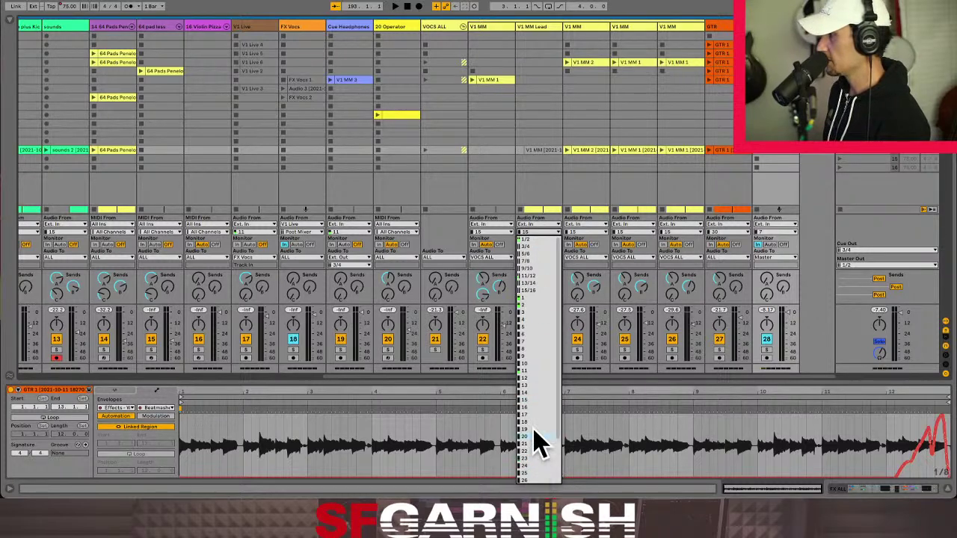
{"action": "left_click", "coordinate": [531, 370]}
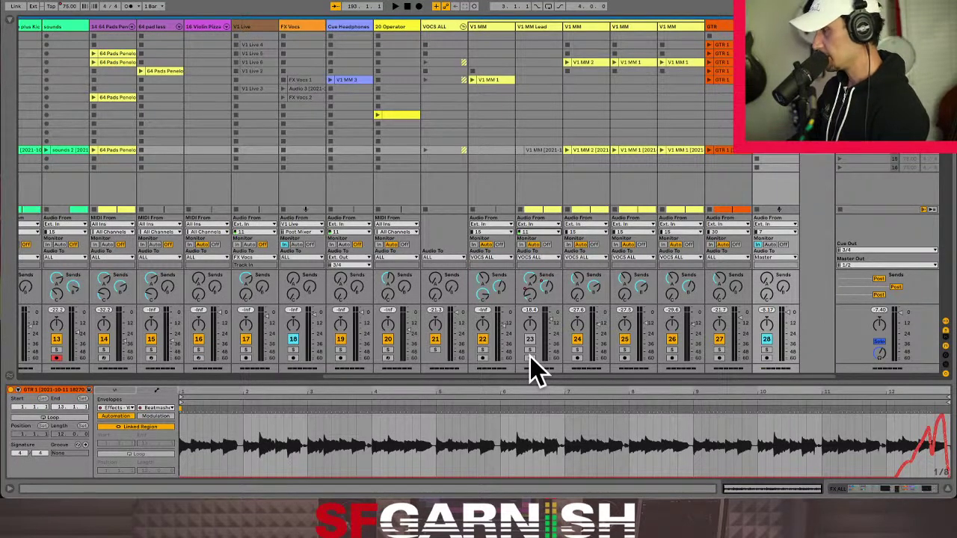
- Arm the V1 MM Lead track for recording and activate it
{"action": "left_click", "coordinate": [530, 358]}
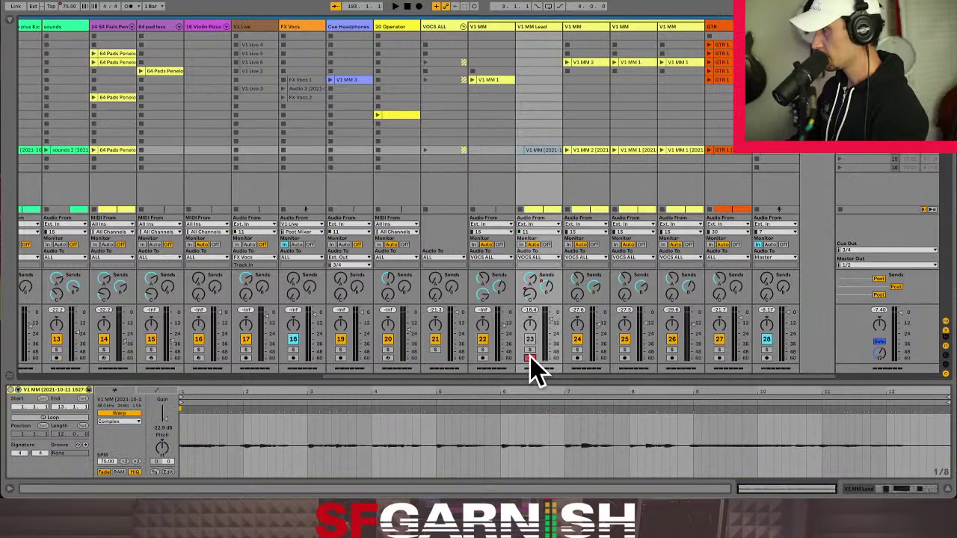
{"action": "left_click", "coordinate": [530, 341]}
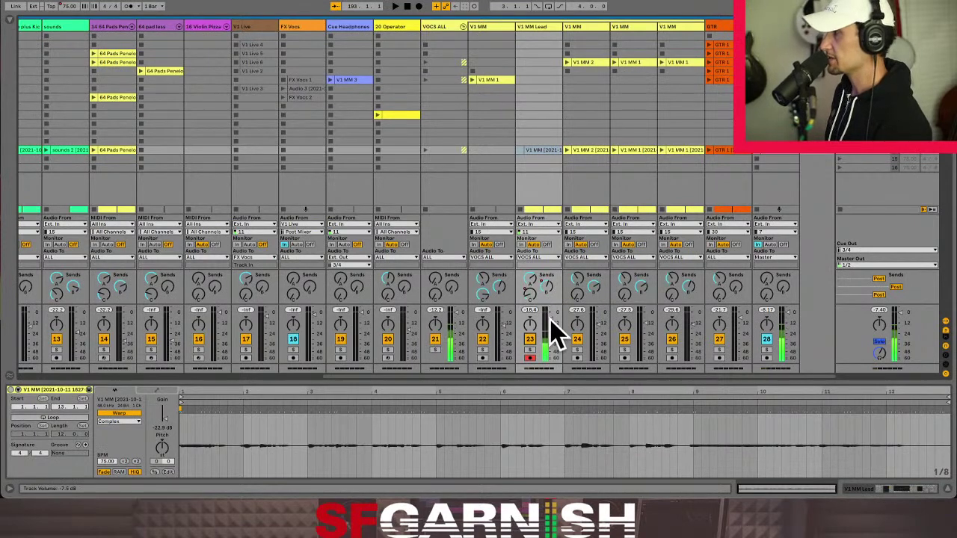
- Override the send automation on the V1 MM Lead track by turning the sends down, and re-enable the automation
{"action": "mouse_move", "coordinate": [530, 280]}
{"action": "left_mouse_down"}
{"action": "mouse_move", "coordinate": [547, 301]}
{"action": "mouse_move", "coordinate": [530, 297]}
{"action": "left_mouse_up"}
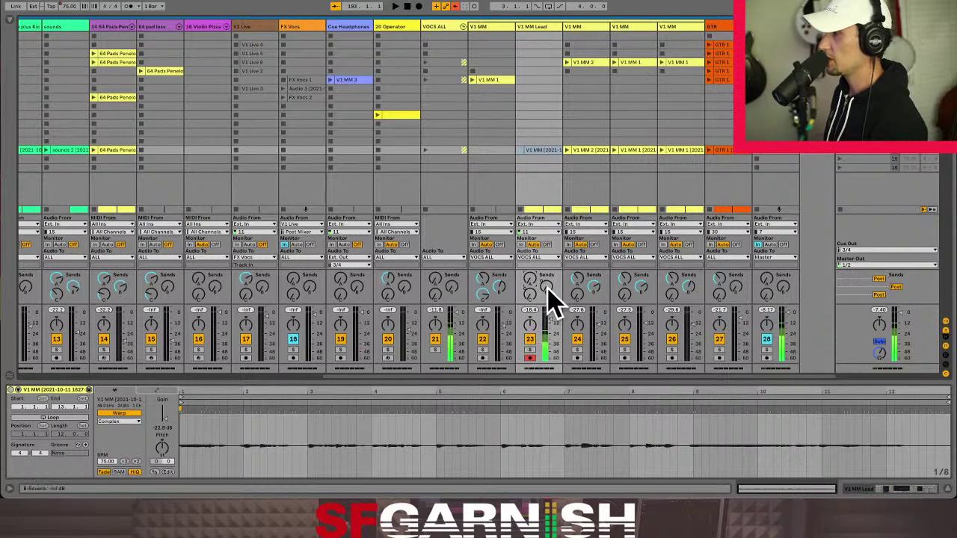
{"action": "right_click", "coordinate": [548, 291]}
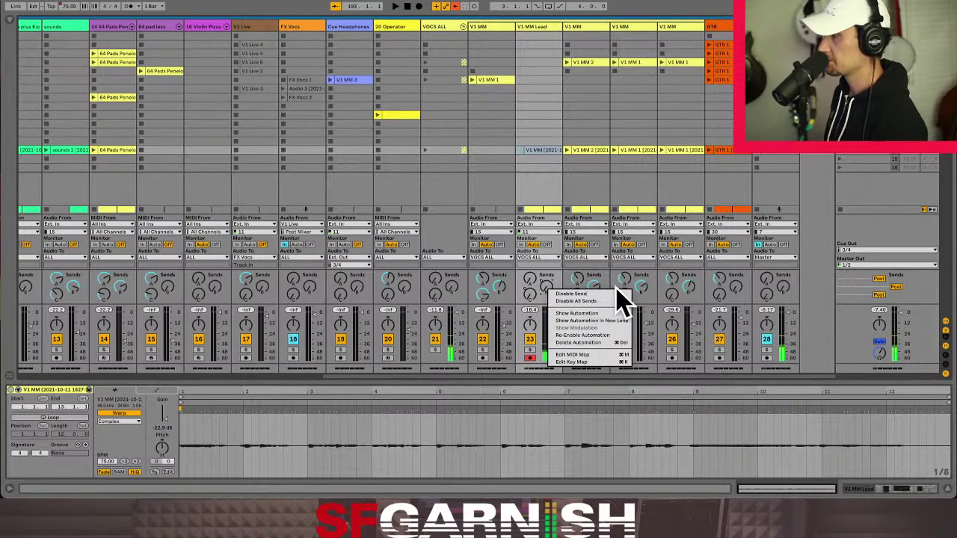
{"action": "left_click", "coordinate": [610, 336]}
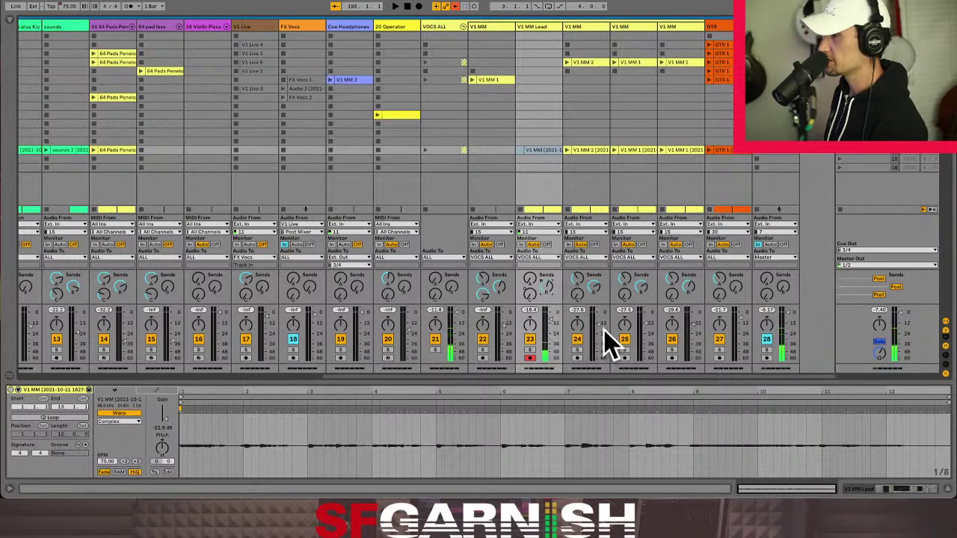
{"action": "right_click", "coordinate": [534, 303]}
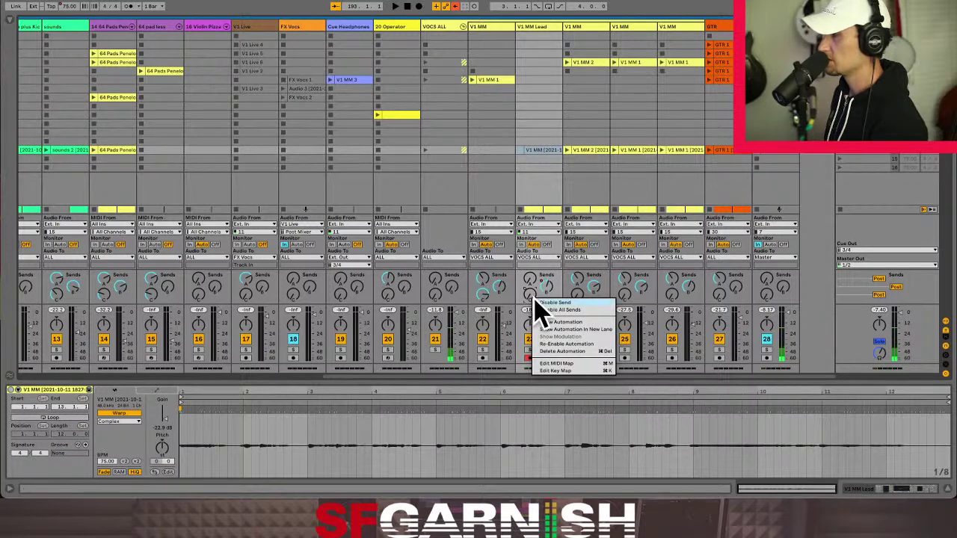
{"action": "left_click", "coordinate": [570, 343]}
{"action": "mouse_move", "coordinate": [529, 285]}
{"action": "left_mouse_down"}
{"action": "mouse_move", "coordinate": [528, 265]}
{"action": "mouse_move", "coordinate": [532, 292]}
{"action": "left_mouse_up"}
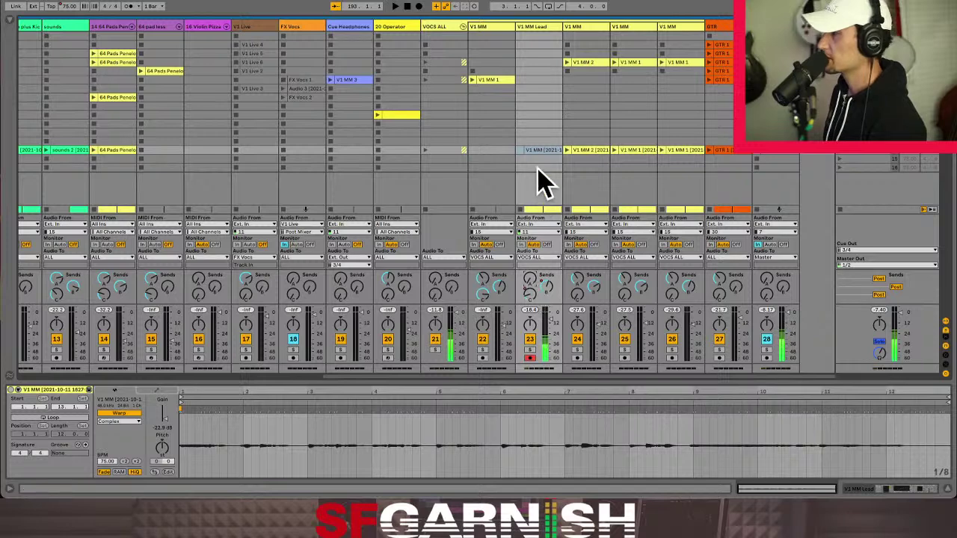
- Launch the Verse scene and turn down the sends on the V1 MM Lead track
{"action": "left_click", "coordinate": [840, 159]}
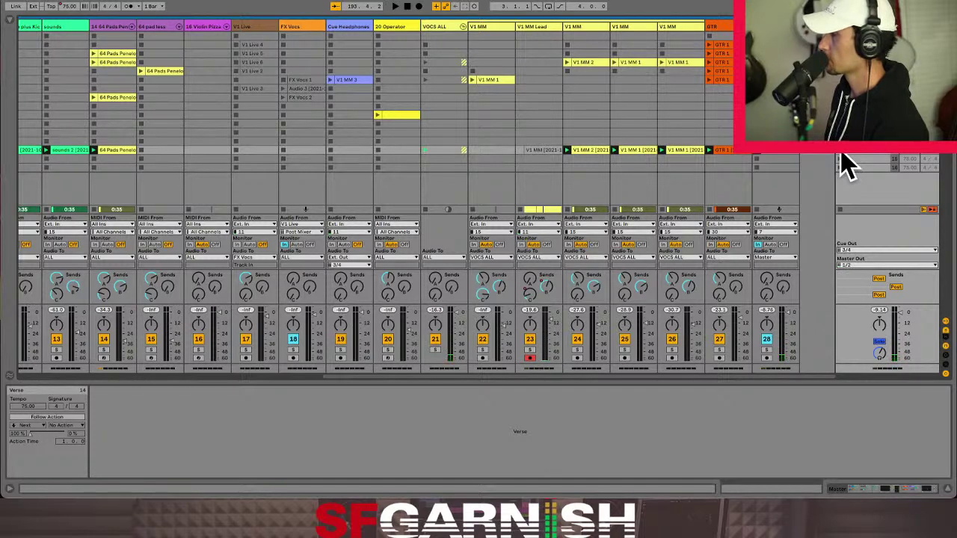
{"action": "left_click", "coordinate": [538, 150]}
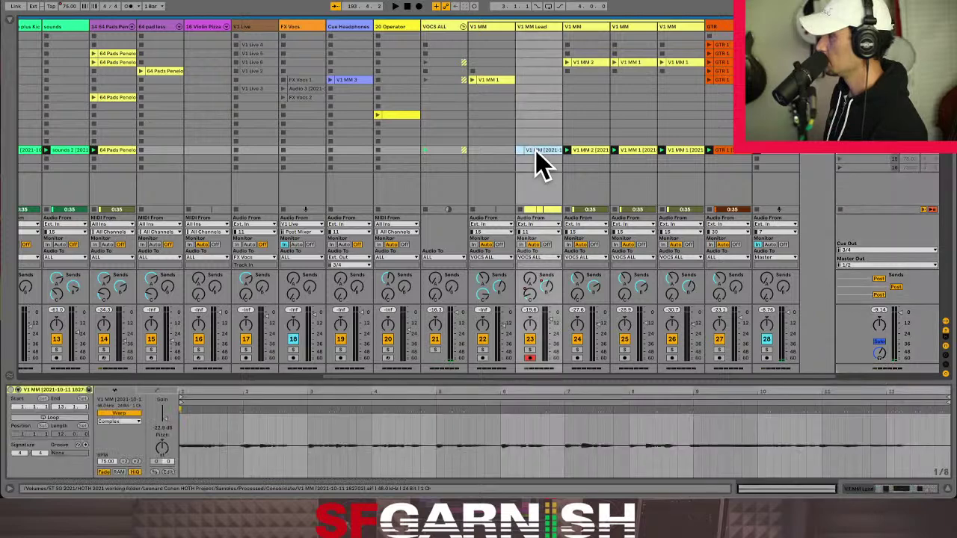
{"action": "left_click_drag", "start_coordinate": [549, 289], "coordinate": [554, 338]}
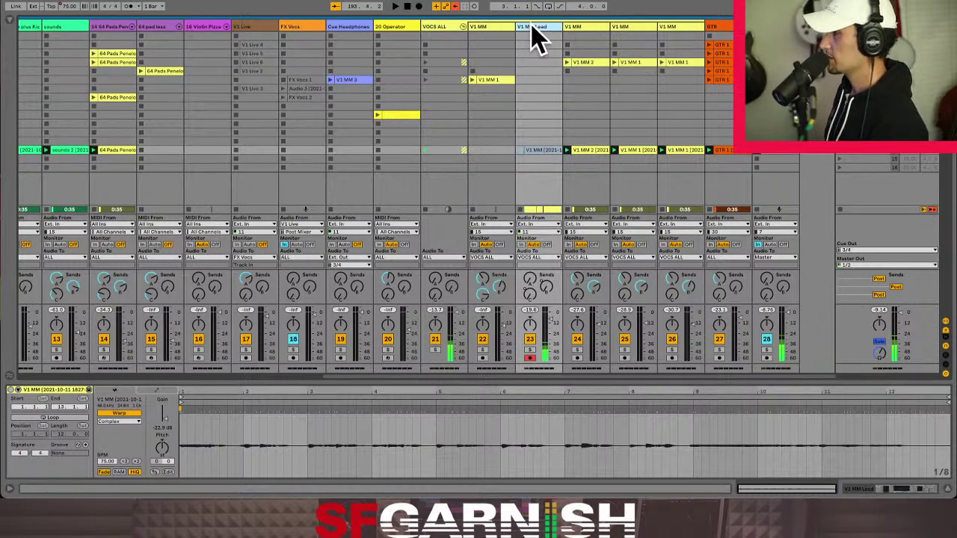
- Duplicate the V1 MM Lead track and delete the Verse clip from the duplicate
{"action": "key", "text": "ctrl+d"}
{"action": "left_click_drag", "start_coordinate": [584, 132], "coordinate": [588, 166]}
{"action": "key", "text": "Delete"}
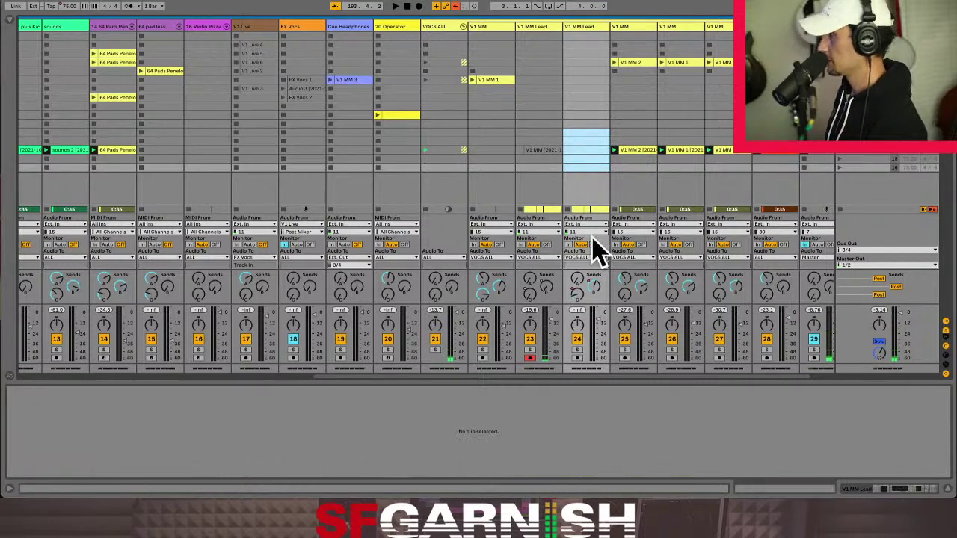
- Arm the duplicate lead track in place of the original and launch the Verse scene
{"action": "left_click", "coordinate": [578, 358]}
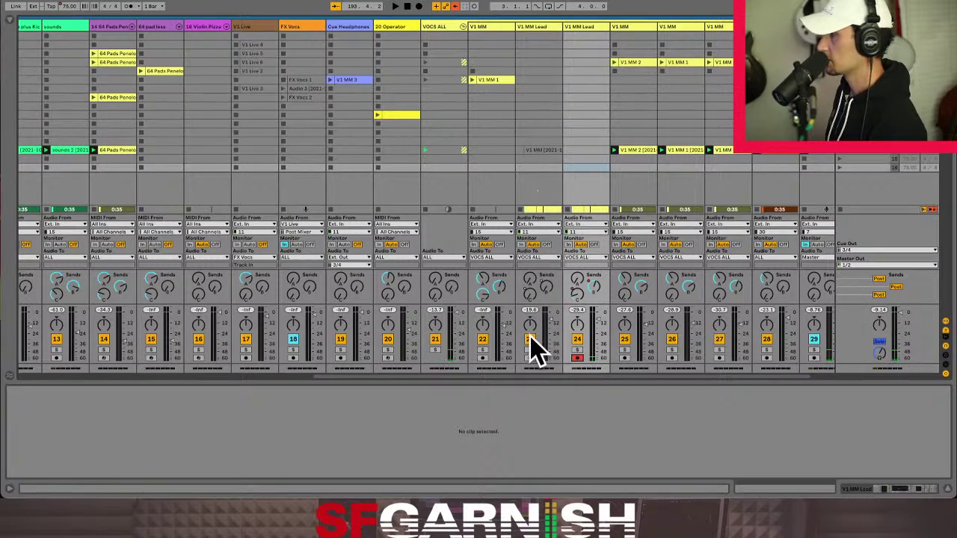
{"action": "left_click", "coordinate": [844, 162]}
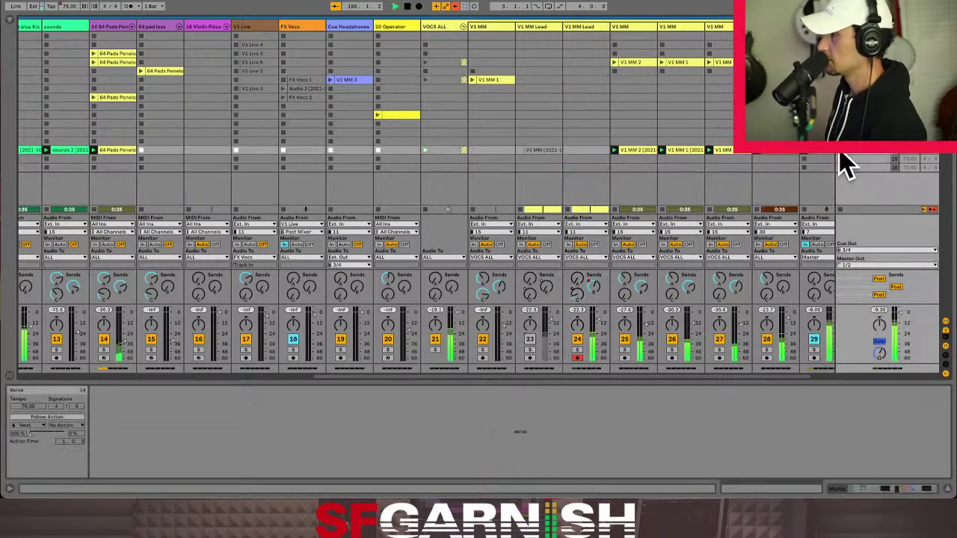
- In the Arrangement View, loop an empty section before the song, starting at bar 5 and 68 bars long
{"action": "key", "text": "Tab"}
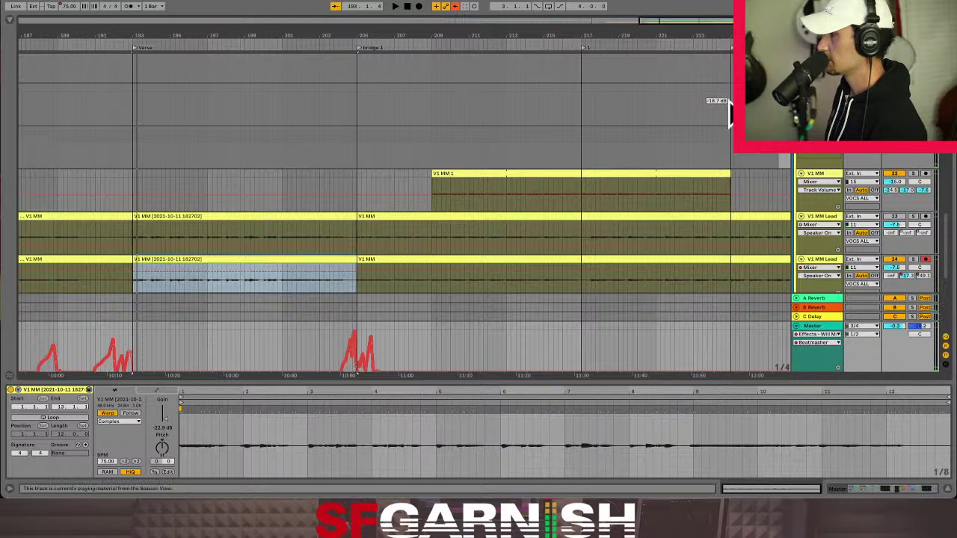
{"action": "left_click", "coordinate": [729, 127]}
{"action": "key", "text": "minus"}
{"action": "key", "text": "minus"}
{"action": "key", "text": "minus"}
{"action": "key", "text": "minus"}
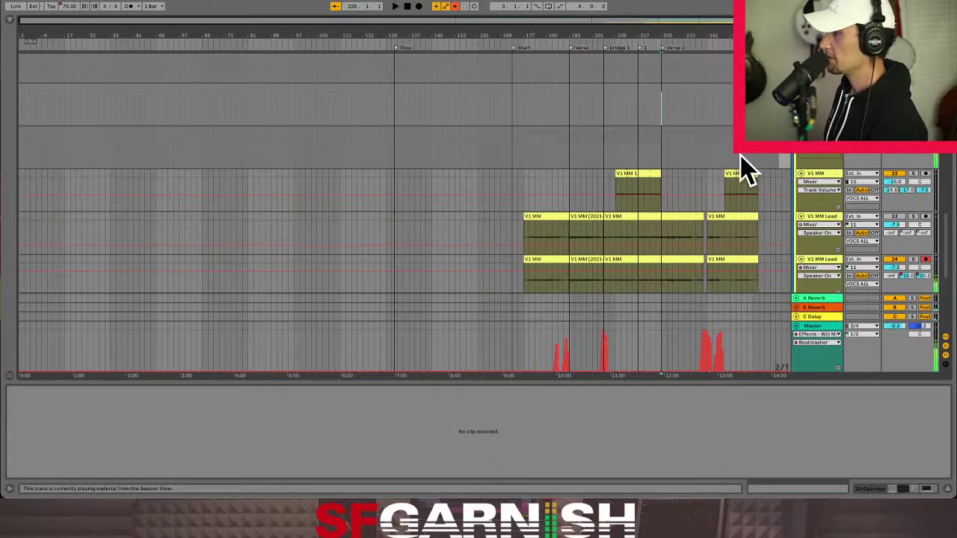
{"action": "left_click", "coordinate": [744, 160]}
{"action": "left_click", "coordinate": [775, 172]}
{"action": "left_click", "coordinate": [410, 174]}
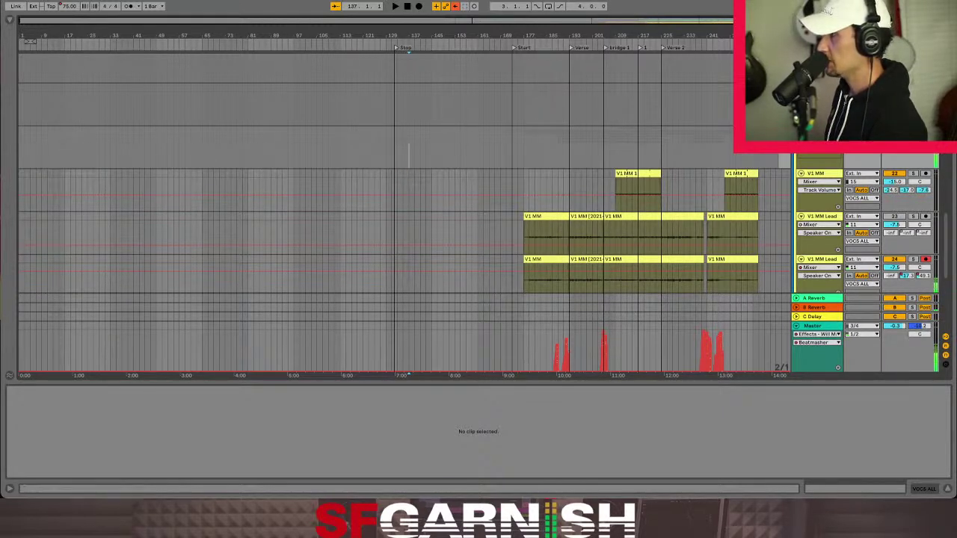
{"action": "scroll", "coordinate": [404, 213], "scroll_direction": "up", "scroll_amount": 1}
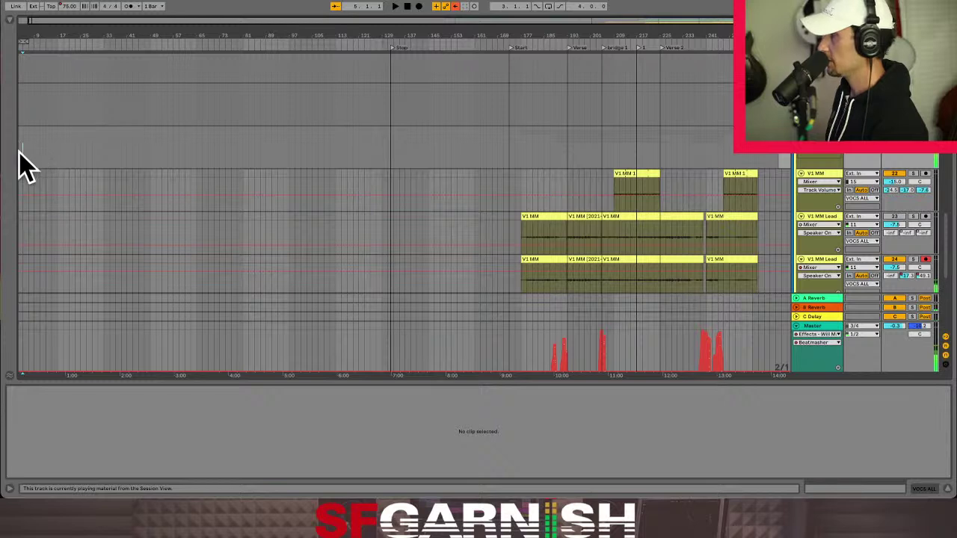
{"action": "left_click_drag", "start_coordinate": [24, 165], "coordinate": [218, 166]}
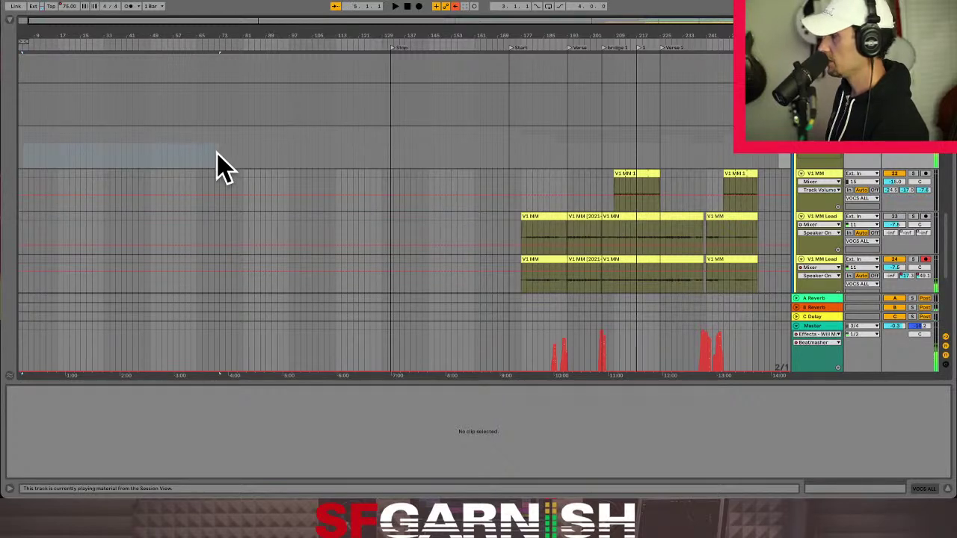
{"action": "key", "text": "ctrl+l"}
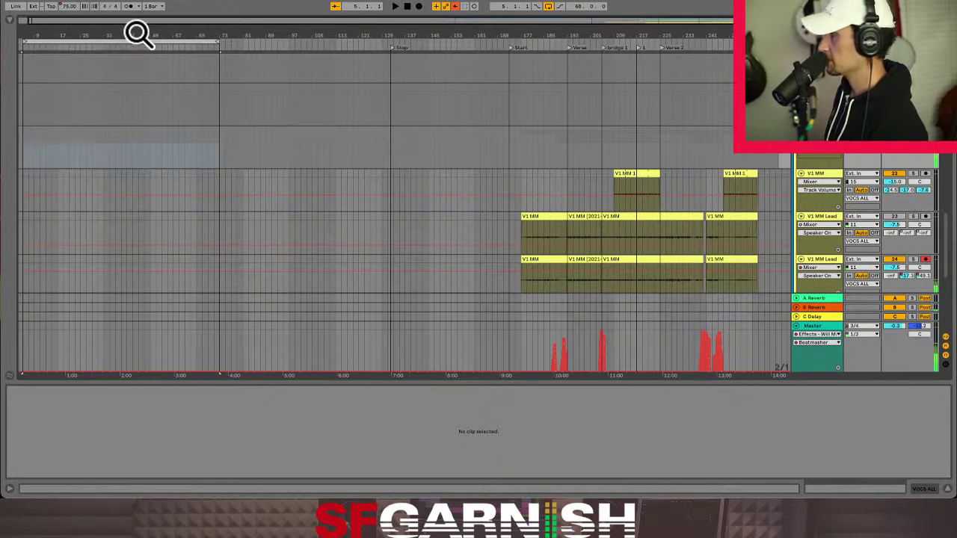
- Move the arrangement loop's start to bar 9, shorten it to 8 bars and play from there
{"action": "left_click", "coordinate": [101, 42]}
{"action": "left_click_drag", "start_coordinate": [101, 43], "coordinate": [112, 42]}
{"action": "left_click_drag", "start_coordinate": [222, 43], "coordinate": [57, 46]}
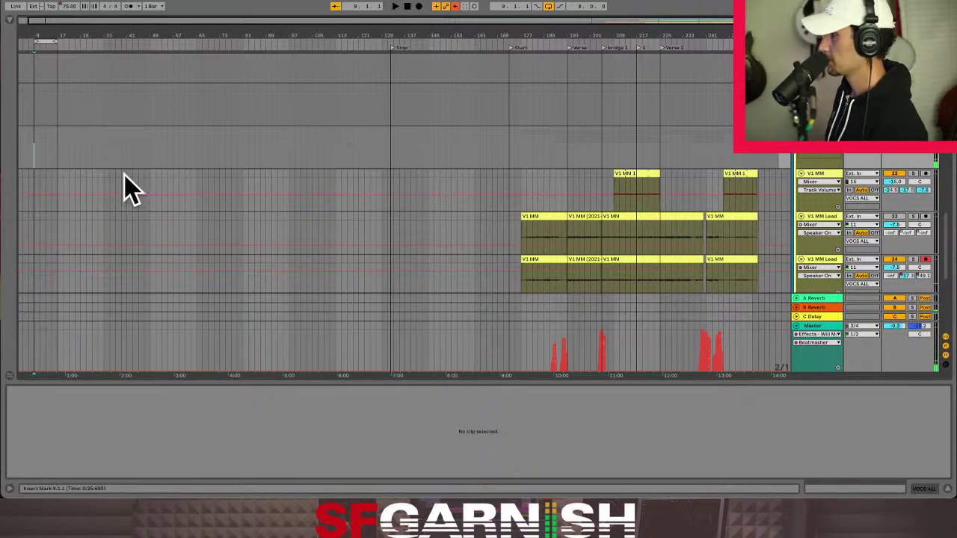
{"action": "key", "text": "space"}
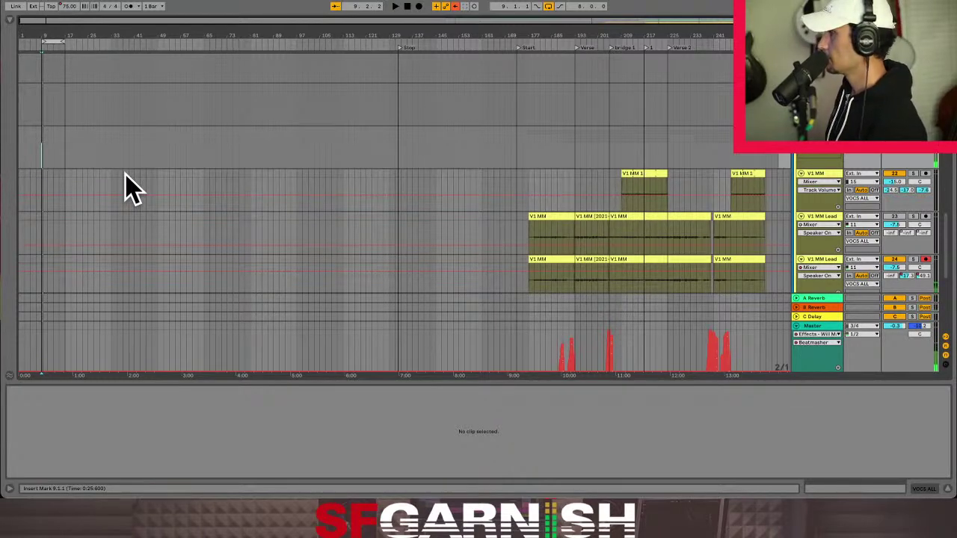
- Back in the Session View, adjust the duplicate lead track's A send and launch the Verse scene
{"action": "key", "text": "Tab"}
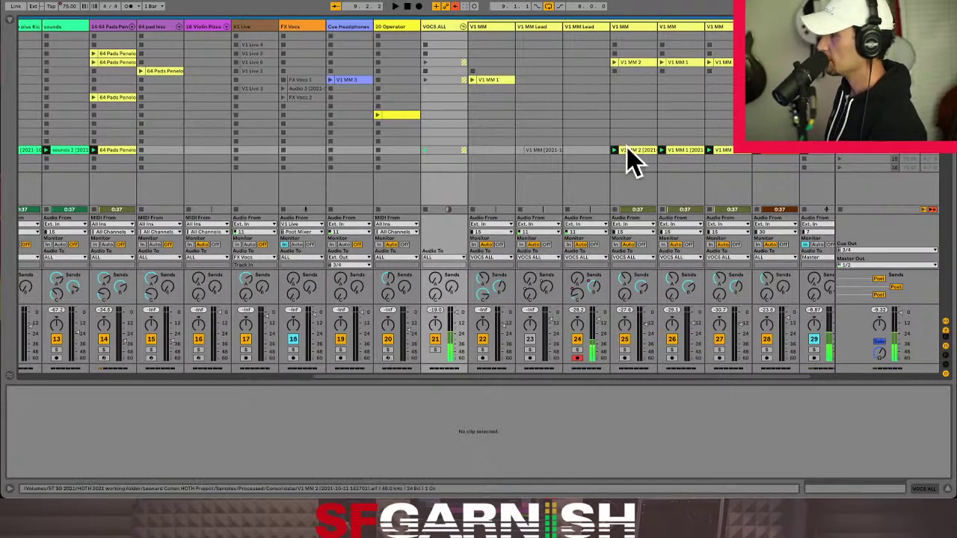
{"action": "left_click_drag", "start_coordinate": [579, 275], "coordinate": [579, 243]}
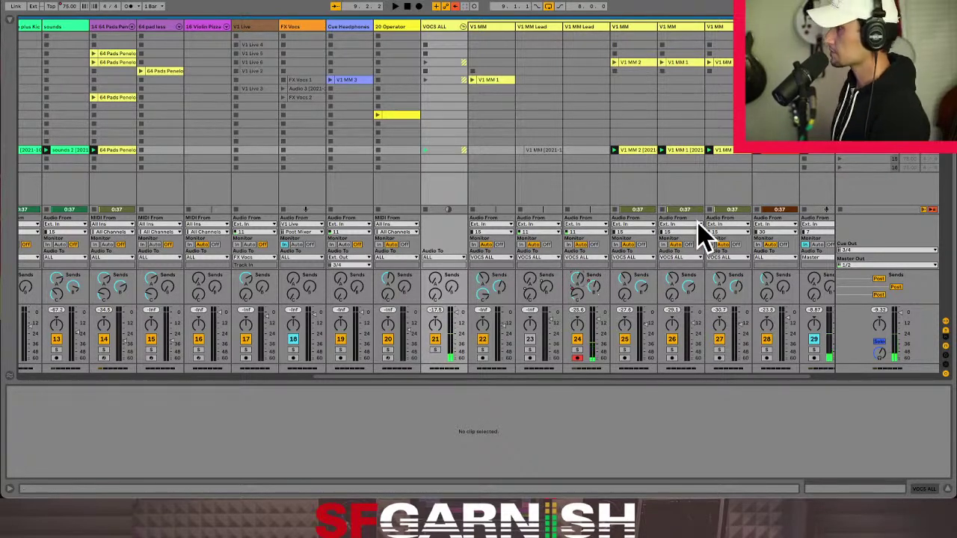
{"action": "left_click", "coordinate": [839, 157]}
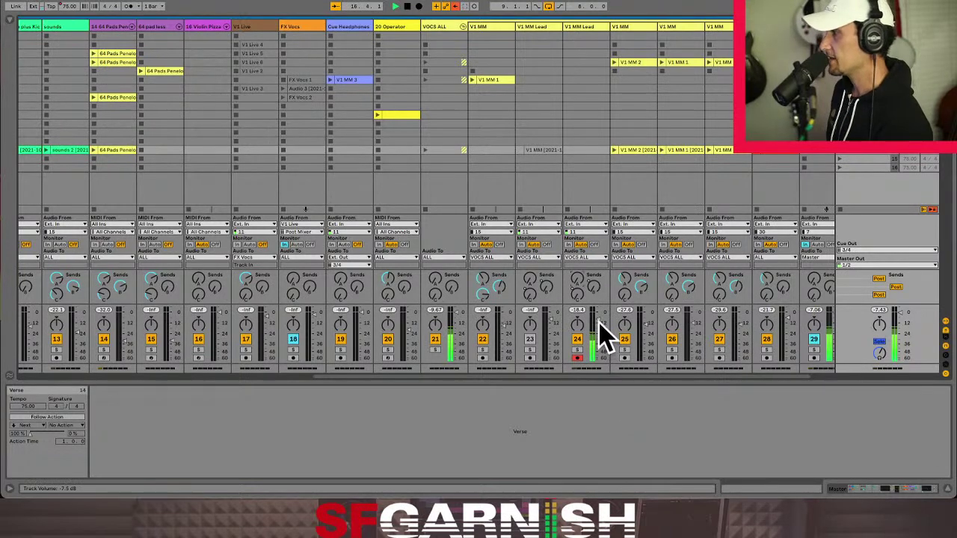
- Raise the duplicate lead track's volume to about 0 dB and set the master Utility gain to 4.44 dB
{"action": "left_click_drag", "start_coordinate": [595, 315], "coordinate": [596, 312]}
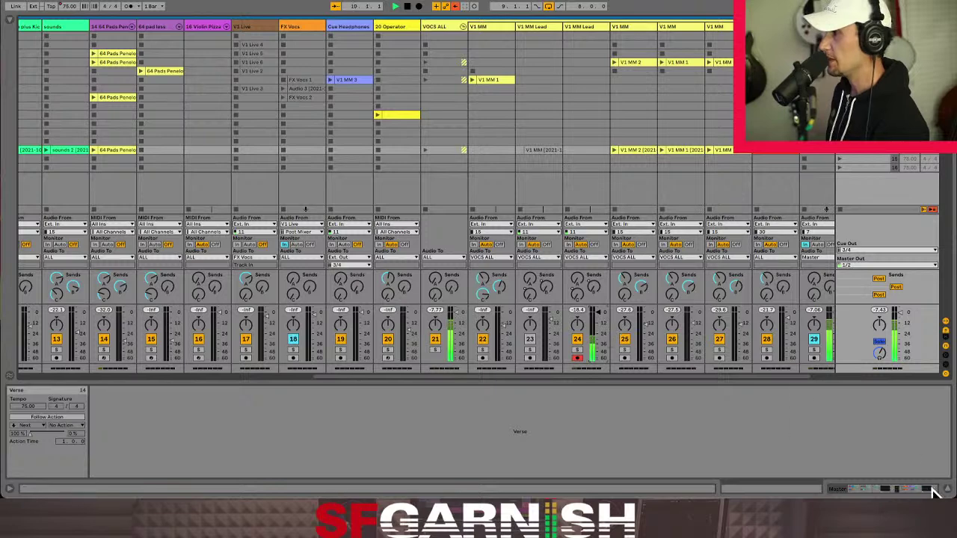
{"action": "left_click", "coordinate": [905, 490]}
{"action": "left_click_drag", "start_coordinate": [850, 491], "coordinate": [931, 489]}
{"action": "left_click_drag", "start_coordinate": [869, 420], "coordinate": [869, 428]}
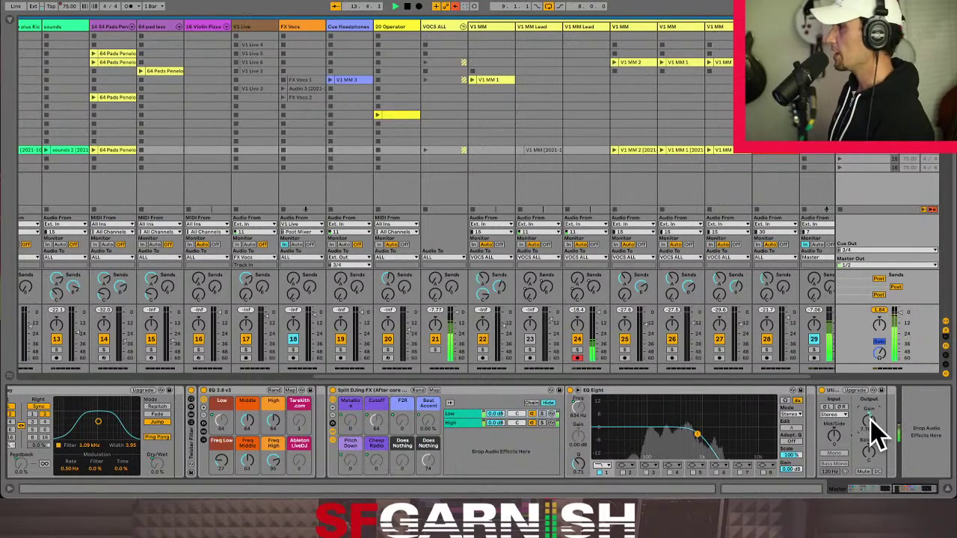
{"action": "left_click_drag", "start_coordinate": [870, 418], "coordinate": [870, 419]}
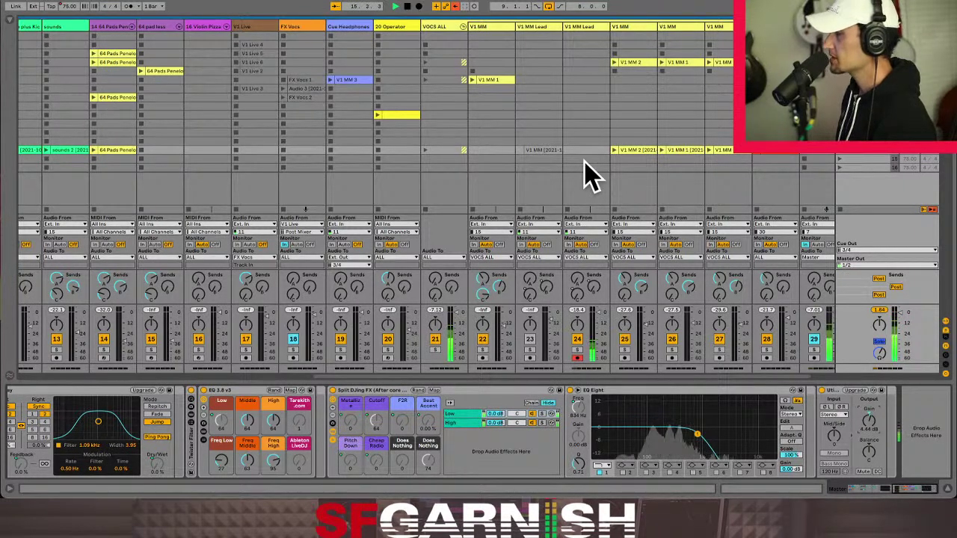
- Enable Follow Action on the Verse scene with Next as the second action and an Action Time of 16 bars
{"action": "left_click", "coordinate": [263, 152]}
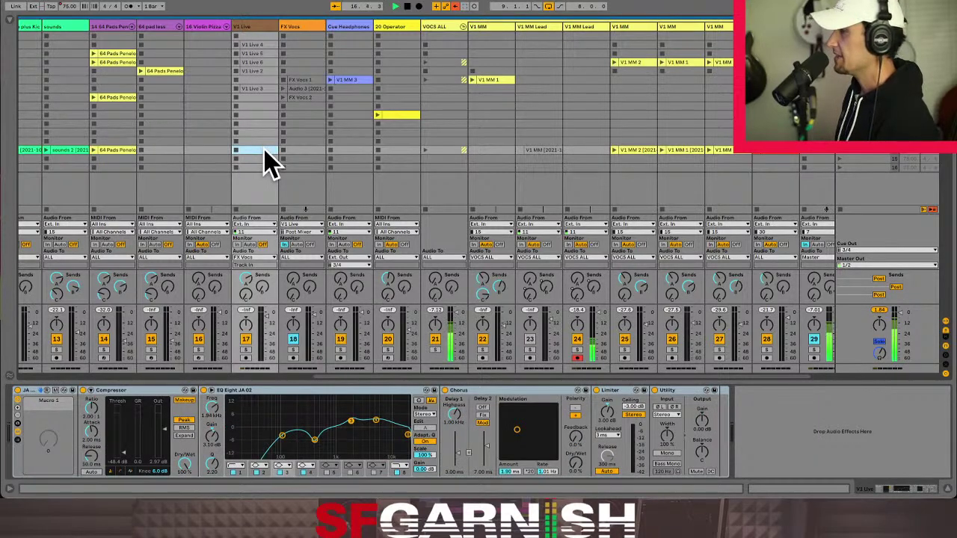
{"action": "left_click", "coordinate": [864, 165]}
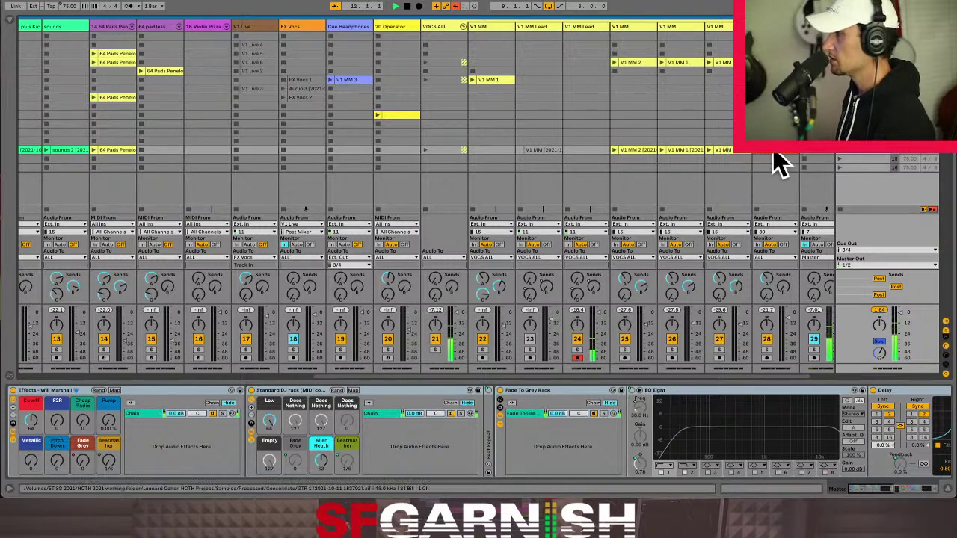
{"action": "left_click", "coordinate": [749, 487]}
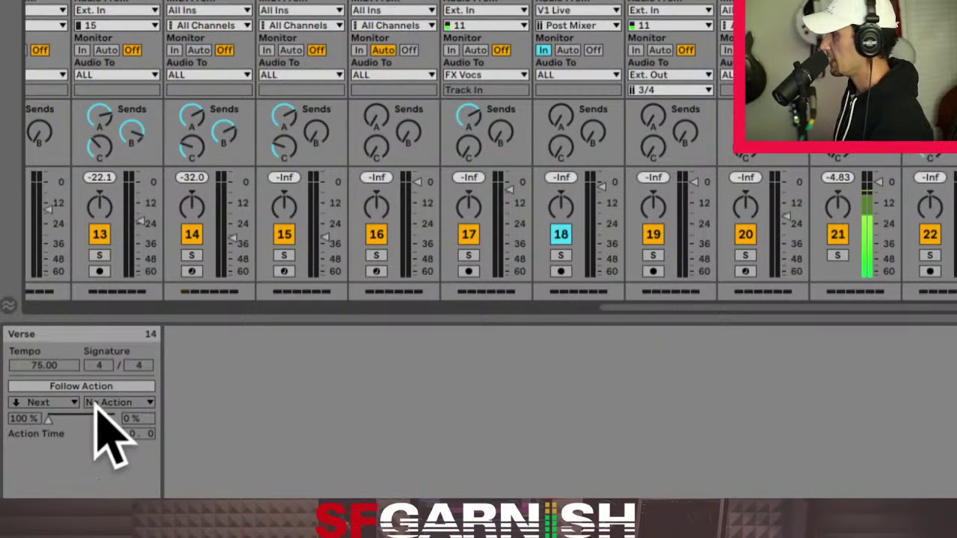
{"action": "left_click", "coordinate": [93, 404]}
{"action": "left_click", "coordinate": [93, 406]}
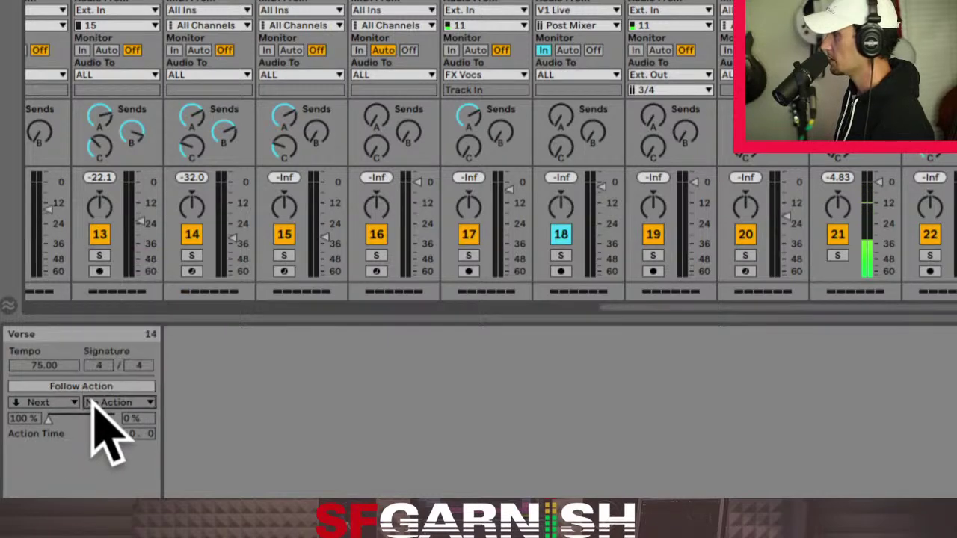
{"action": "left_click", "coordinate": [89, 386]}
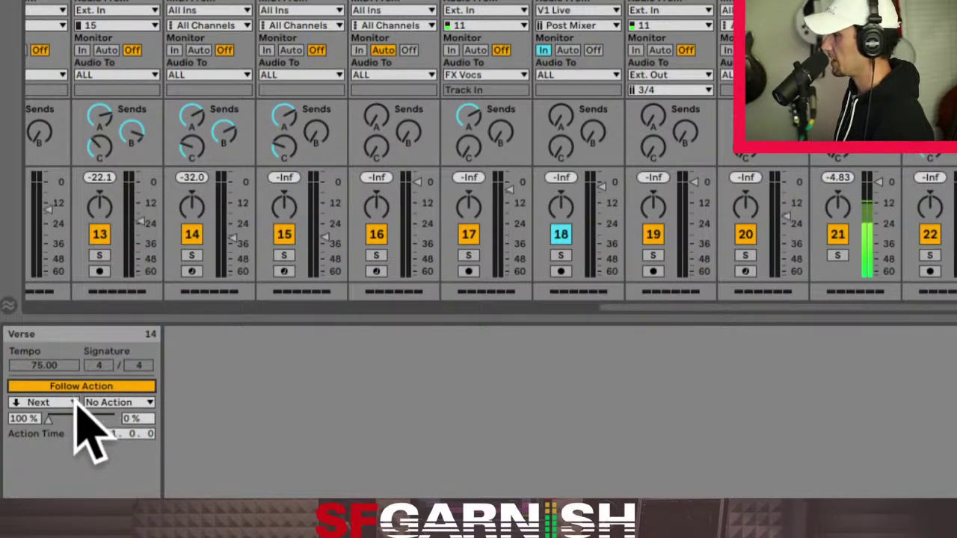
{"action": "left_click", "coordinate": [105, 403]}
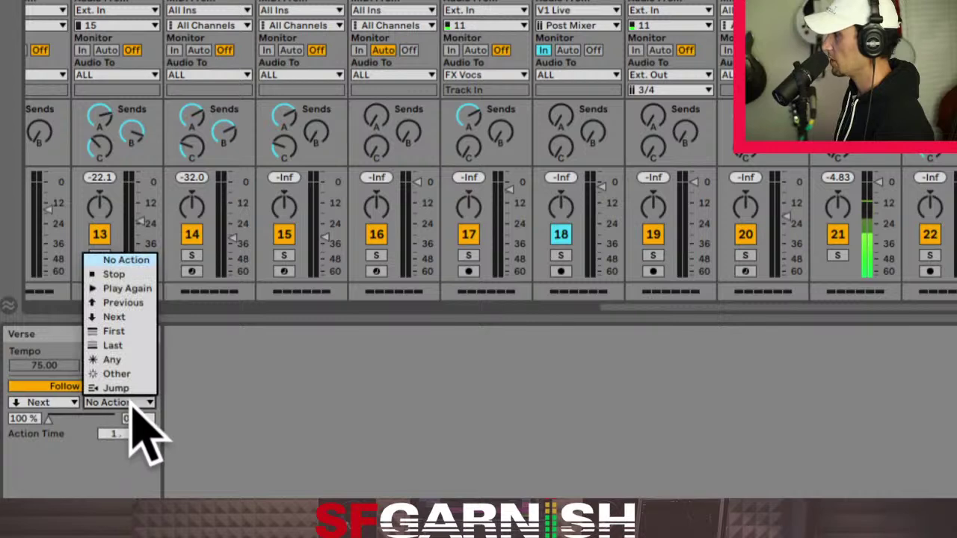
{"action": "left_click", "coordinate": [130, 317]}
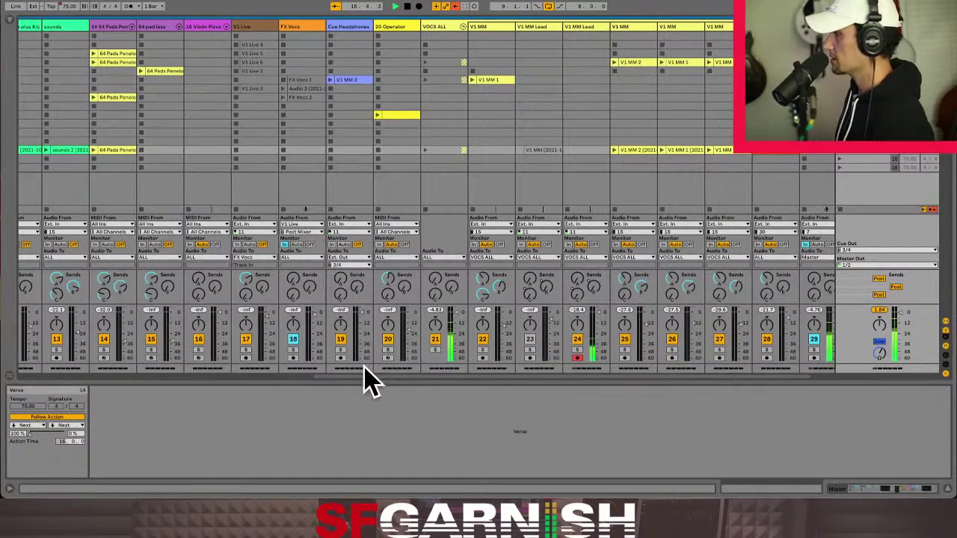
{"action": "left_click_drag", "start_coordinate": [357, 375], "coordinate": [624, 373]}
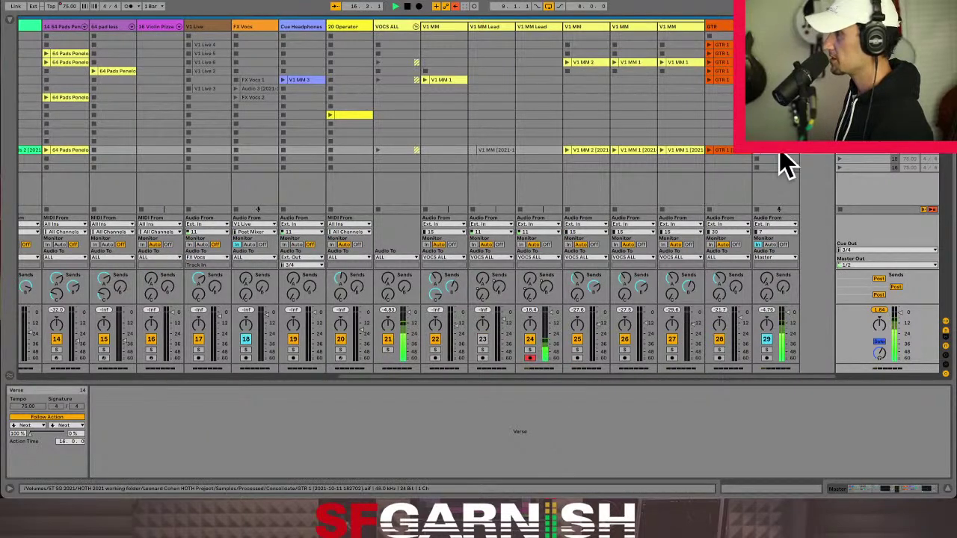
- Check the bar length of the effects clip on the FX ALL track and set the Verse scene's Action Time to 12 bars
{"action": "left_click", "coordinate": [781, 155]}
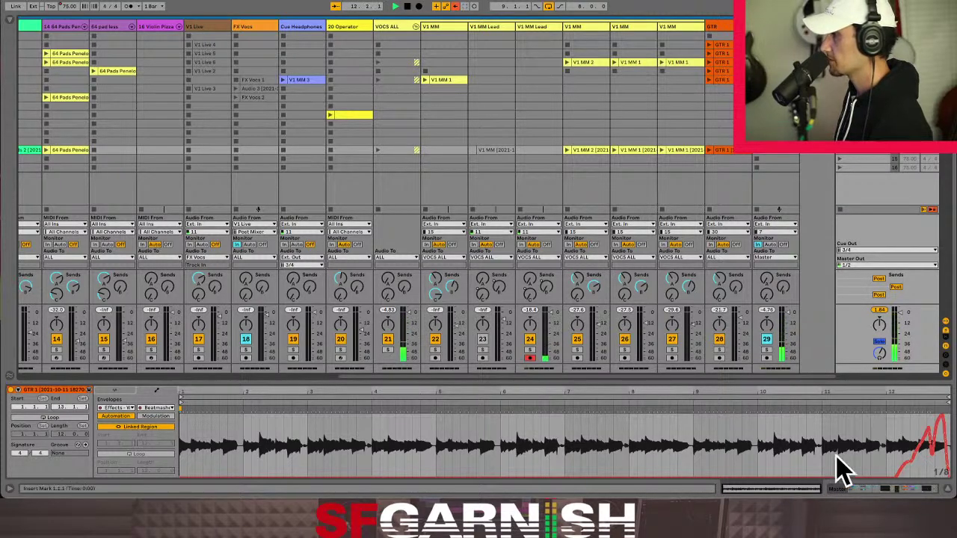
{"action": "left_click", "coordinate": [839, 490]}
{"action": "left_click", "coordinate": [766, 494]}
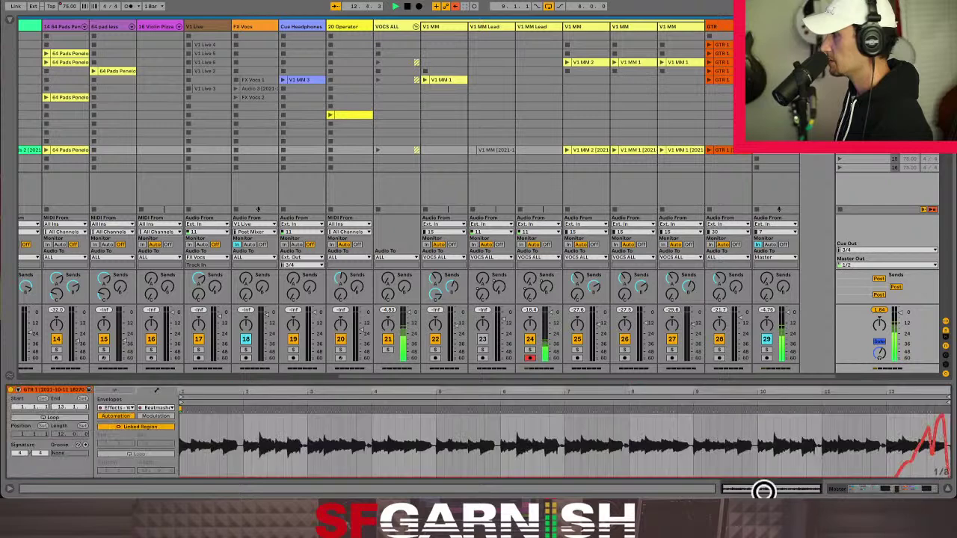
{"action": "left_click", "coordinate": [863, 150]}
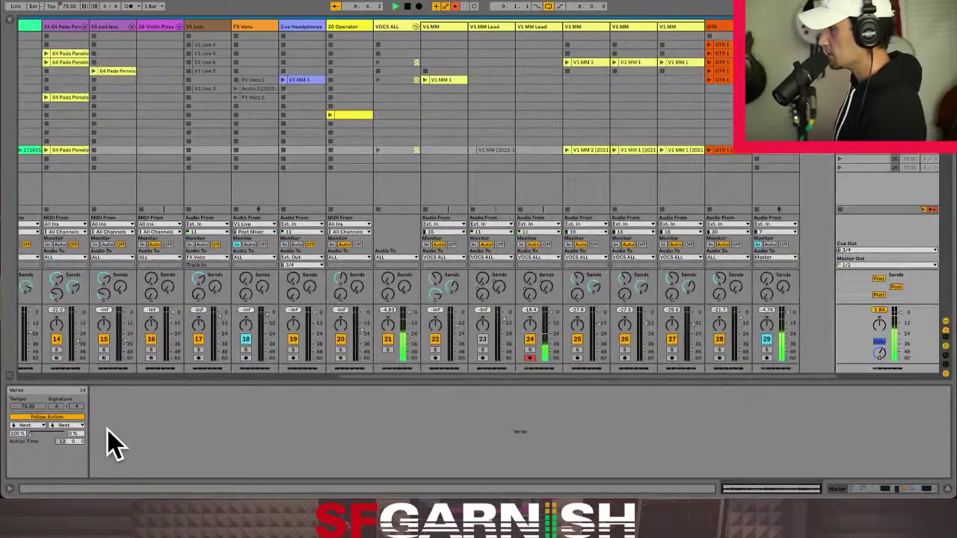
- Try the duplicate lead track's C Delay send at 0 dB during playback, lower it fully again and select the Verse scene
{"action": "left_click_drag", "start_coordinate": [530, 295], "coordinate": [530, 295]}
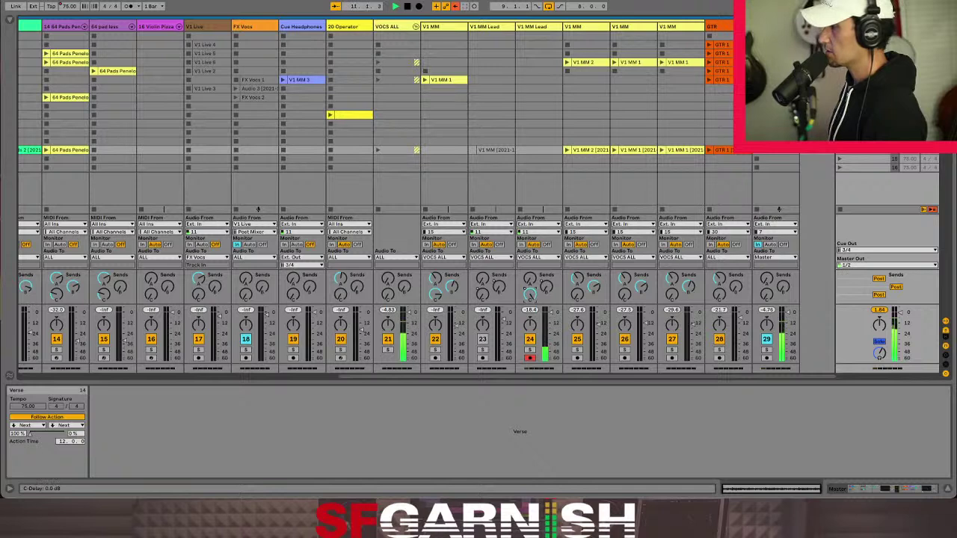
{"action": "left_click_drag", "start_coordinate": [530, 295], "coordinate": [527, 296]}
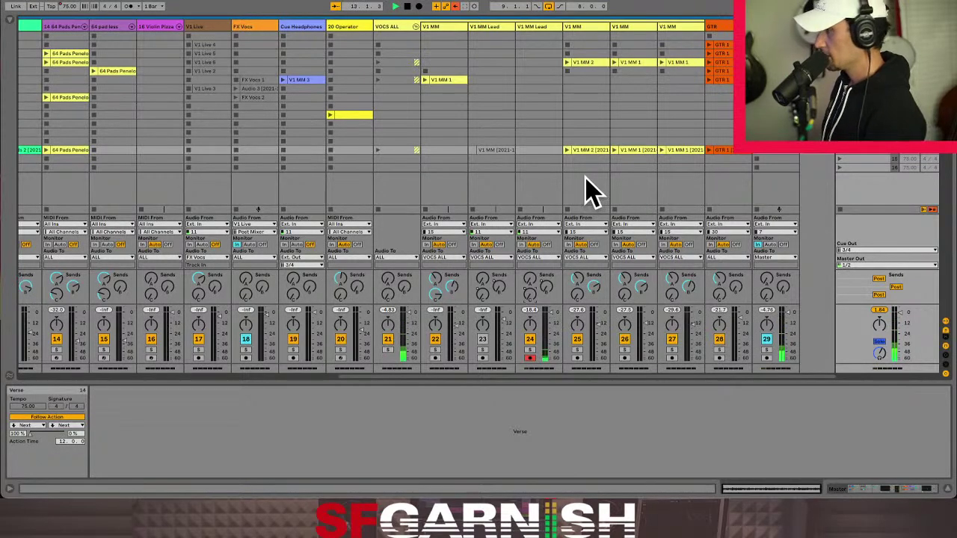
{"action": "left_click", "coordinate": [533, 150]}
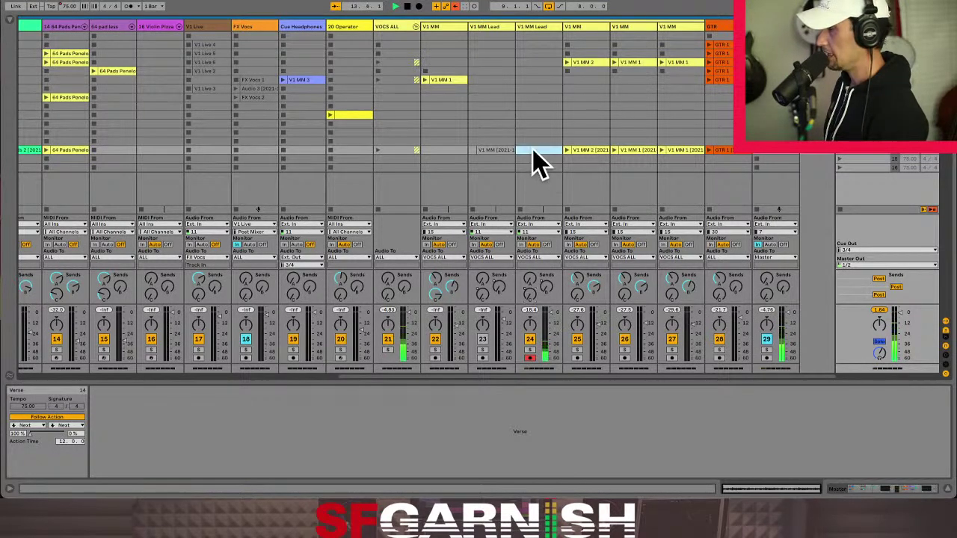
{"action": "left_click", "coordinate": [865, 153]}
- In the Arrangement View, display the automation and examine the Beatmasher automation of the FX ALL track around bridge 1
{"action": "key", "text": "Tab"}
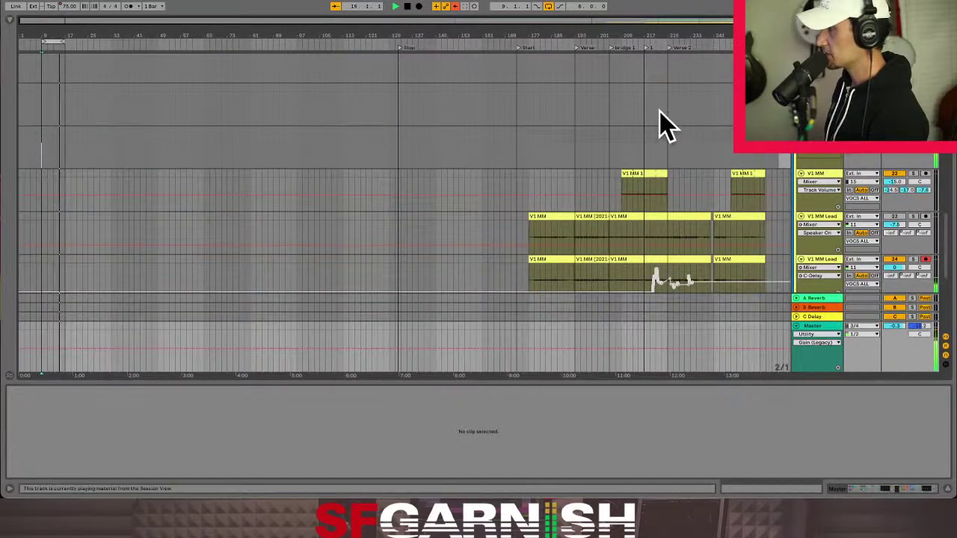
{"action": "key", "text": "a"}
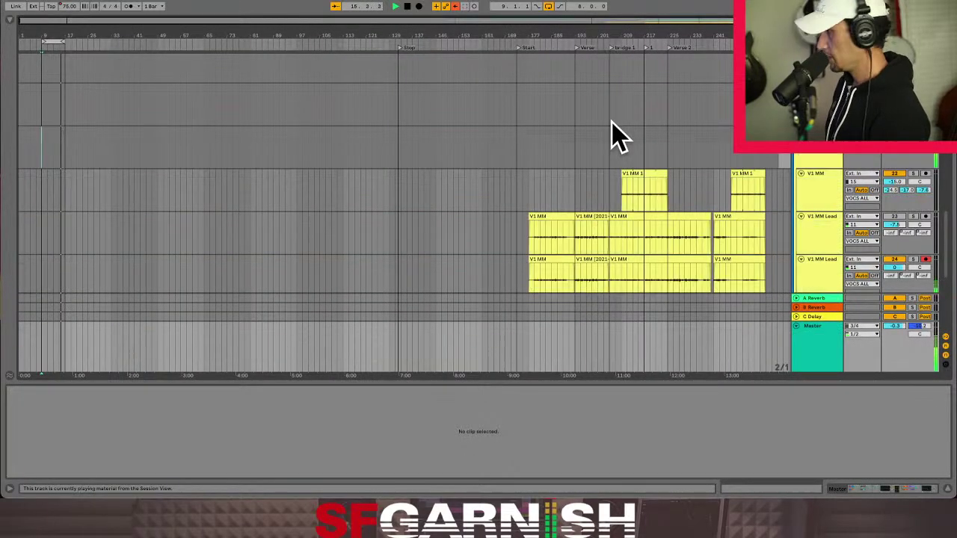
{"action": "scroll", "coordinate": [602, 258], "scroll_direction": "down", "scroll_amount": 5}
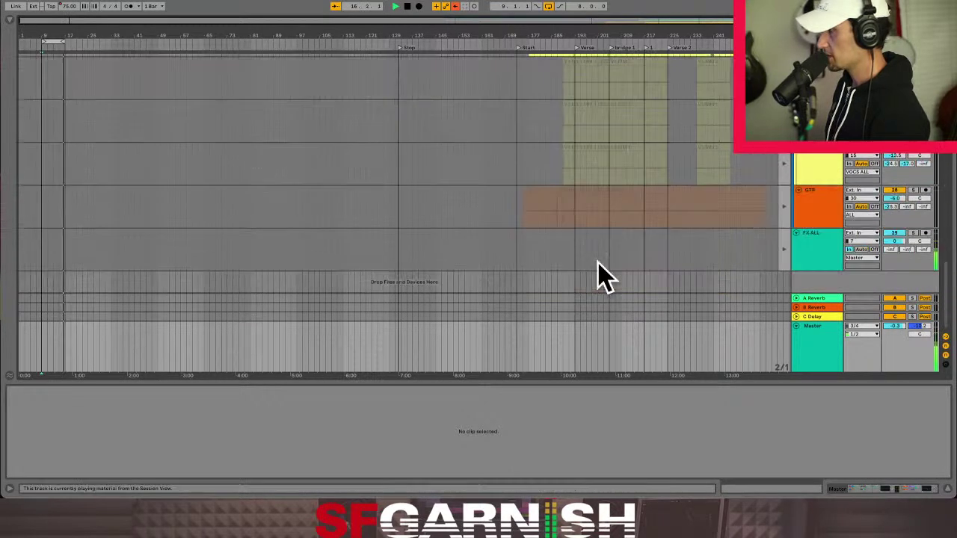
{"action": "left_click", "coordinate": [609, 253]}
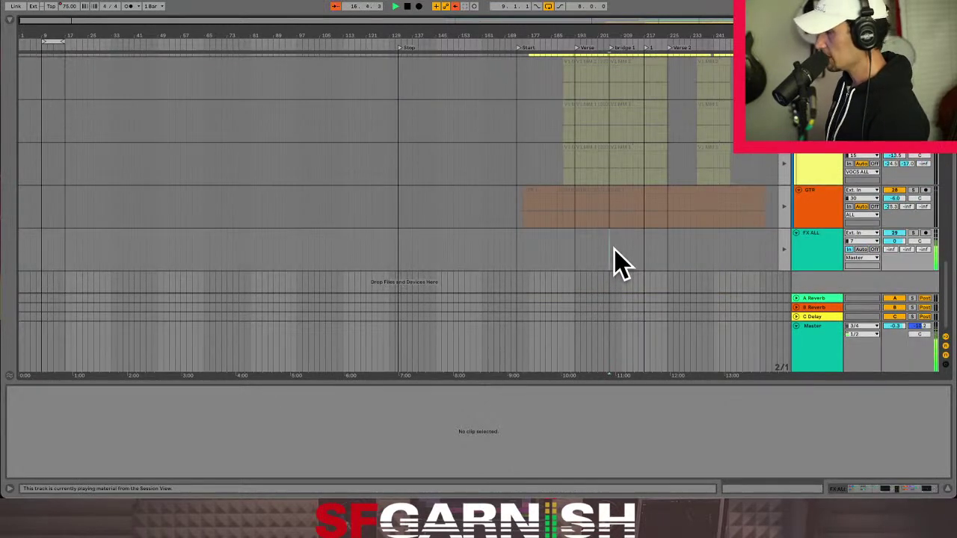
{"action": "key", "text": "a"}
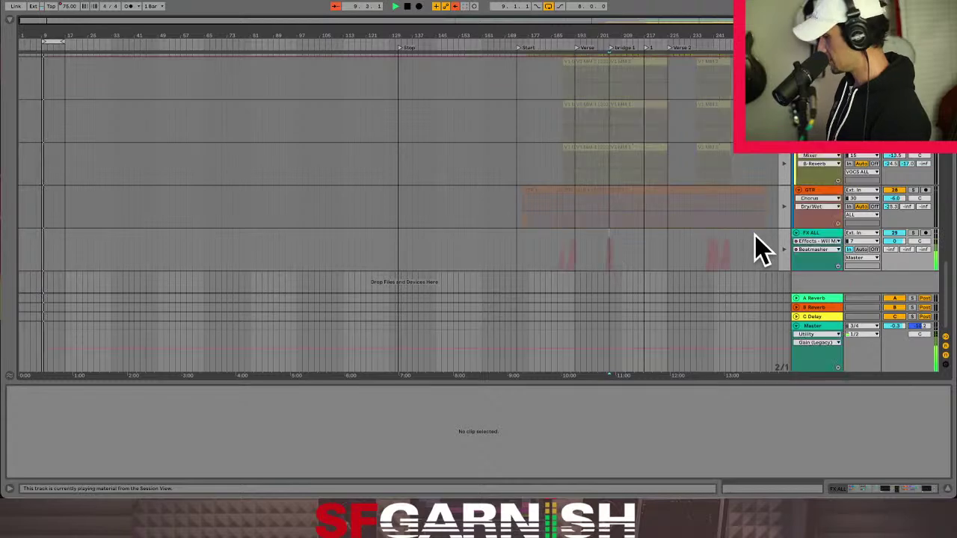
- Display the Master track's Beatmasher and Fade Grey automation and select its bridge 1 range from bar 205 to bar 217
{"action": "left_click", "coordinate": [615, 371]}
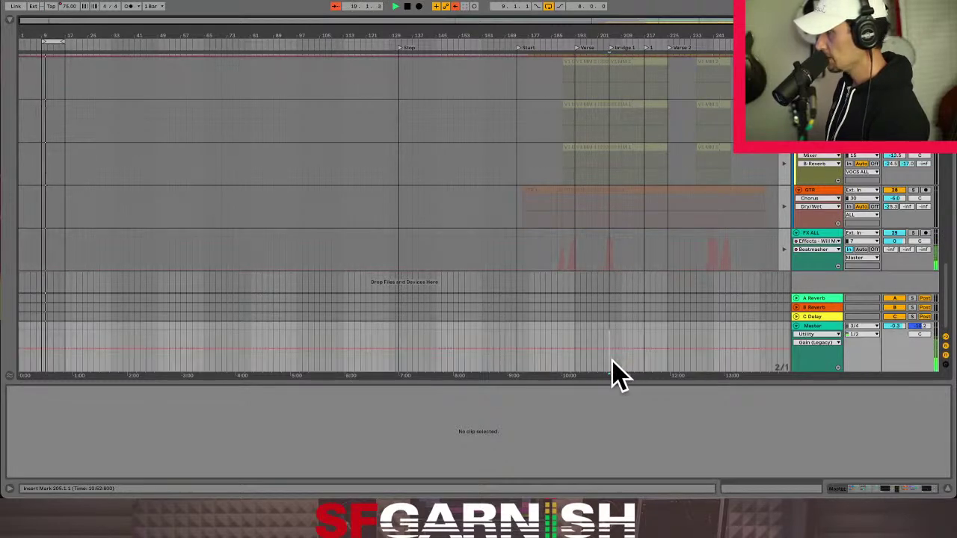
{"action": "left_click", "coordinate": [895, 489]}
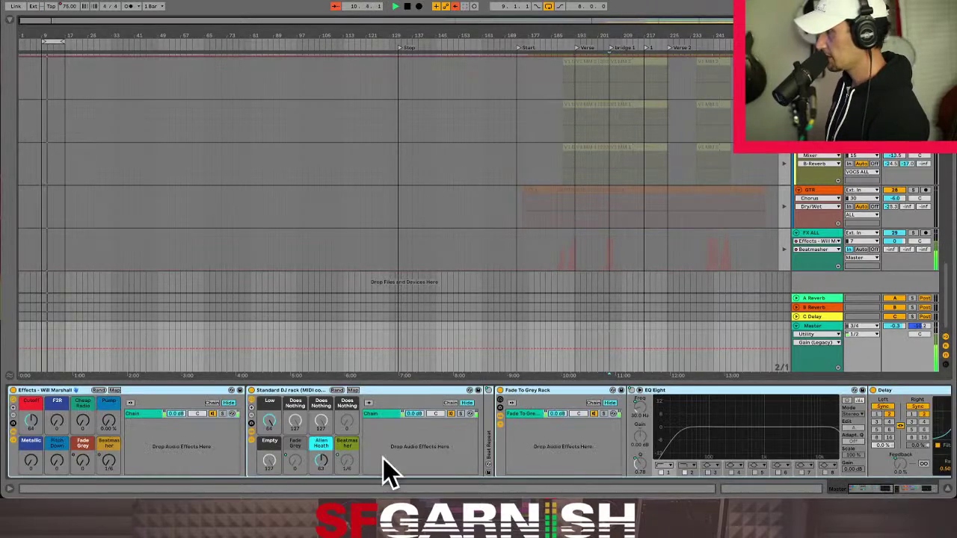
{"action": "left_click", "coordinate": [109, 461]}
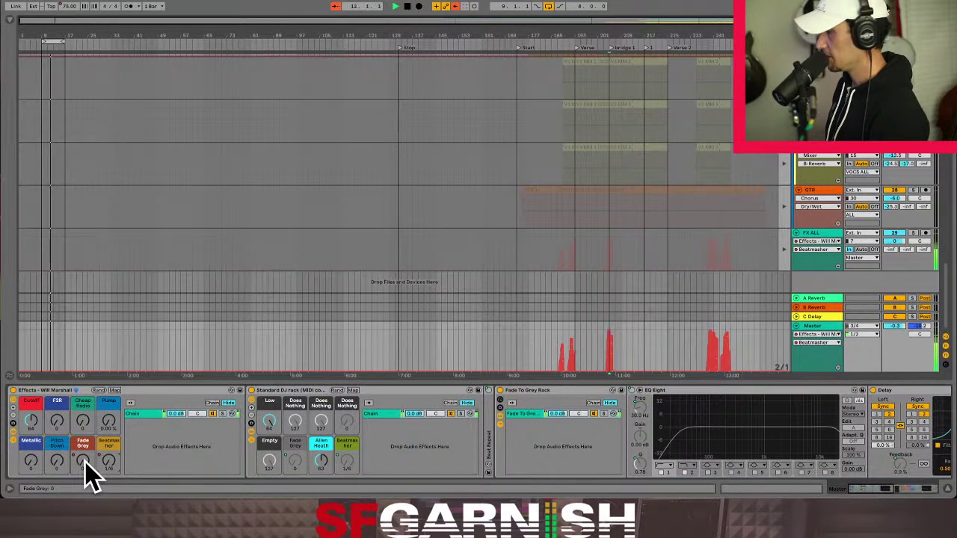
{"action": "left_click", "coordinate": [83, 461]}
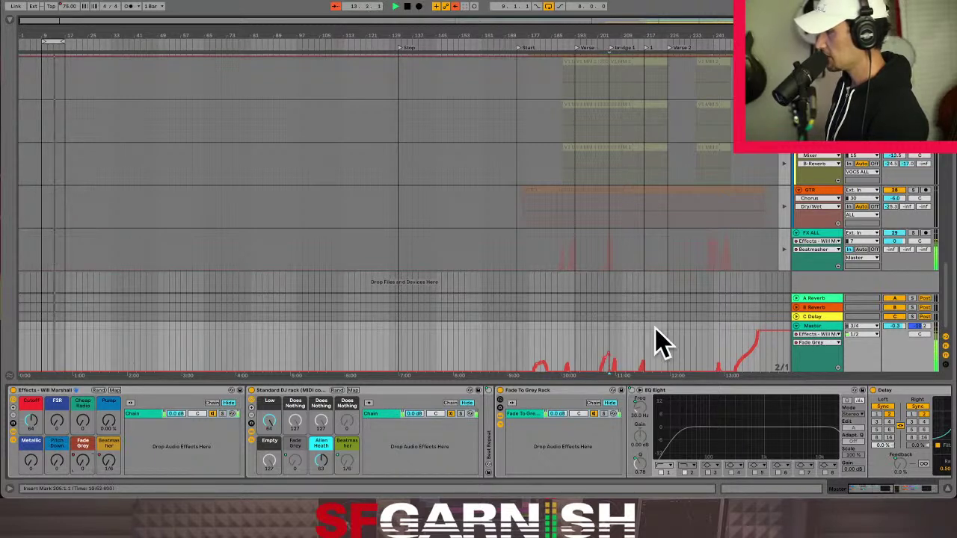
{"action": "left_click_drag", "start_coordinate": [613, 349], "coordinate": [647, 352]}
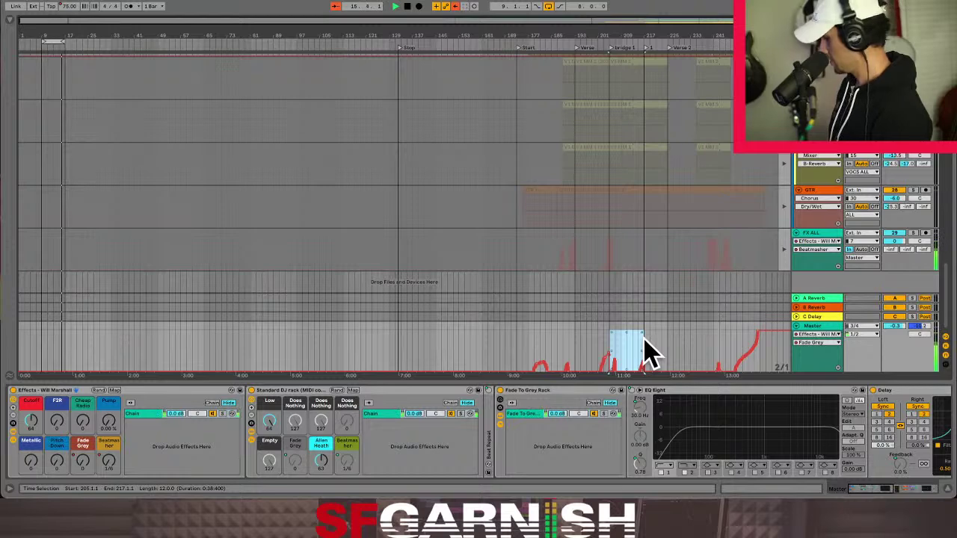
- Back in the Session View, show the Fade Grey envelope of the Verse scene's effects clip on the FX ALL track
{"action": "key", "text": "Tab"}
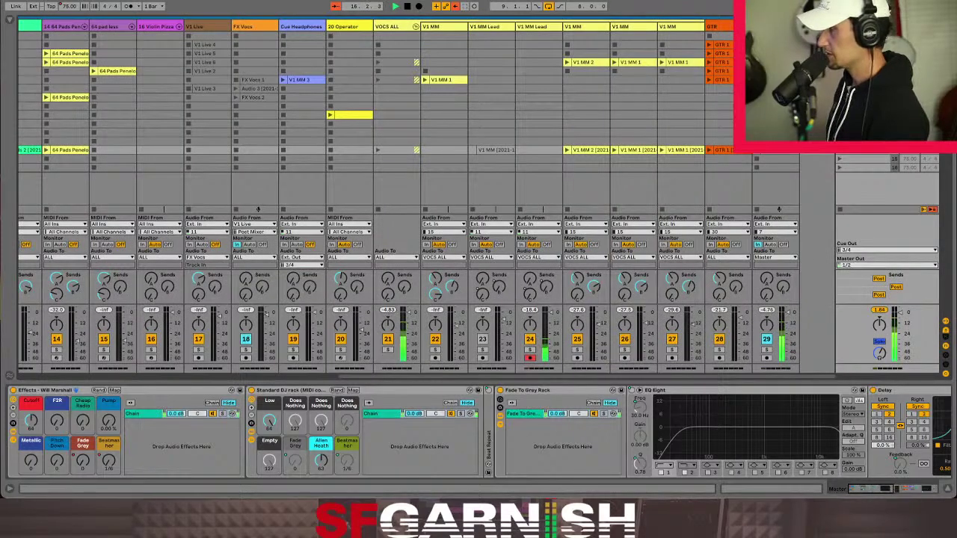
{"action": "key", "text": "shift+Tab"}
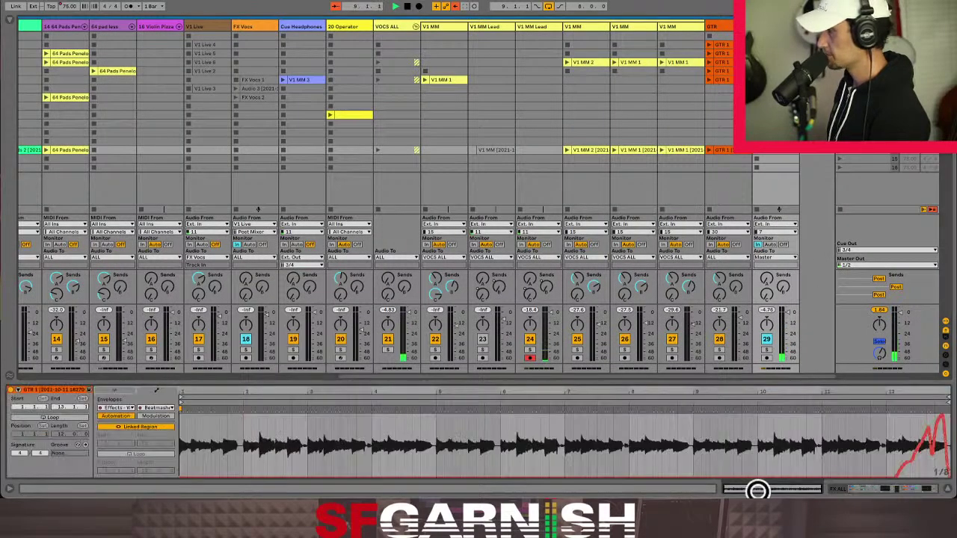
{"action": "left_click", "coordinate": [165, 408]}
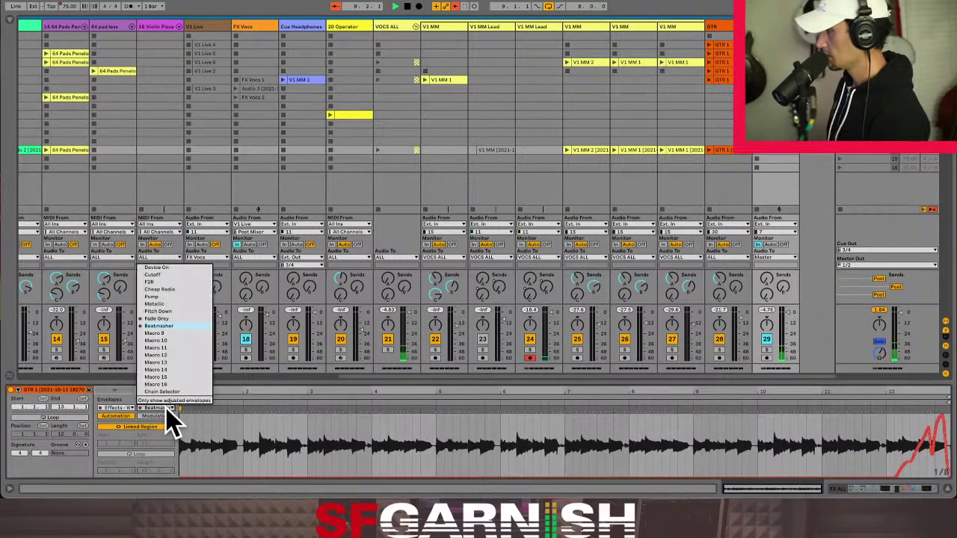
{"action": "left_click", "coordinate": [172, 319]}
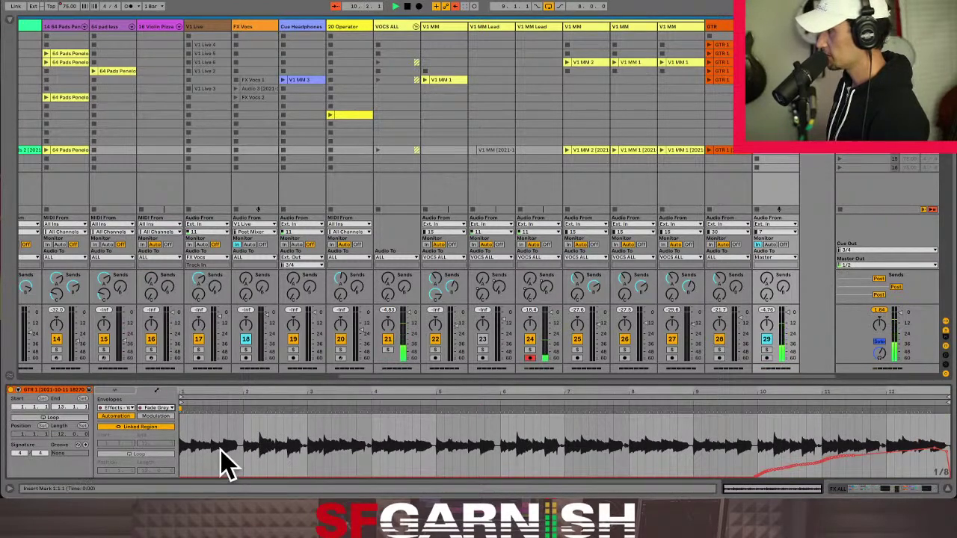
- Try copying the Verse scene's GTR 1 clip into the next empty slot of the FX ALL track
{"action": "left_click", "coordinate": [738, 155]}
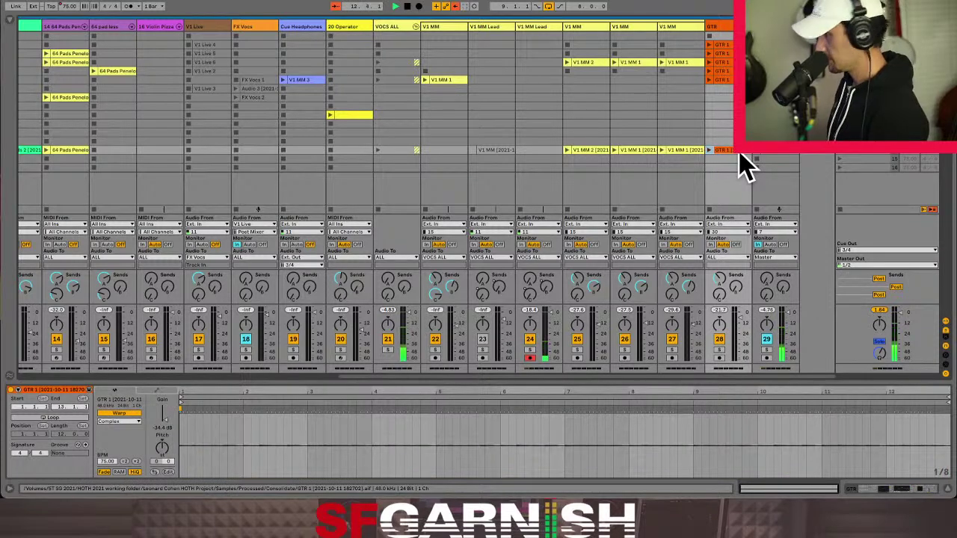
{"action": "left_click", "coordinate": [769, 160]}
{"action": "key", "text": "ctrl+v"}
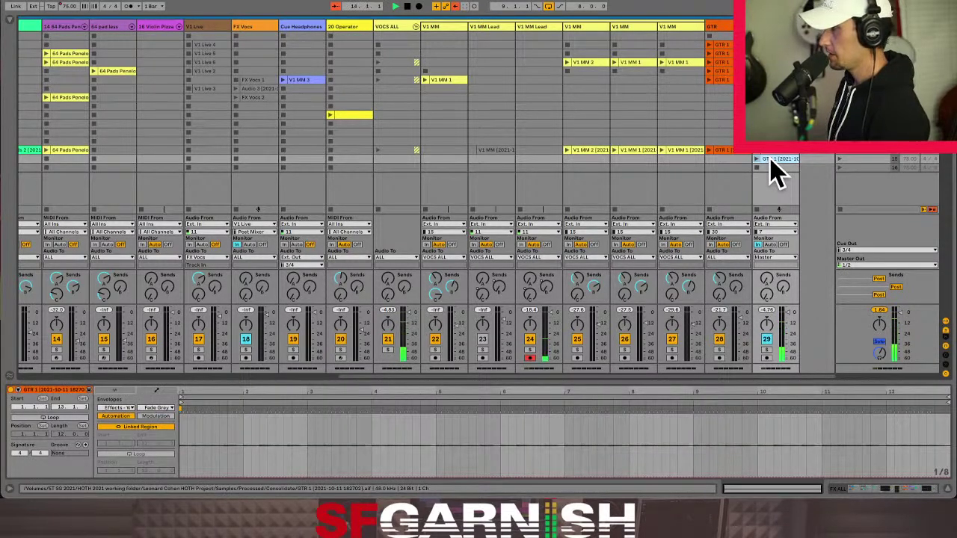
{"action": "key", "text": "Delete"}
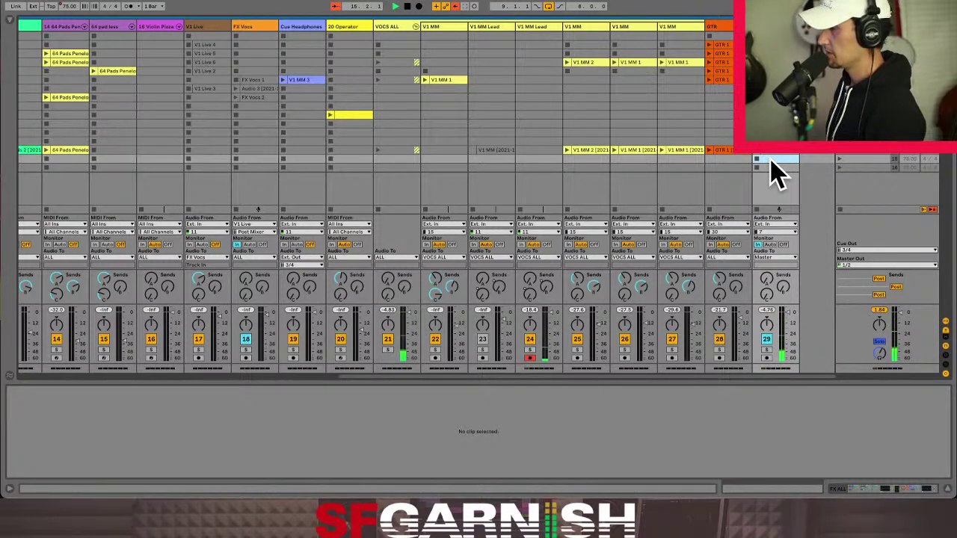
- Split and consolidate the bridge 1 section from bar 205 to bar 217 in the Arrangement View, across track 2 through the GTR track
{"action": "key", "text": "Tab"}
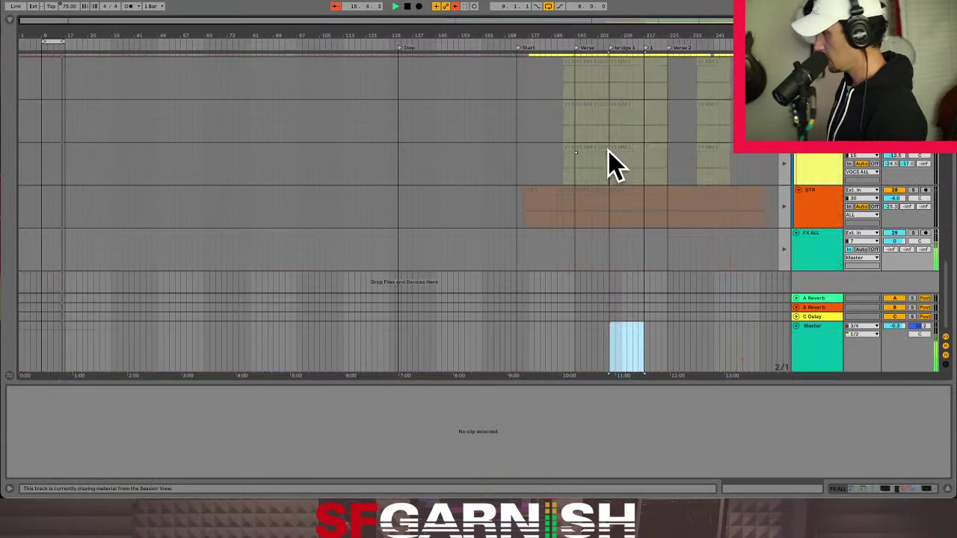
{"action": "left_click", "coordinate": [611, 81]}
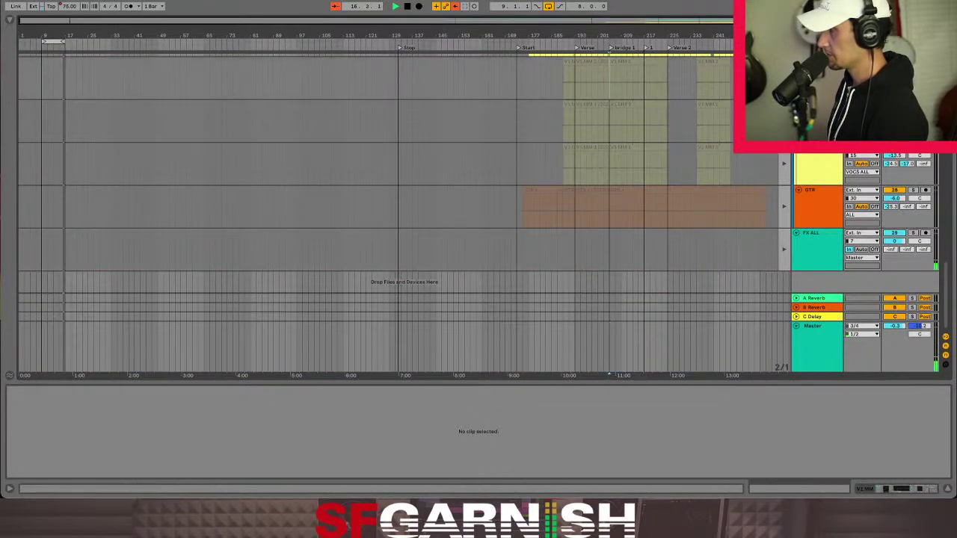
{"action": "scroll", "coordinate": [630, 120], "scroll_direction": "down", "scroll_amount": 5}
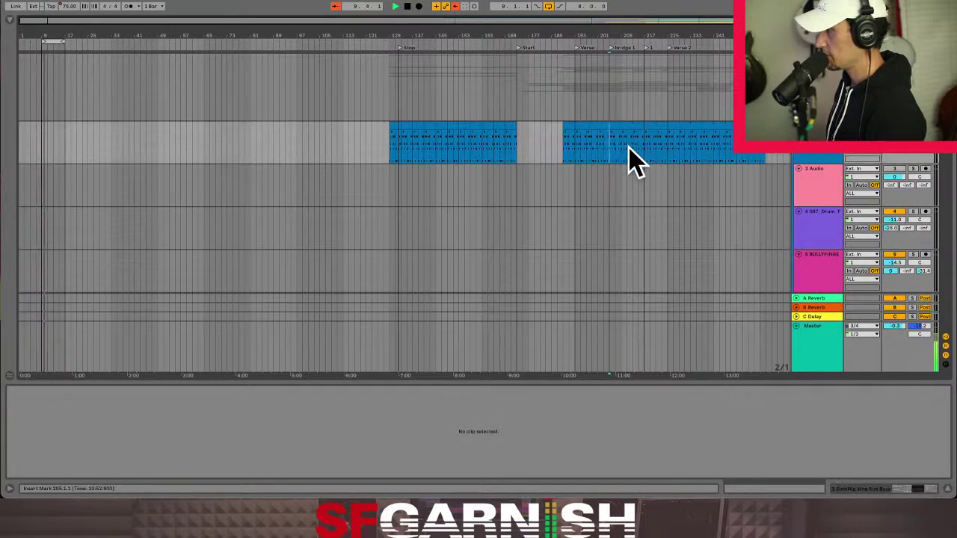
{"action": "scroll", "coordinate": [647, 164], "scroll_direction": "down", "scroll_amount": 5}
{"action": "scroll", "coordinate": [647, 164], "scroll_direction": "down", "scroll_amount": 8}
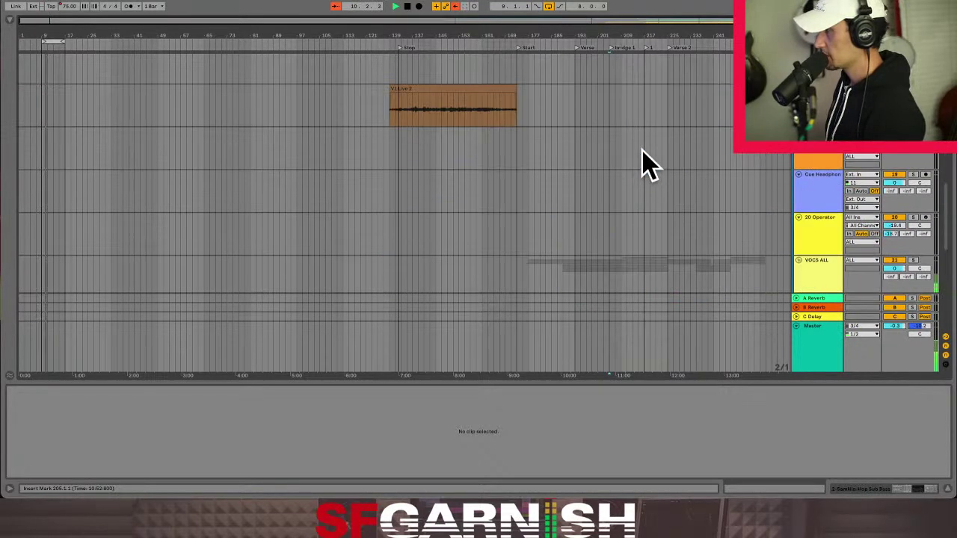
{"action": "left_click", "coordinate": [644, 213], "text": "shift"}
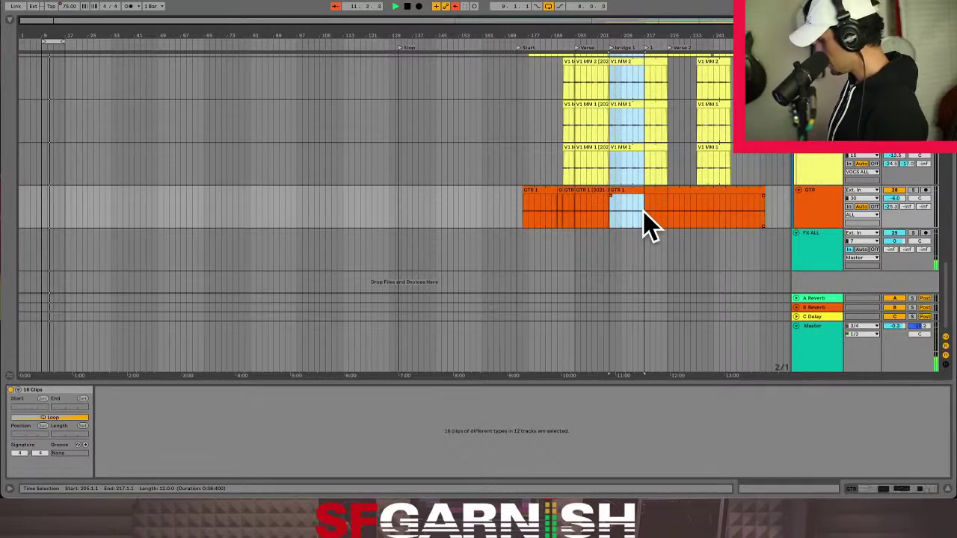
{"action": "key", "text": "ctrl+e"}
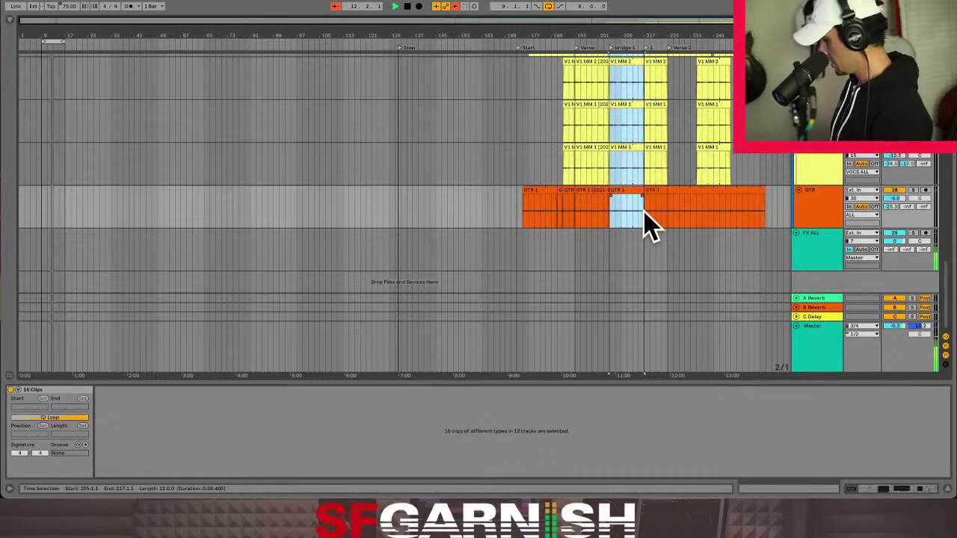
{"action": "key", "text": "super+j"}
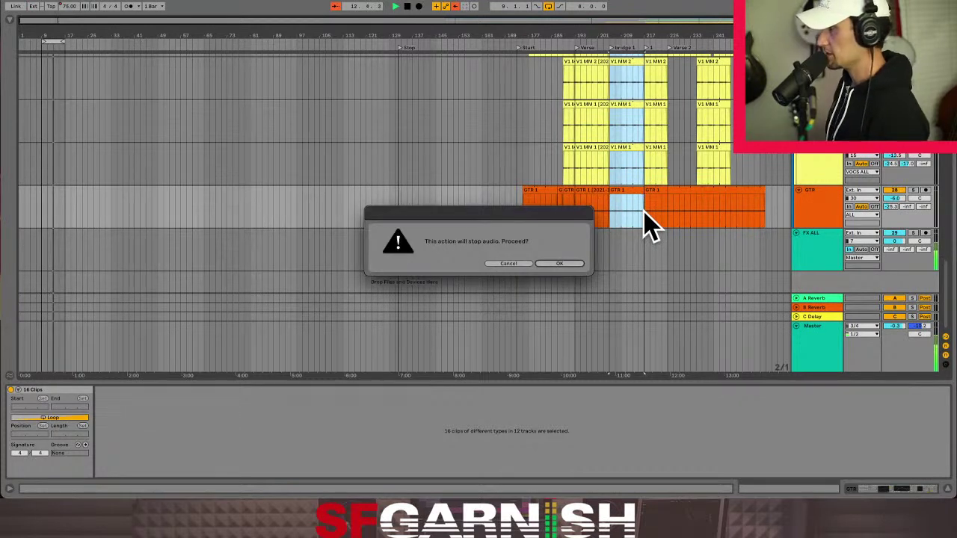
{"action": "left_click", "coordinate": [570, 264]}
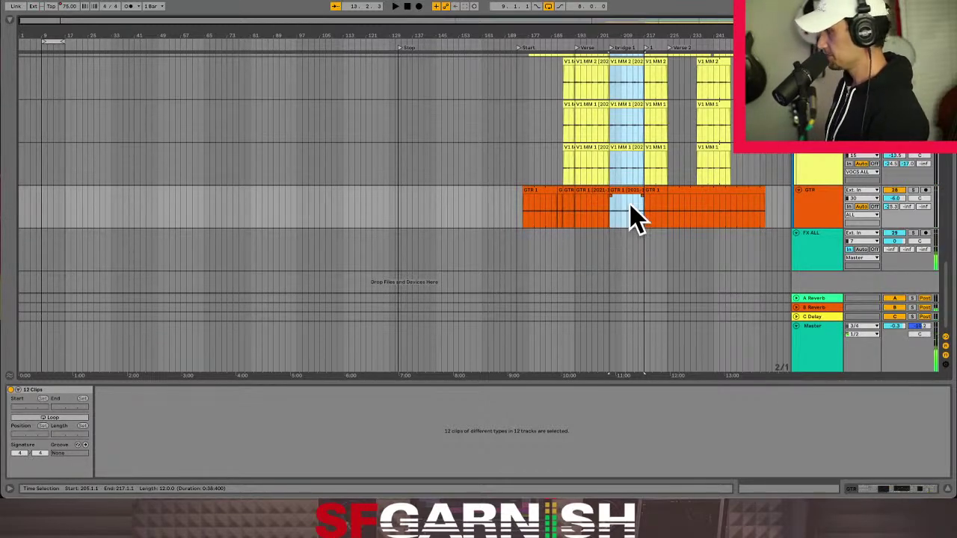
- Review the consolidated bridge 1 selection up to the topmost arrangement tracks and return to the Session View
{"action": "key", "text": "Tab"}
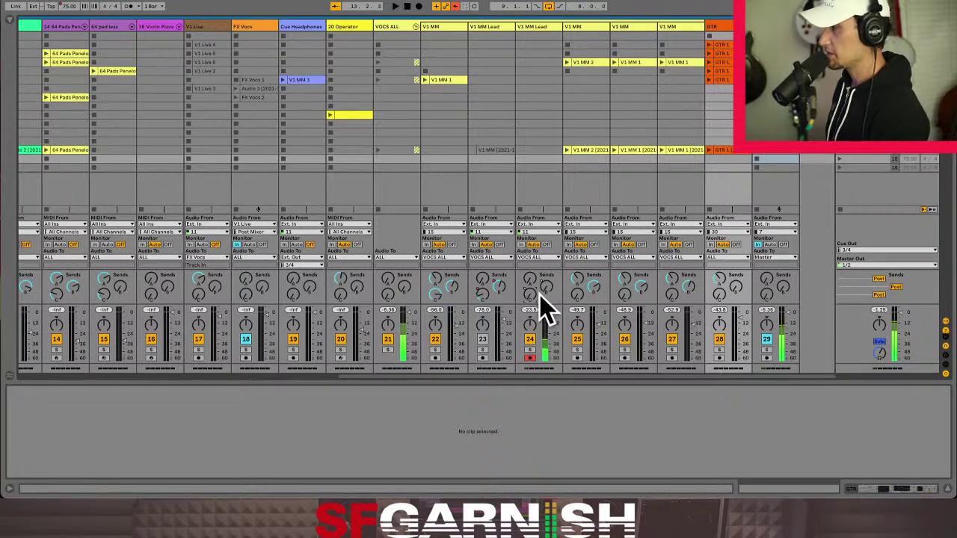
{"action": "key", "text": "Tab"}
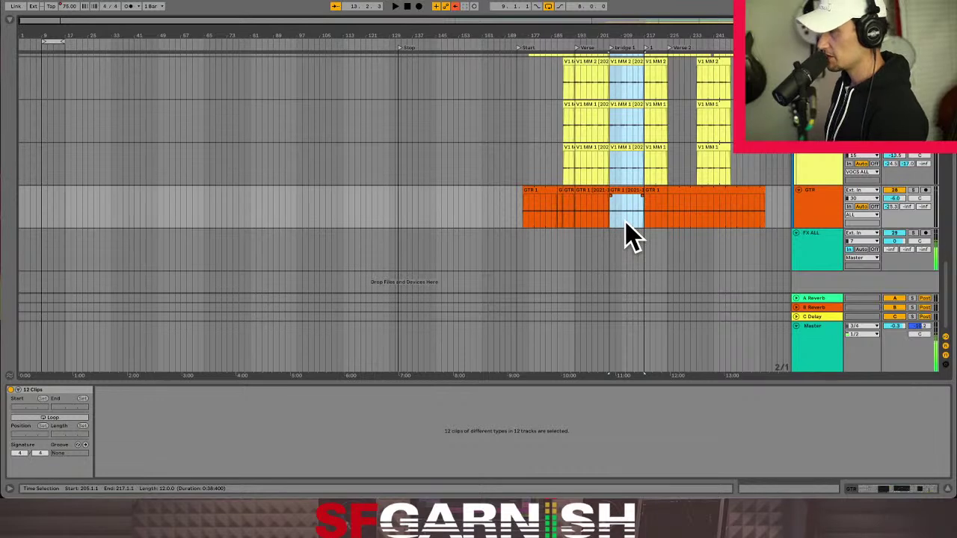
{"action": "scroll", "coordinate": [628, 235], "scroll_direction": "up", "scroll_amount": 10}
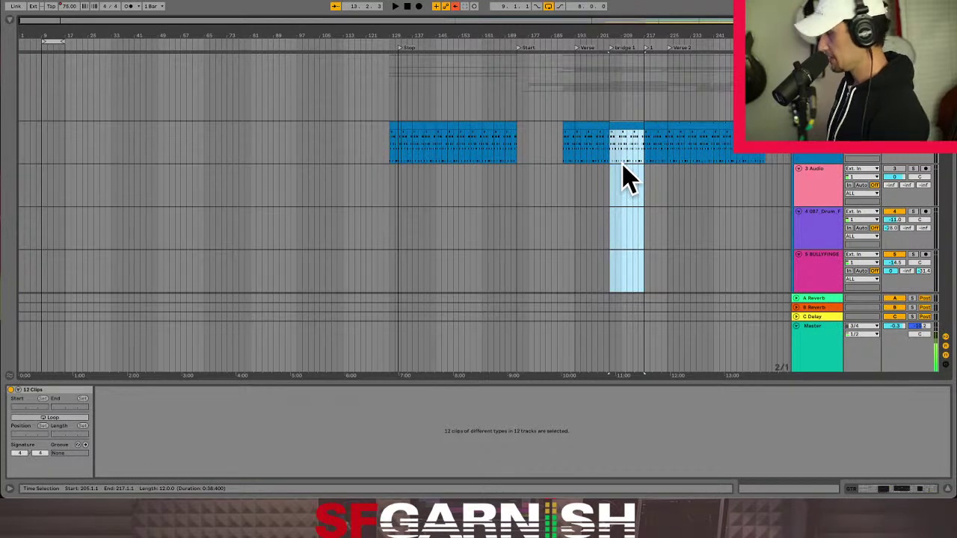
{"action": "key", "text": "Tab"}
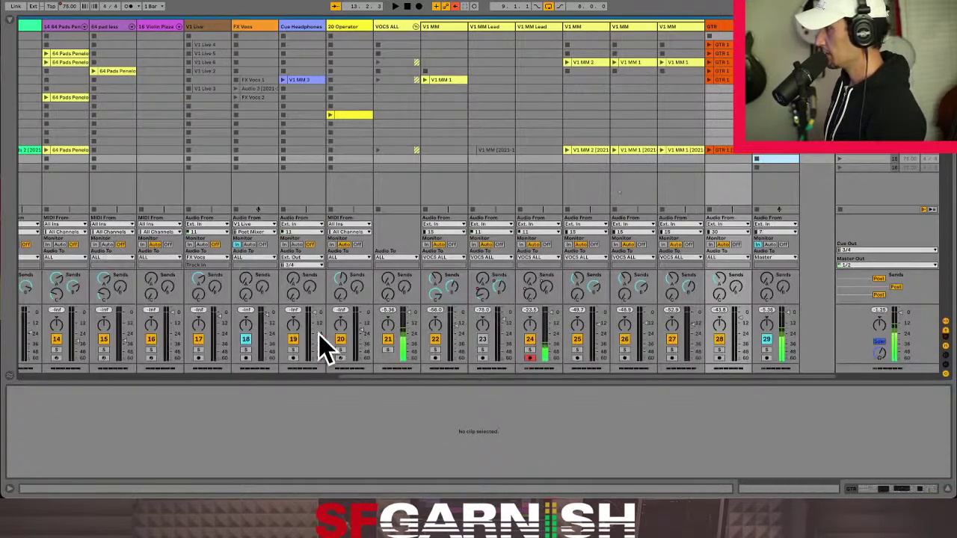
- Paste the consolidated bridge 1 clips into scene 15, starting on track 2, and check them across to the GTR track
{"action": "left_click_drag", "start_coordinate": [381, 374], "coordinate": [3, 382]}
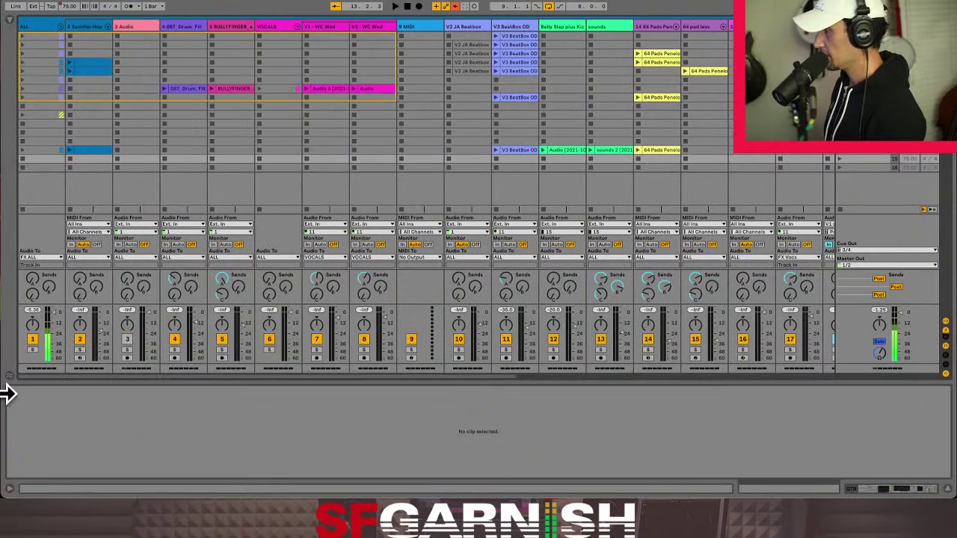
{"action": "left_click", "coordinate": [90, 158]}
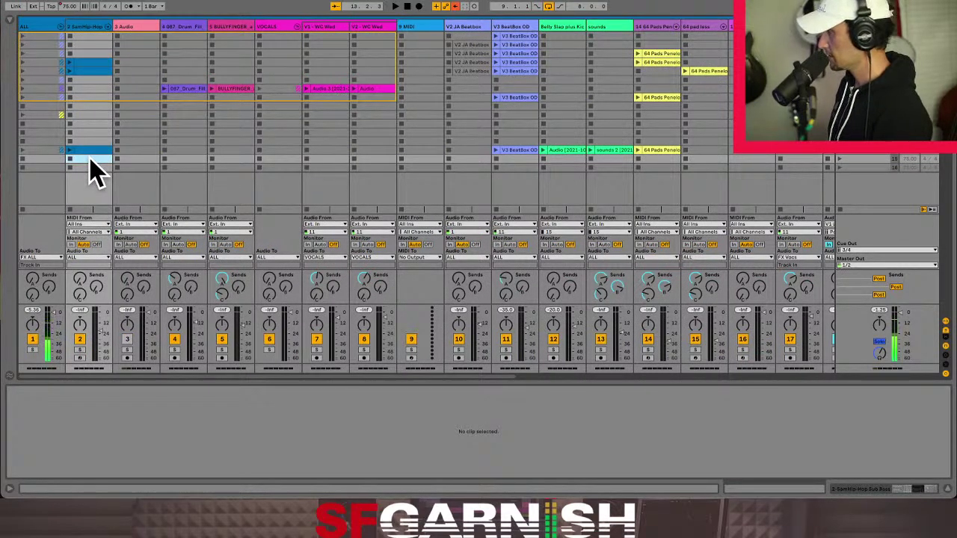
{"action": "key", "text": "super+v"}
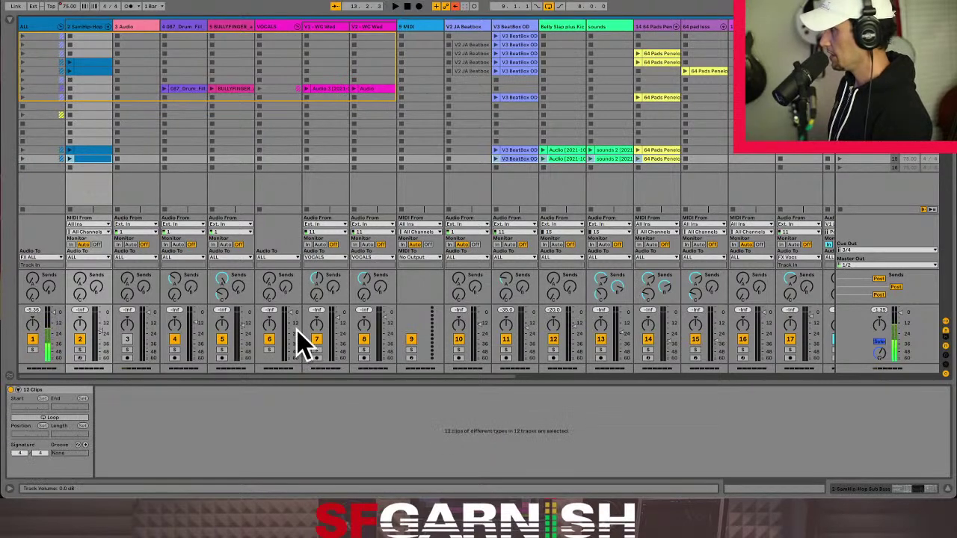
{"action": "left_click_drag", "start_coordinate": [293, 377], "coordinate": [822, 374]}
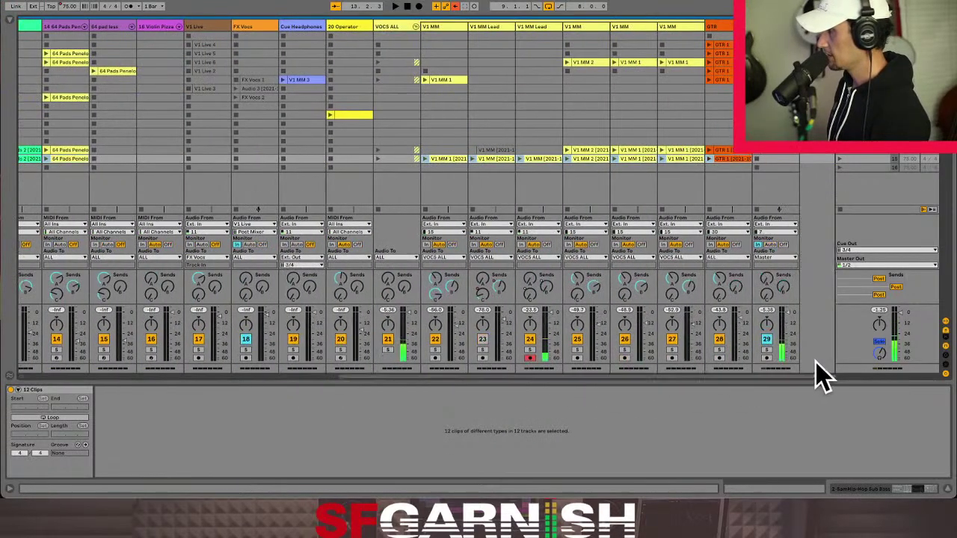
- Copy scene 15's GTR 1 clip into the same scene's slot on the FX ALL track
{"action": "left_click", "coordinate": [725, 160]}
{"action": "left_click", "coordinate": [786, 159]}
{"action": "key", "text": "super+v"}
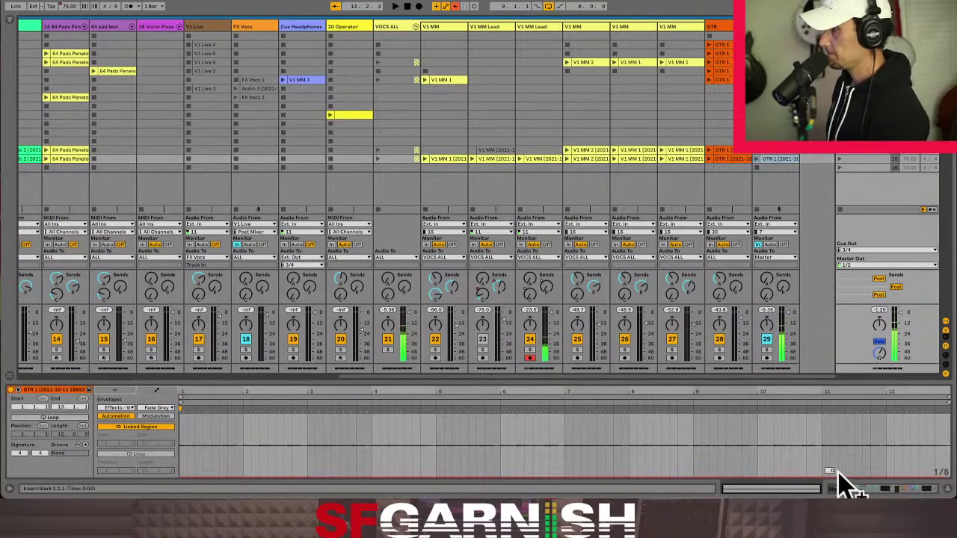
- Copy the Master's Fade Grey automation from bar 205 to bar 217 into the Fade Grey envelope of scene 15's FX ALL clip
{"action": "left_click", "coordinate": [864, 490]}
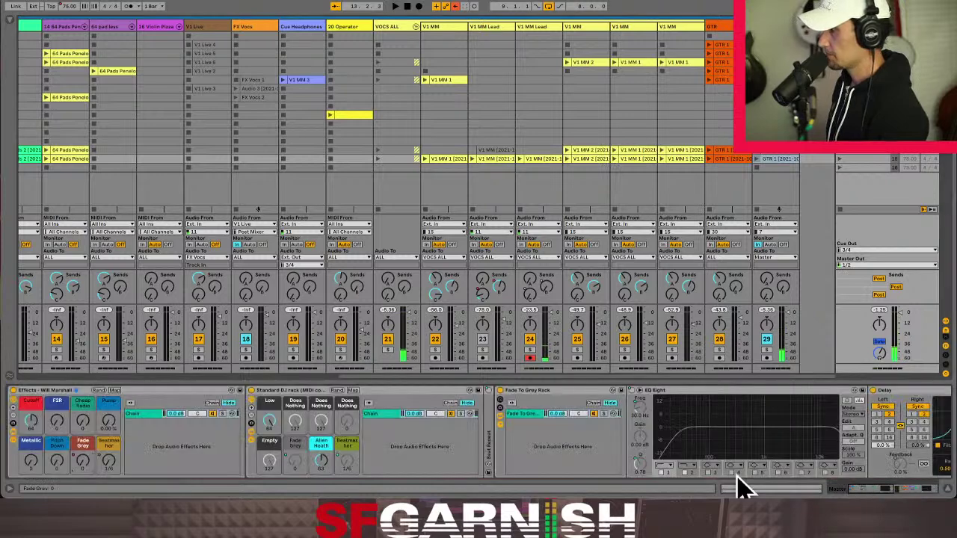
{"action": "right_click", "coordinate": [84, 461]}
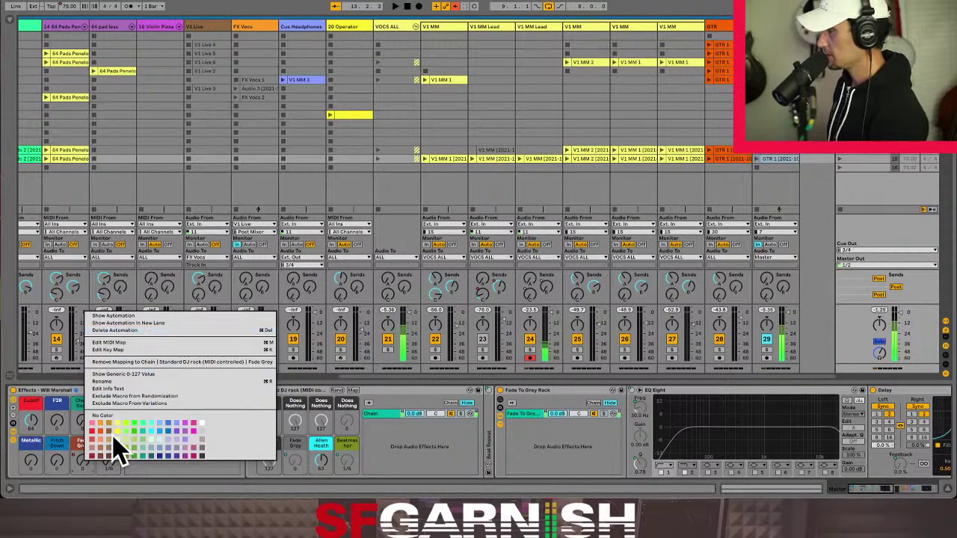
{"action": "left_click", "coordinate": [171, 316]}
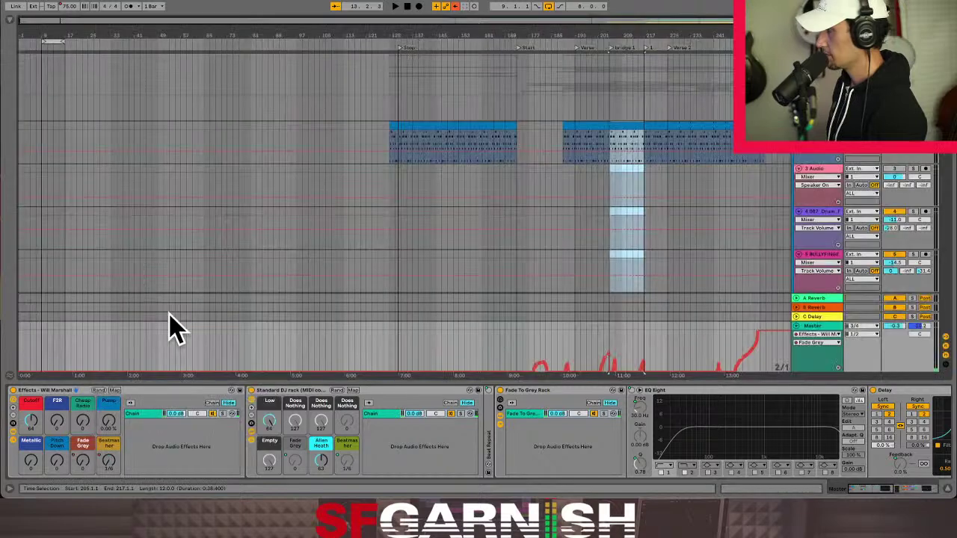
{"action": "left_click", "coordinate": [611, 346]}
{"action": "left_click_drag", "start_coordinate": [612, 346], "coordinate": [646, 351]}
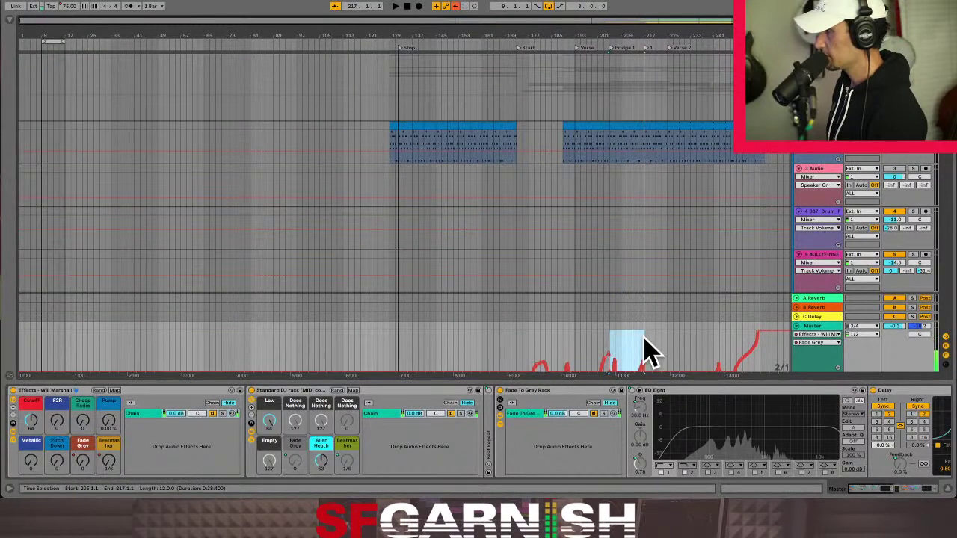
{"action": "key", "text": "Tab"}
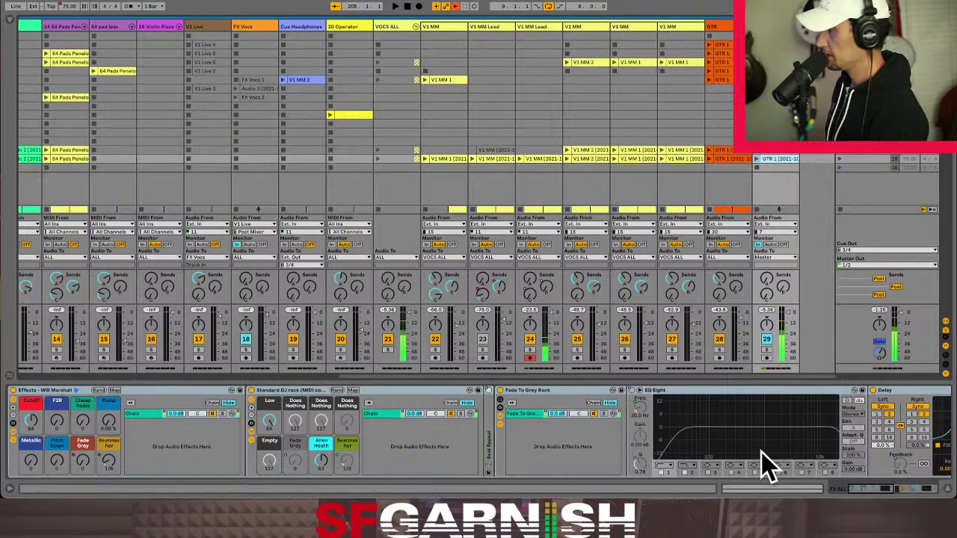
{"action": "key", "text": "shift+Tab"}
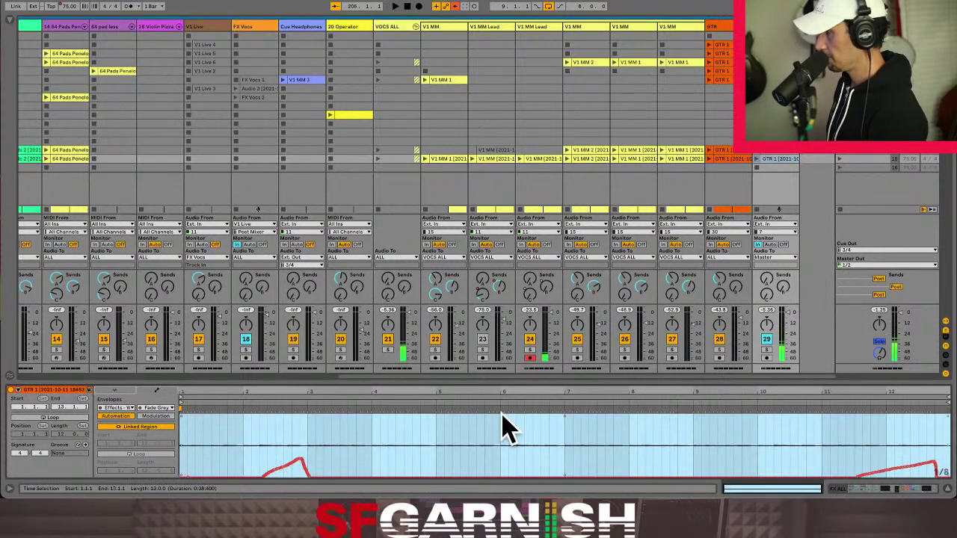
- Show the Master track's Beatmasher automation in the Arrangement View and re-enable it
{"action": "left_click", "coordinate": [889, 27]}
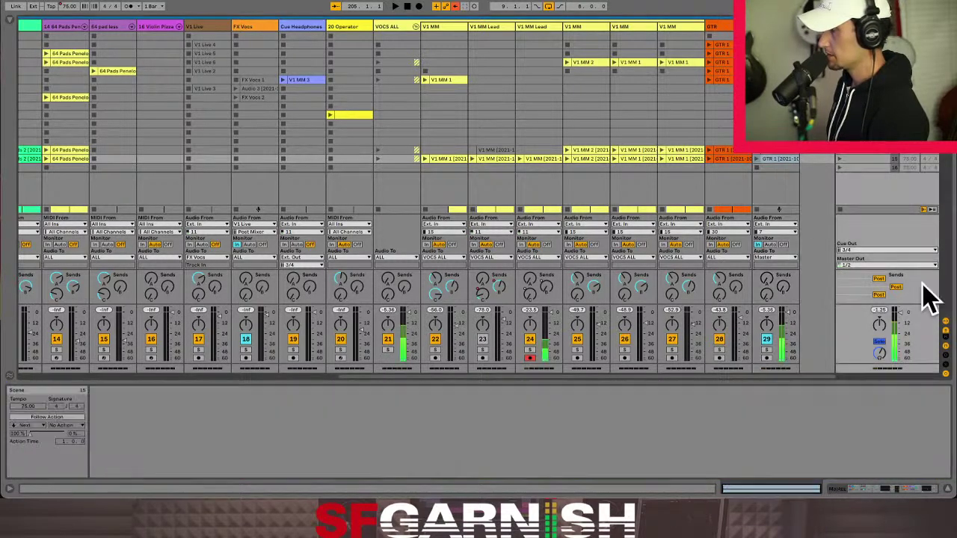
{"action": "key", "text": "Tab"}
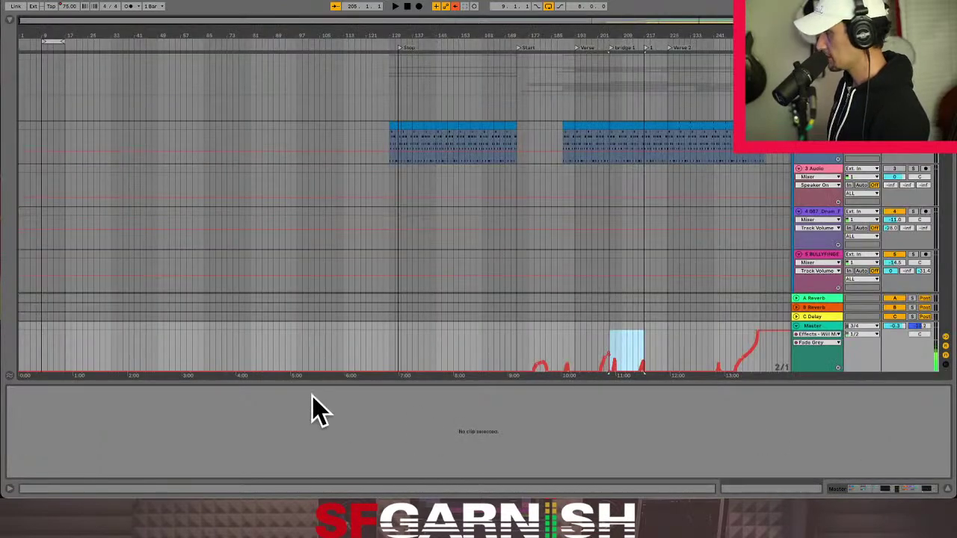
{"action": "left_click", "coordinate": [860, 487]}
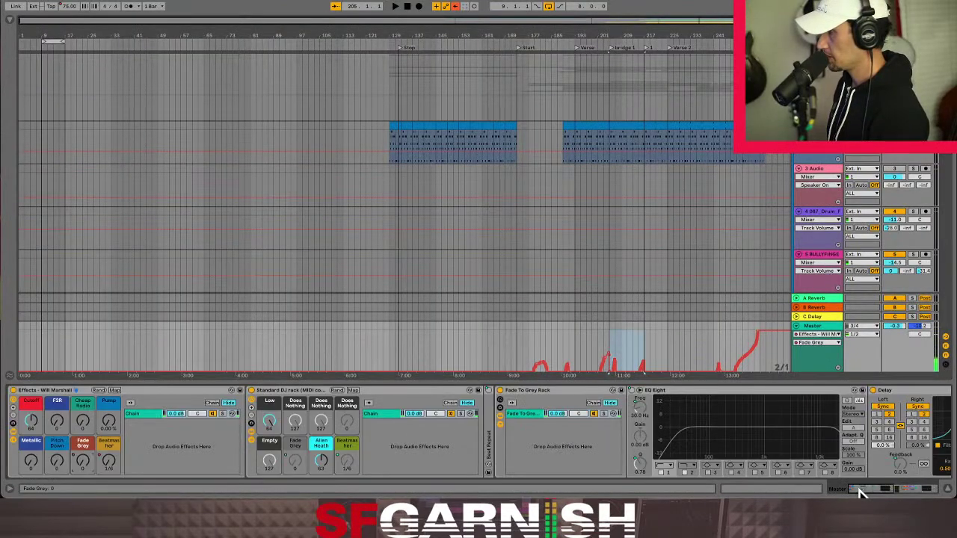
{"action": "left_click", "coordinate": [109, 462]}
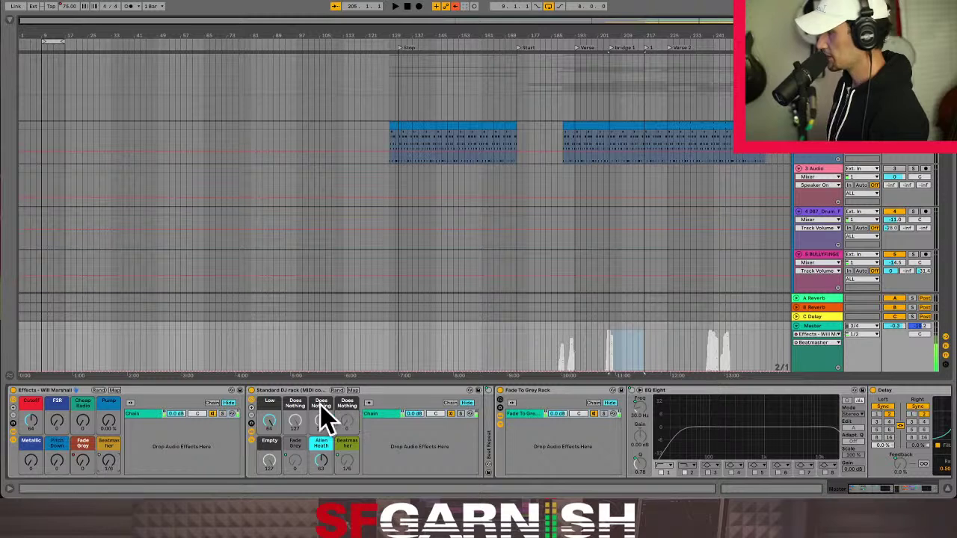
{"action": "right_click", "coordinate": [109, 462]}
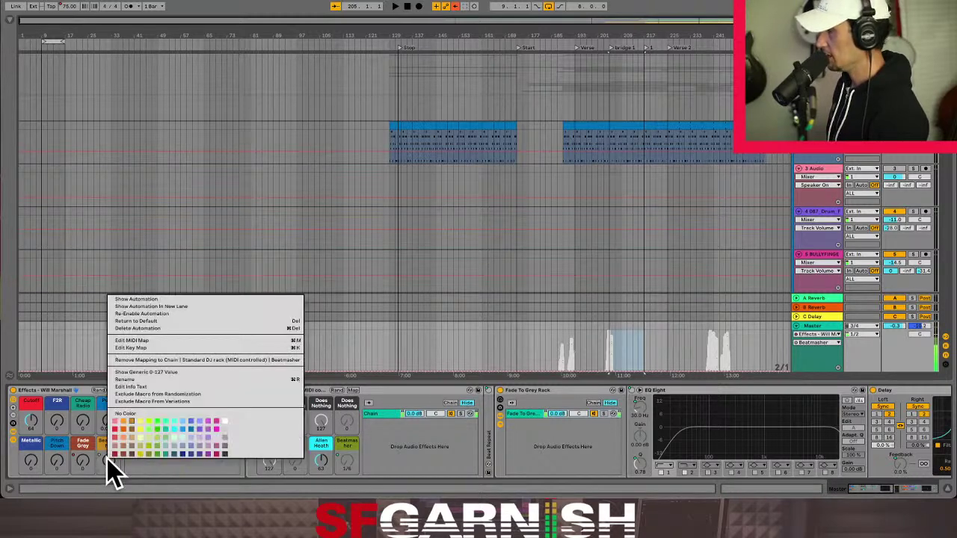
{"action": "left_click", "coordinate": [159, 314]}
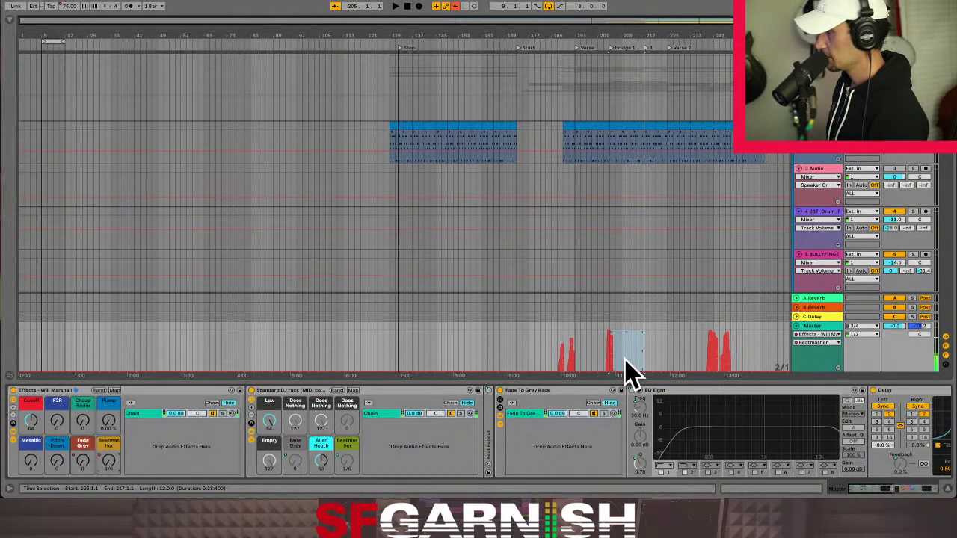
- Select and copy the Master's Beatmasher automation across the bridge 1 section from bar 205 to bar 217
{"action": "key", "text": "z"}
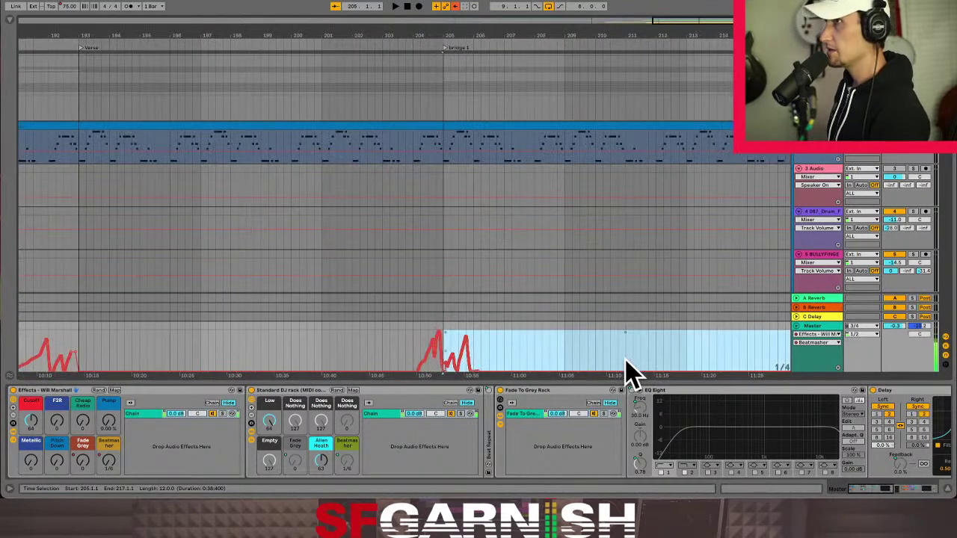
{"action": "left_click", "coordinate": [446, 338]}
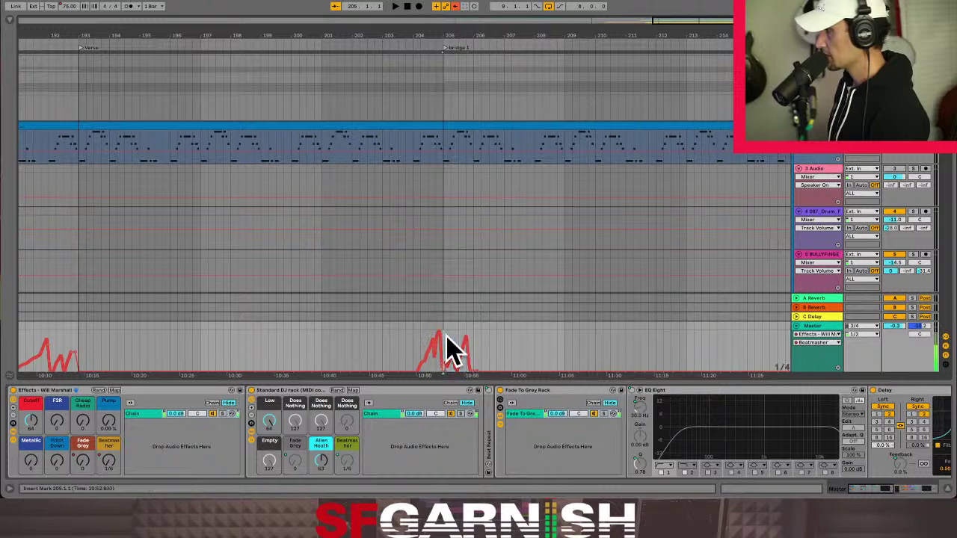
{"action": "left_click_drag", "start_coordinate": [679, 22], "coordinate": [696, 24]}
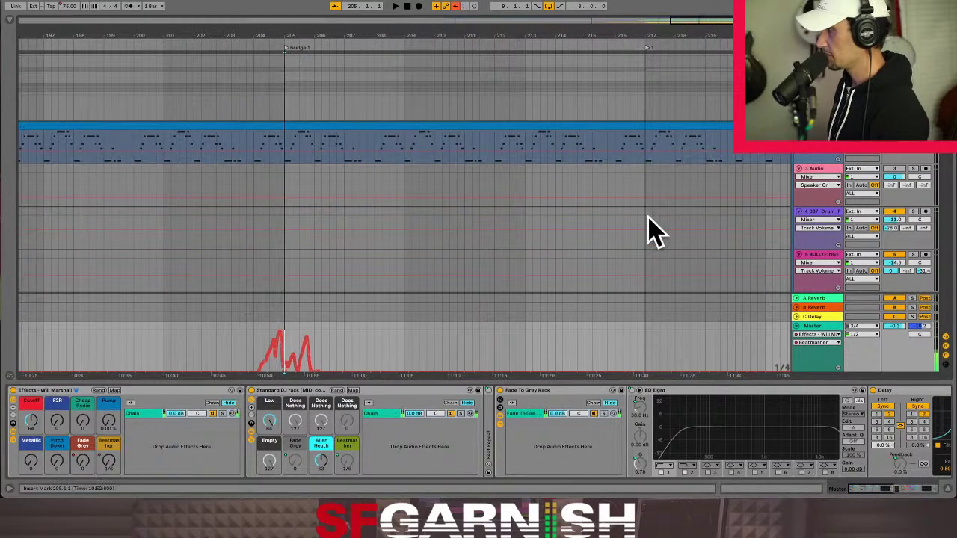
{"action": "left_click", "coordinate": [644, 349], "text": "shift"}
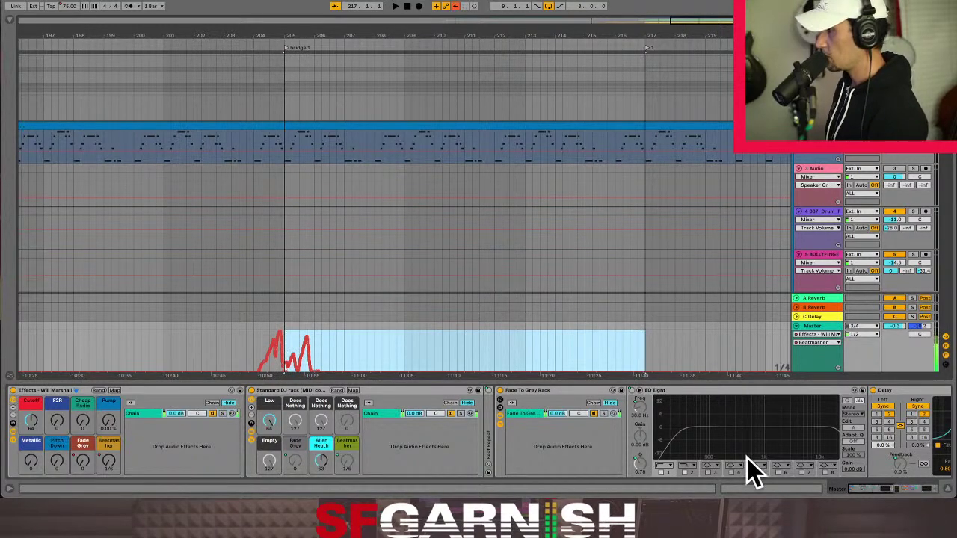
- Paste the copied automation at the start of the Beatmasher envelope in scene 15's FX ALL clip
{"action": "key", "text": "Tab"}
{"action": "left_click", "coordinate": [766, 158]}
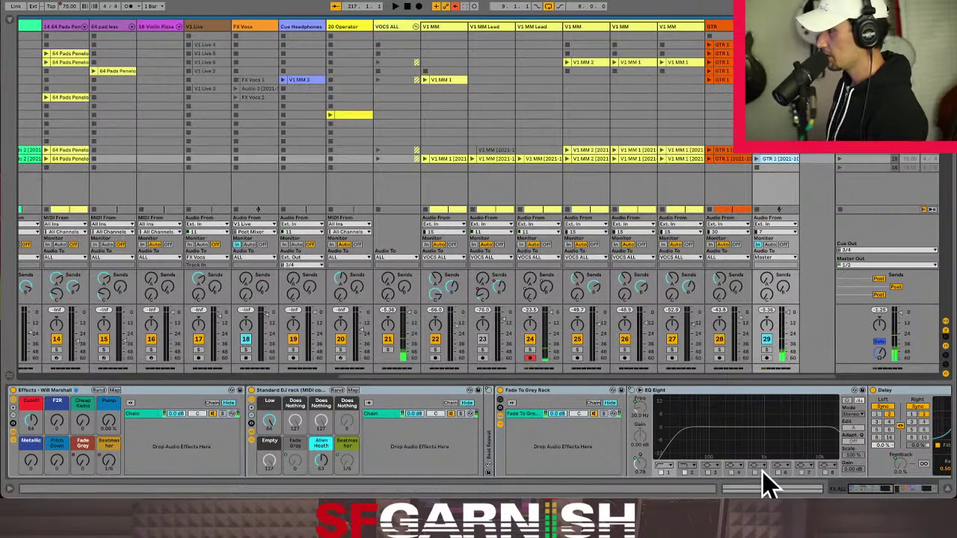
{"action": "key", "text": "shift+Tab"}
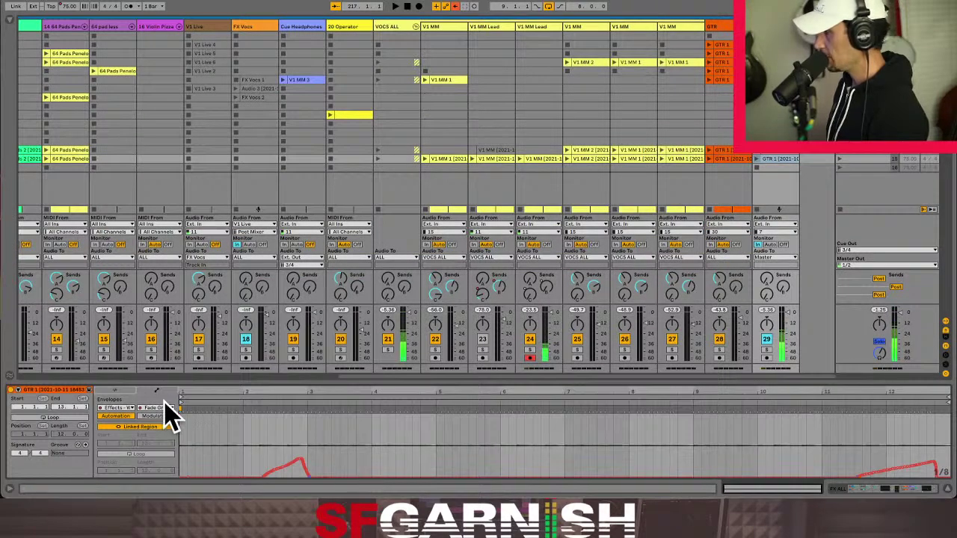
{"action": "left_click", "coordinate": [168, 409]}
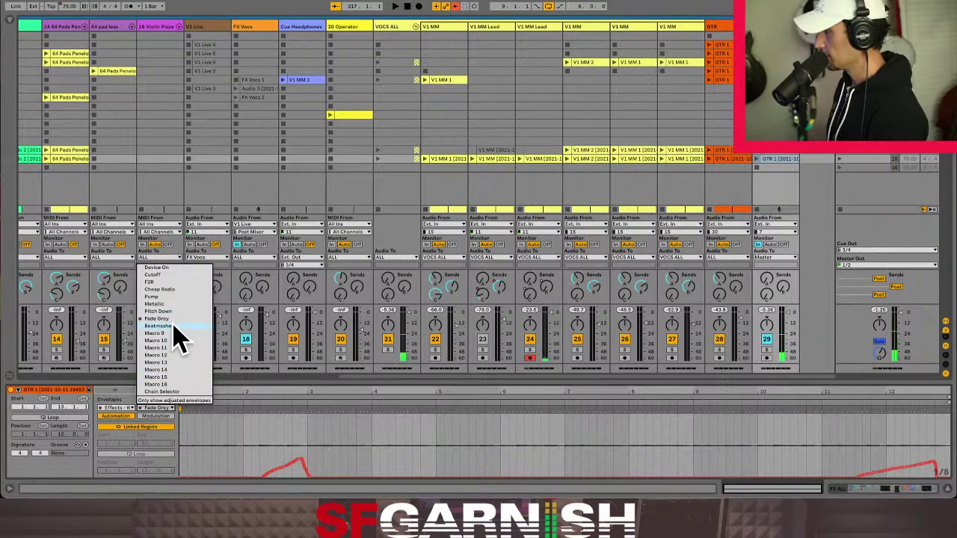
{"action": "left_click", "coordinate": [175, 327]}
{"action": "left_click", "coordinate": [180, 425]}
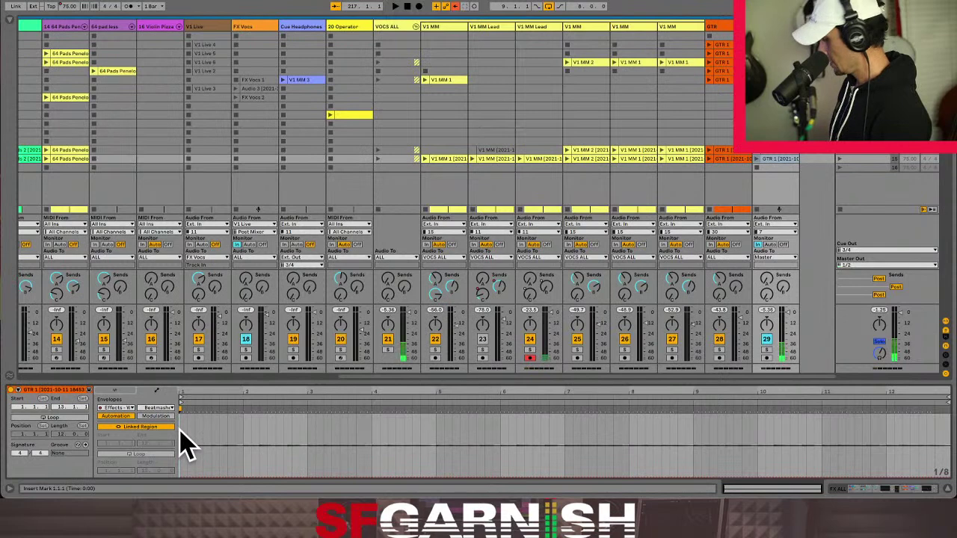
{"action": "left_click", "coordinate": [185, 443]}
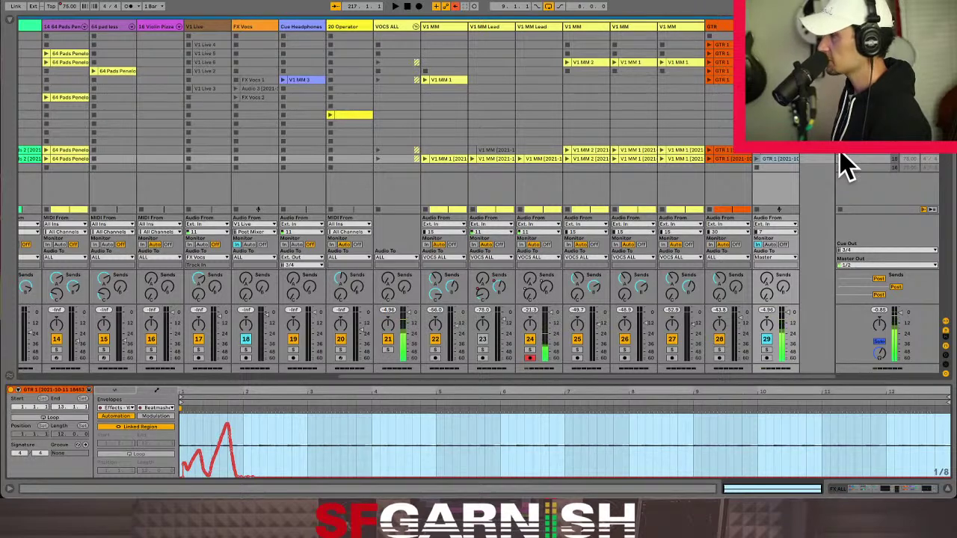
- Re-enable the B Reverb and C Delay send automation on track 24, V1 MM Lead, and slightly adjust a send level
{"action": "right_click", "coordinate": [550, 295]}
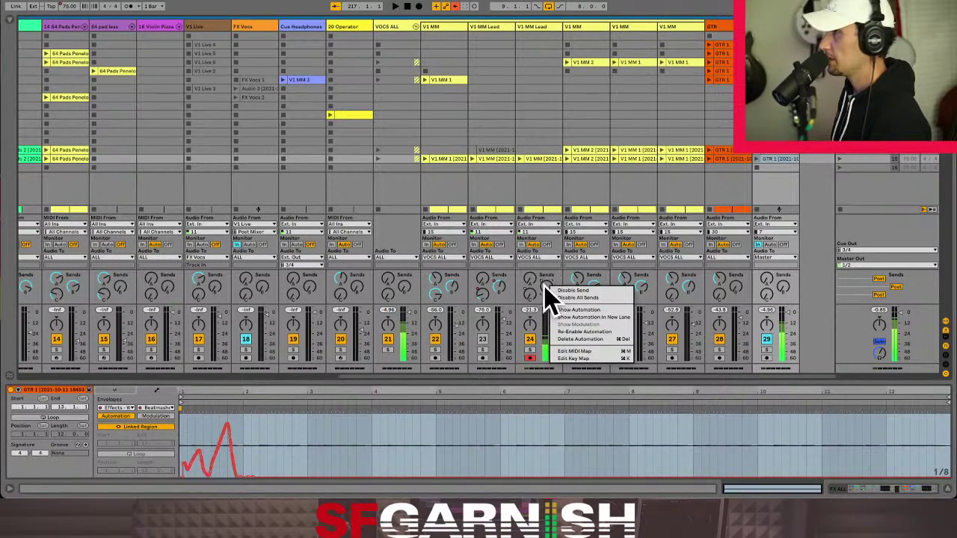
{"action": "left_click", "coordinate": [546, 296]}
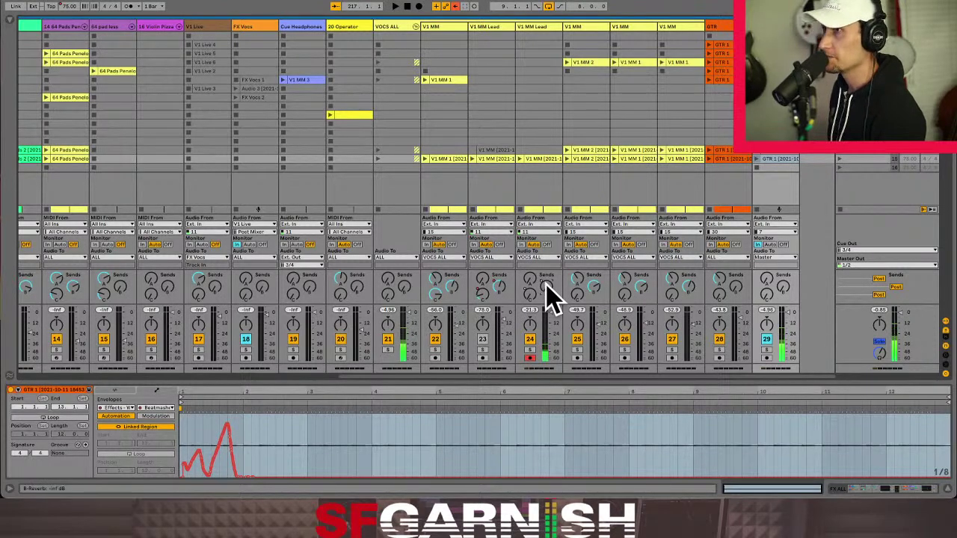
{"action": "right_click", "coordinate": [549, 295]}
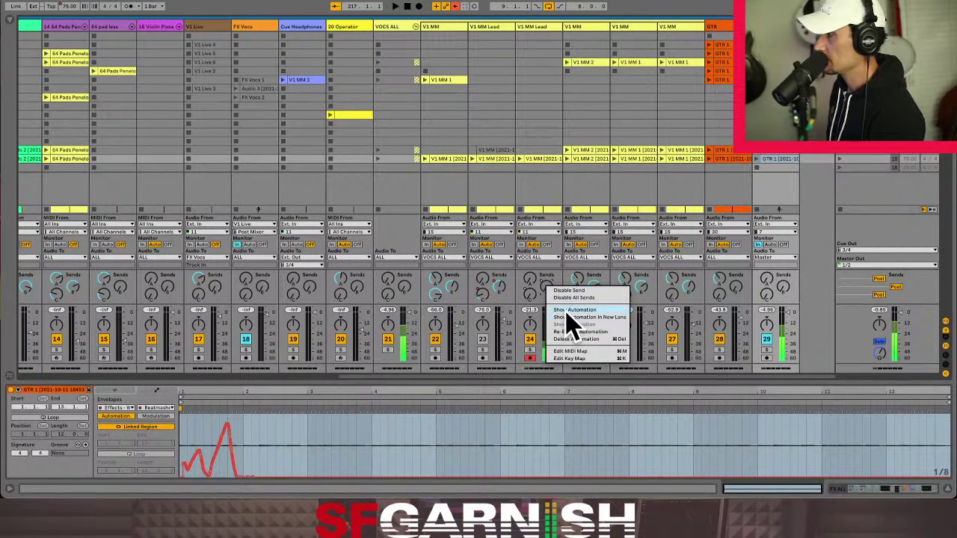
{"action": "left_click", "coordinate": [579, 345]}
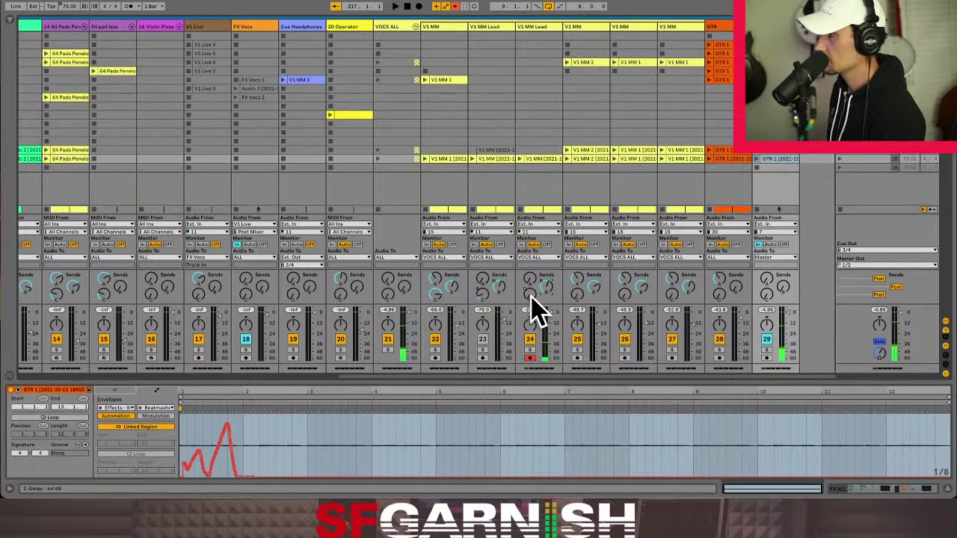
{"action": "right_click", "coordinate": [532, 304]}
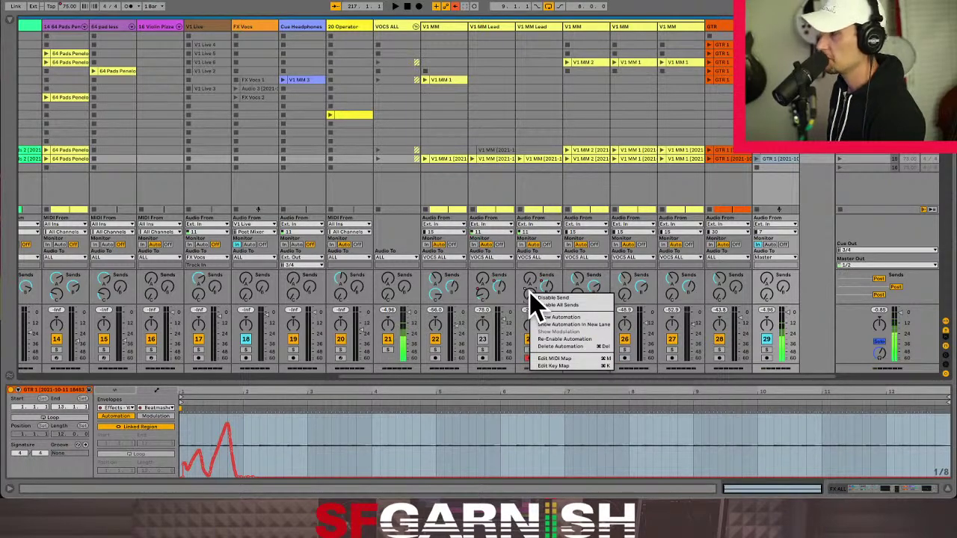
{"action": "left_click", "coordinate": [570, 341]}
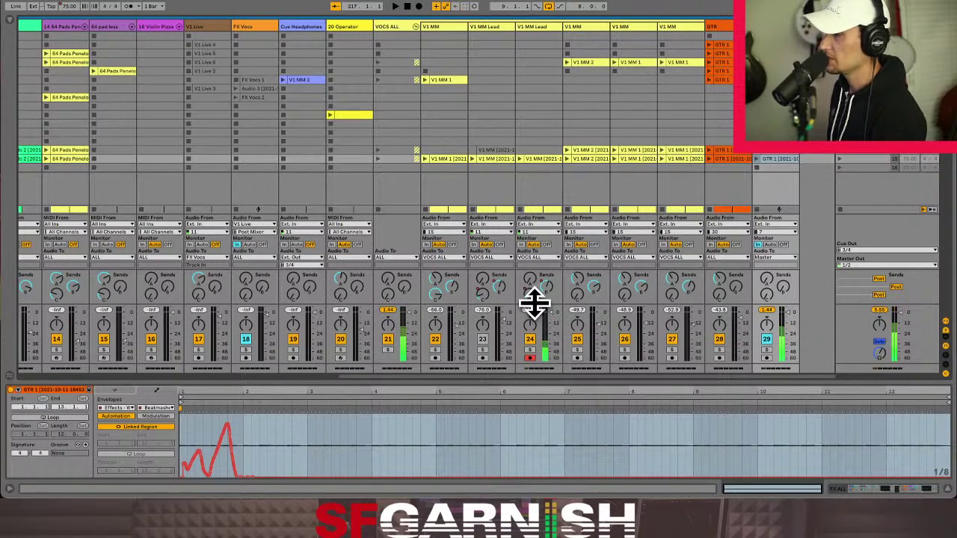
{"action": "left_click_drag", "start_coordinate": [529, 279], "coordinate": [532, 275]}
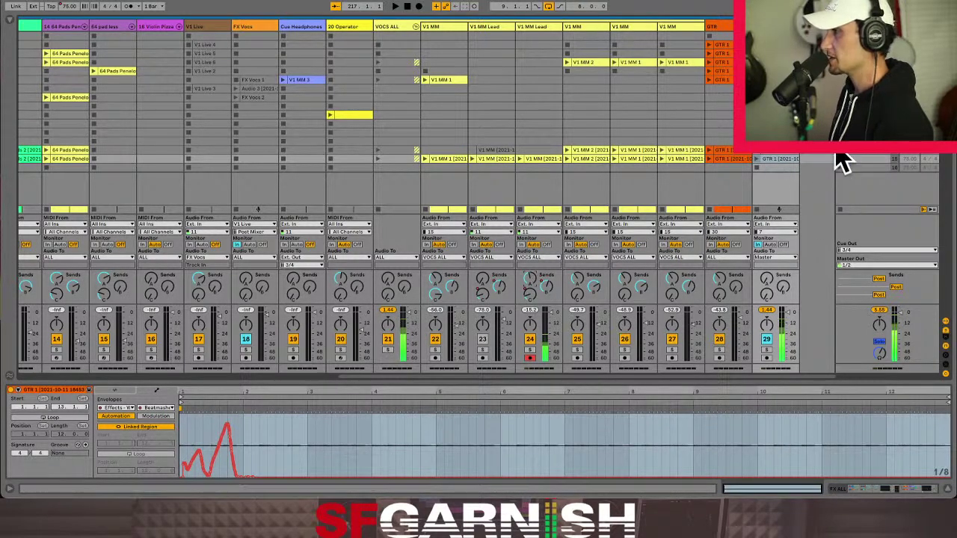
- Rename scene 15 as Bridge and launch the Verse scene
{"action": "left_click", "coordinate": [864, 159]}
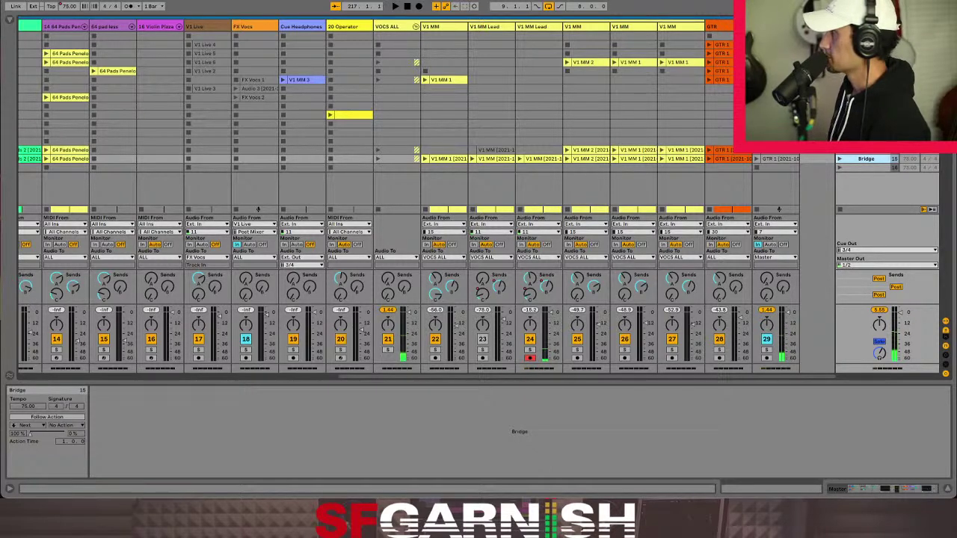
{"action": "left_click", "coordinate": [840, 156]}
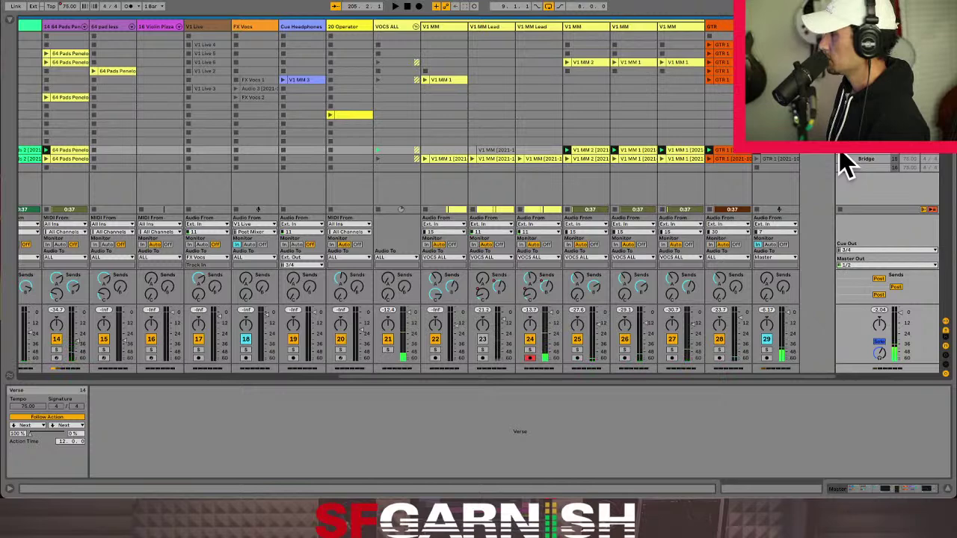
- Place the Arrangement insert marker back at bar 9 and launch the Verse scene in the Session View
{"action": "key", "text": "Tab"}
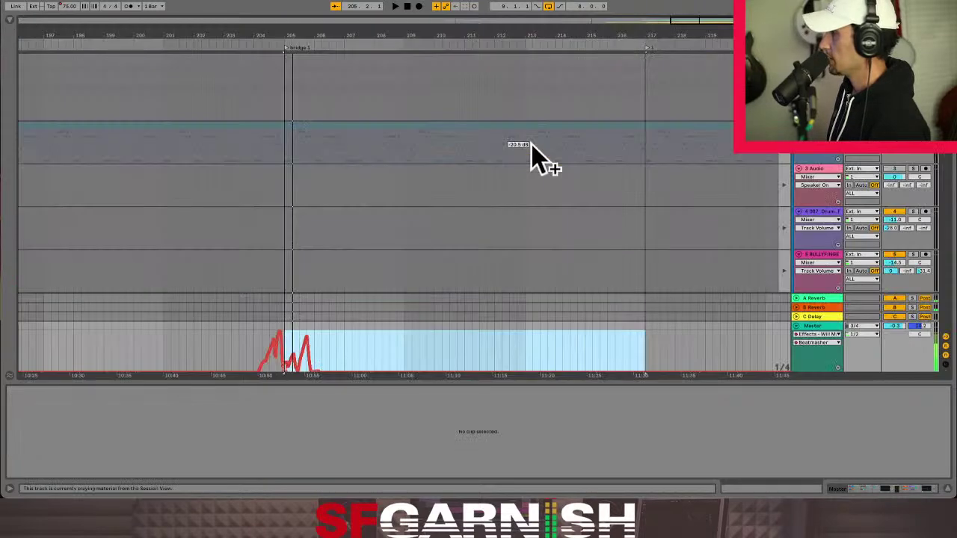
{"action": "left_click", "coordinate": [252, 239]}
{"action": "key", "text": "minus"}
{"action": "key", "text": "minus"}
{"action": "key", "text": "minus"}
{"action": "key", "text": "minus"}
{"action": "key", "text": "minus"}
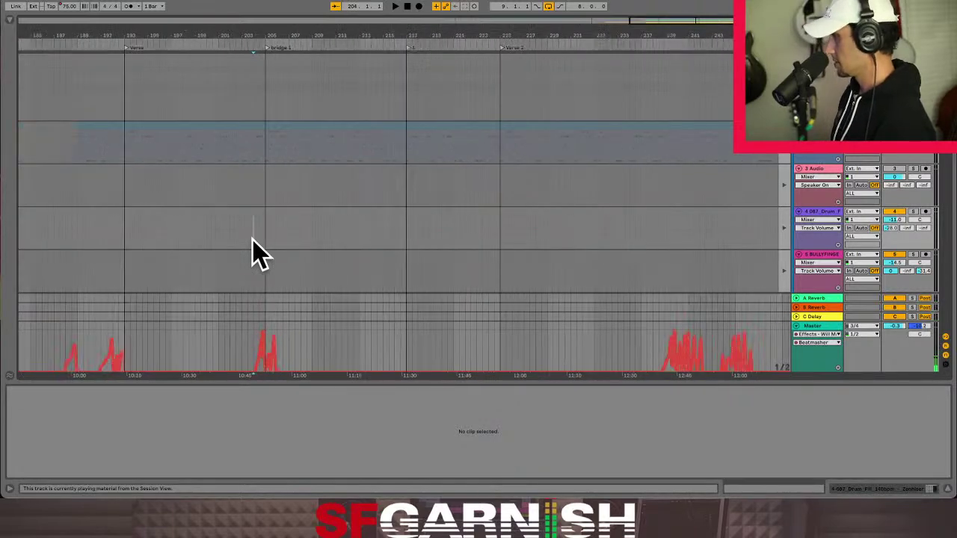
{"action": "left_click", "coordinate": [41, 77]}
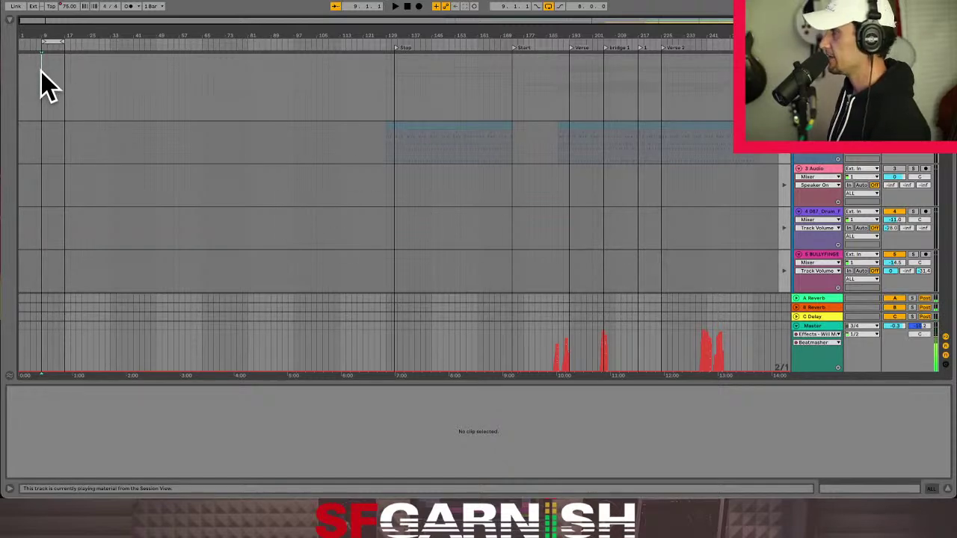
{"action": "key", "text": "Tab"}
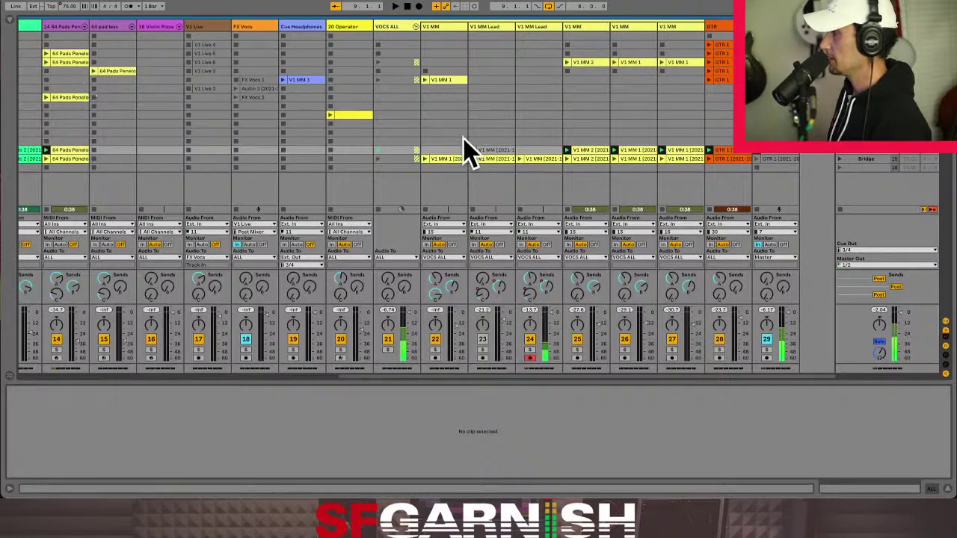
{"action": "left_click", "coordinate": [840, 154]}
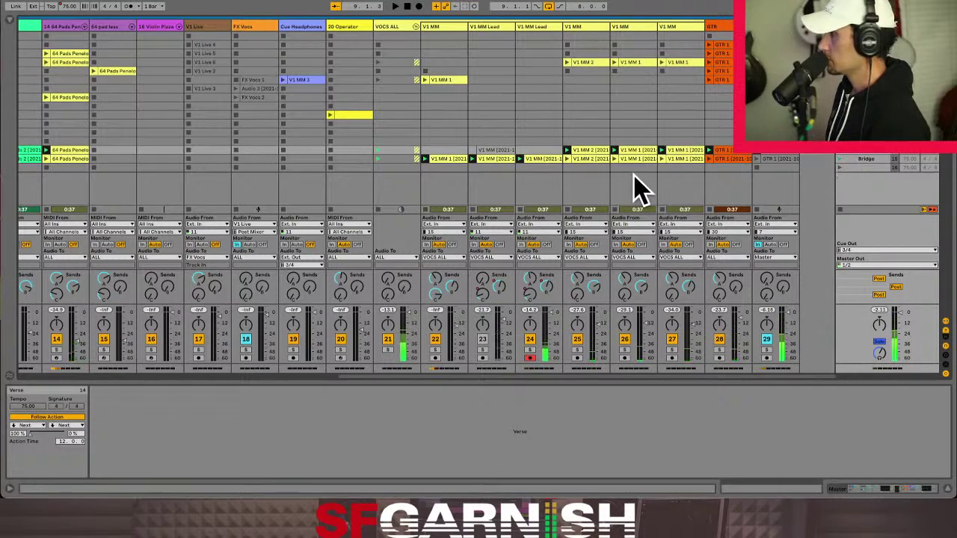
- Move scene 15's lead vocal clip from track 24 to track 23, then deactivate the scene's V1 MM clips on tracks 22 and 23
{"action": "left_click", "coordinate": [536, 160]}
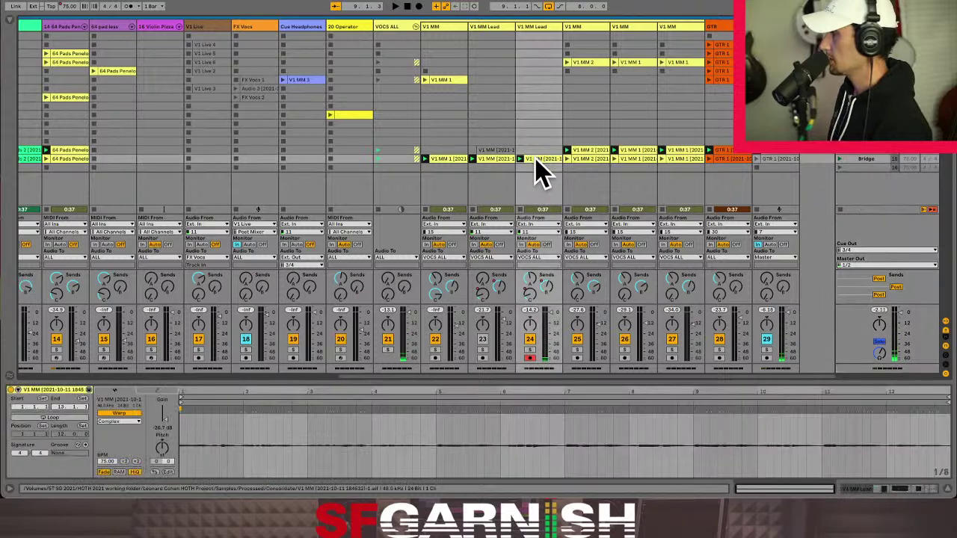
{"action": "left_click", "coordinate": [453, 160], "text": "shift"}
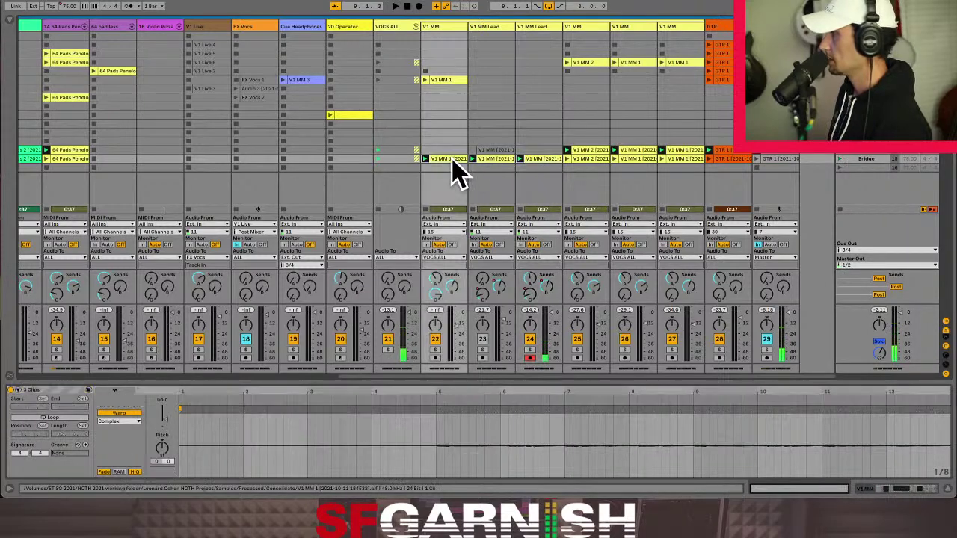
{"action": "left_click", "coordinate": [544, 160]}
{"action": "left_click_drag", "start_coordinate": [544, 160], "coordinate": [482, 160]}
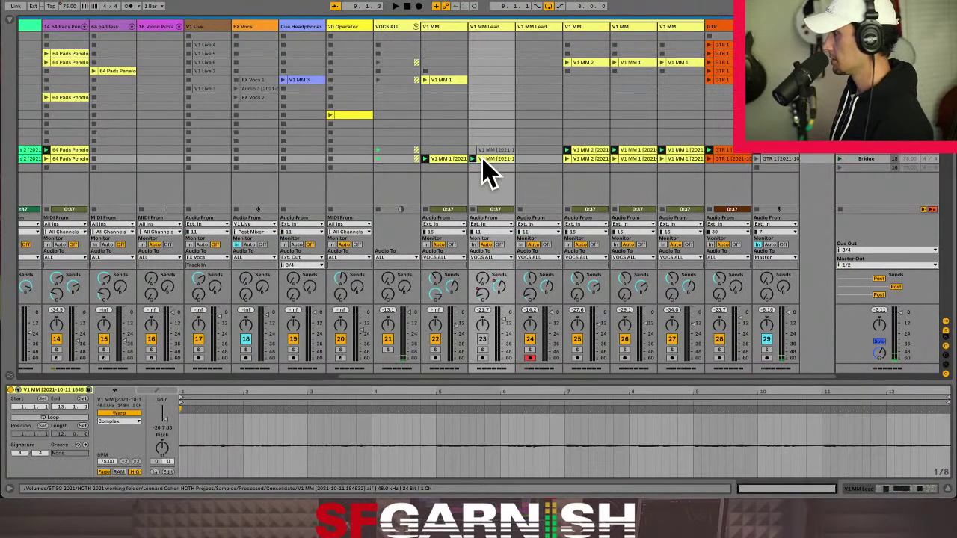
{"action": "left_click", "coordinate": [443, 159], "text": "shift"}
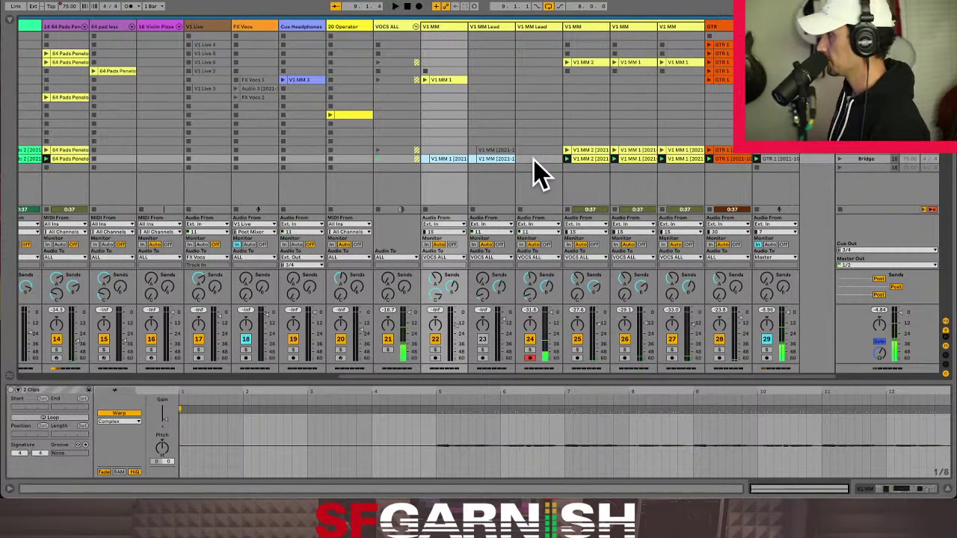
- Rename track 24 as V2 JA, then stop all clips and relaunch the Verse scene
{"action": "left_click", "coordinate": [537, 28]}
{"action": "key", "text": "ctrl+r"}
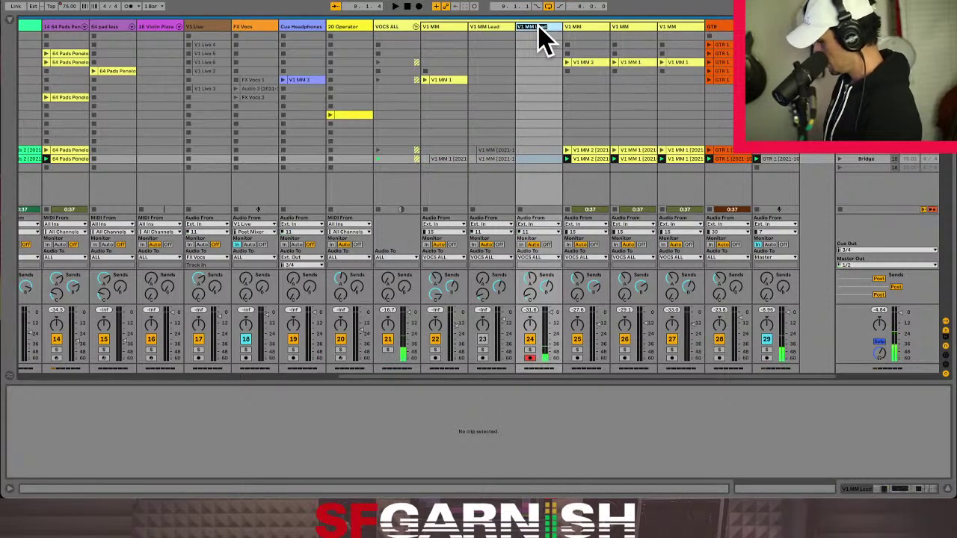
{"action": "key", "text": "Return"}
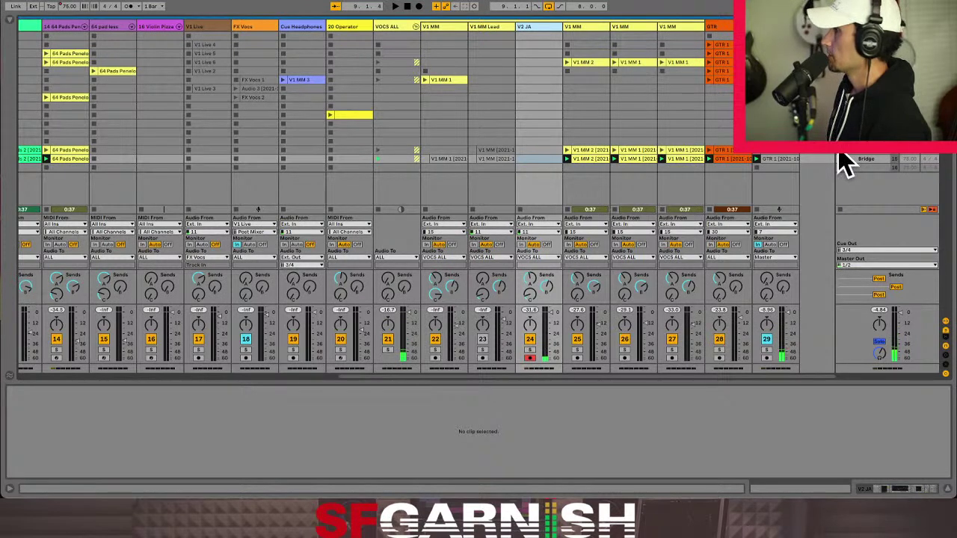
{"action": "left_click", "coordinate": [839, 209]}
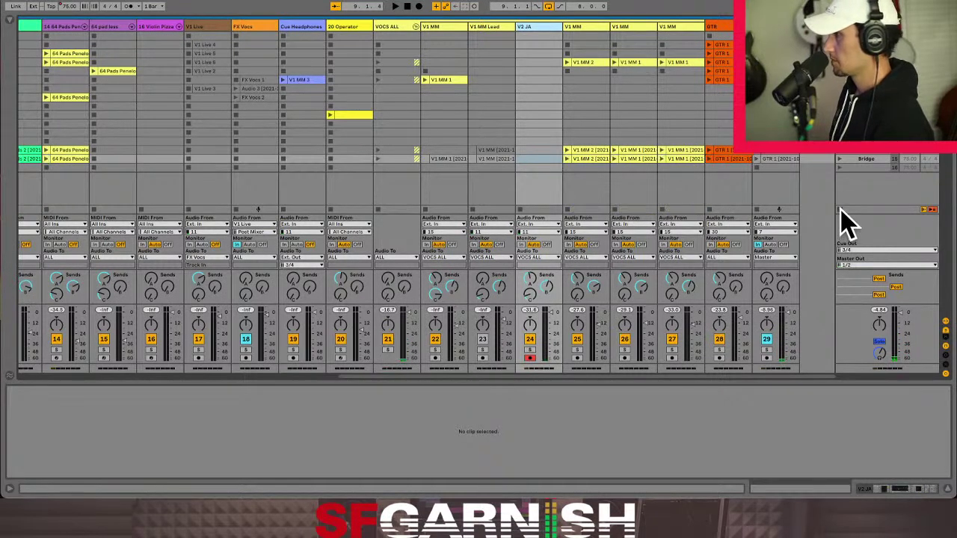
{"action": "left_click", "coordinate": [839, 151]}
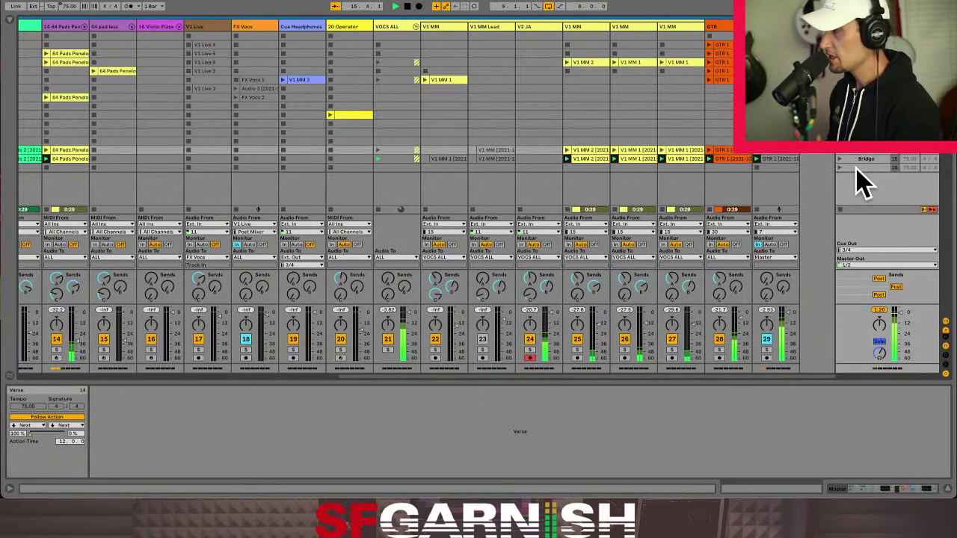
- Draw 1/16 Beatmasher bursts around bars 6, 8 and 9 in scene 15's FX ALL clip and turn on the clip's looping
{"action": "left_click", "coordinate": [770, 159]}
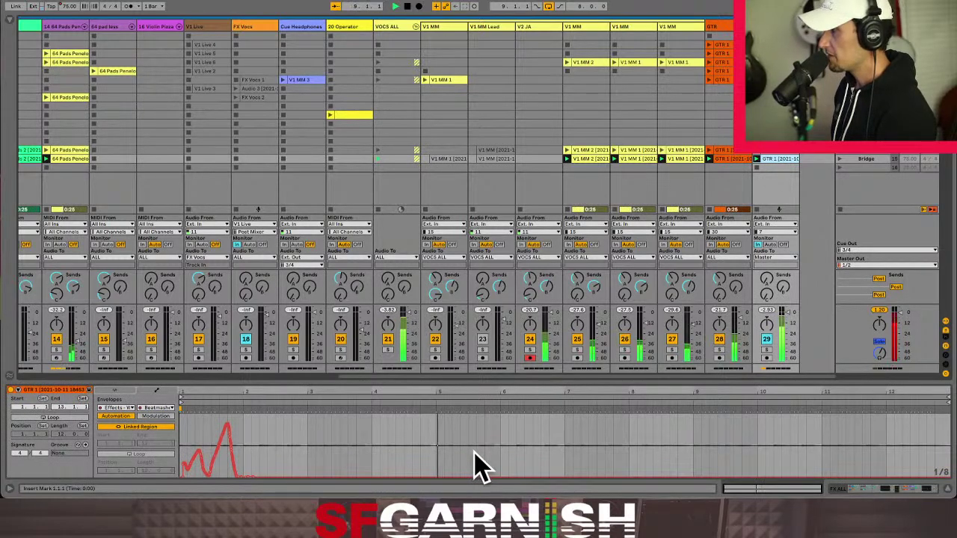
{"action": "left_click_drag", "start_coordinate": [519, 466], "coordinate": [659, 434]}
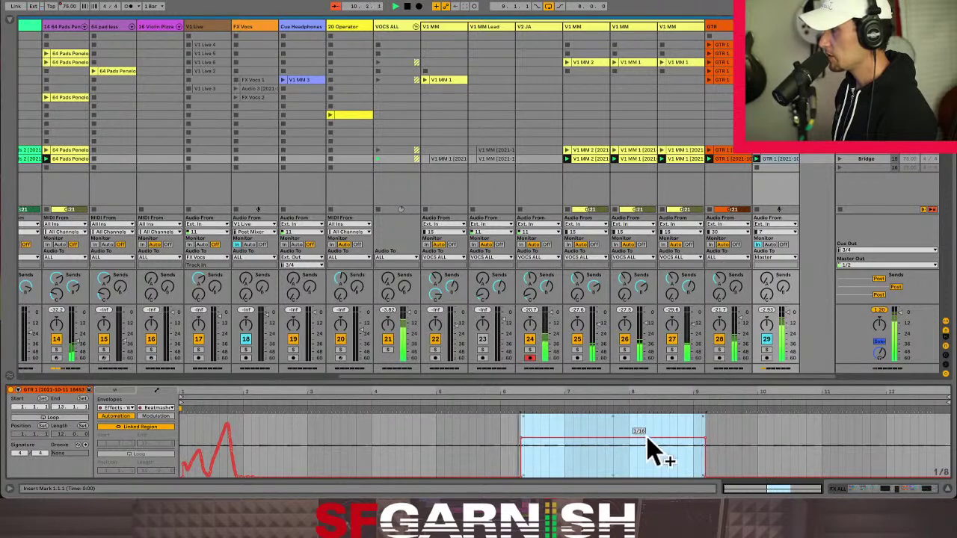
{"action": "left_click_drag", "start_coordinate": [568, 461], "coordinate": [698, 466]}
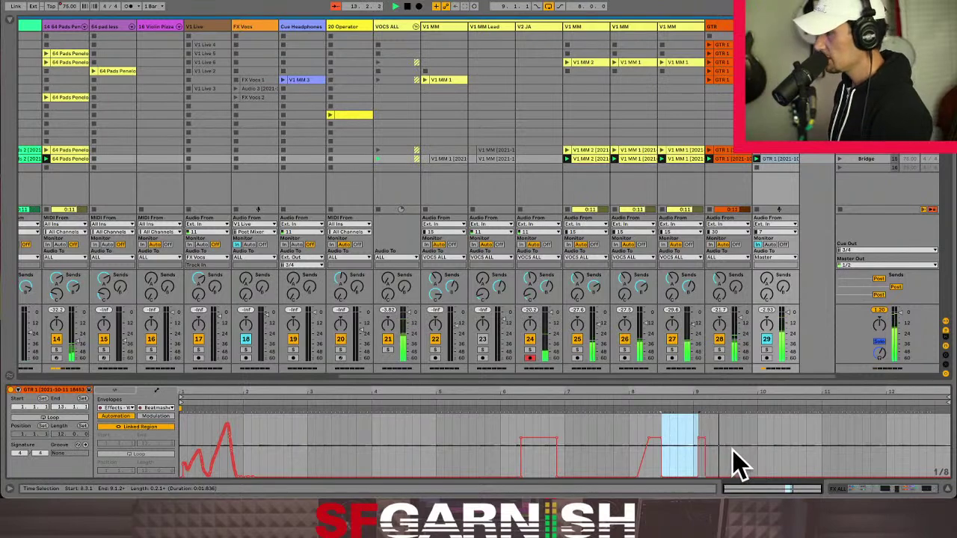
{"action": "left_click_drag", "start_coordinate": [705, 450], "coordinate": [742, 450]}
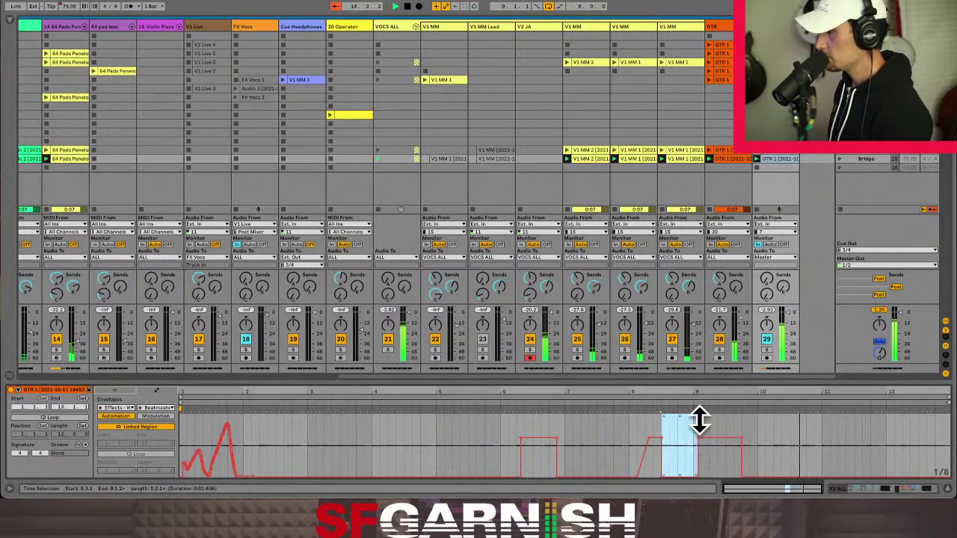
{"action": "left_click_drag", "start_coordinate": [882, 455], "coordinate": [945, 444]}
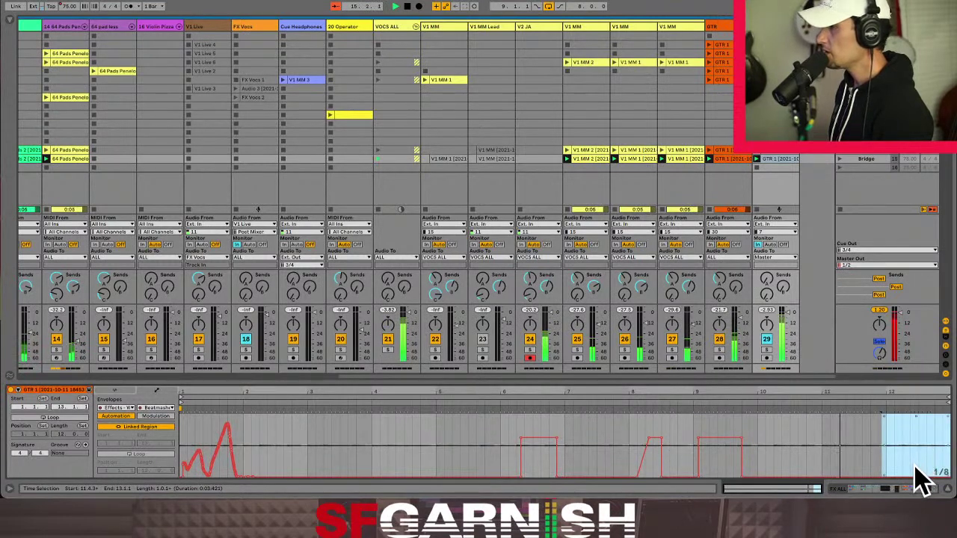
{"action": "left_click", "coordinate": [73, 417]}
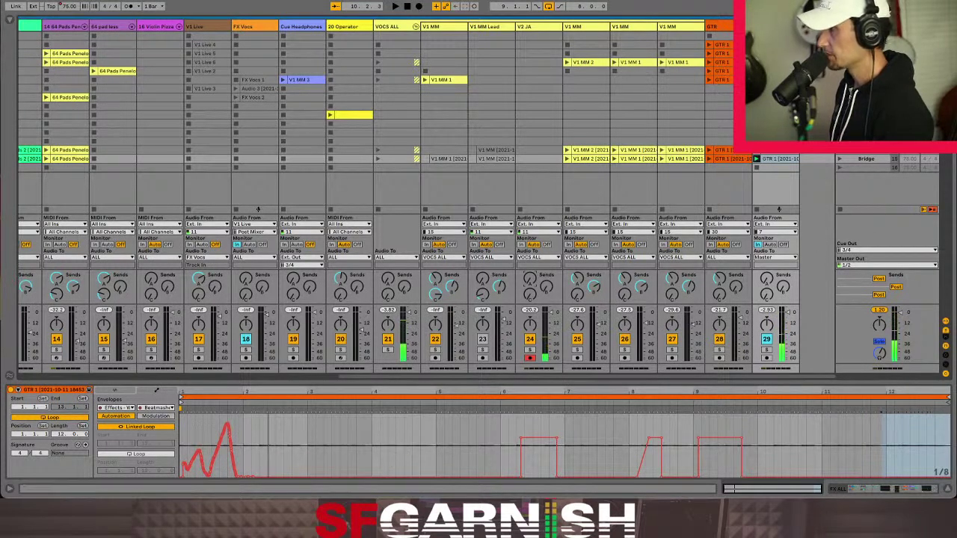
- Check the effect racks on FX ALL, then inspect the Fade Grey envelope in scene 15's clip through its final bar
{"action": "left_click", "coordinate": [863, 490]}
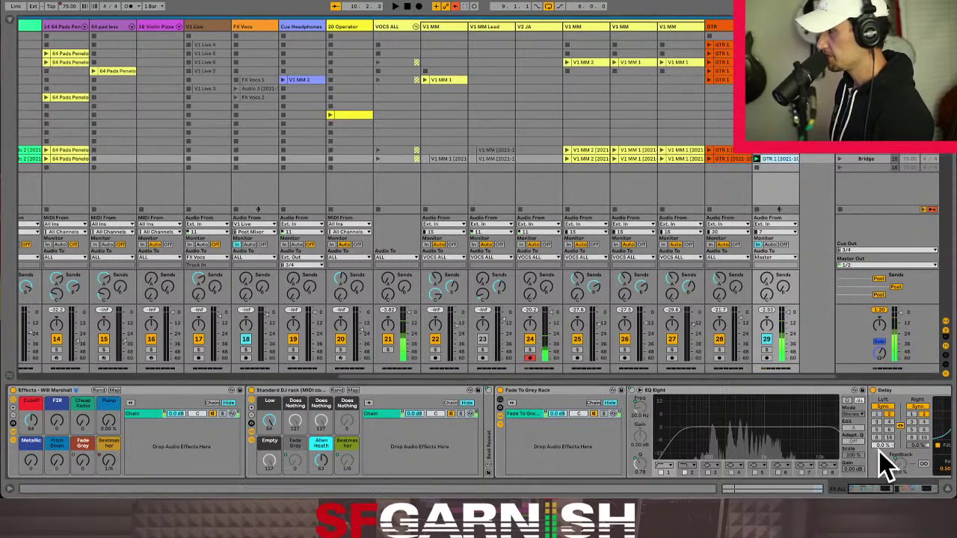
{"action": "left_click", "coordinate": [781, 488]}
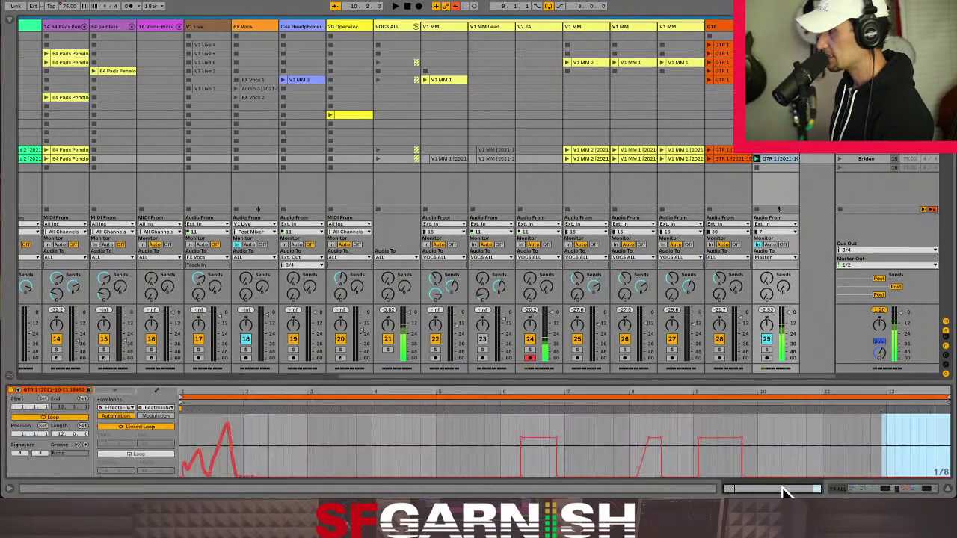
{"action": "left_click", "coordinate": [157, 408]}
{"action": "left_click", "coordinate": [180, 318]}
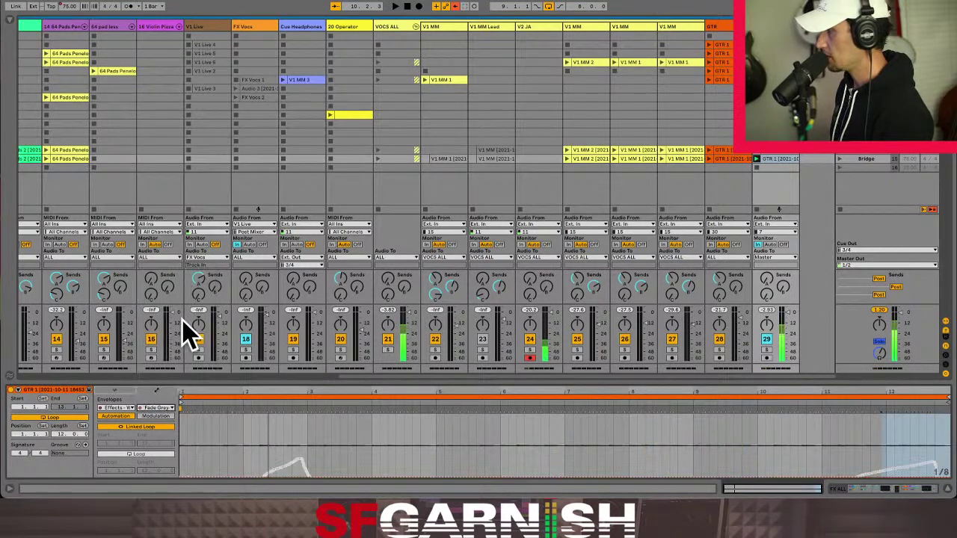
{"action": "left_click", "coordinate": [943, 454]}
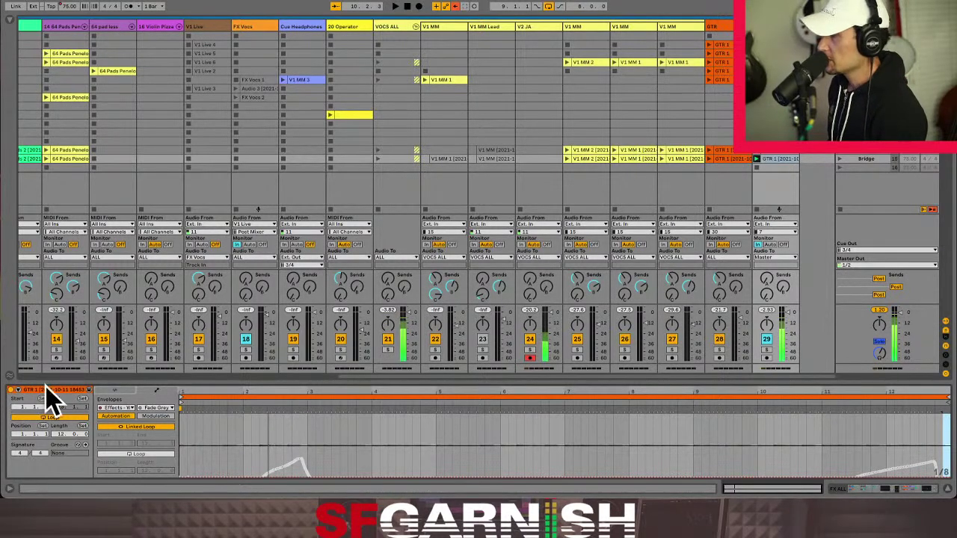
{"action": "left_click", "coordinate": [55, 417]}
{"action": "left_click", "coordinate": [54, 418]}
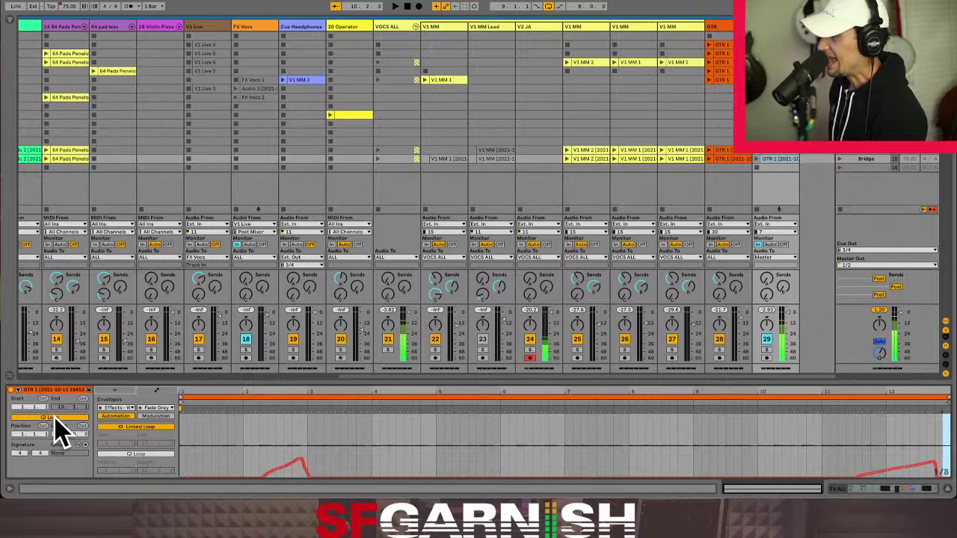
{"action": "left_click", "coordinate": [54, 418]}
{"action": "left_click", "coordinate": [54, 418]}
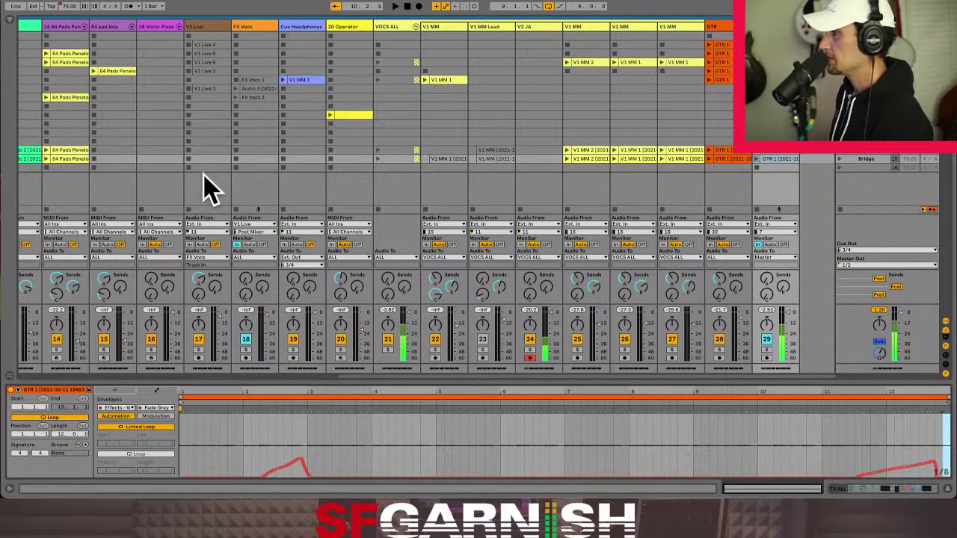
- Turn on looping for scene 15's V3 BeatBox OD clip and the Sub Bass MIDI clip on track 2
{"action": "left_click_drag", "start_coordinate": [509, 378], "coordinate": [137, 394]}
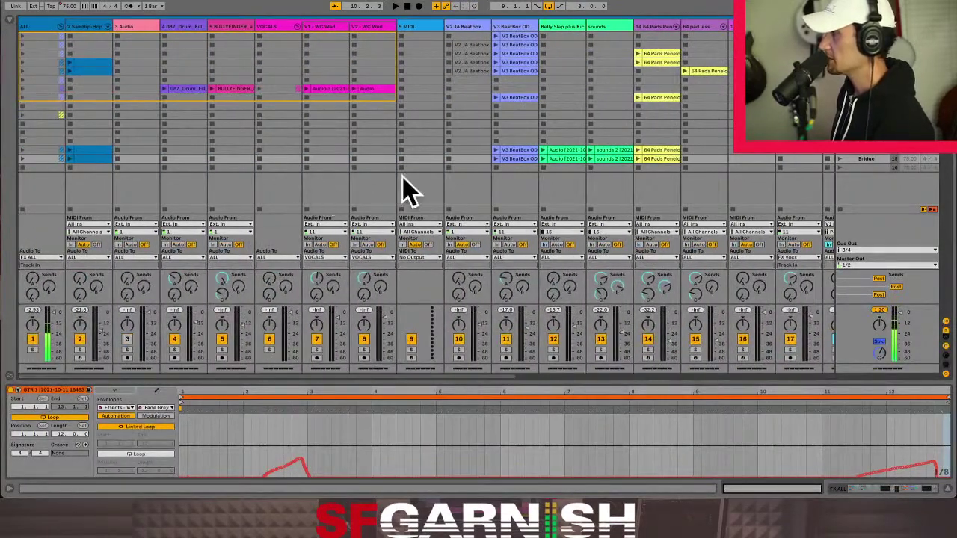
{"action": "left_click", "coordinate": [516, 159]}
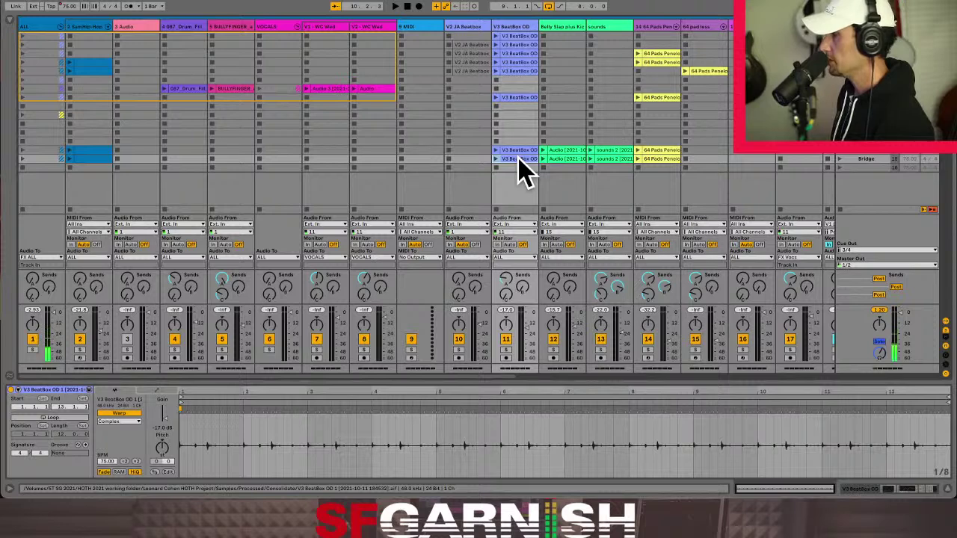
{"action": "left_click", "coordinate": [50, 417]}
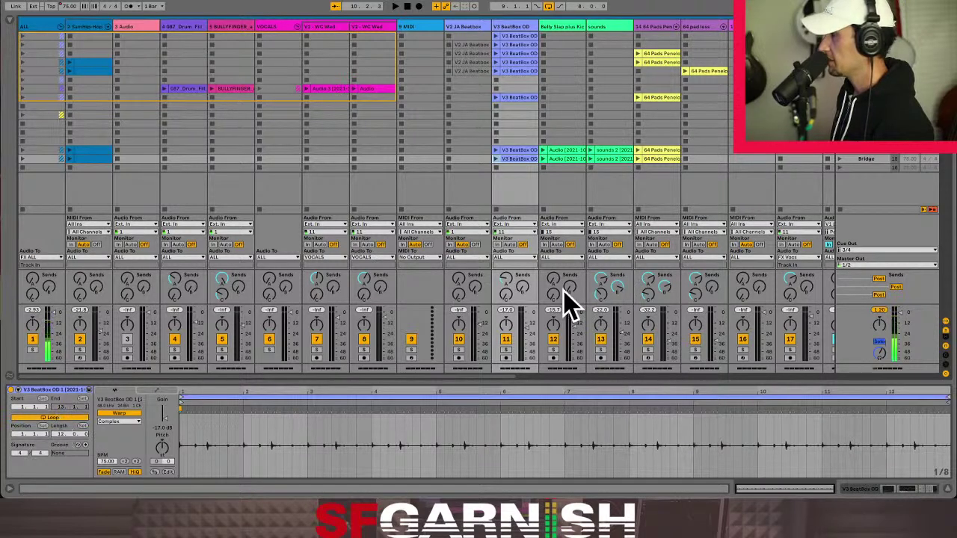
{"action": "left_click", "coordinate": [664, 160]}
{"action": "left_click", "coordinate": [88, 158]}
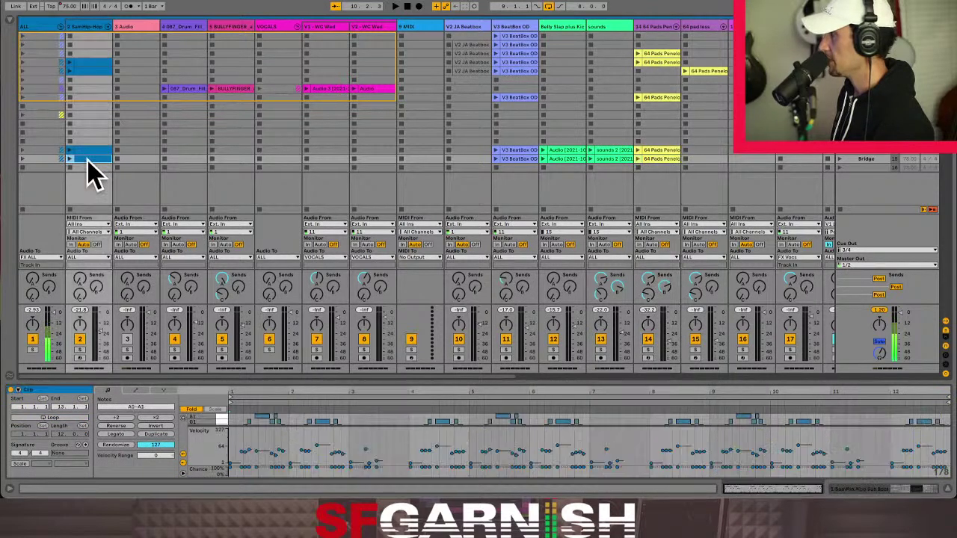
{"action": "left_click", "coordinate": [56, 418]}
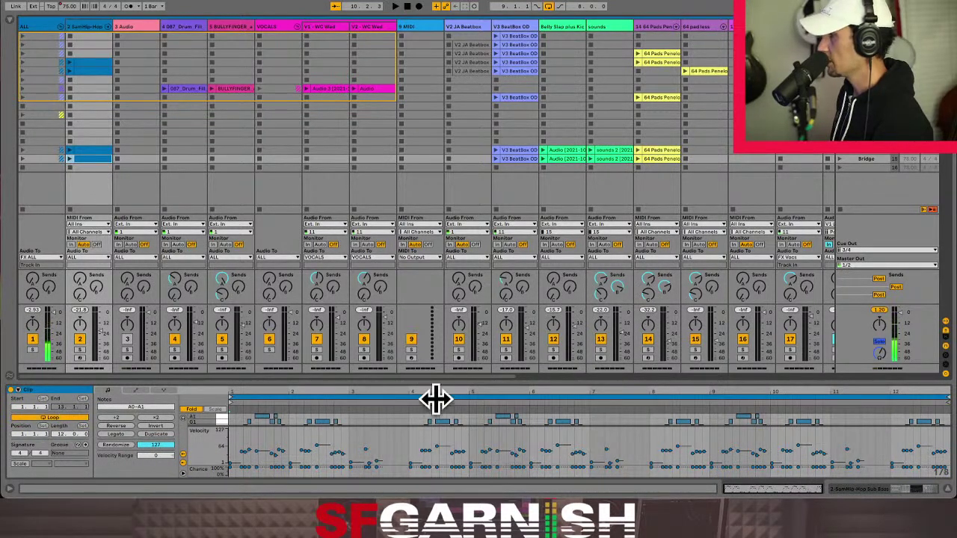
- Turn on looping for scene 15's GTR clip after checking the FX ALL clip
{"action": "left_click_drag", "start_coordinate": [397, 377], "coordinate": [824, 376]}
{"action": "left_click", "coordinate": [784, 160]}
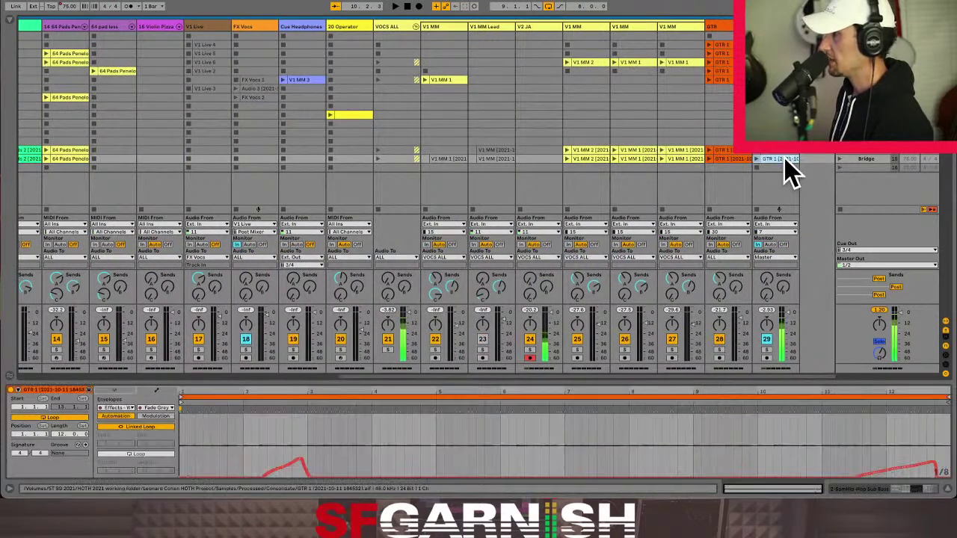
{"action": "left_click", "coordinate": [733, 159]}
{"action": "left_click", "coordinate": [52, 417]}
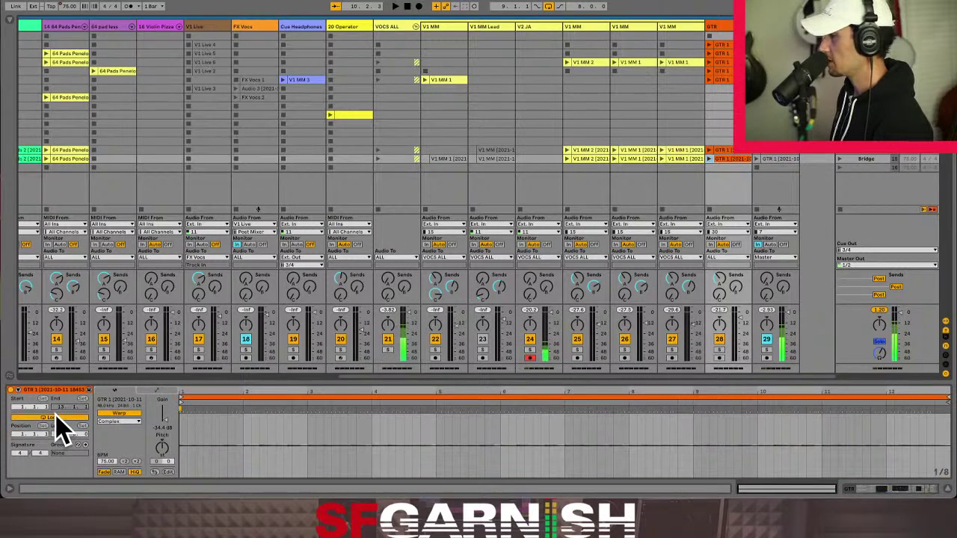
- Rename scene 15 as Bridge - Breakdown
{"action": "left_click", "coordinate": [587, 169]}
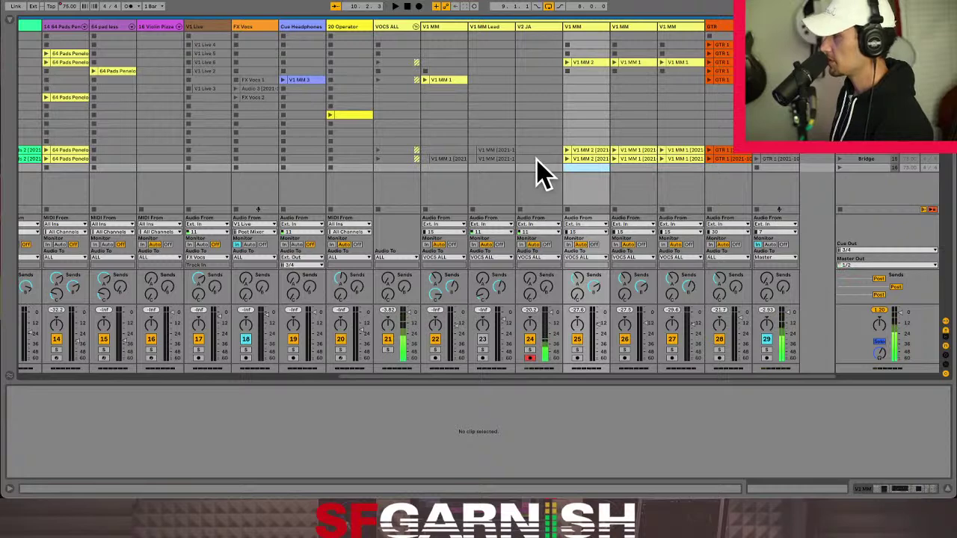
{"action": "left_click", "coordinate": [538, 159]}
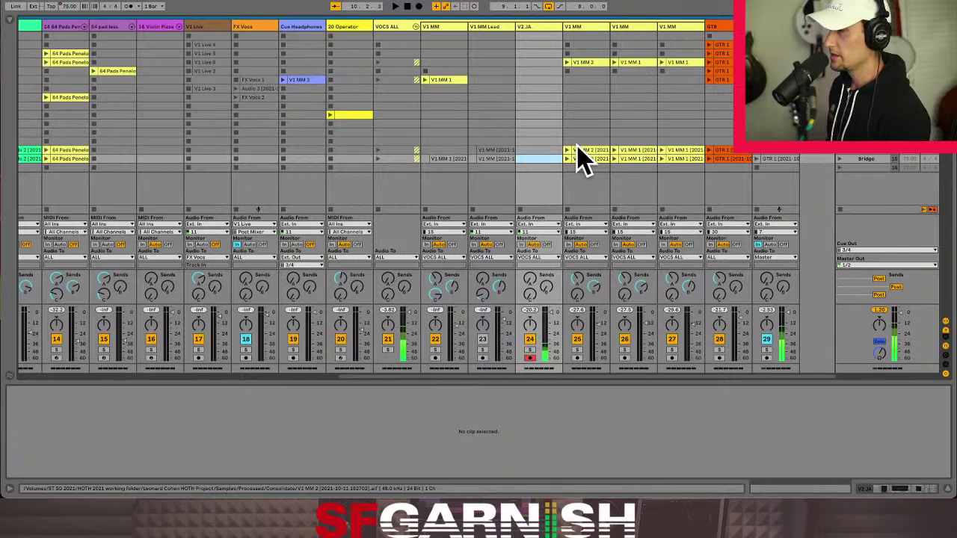
{"action": "left_click", "coordinate": [867, 160]}
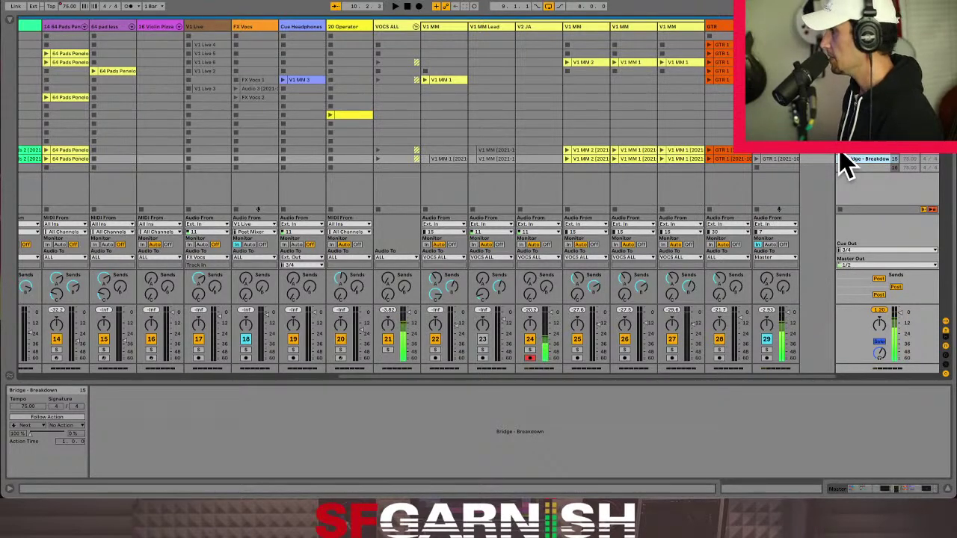
- Lower the first send on the VOCS ALL group track and launch scene 14, Verse, to play through its follow action
{"action": "left_click_drag", "start_coordinate": [388, 281], "coordinate": [390, 305]}
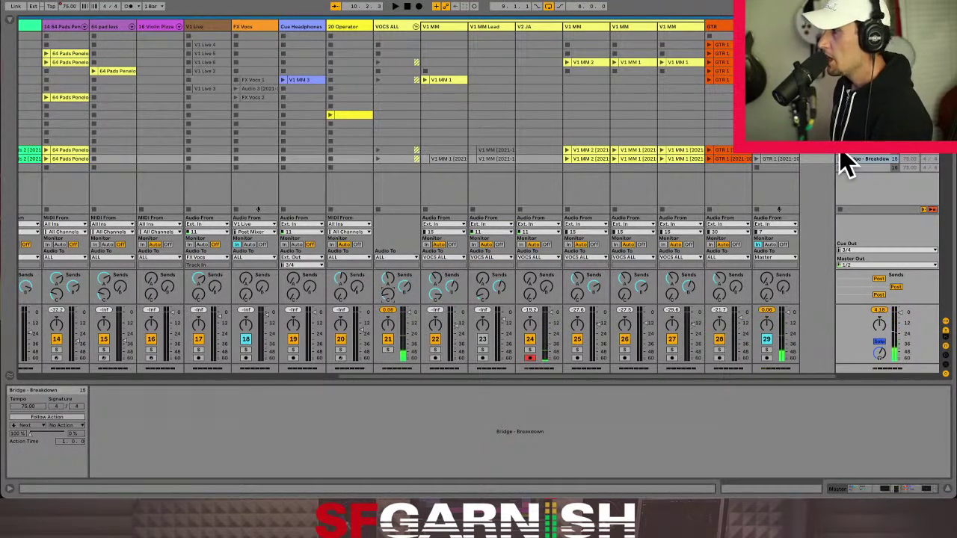
{"action": "left_click", "coordinate": [841, 153]}
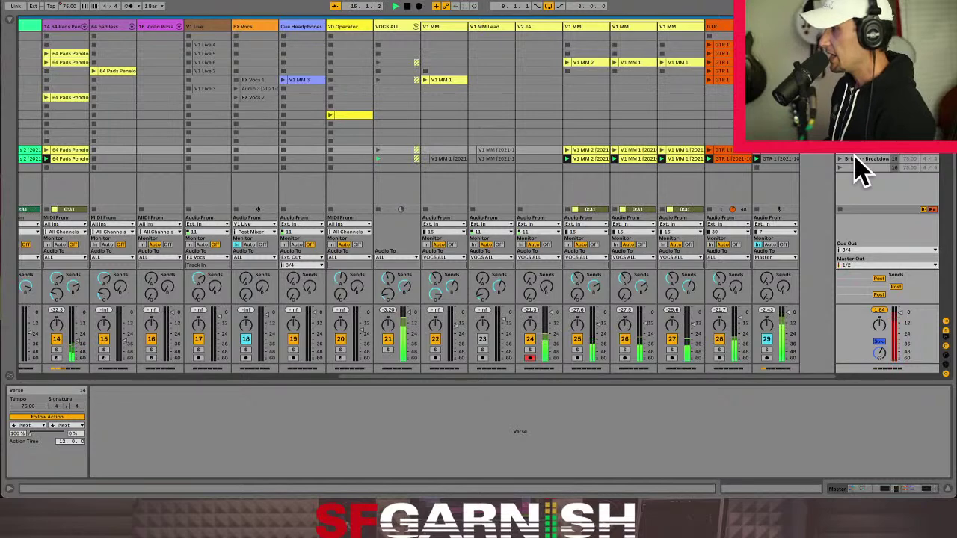
- Re-enable automation for the Fade Grey macro in the Effects rack on FX ALL
{"action": "left_click", "coordinate": [781, 158]}
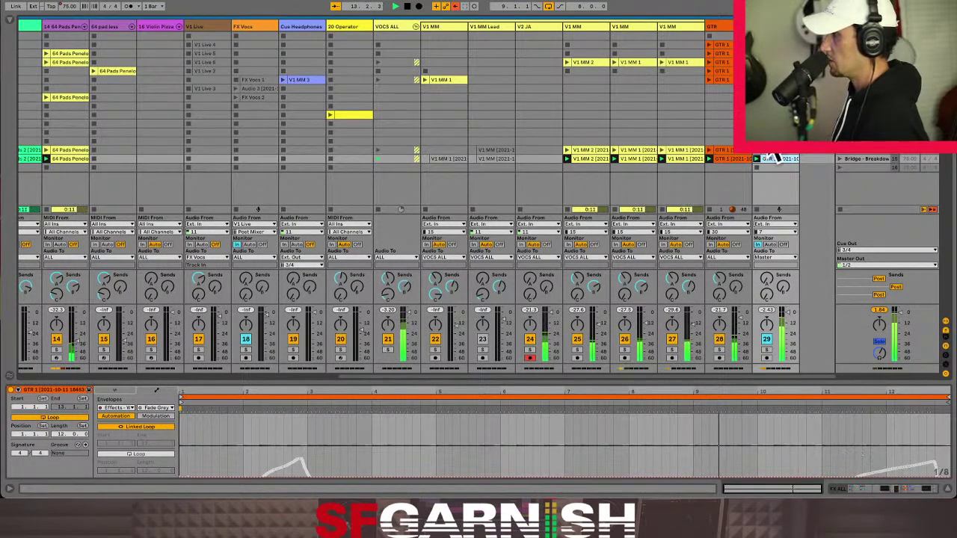
{"action": "left_click", "coordinate": [866, 488]}
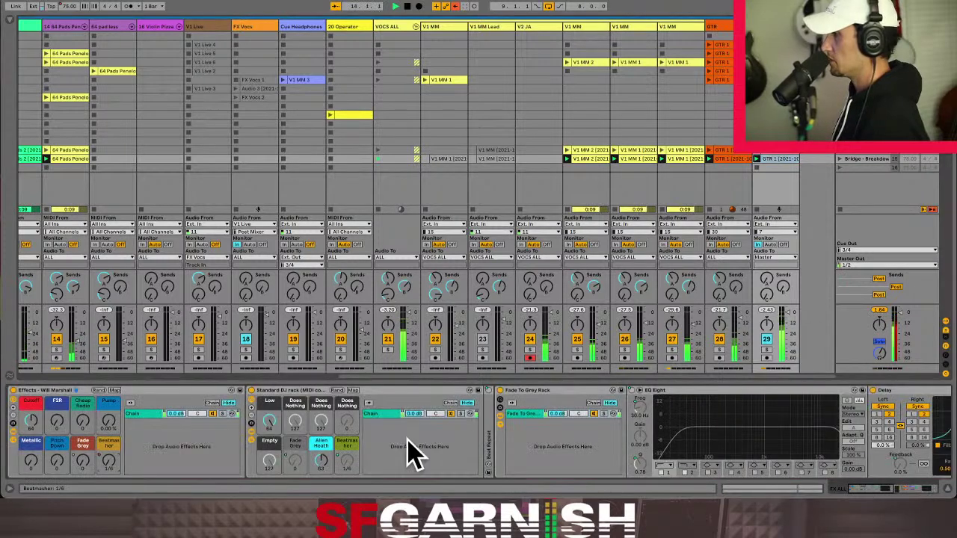
{"action": "right_click", "coordinate": [84, 465]}
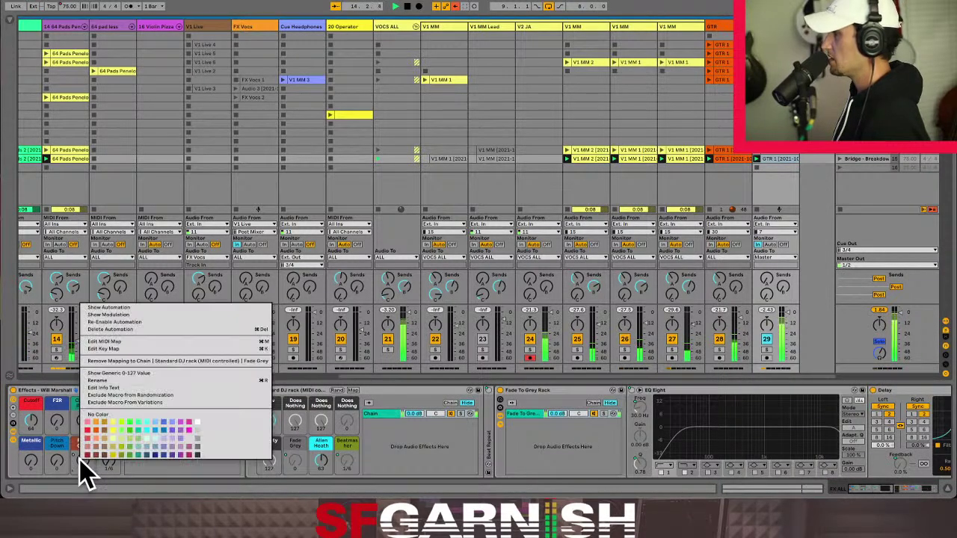
{"action": "left_click", "coordinate": [145, 321]}
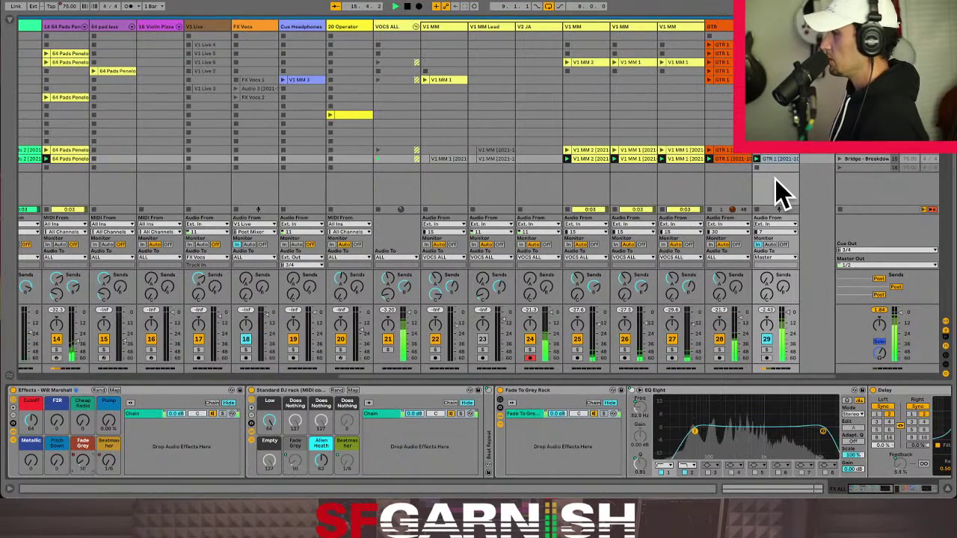
- Show the Beatmasher envelope of scene 15's FX ALL clip
{"action": "left_click", "coordinate": [773, 160]}
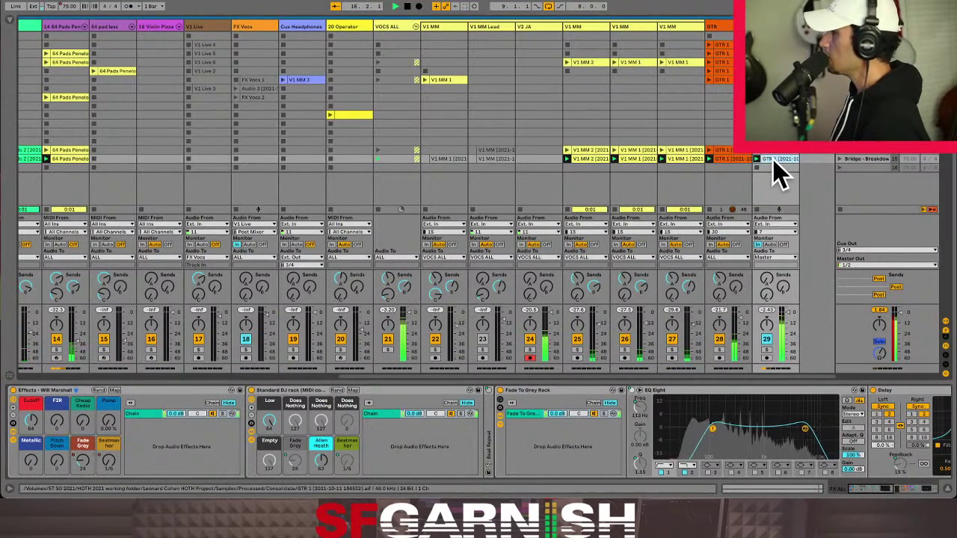
{"action": "key", "text": "shift+Tab"}
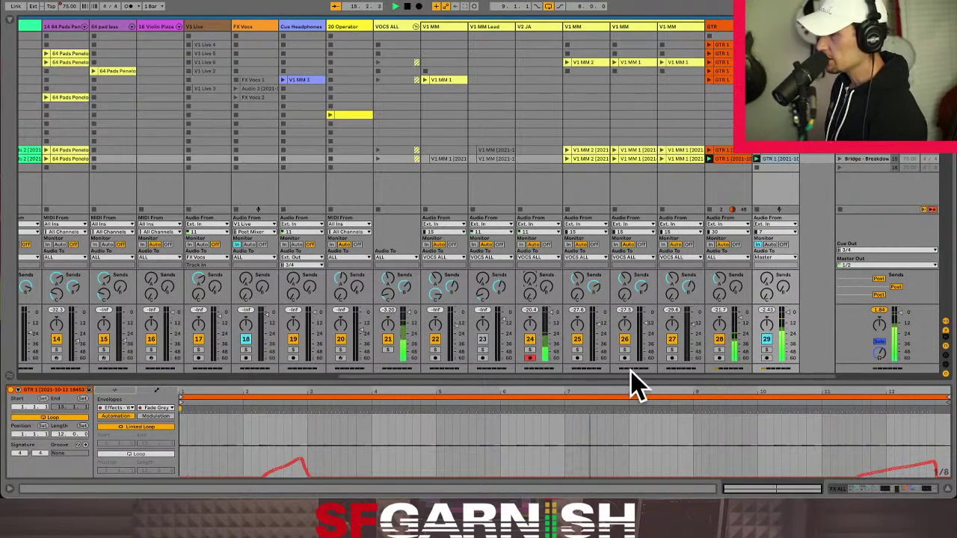
{"action": "left_click", "coordinate": [166, 408]}
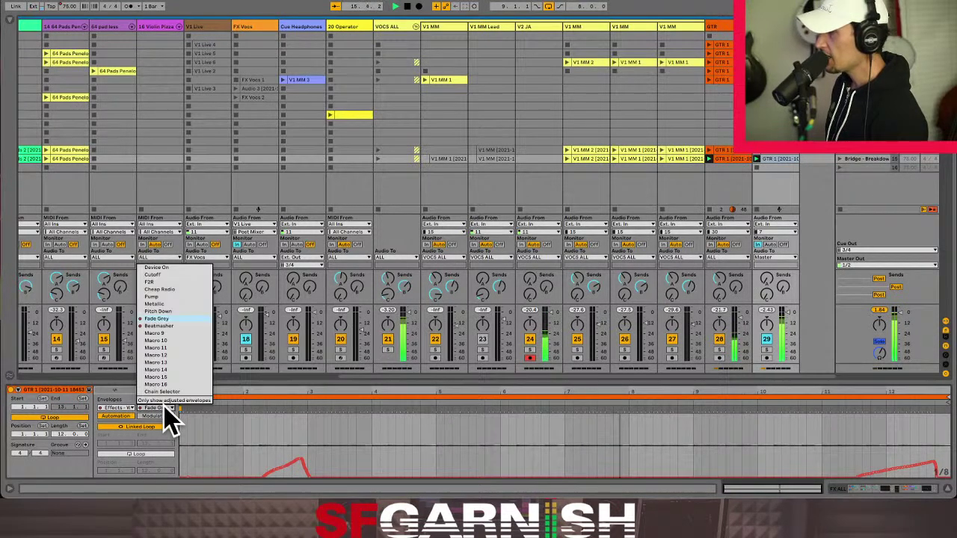
{"action": "left_click", "coordinate": [171, 326]}
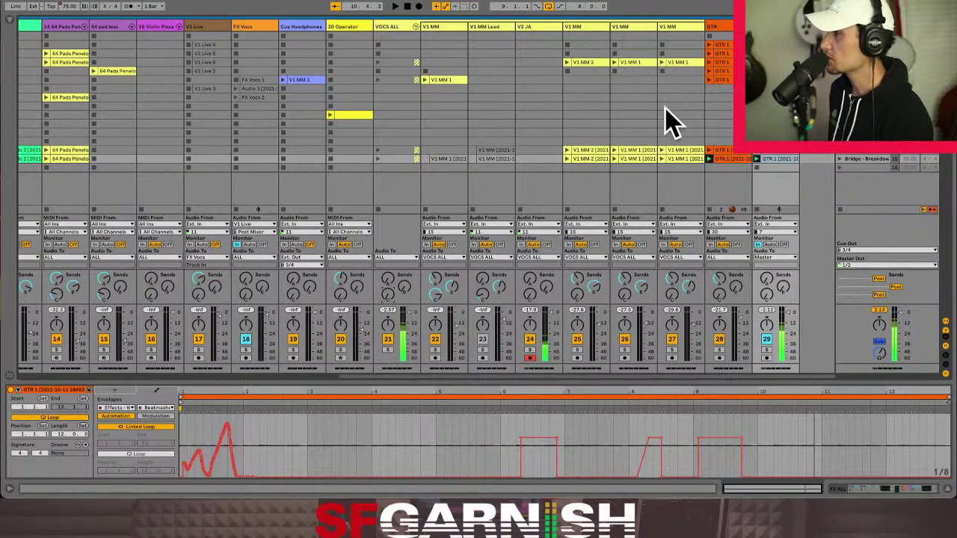
- Duplicate the V2 JA vocal track twice to provide two more tracks for live vocal loops
{"action": "left_click", "coordinate": [539, 150]}
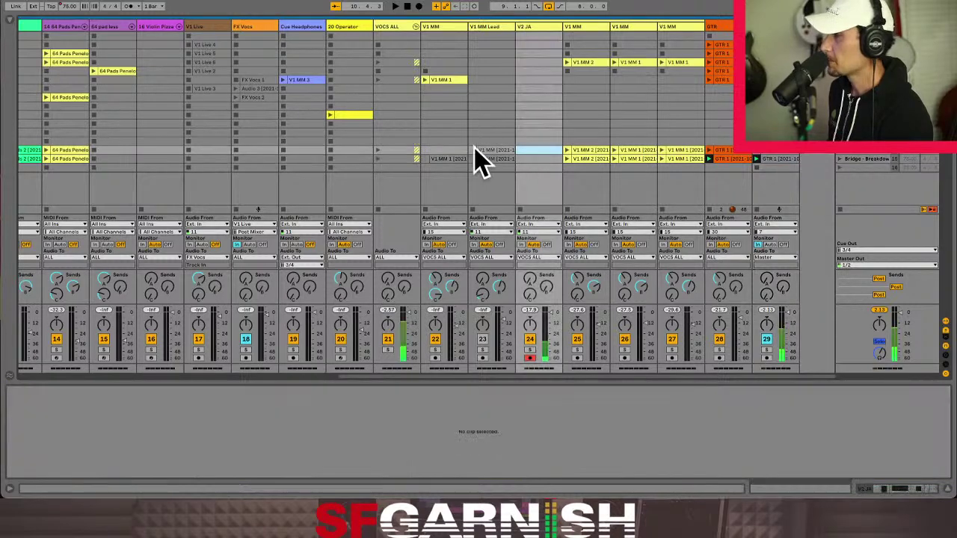
{"action": "left_click", "coordinate": [444, 150]}
{"action": "left_click", "coordinate": [540, 150]}
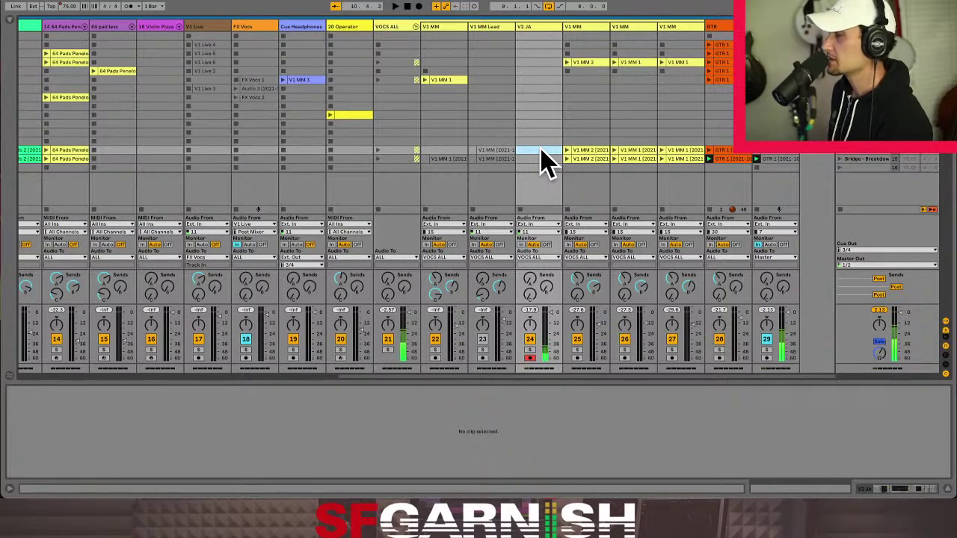
{"action": "left_click", "coordinate": [776, 161]}
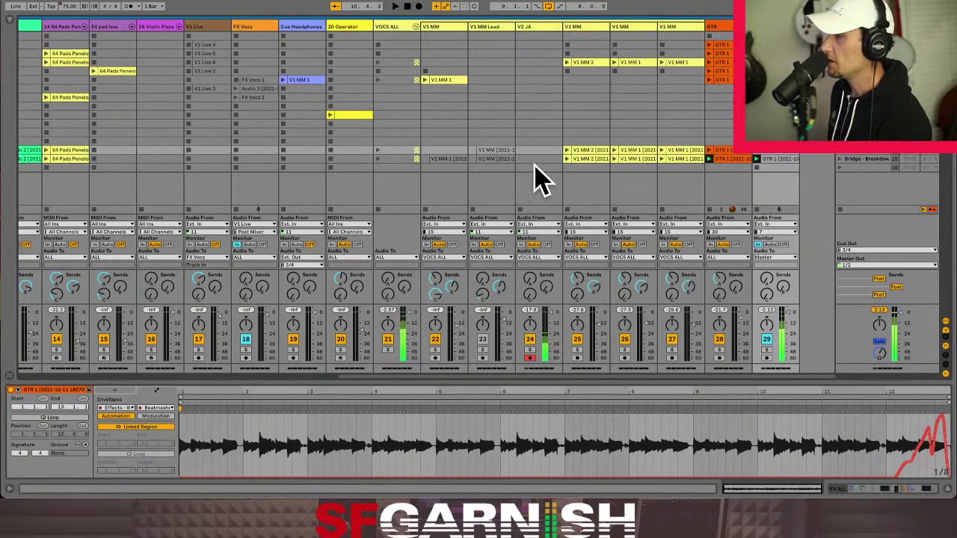
{"action": "left_click", "coordinate": [542, 30]}
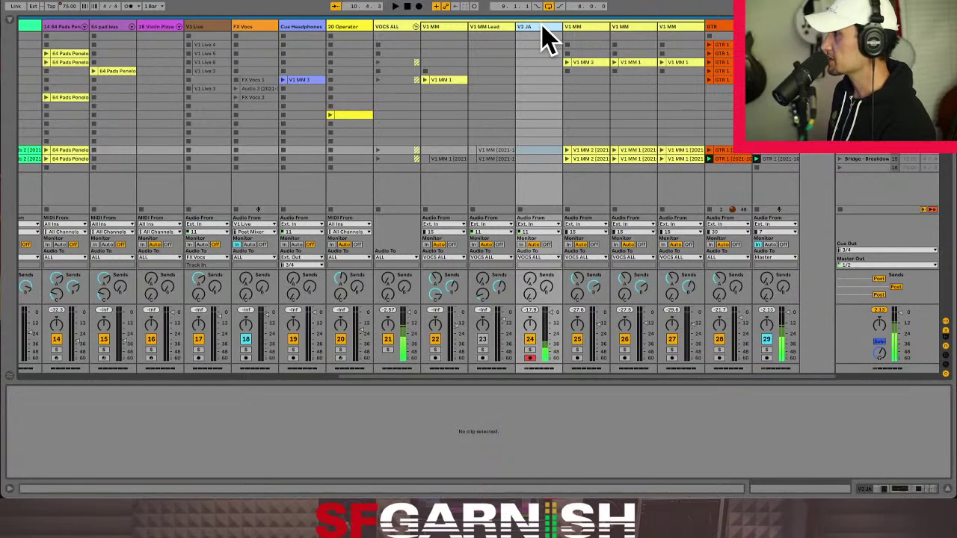
{"action": "key", "text": "ctrl+d"}
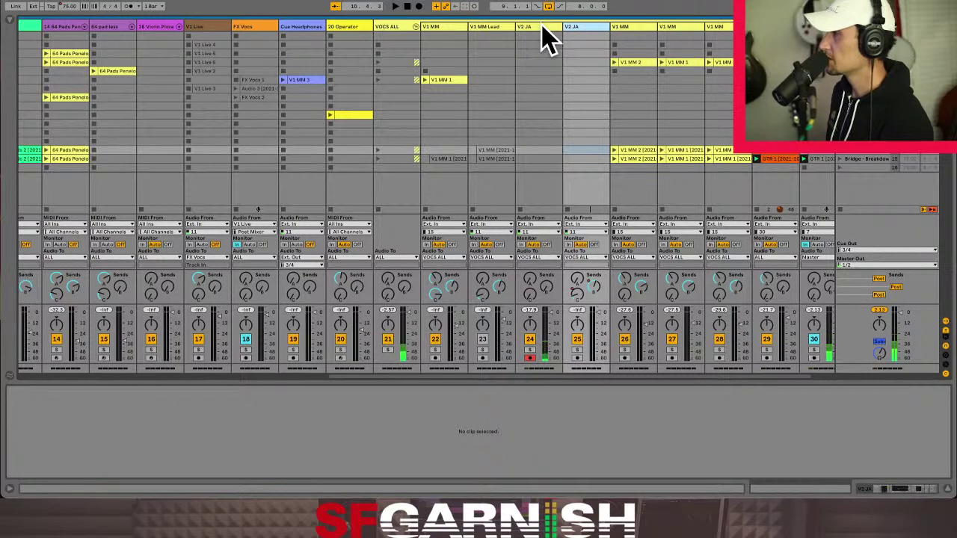
{"action": "key", "text": "ctrl+d"}
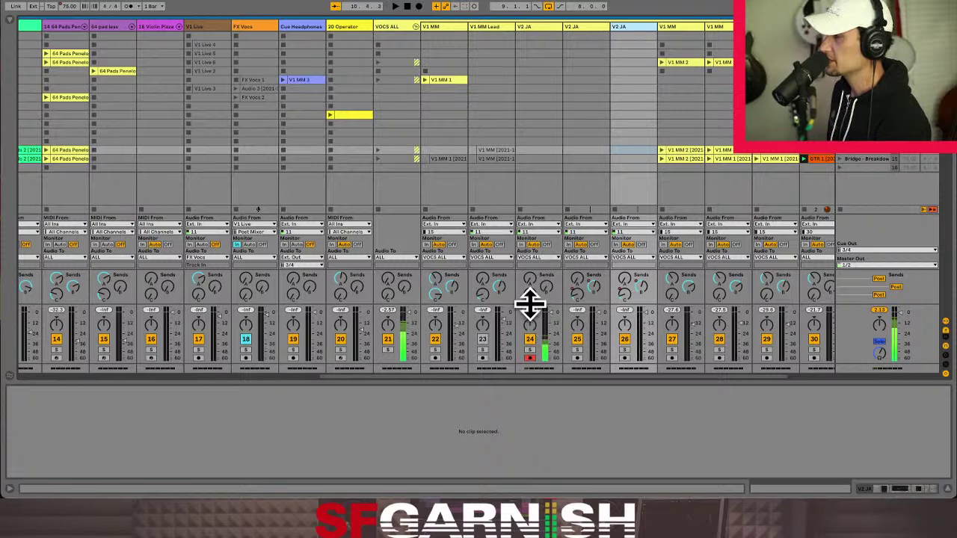
- Insert three empty scenes below scene 16
{"action": "left_click", "coordinate": [540, 158]}
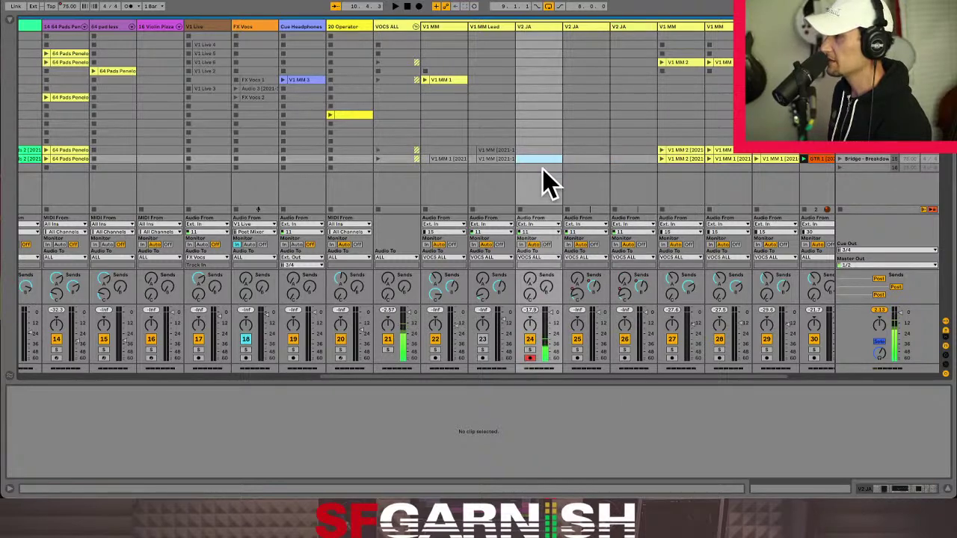
{"action": "left_click", "coordinate": [543, 167]}
{"action": "left_click", "coordinate": [625, 168]}
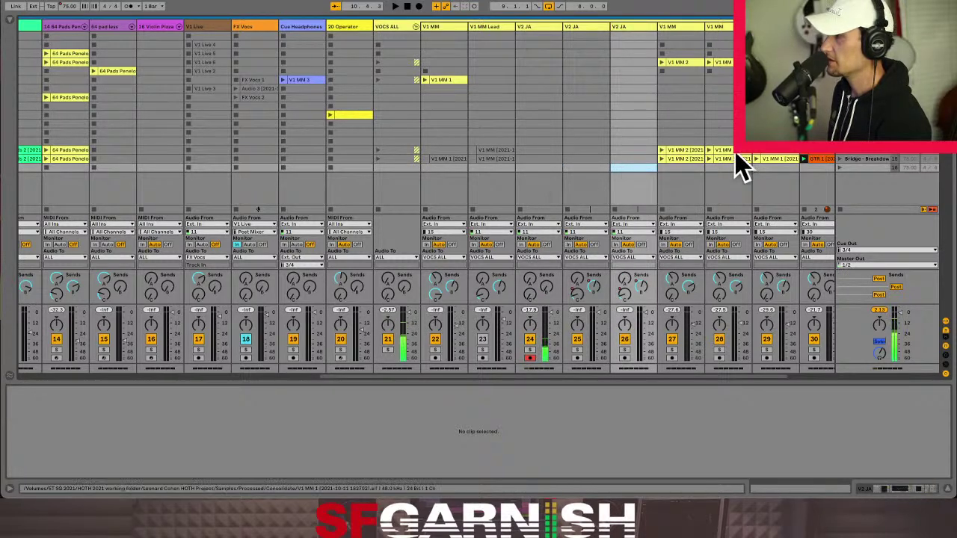
{"action": "left_click", "coordinate": [874, 167]}
{"action": "right_click", "coordinate": [874, 168]}
{"action": "key", "text": "Escape"}
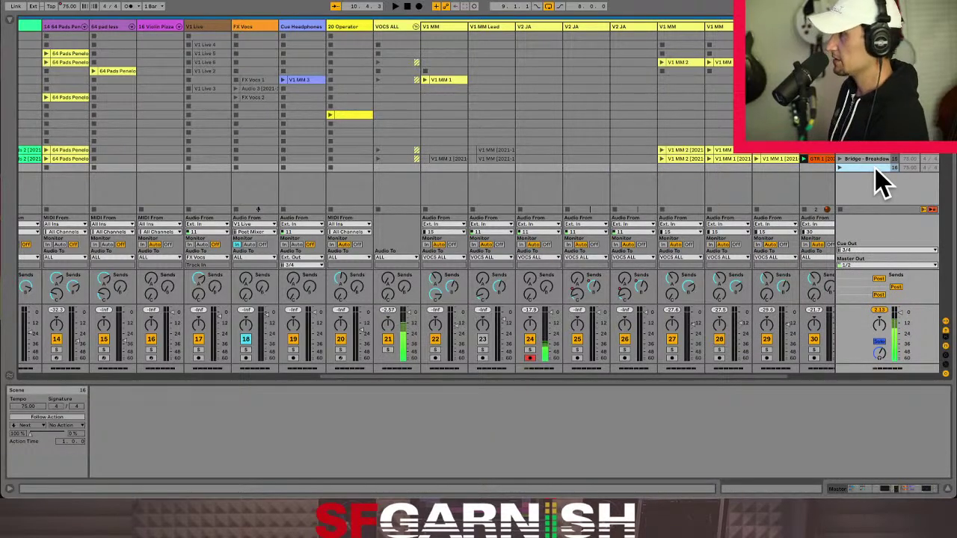
{"action": "key", "text": "ctrl+i"}
{"action": "key", "text": "ctrl+i"}
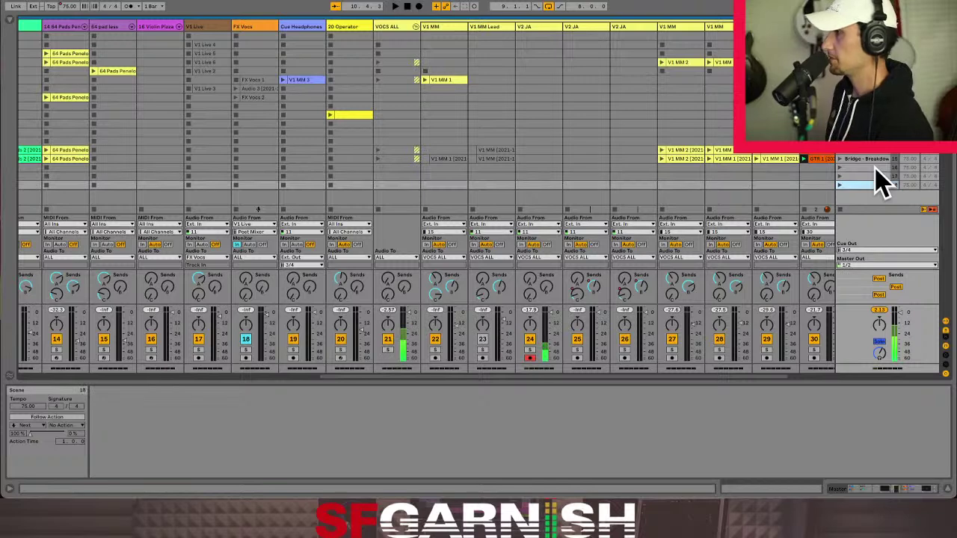
{"action": "key", "text": "ctrl+i"}
- Add stop buttons to the clip slots of scenes 16 to 19 on the three V2 JA tracks
{"action": "left_click", "coordinate": [545, 176]}
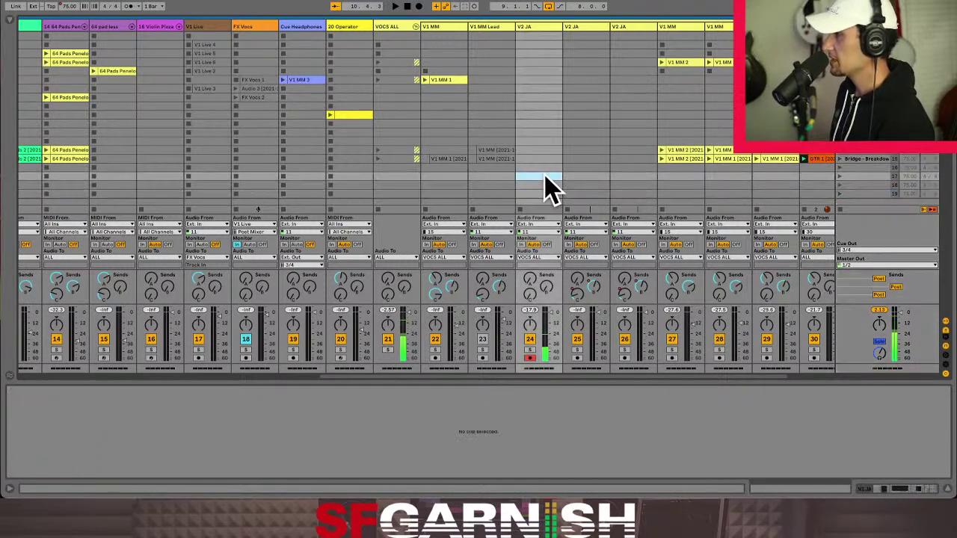
{"action": "left_click_drag", "start_coordinate": [539, 149], "coordinate": [635, 159]}
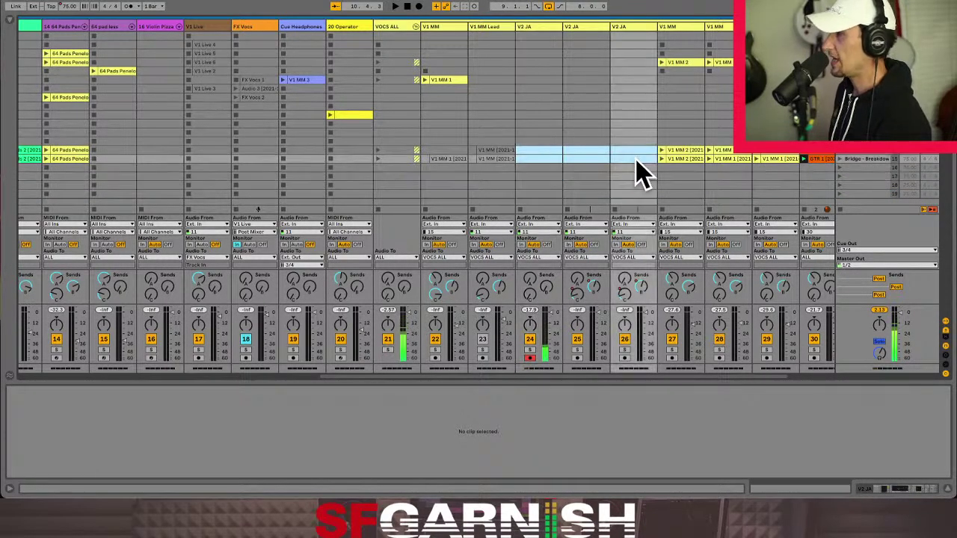
{"action": "left_click", "coordinate": [534, 171]}
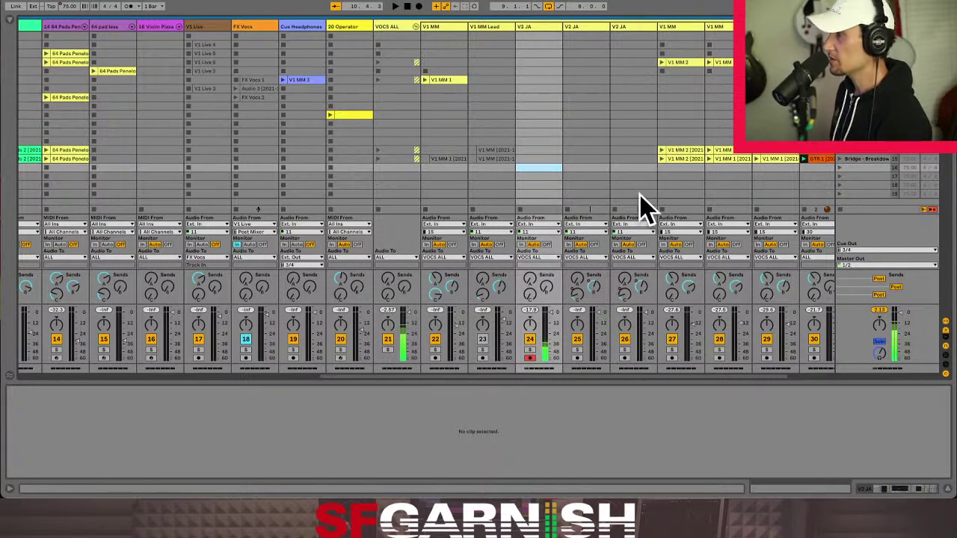
{"action": "left_click", "coordinate": [639, 195], "text": "shift"}
{"action": "right_click", "coordinate": [554, 180]}
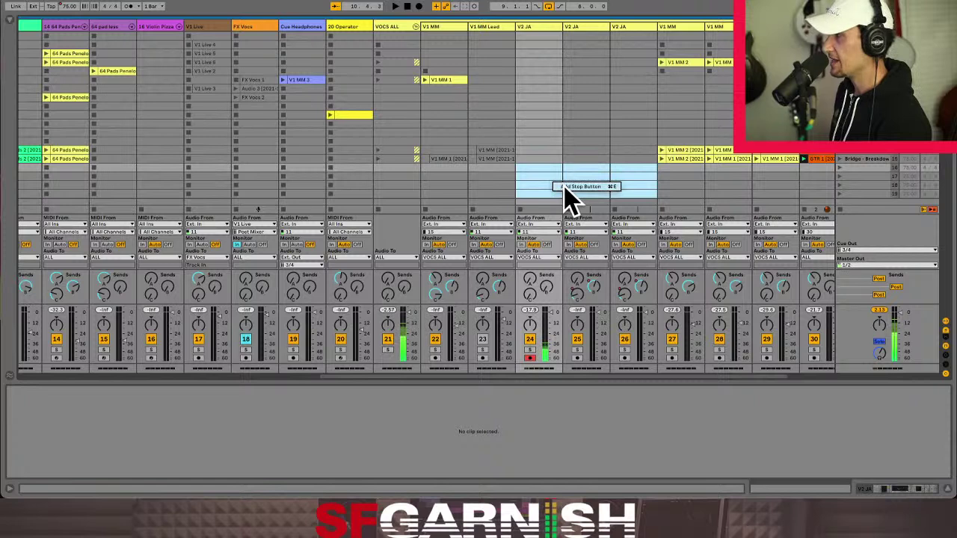
{"action": "left_click", "coordinate": [564, 186]}
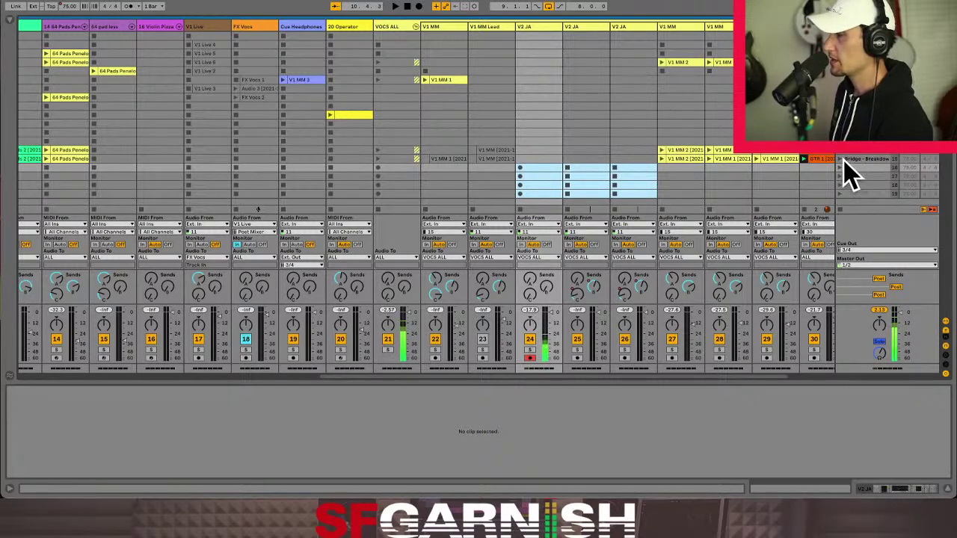
- Start playback with the metronome on and set the Cue Out to 1/2
{"action": "key", "text": "space"}
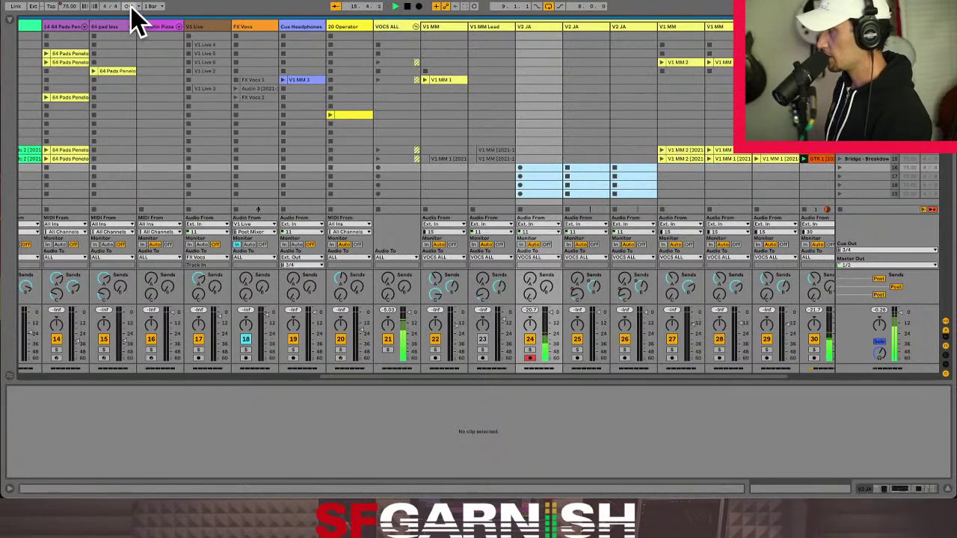
{"action": "left_click", "coordinate": [882, 250]}
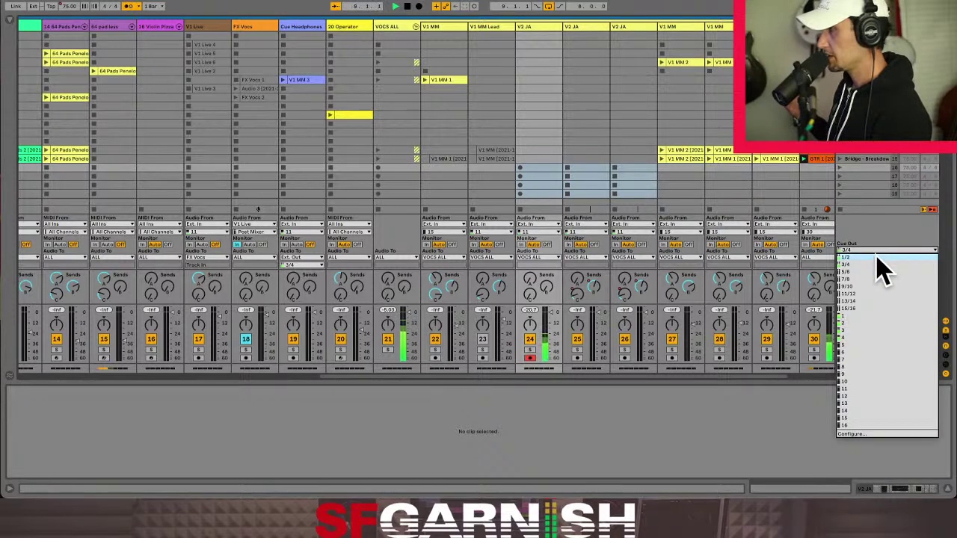
{"action": "left_click", "coordinate": [877, 256]}
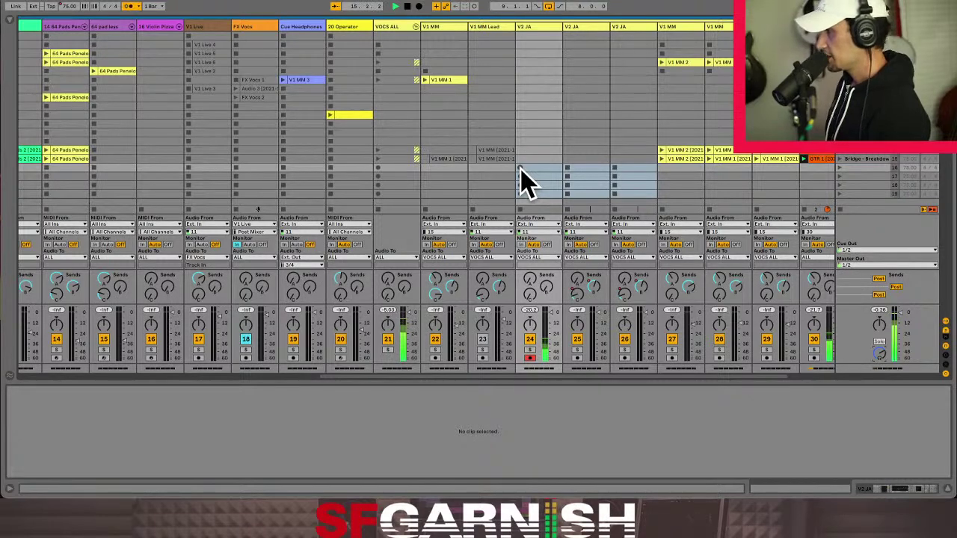
- Record a one-bar vocal loop in scene 16 on the first V2 JA track and arm the second V2 JA track
{"action": "left_click", "coordinate": [521, 169]}
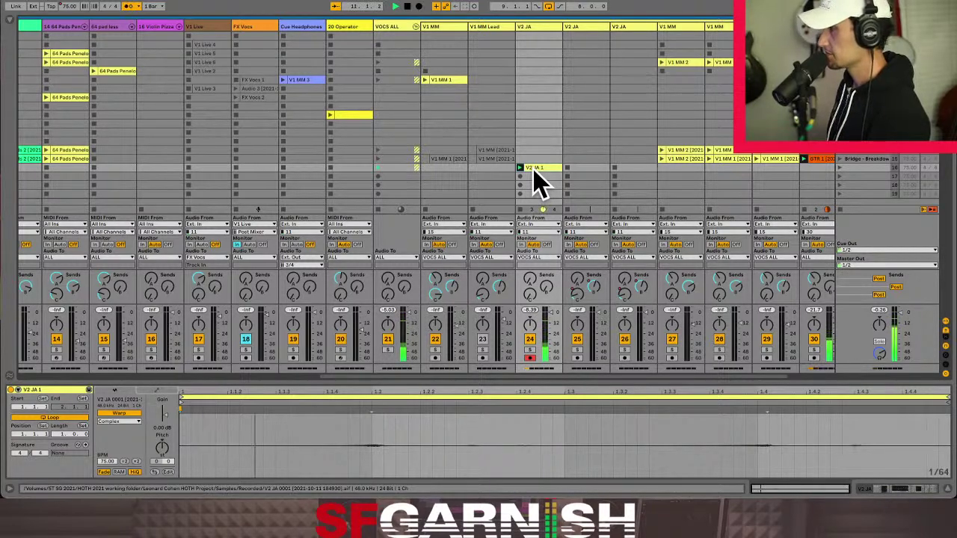
{"action": "left_click", "coordinate": [577, 357]}
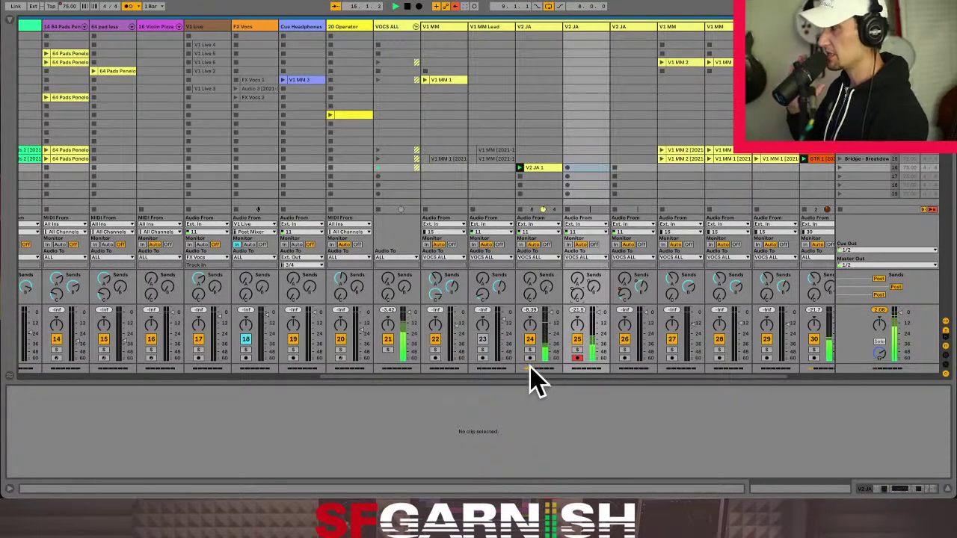
{"action": "left_click", "coordinate": [538, 167]}
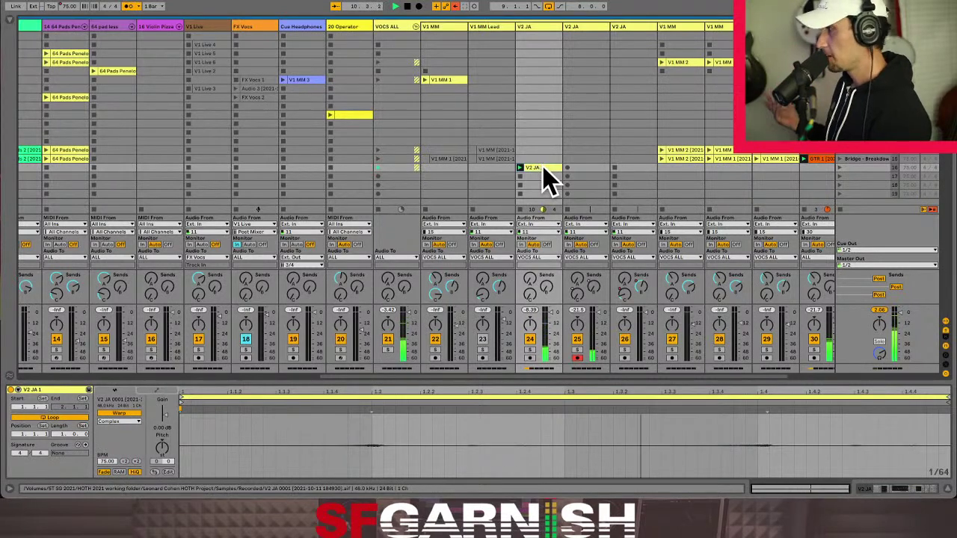
- Record a four-bar vocal loop in scene 16 on the second V2 JA track, adjusting its first send and volume
{"action": "left_click", "coordinate": [587, 168]}
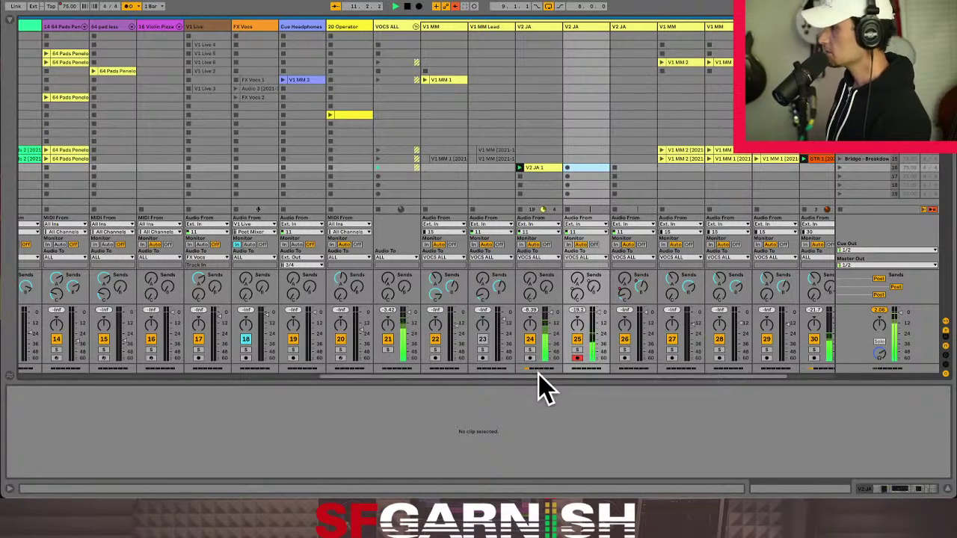
{"action": "mouse_move", "coordinate": [578, 278]}
{"action": "left_mouse_down"}
{"action": "mouse_move", "coordinate": [578, 250]}
{"action": "mouse_move", "coordinate": [580, 271]}
{"action": "left_mouse_up"}
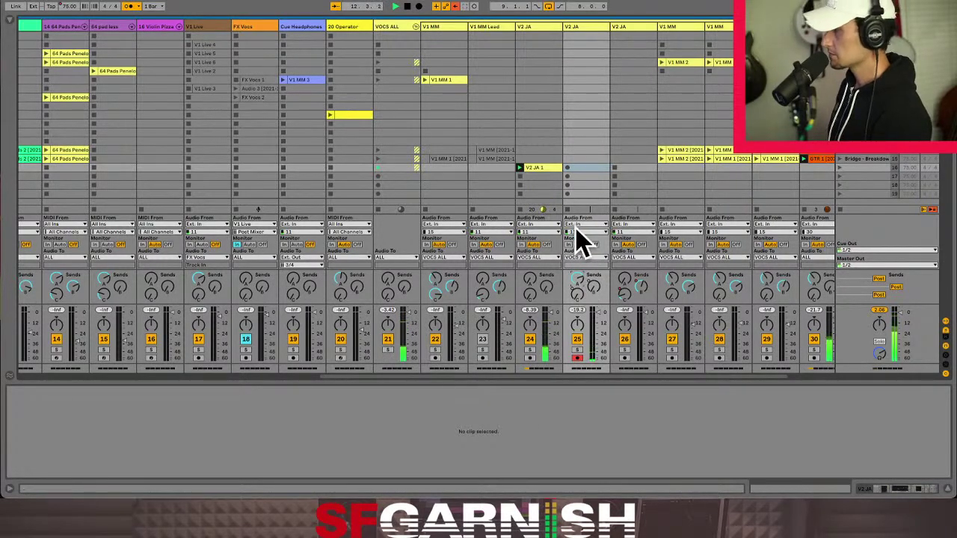
{"action": "left_click", "coordinate": [568, 167]}
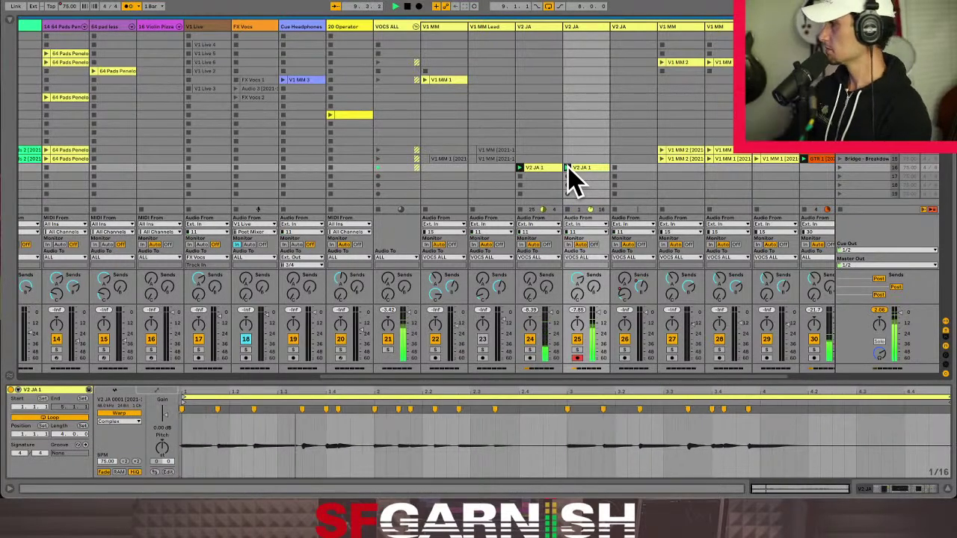
{"action": "left_click_drag", "start_coordinate": [598, 318], "coordinate": [598, 324]}
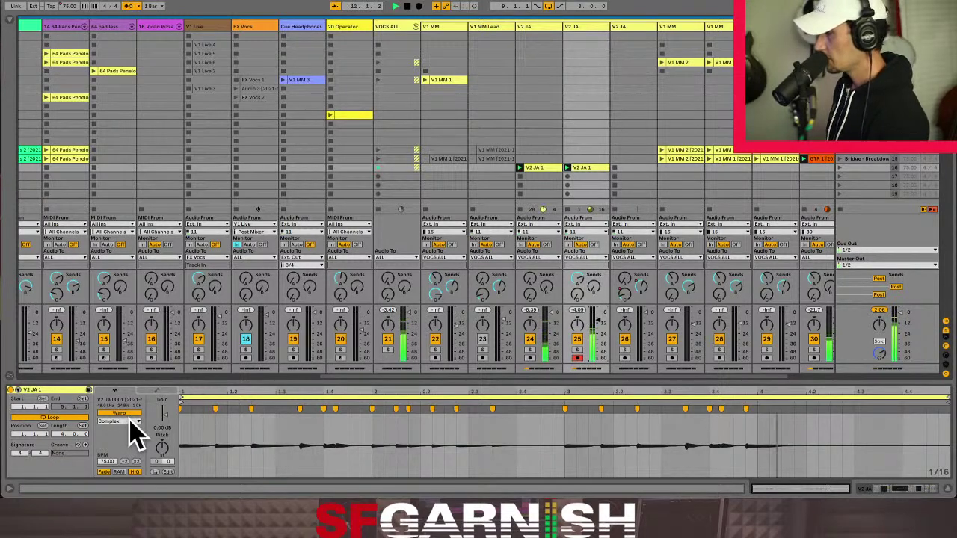
- Arm the third V2 JA track and check the warp mode options of the second V2 JA track's scene 16 clip
{"action": "left_click", "coordinate": [621, 358]}
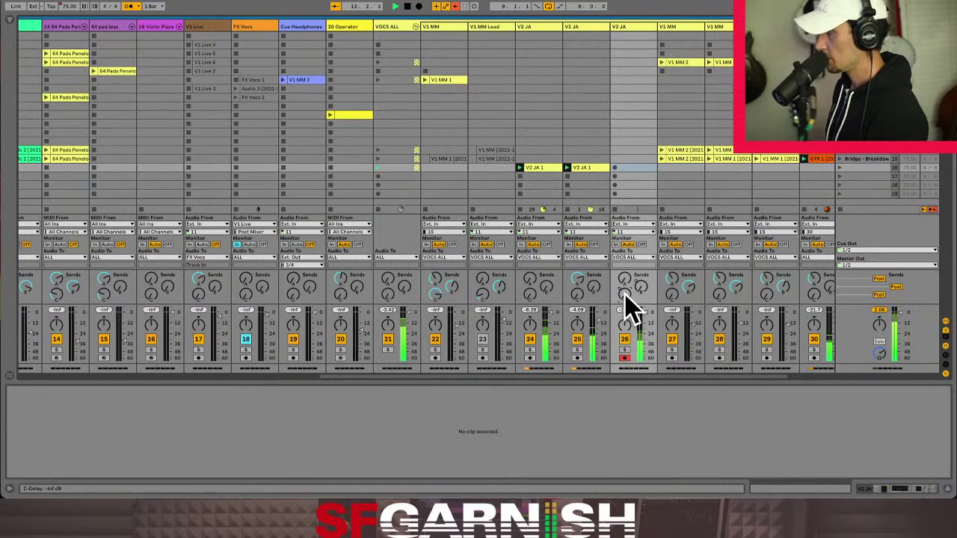
{"action": "left_click", "coordinate": [586, 168]}
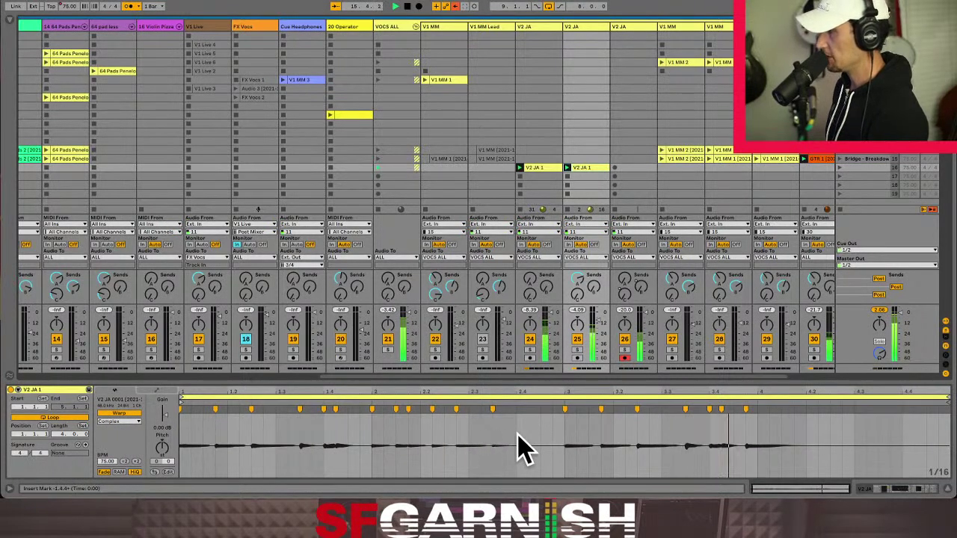
{"action": "left_click", "coordinate": [126, 421]}
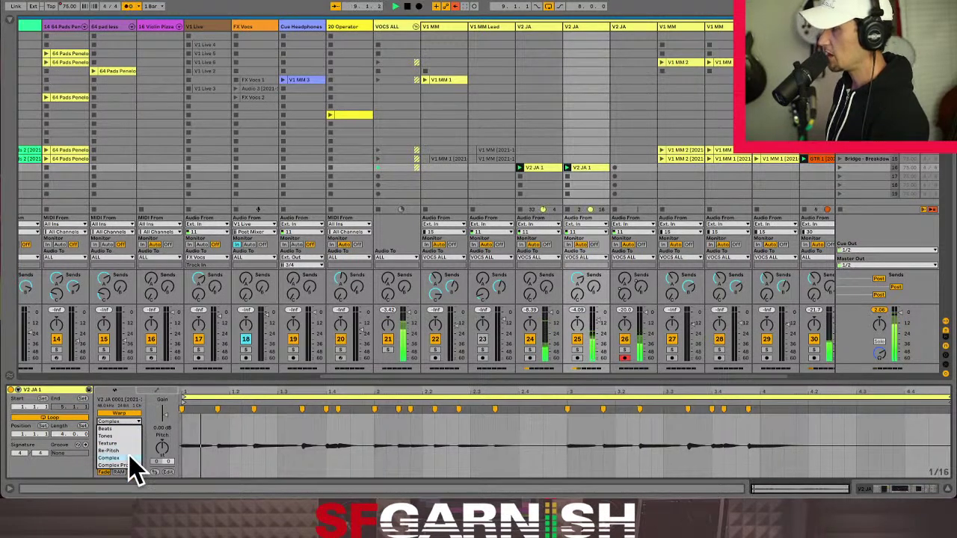
{"action": "left_click", "coordinate": [134, 430]}
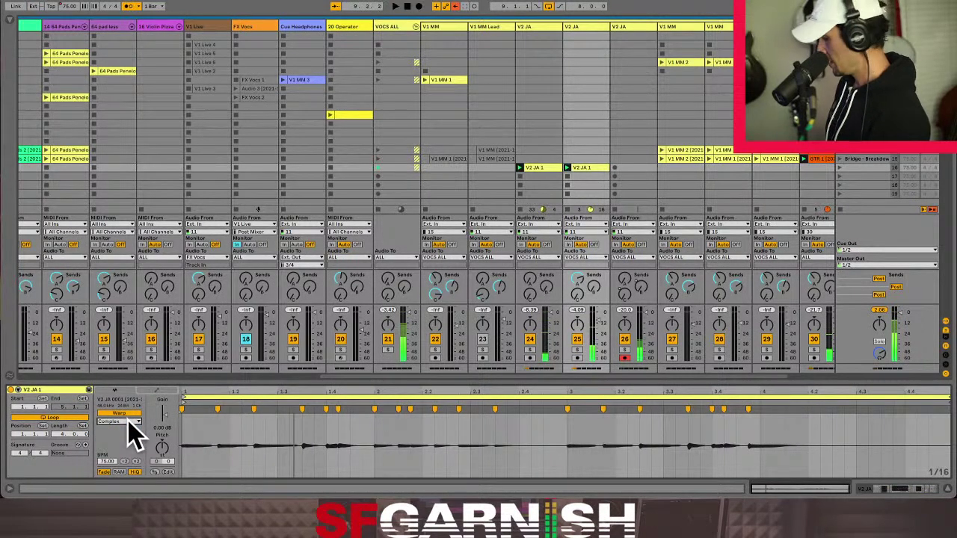
- Choose Complex as the default warp mode in the Record, Warp and Launch preferences
{"action": "key", "text": "super+comma"}
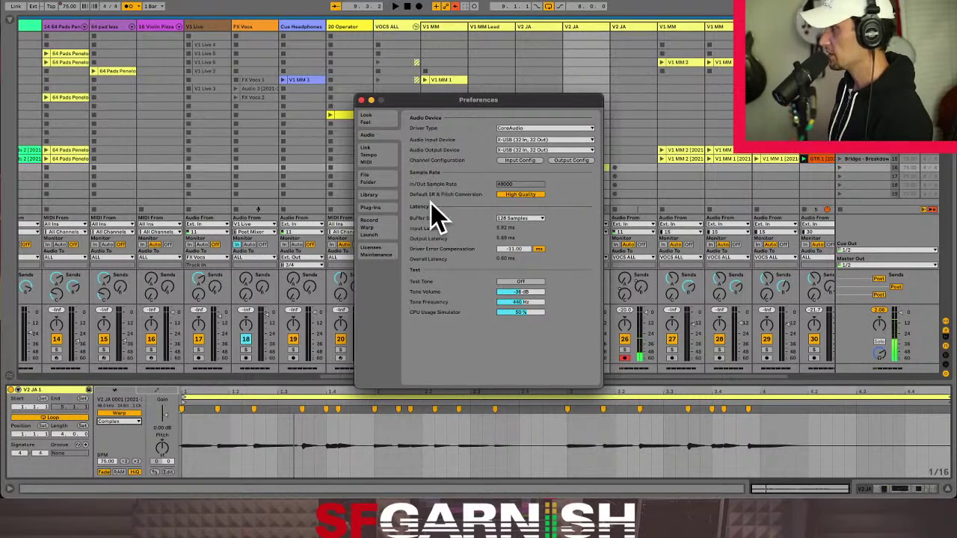
{"action": "left_click", "coordinate": [388, 228]}
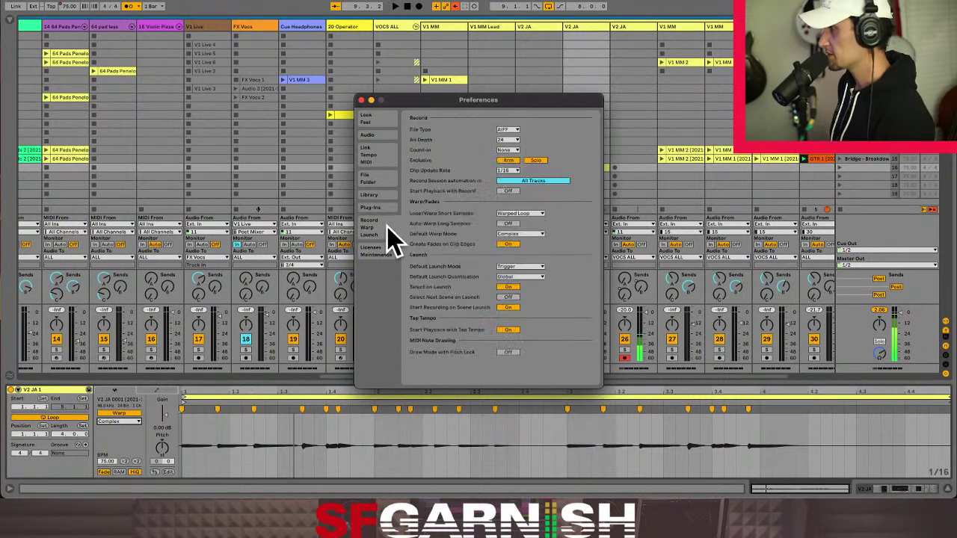
{"action": "left_click", "coordinate": [536, 233]}
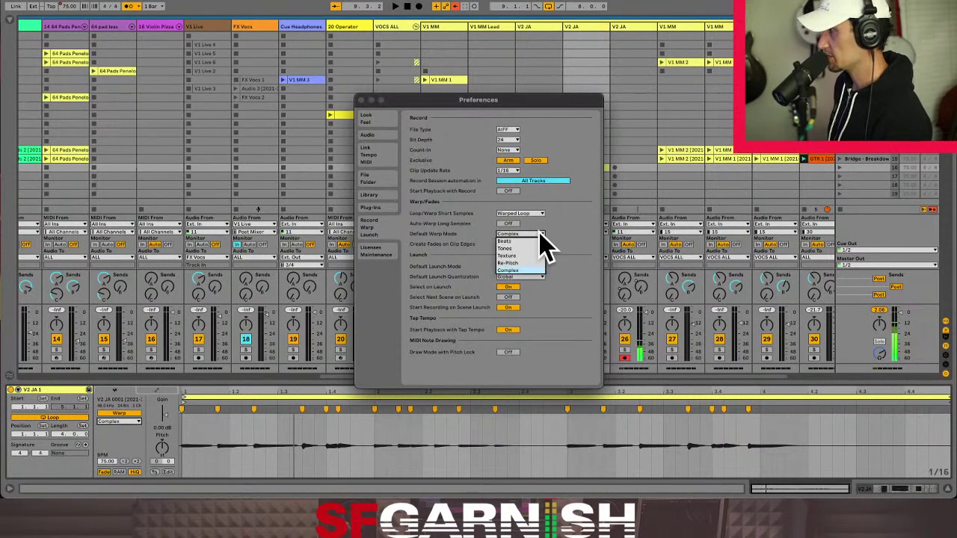
{"action": "left_click", "coordinate": [528, 271]}
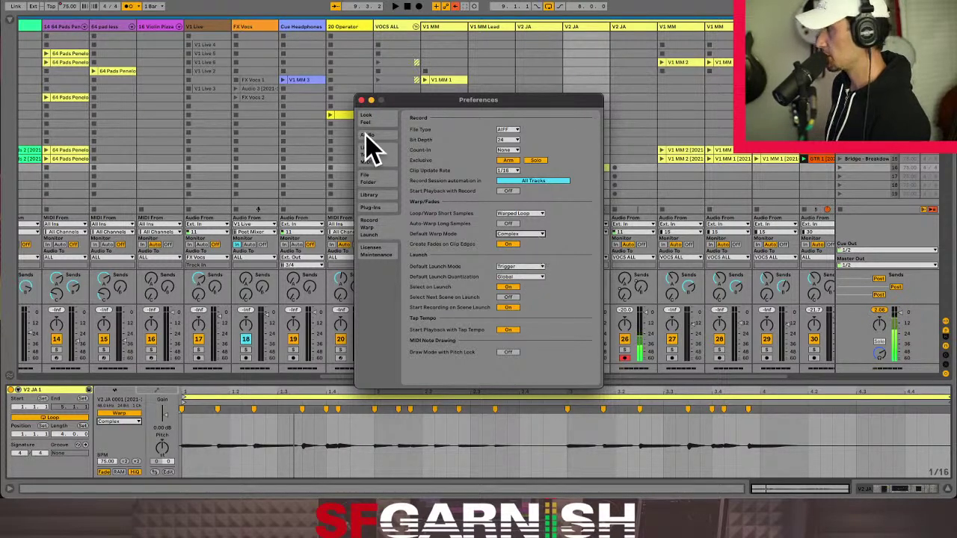
{"action": "left_click", "coordinate": [361, 100]}
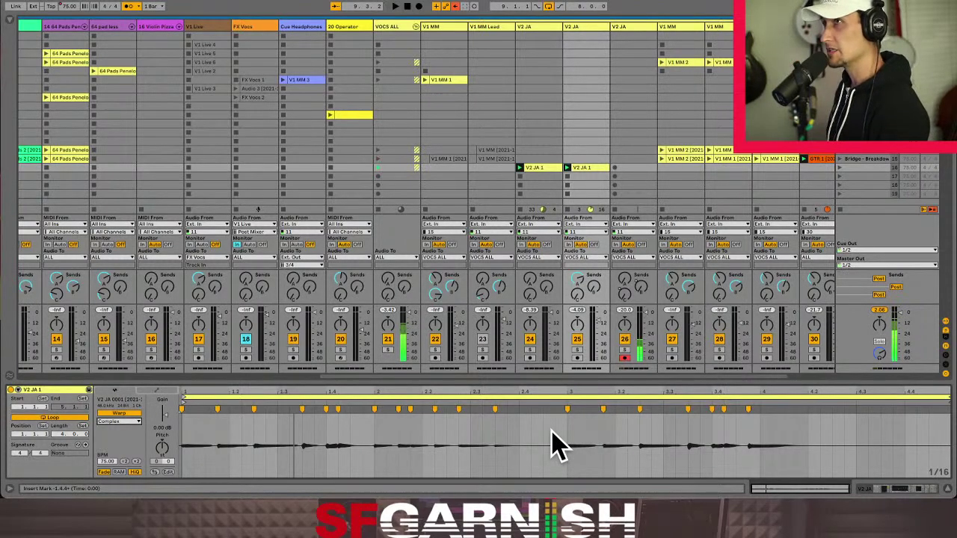
- Launch scene 16 to record on the third V2 JA track while adjusting the second V2 JA track's sends and lowering its volume
{"action": "left_click", "coordinate": [839, 169]}
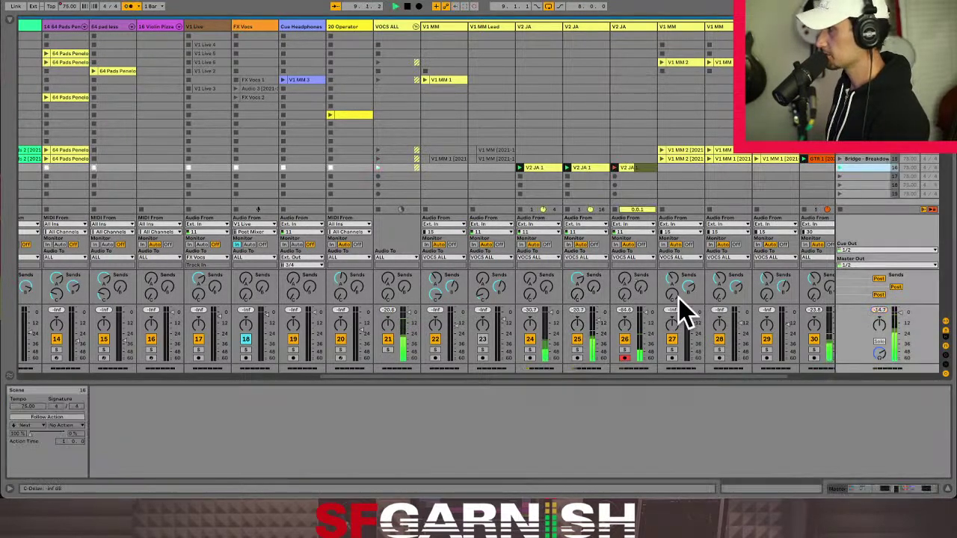
{"action": "left_click_drag", "start_coordinate": [577, 296], "coordinate": [596, 250]}
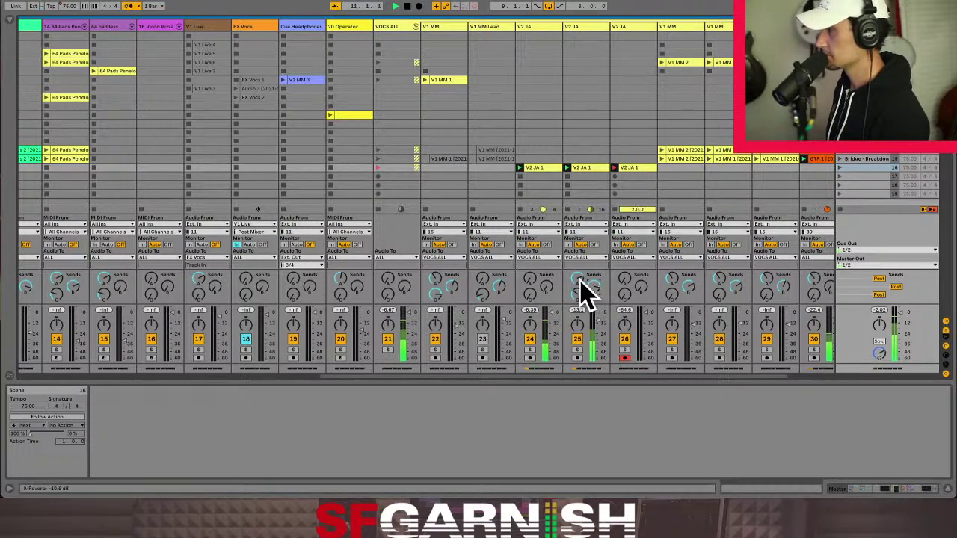
{"action": "left_click_drag", "start_coordinate": [598, 319], "coordinate": [598, 324]}
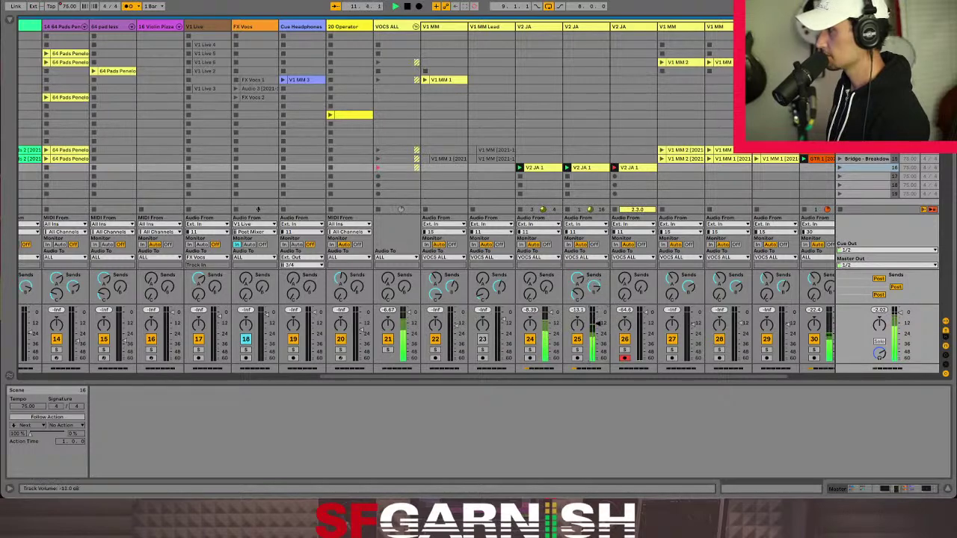
- Delete the newly recorded scene 16 clip from the third V2 JA track and stop playback
{"action": "left_click", "coordinate": [632, 168]}
{"action": "key", "text": "Delete"}
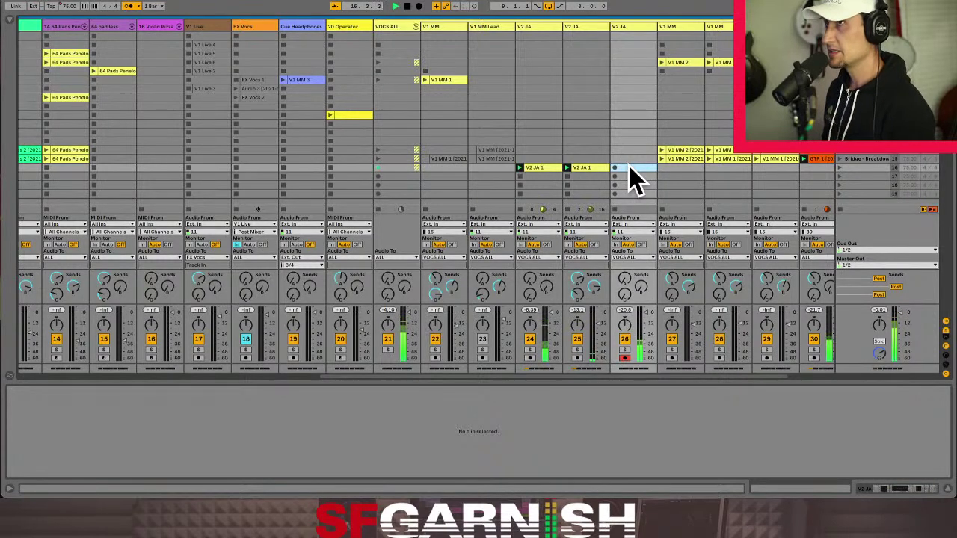
{"action": "key", "text": "space"}
- Review the recording and launch options in the preferences, including Start Recording on Scene Launch
{"action": "key", "text": "super+comma"}
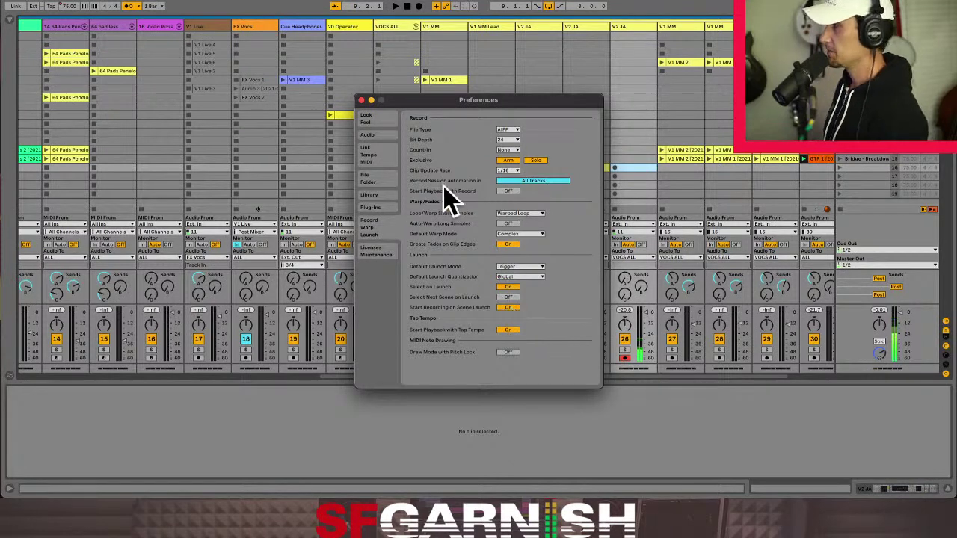
{"action": "left_click", "coordinate": [361, 99]}
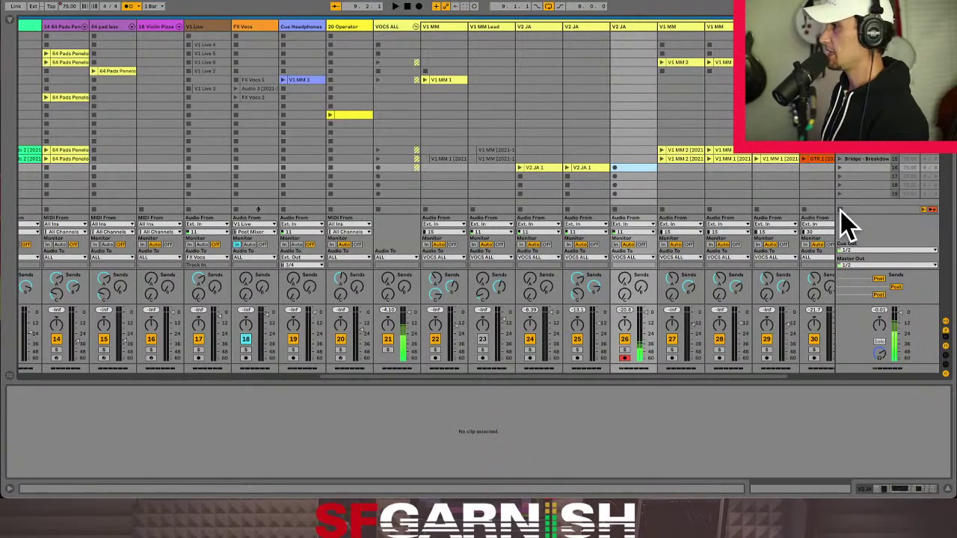
- Examine the session's tracks and scenes, viewing the VOCS ALL group both folded and unfolded
{"action": "left_click", "coordinate": [861, 158]}
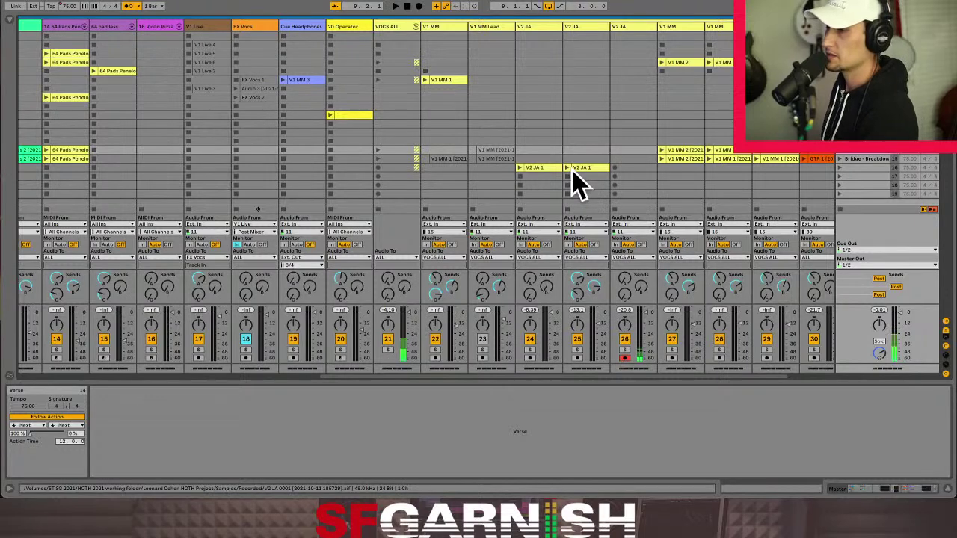
{"action": "scroll", "coordinate": [576, 183], "scroll_direction": "left", "scroll_amount": 10}
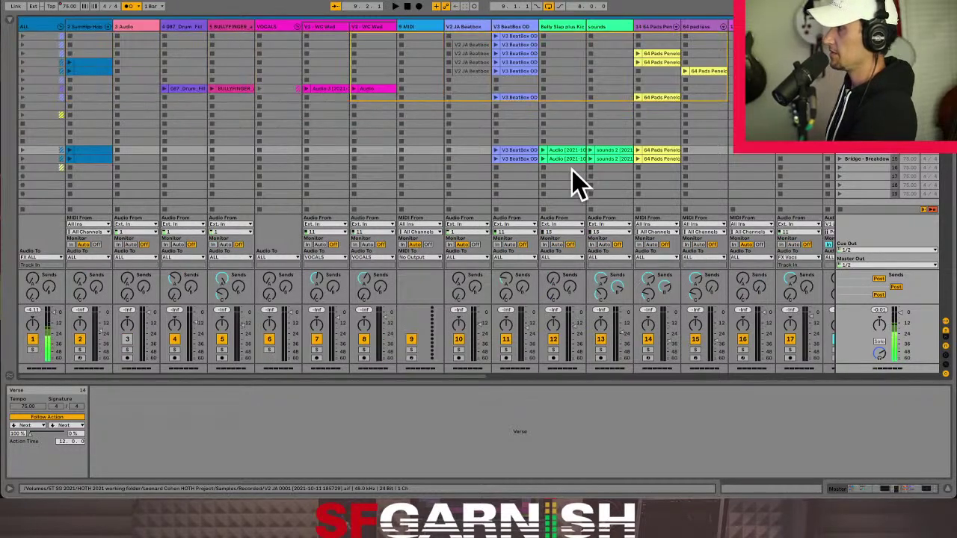
{"action": "scroll", "coordinate": [576, 183], "scroll_direction": "right", "scroll_amount": 6}
{"action": "scroll", "coordinate": [575, 183], "scroll_direction": "right", "scroll_amount": 3}
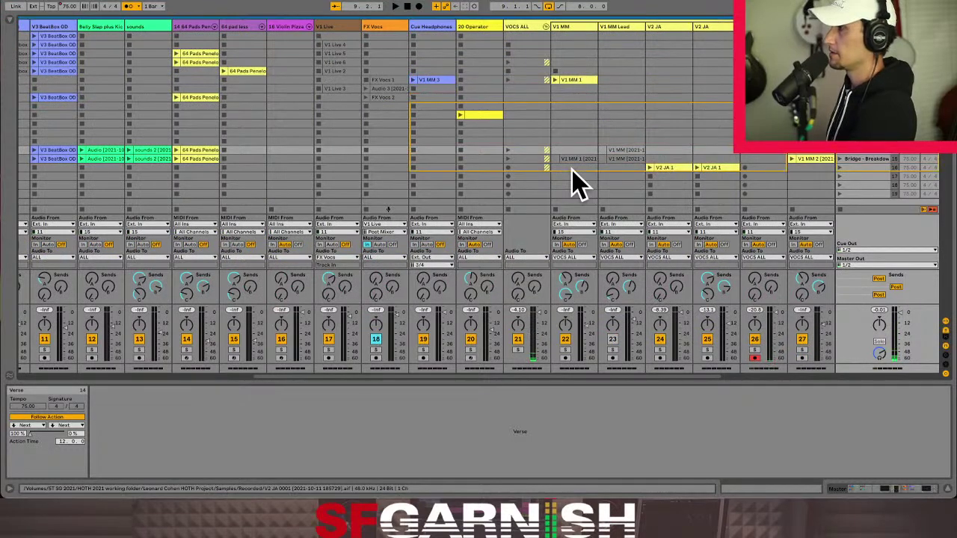
{"action": "scroll", "coordinate": [575, 183], "scroll_direction": "right", "scroll_amount": 1}
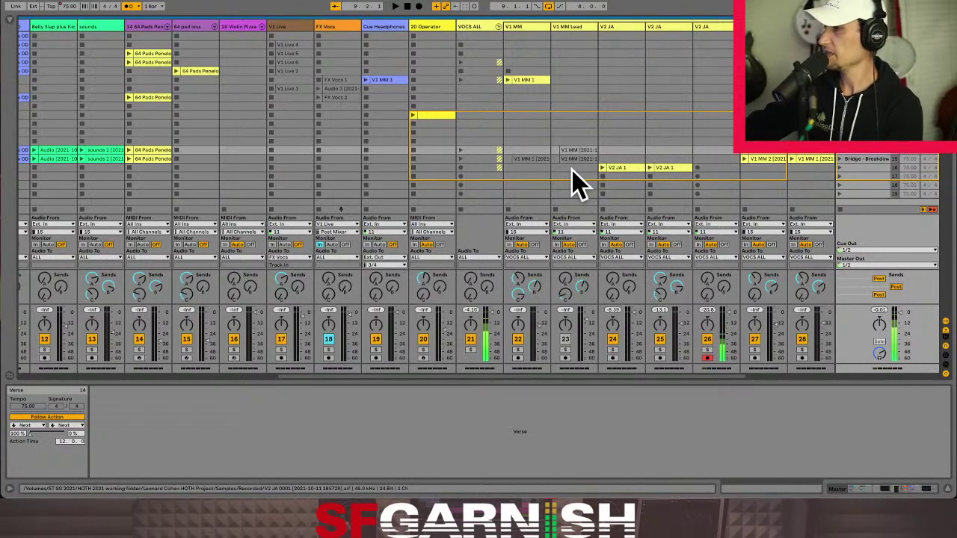
{"action": "left_click", "coordinate": [498, 26]}
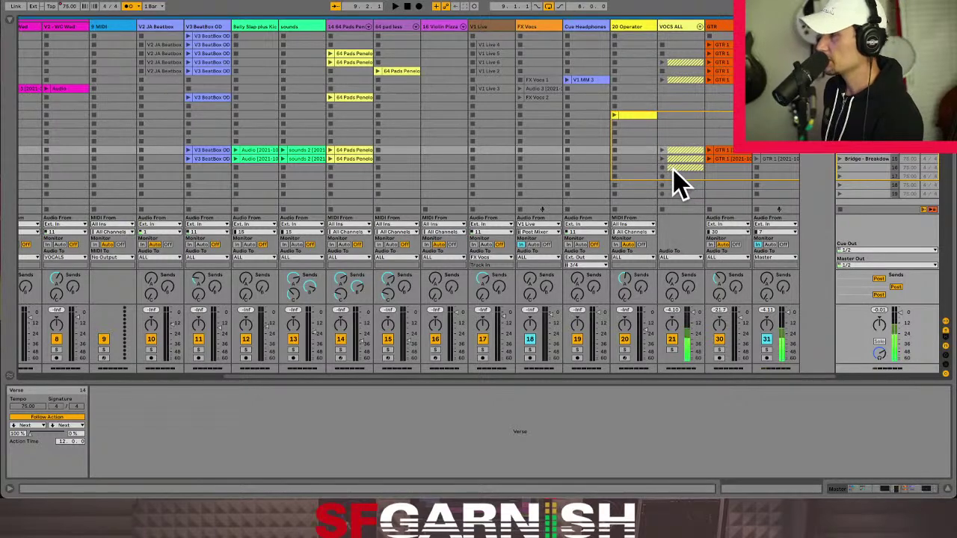
{"action": "left_click", "coordinate": [700, 26]}
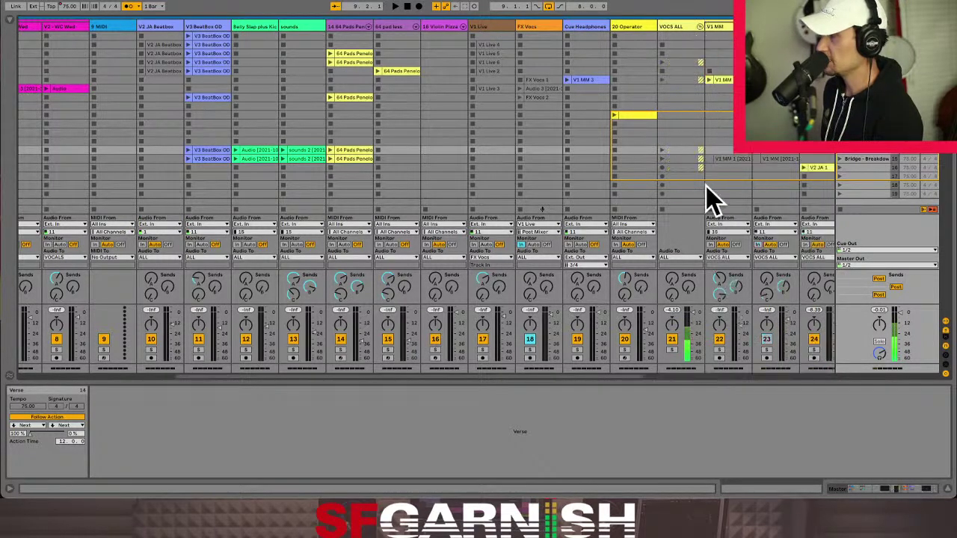
{"action": "left_click_drag", "start_coordinate": [630, 376], "coordinate": [743, 371]}
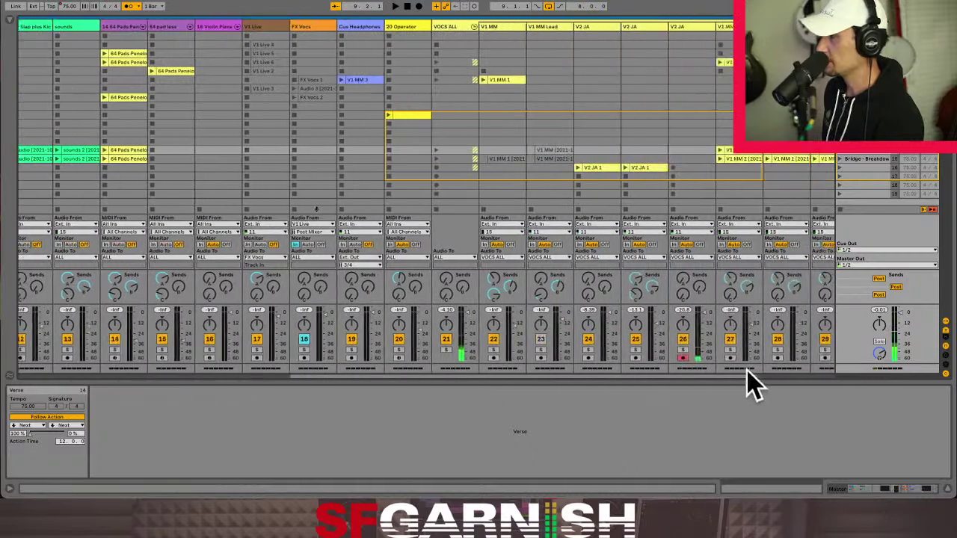
- Remove the stop button from the third V2 JA track's scene 16 slot and check the folded VOCS ALL group's slot
{"action": "left_click", "coordinate": [585, 169]}
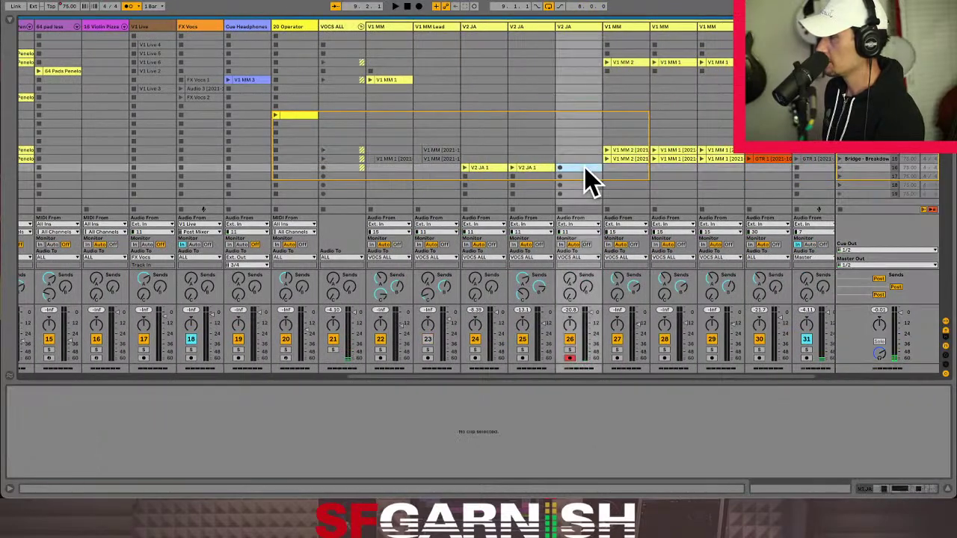
{"action": "right_click", "coordinate": [586, 168]}
{"action": "left_click", "coordinate": [598, 174]}
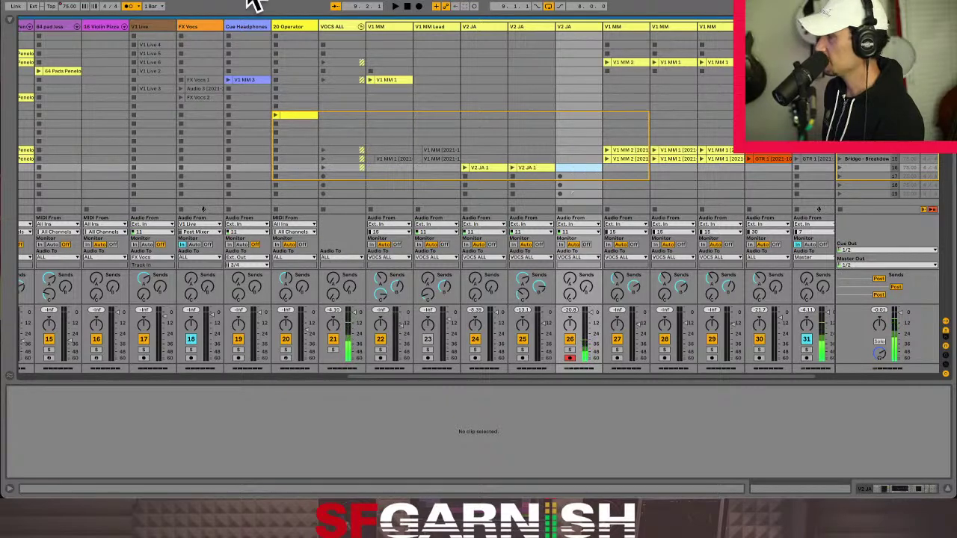
{"action": "left_click", "coordinate": [362, 26]}
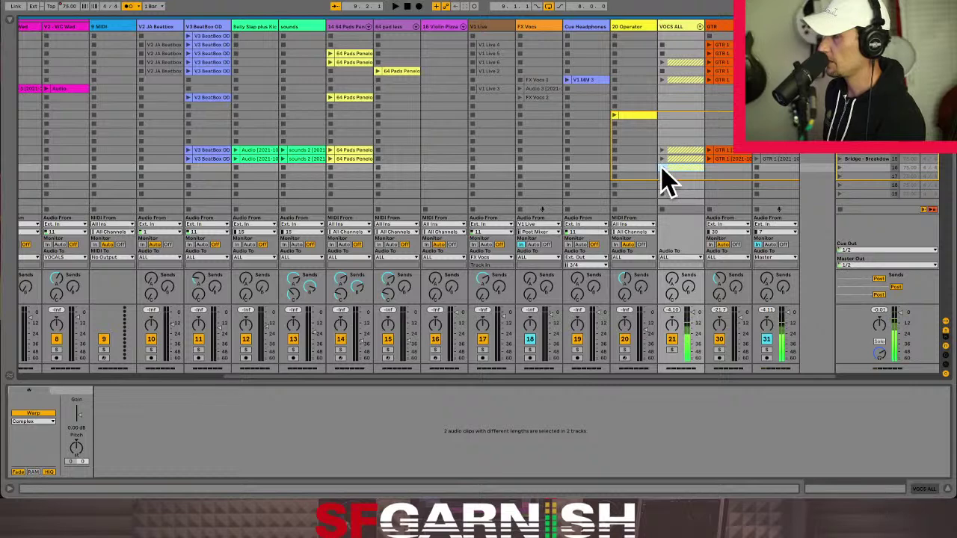
{"action": "right_click", "coordinate": [688, 168]}
{"action": "key", "text": "Escape"}
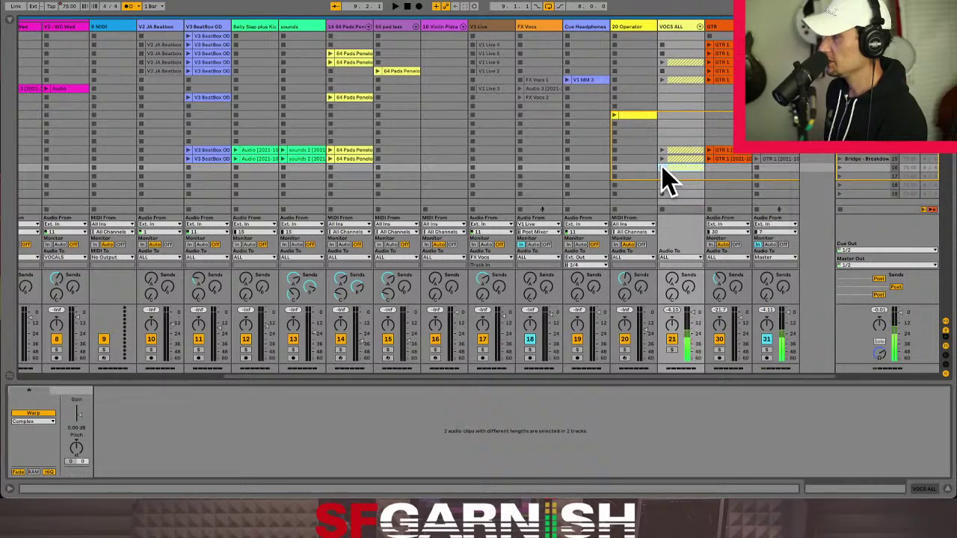
{"action": "left_click", "coordinate": [701, 28]}
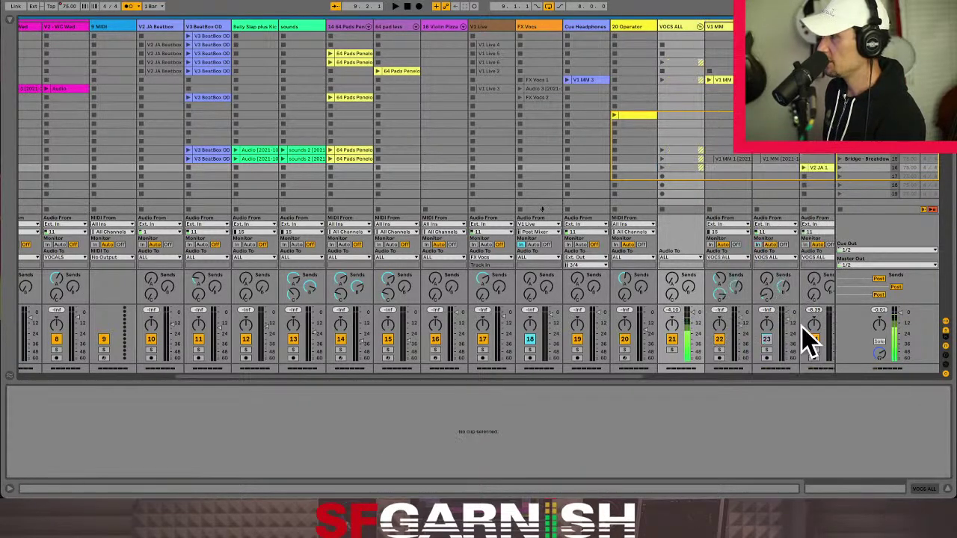
- Color the scene 16 clips red and blue on the first and second V2 JA tracks and check the folded VOCS ALL group
{"action": "left_click_drag", "start_coordinate": [629, 376], "coordinate": [716, 376]}
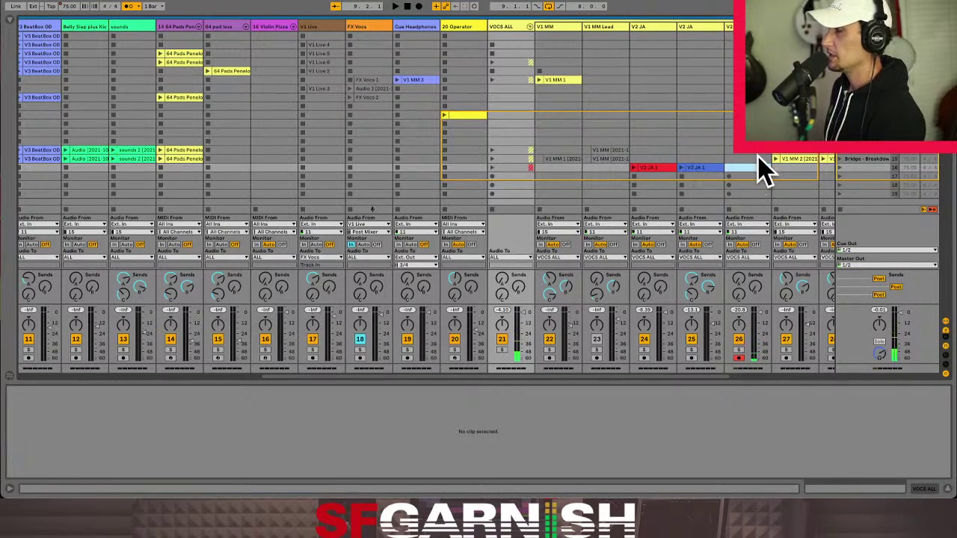
{"action": "left_click_drag", "start_coordinate": [619, 375], "coordinate": [722, 378]}
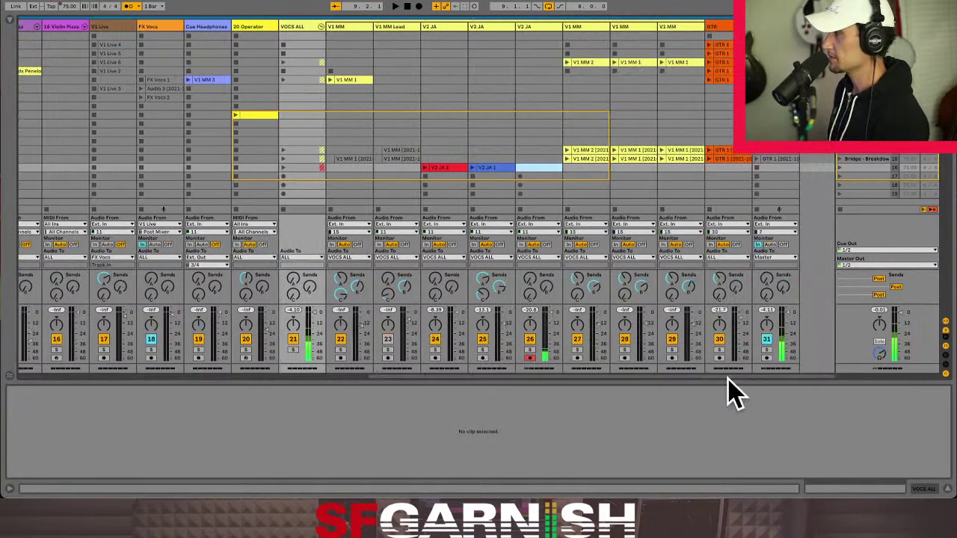
{"action": "left_click", "coordinate": [321, 27]}
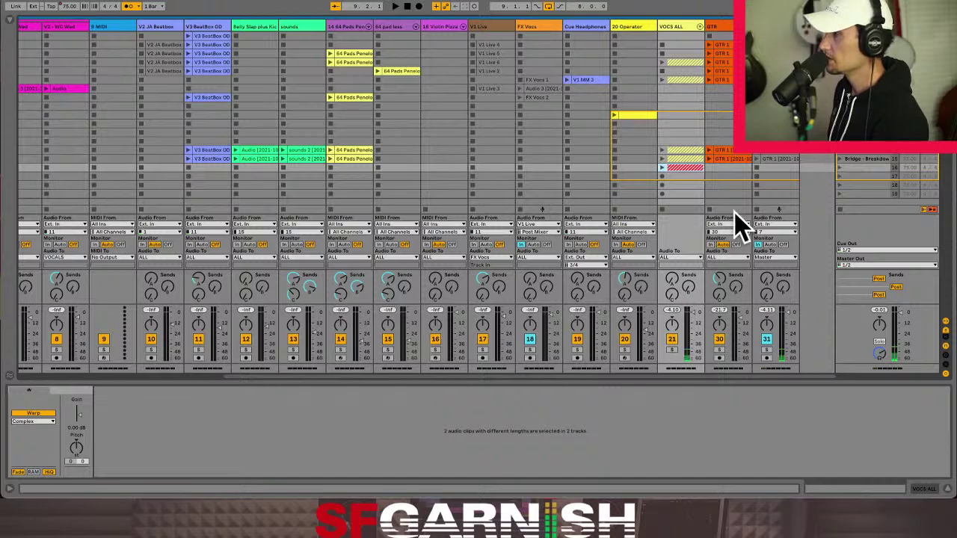
{"action": "left_click", "coordinate": [706, 28]}
- Raise the A-Reverb send of the third V2 JA track
{"action": "left_click_drag", "start_coordinate": [630, 376], "coordinate": [760, 376]}
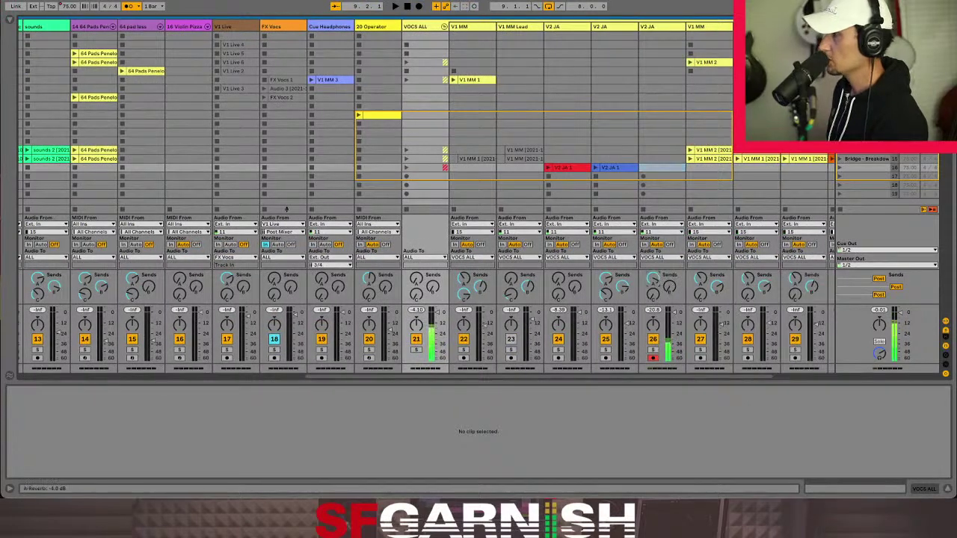
{"action": "left_click_drag", "start_coordinate": [668, 302], "coordinate": [653, 290]}
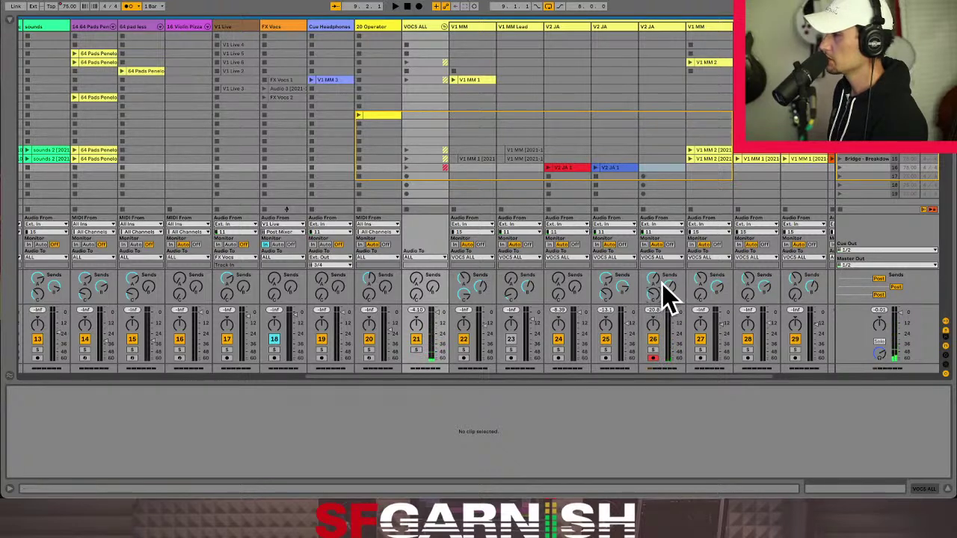
- Launch the Bridge - Breakdown scene, start the VOCS ALL group's scene 16 loops over it, and lower the first V2 JA track's volume
{"action": "left_click", "coordinate": [838, 157]}
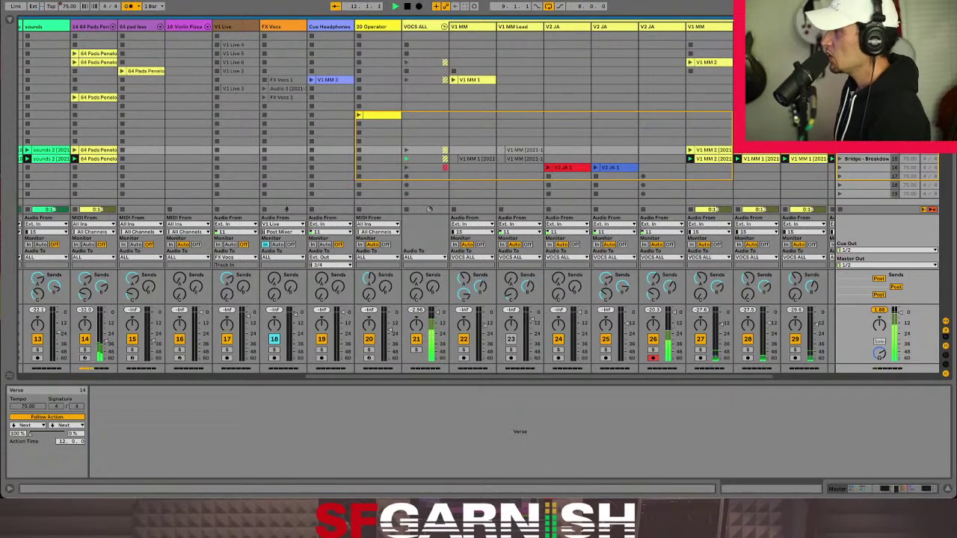
{"action": "left_click", "coordinate": [528, 168], "text": "shift"}
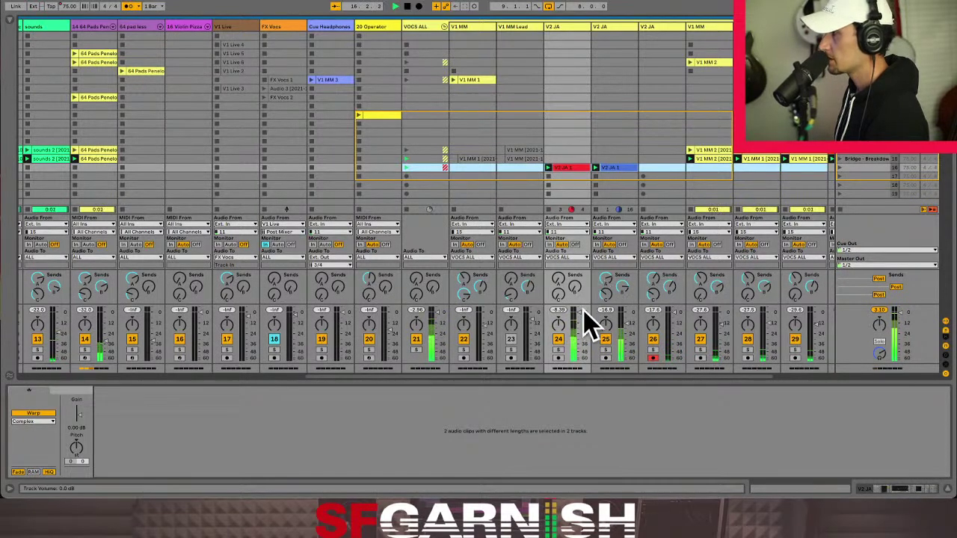
{"action": "left_click_drag", "start_coordinate": [580, 312], "coordinate": [580, 319]}
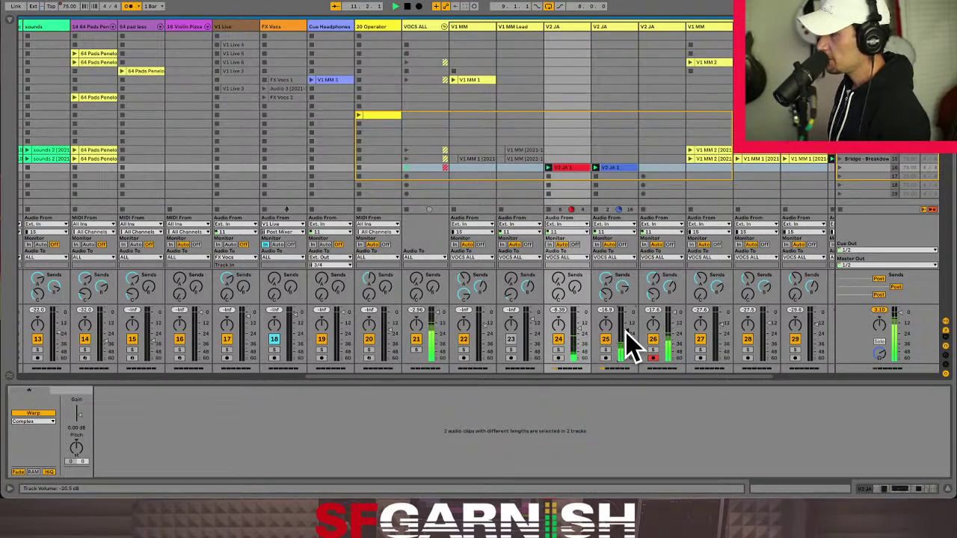
- Launch the VOCS ALL group's scene 15 clips over the running vocal loops, then stop playback and turn off the metronome
{"action": "scroll", "coordinate": [566, 389], "scroll_direction": "right", "scroll_amount": 5}
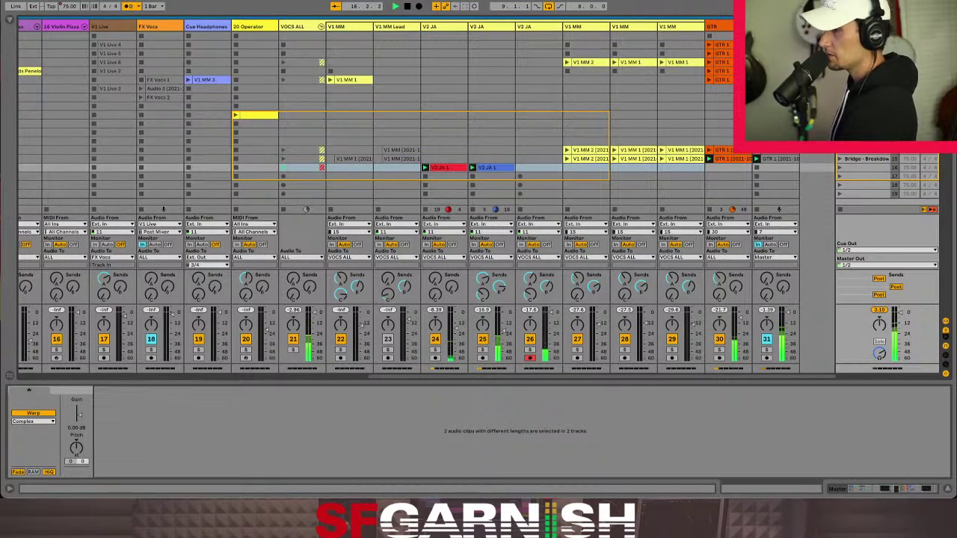
{"action": "left_click", "coordinate": [283, 158]}
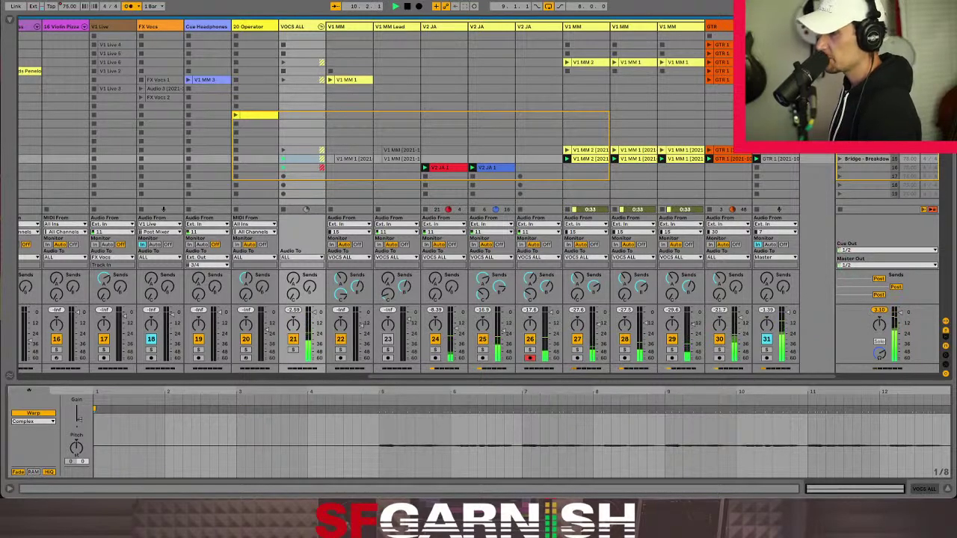
{"action": "left_click", "coordinate": [887, 27]}
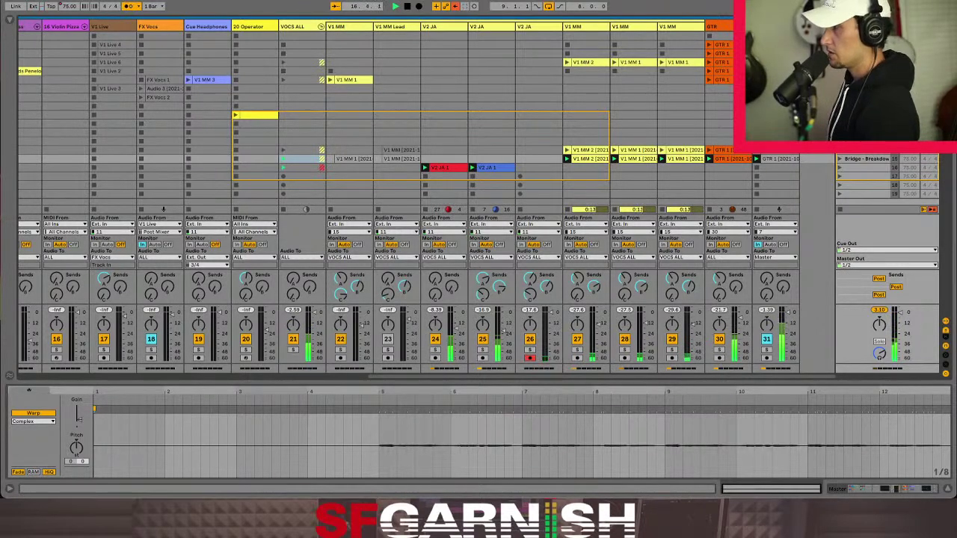
{"action": "left_click", "coordinate": [132, 6]}
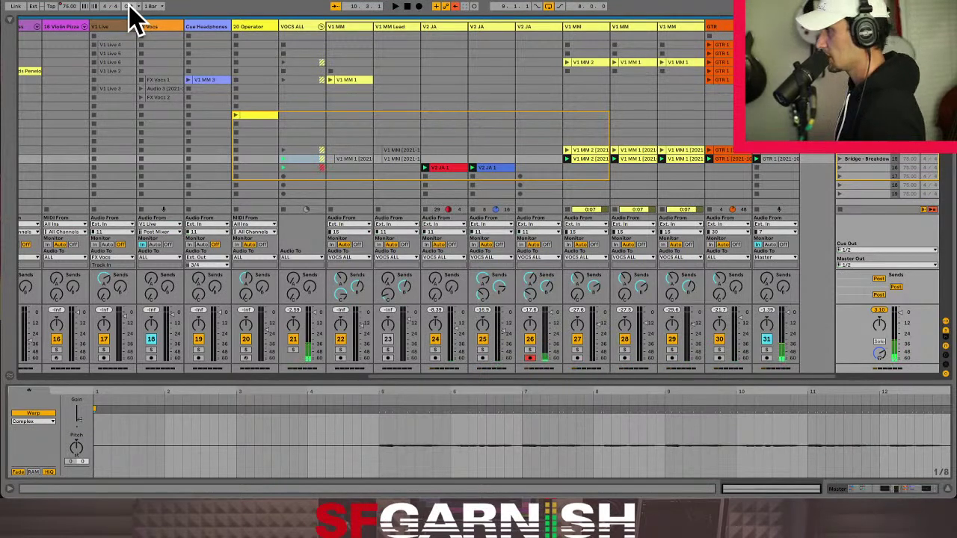
- Check the scene 15 GTR 1 clip's effect envelopes on the FX ALL track and duplicate the clip into the scene 18 slot
{"action": "left_click", "coordinate": [497, 168]}
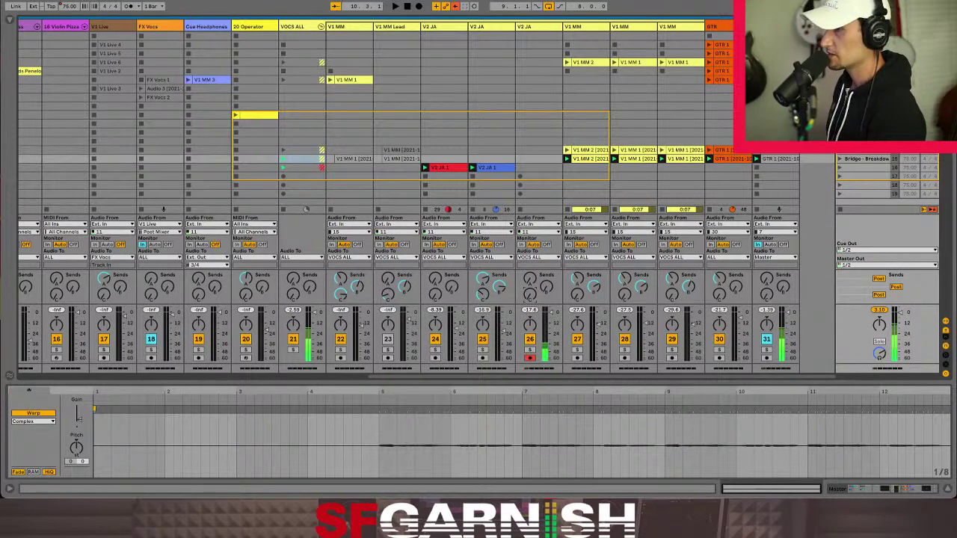
{"action": "left_click", "coordinate": [779, 158]}
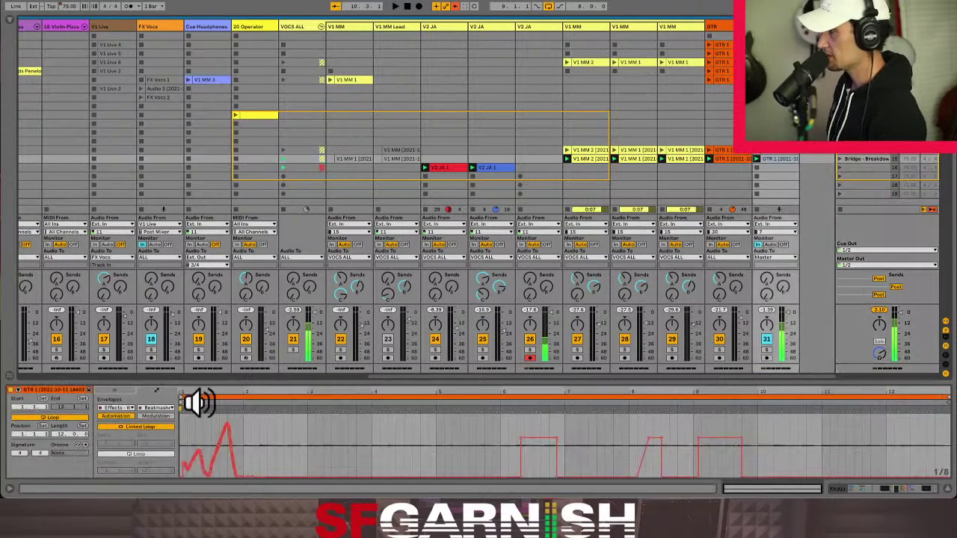
{"action": "left_click", "coordinate": [856, 488]}
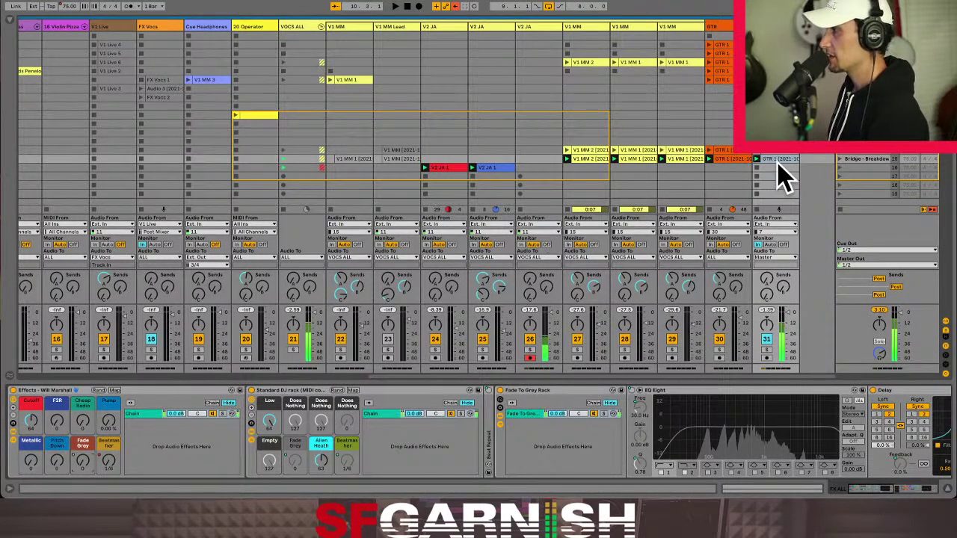
{"action": "left_click_drag", "start_coordinate": [780, 163], "coordinate": [779, 188]}
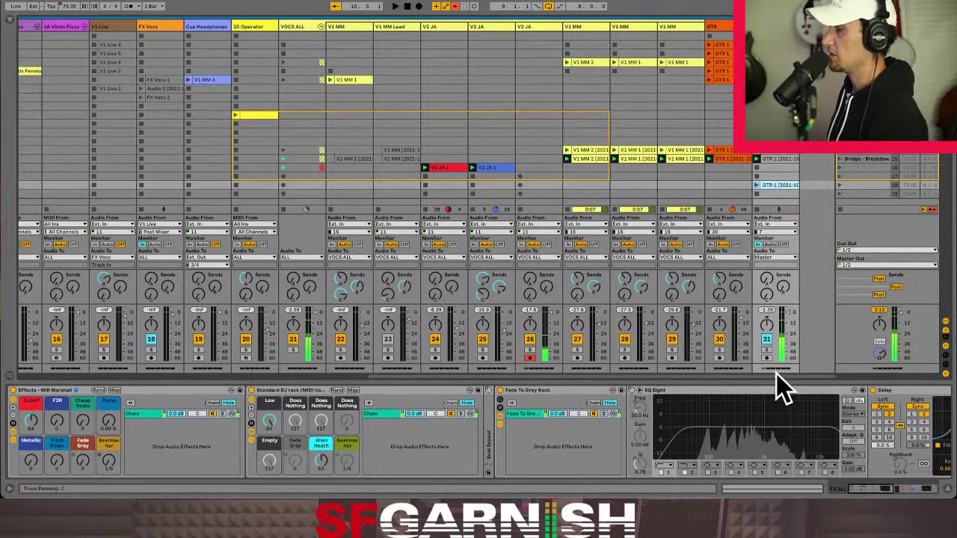
- Clear the Fade Grey and Beatmasher automation envelopes in the scene 18 GTR 1 clip on the FX ALL track
{"action": "left_click", "coordinate": [755, 491]}
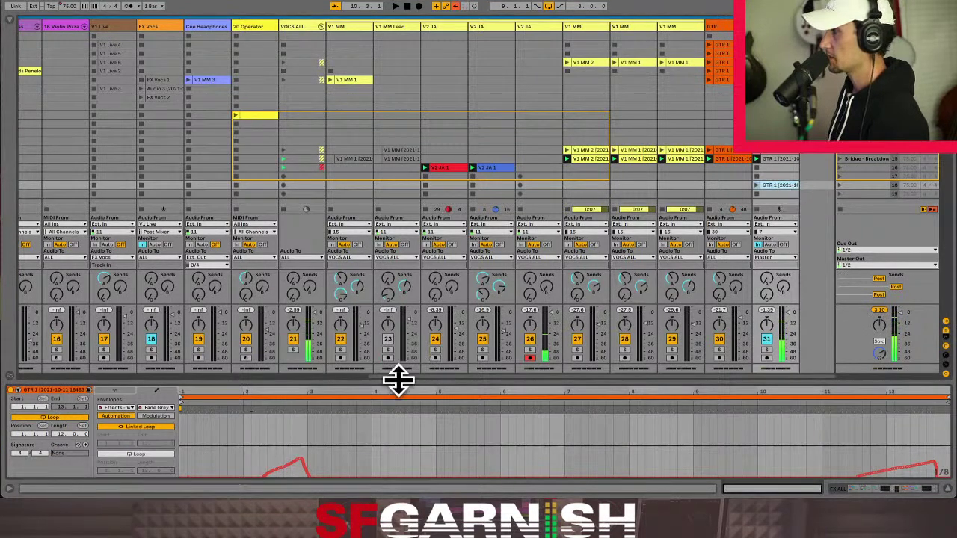
{"action": "left_click_drag", "start_coordinate": [209, 456], "coordinate": [917, 480]}
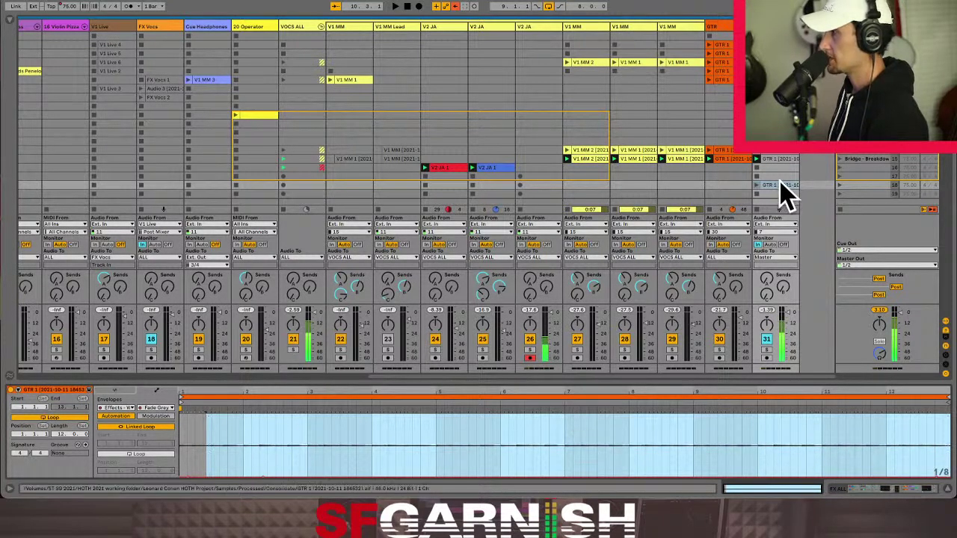
{"action": "left_click", "coordinate": [781, 185]}
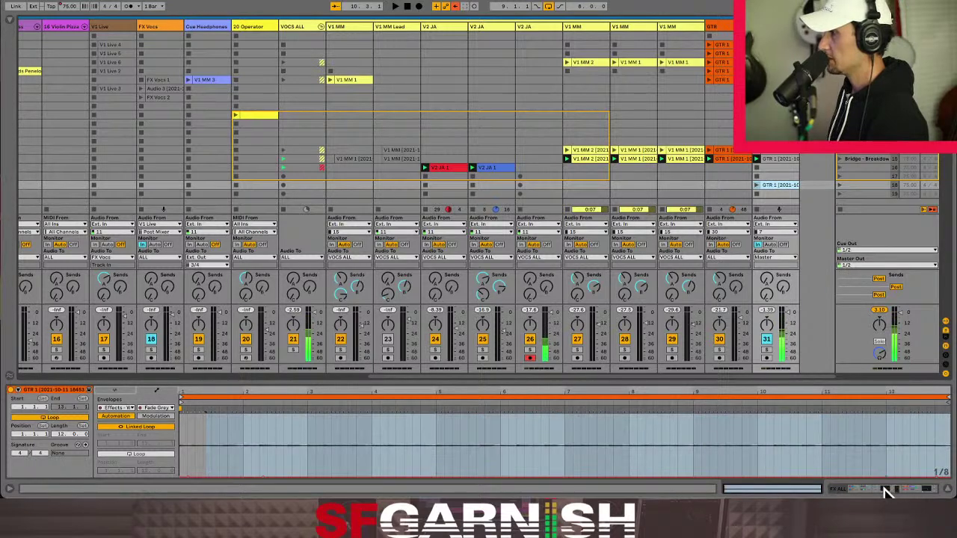
{"action": "left_click", "coordinate": [154, 409]}
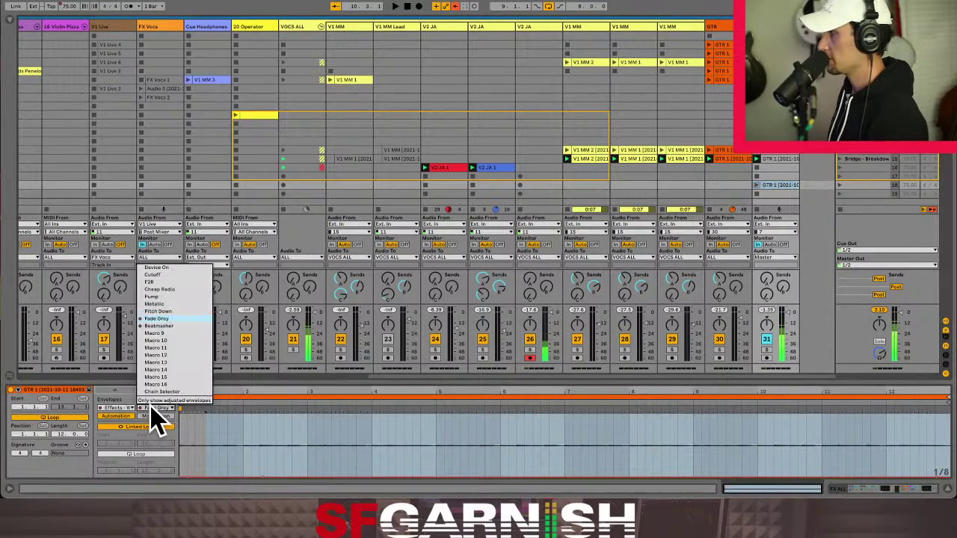
{"action": "left_click", "coordinate": [168, 337]}
{"action": "left_click", "coordinate": [322, 458]}
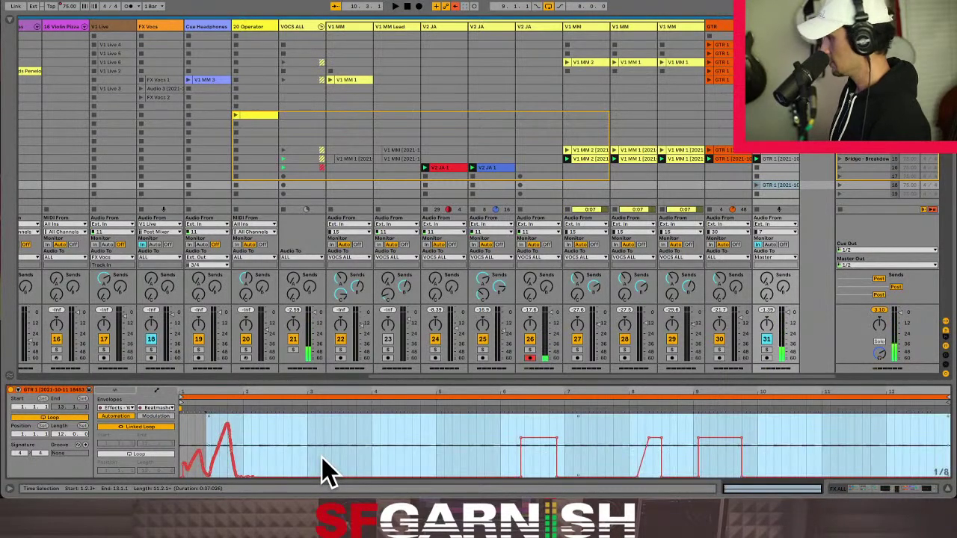
{"action": "key", "text": "super+a"}
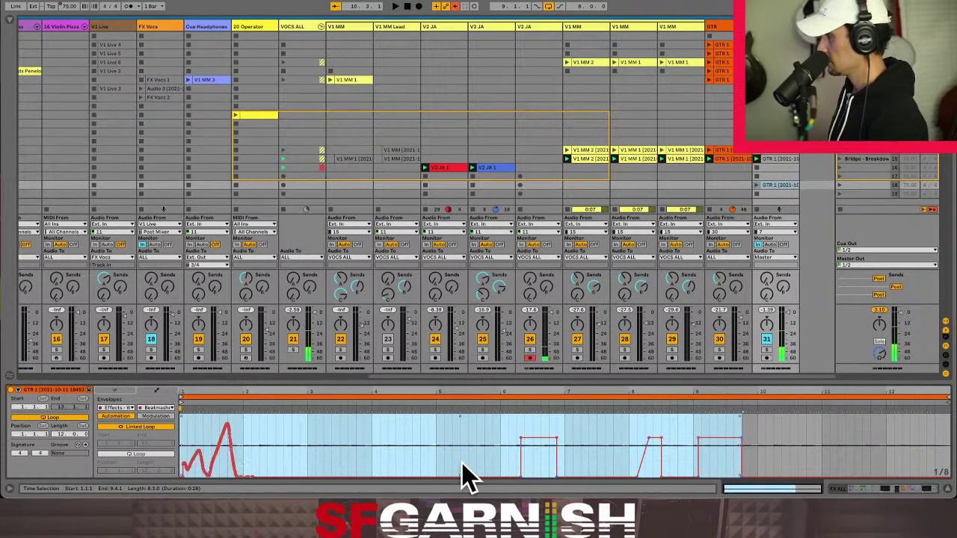
{"action": "key", "text": "Delete"}
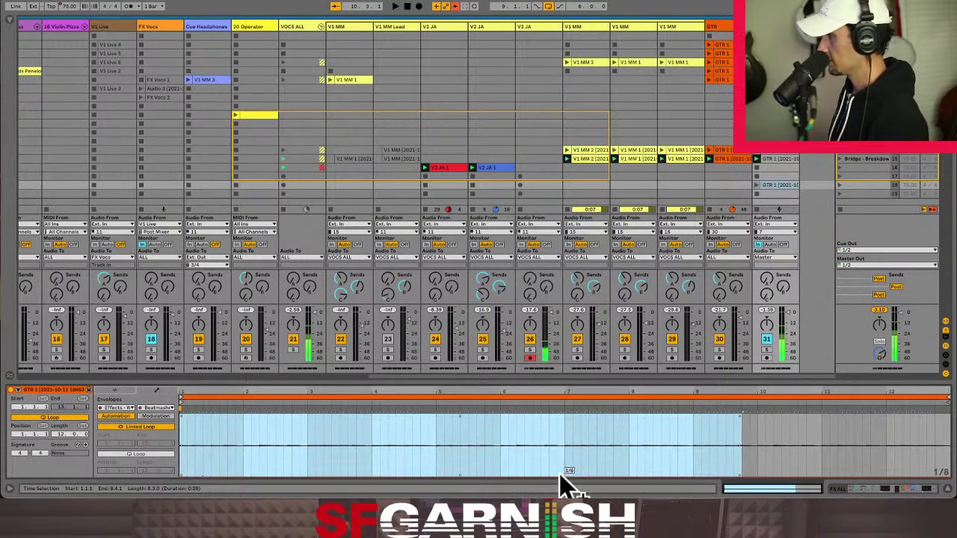
- Re-enable automation on the Fade Grey macro in the FX ALL track's Effects rack
{"action": "left_click", "coordinate": [846, 489]}
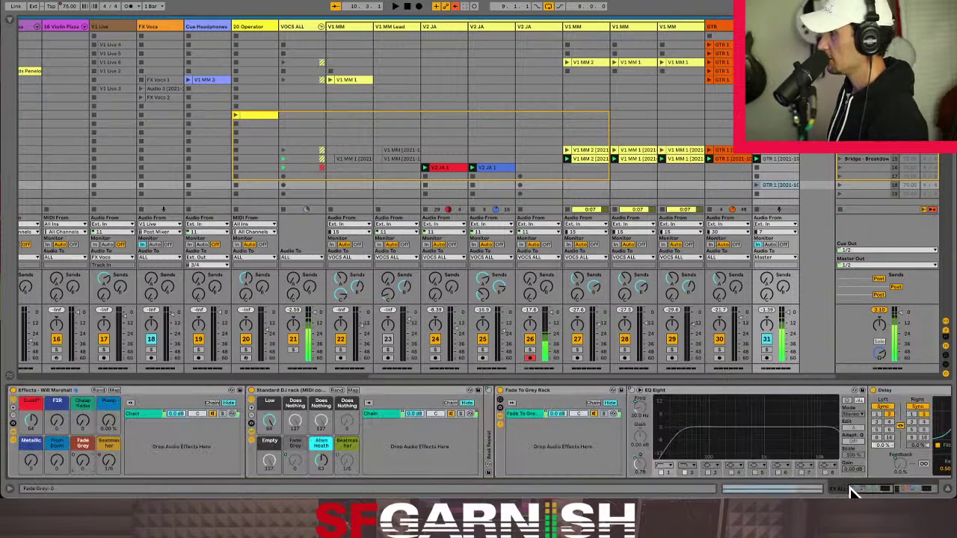
{"action": "right_click", "coordinate": [85, 464]}
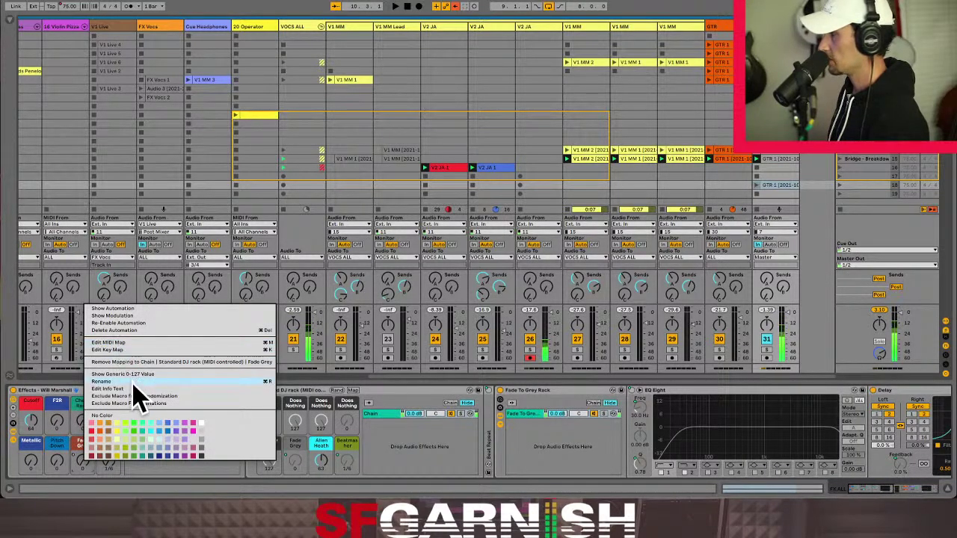
{"action": "left_click", "coordinate": [134, 323]}
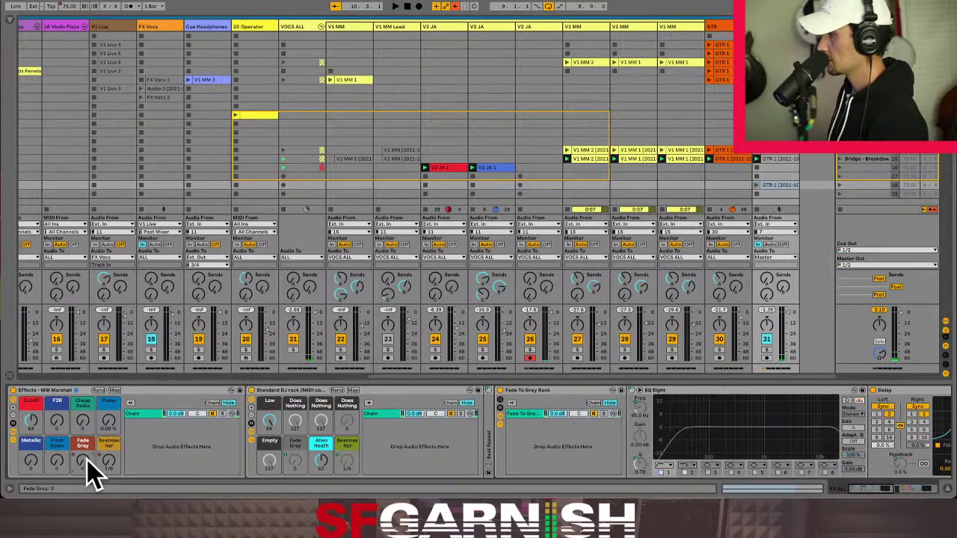
{"action": "right_click", "coordinate": [87, 459]}
{"action": "left_click", "coordinate": [155, 328]}
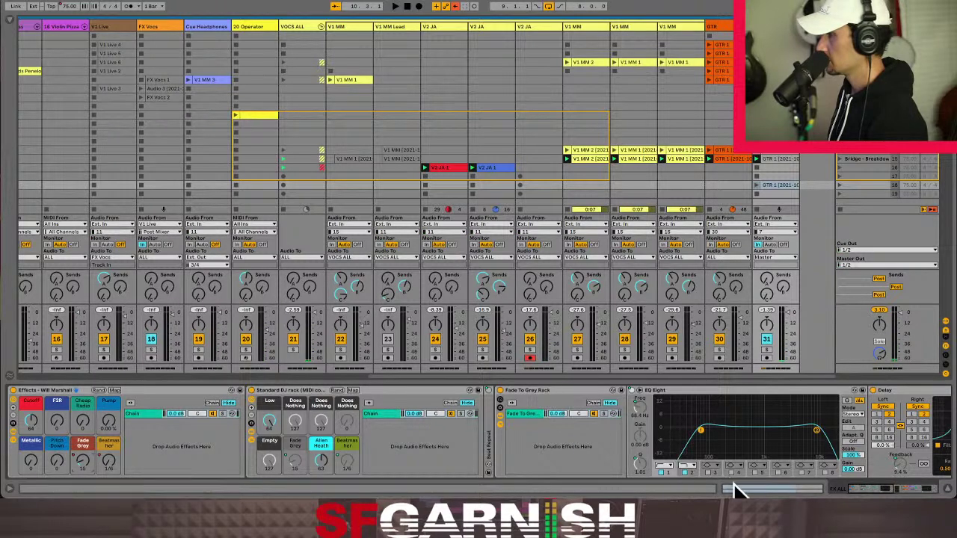
- Check the scene 18 clip's Fade Grey envelope and turn the Fade Grey macro in the Effects rack down to 0
{"action": "key", "text": "shift+Tab"}
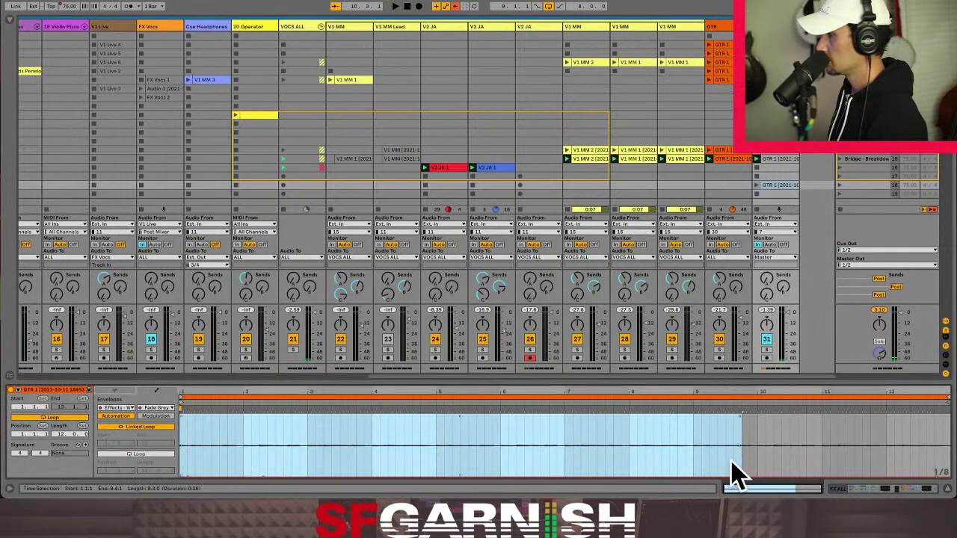
{"action": "left_click", "coordinate": [783, 186]}
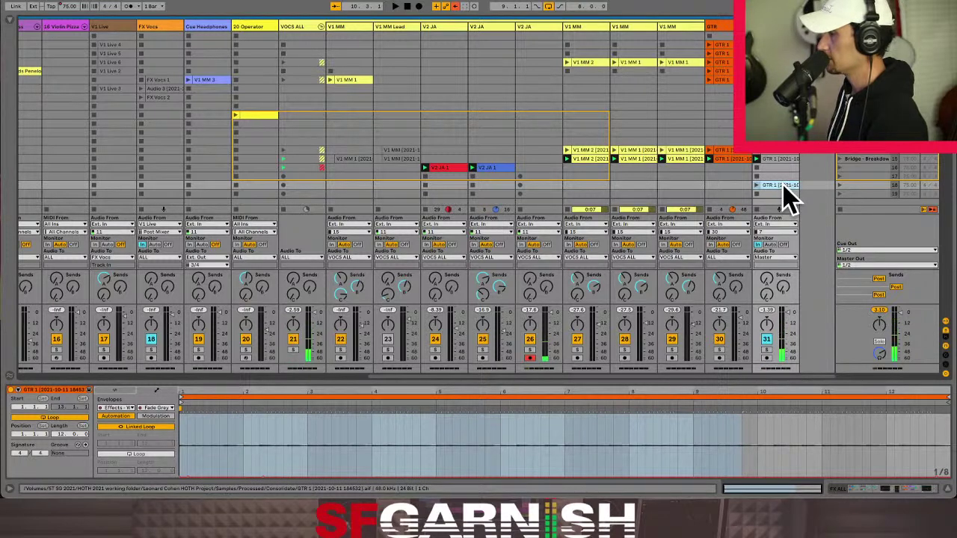
{"action": "left_click", "coordinate": [854, 486]}
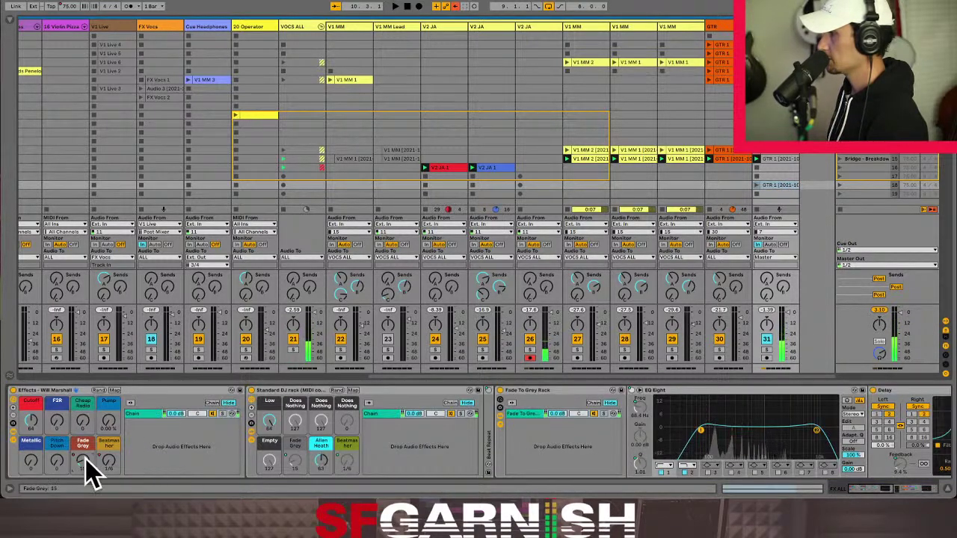
{"action": "left_click_drag", "start_coordinate": [80, 460], "coordinate": [80, 477]}
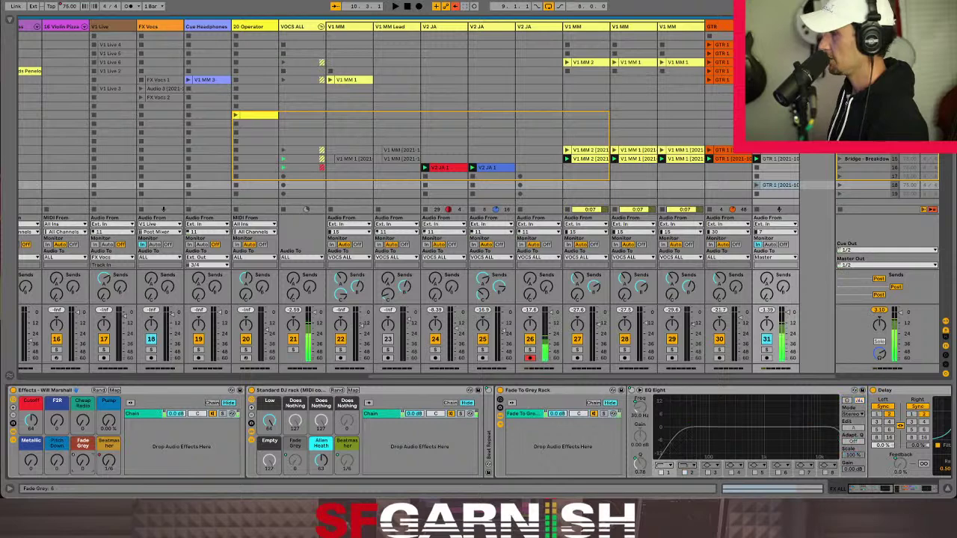